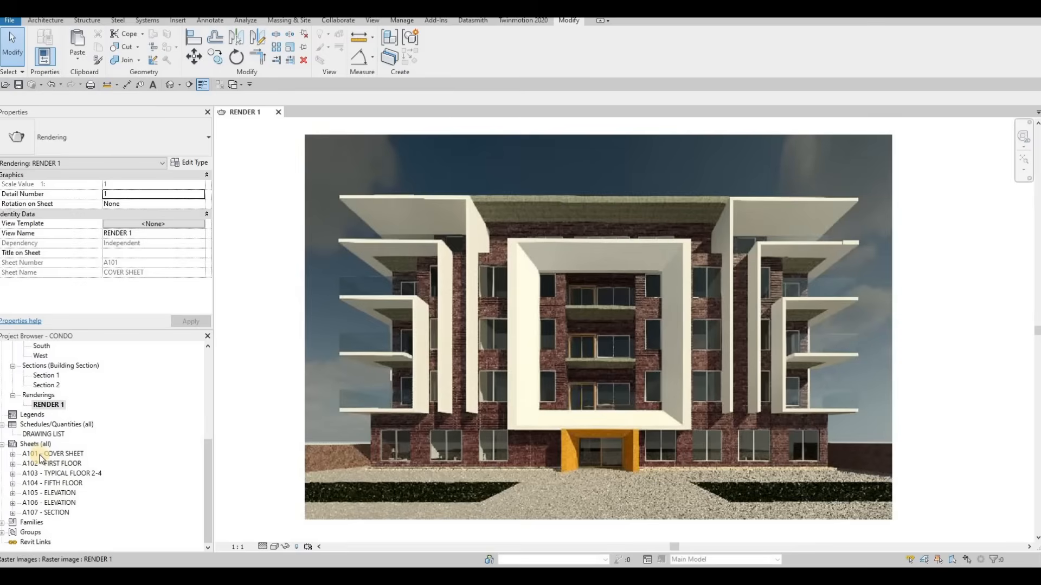
- Review the cover sheet, the first floor and fifth floor sheets, and elevation sheet A105
double_click(42, 455)
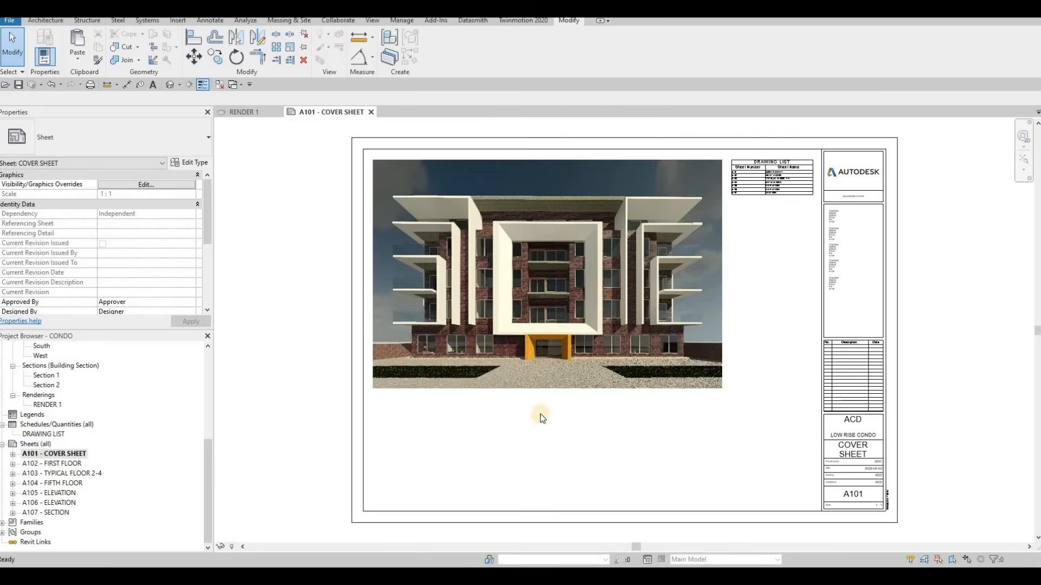
double_click(57, 465)
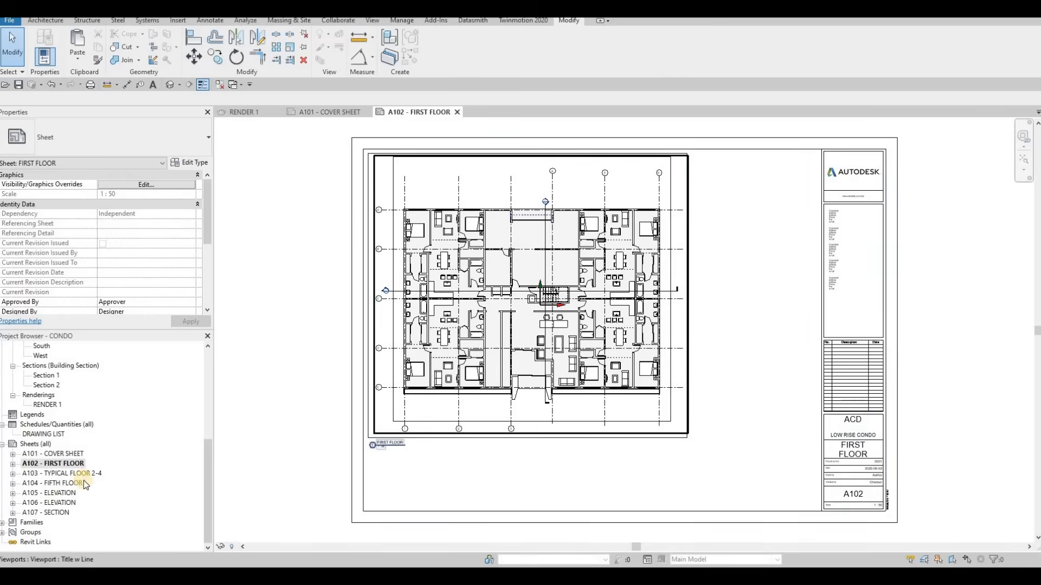
double_click(64, 483)
click(65, 493)
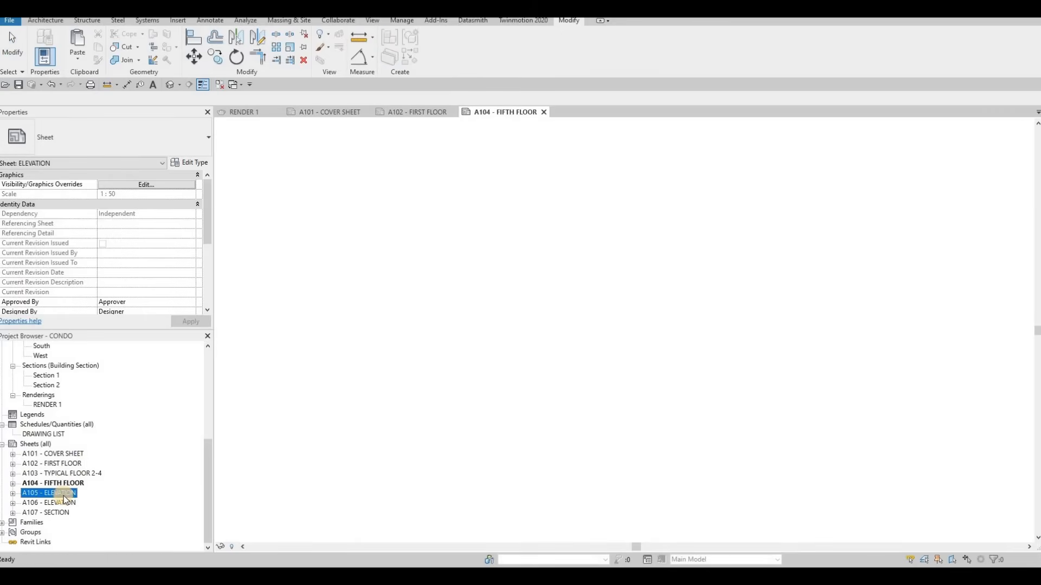
double_click(65, 494)
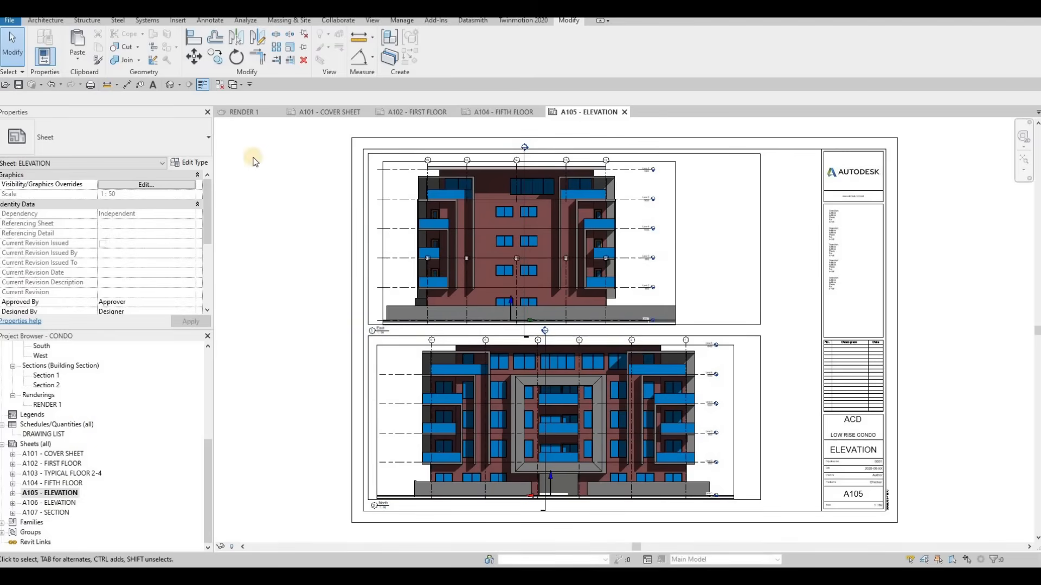
scroll(52, 428, up, 1)
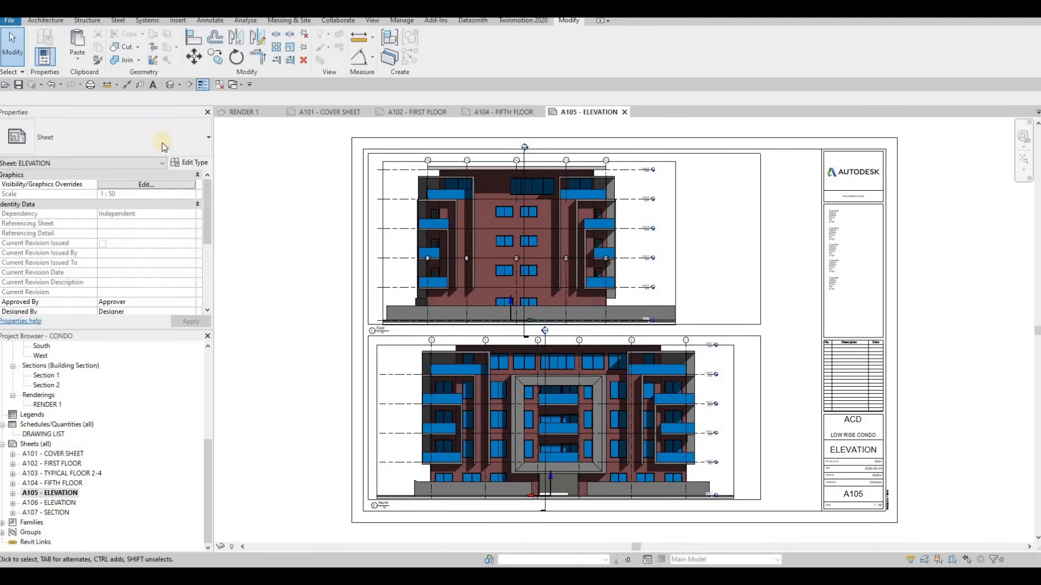
- Open the default 3D view of the condominium and set its detail level to Fine
click(167, 86)
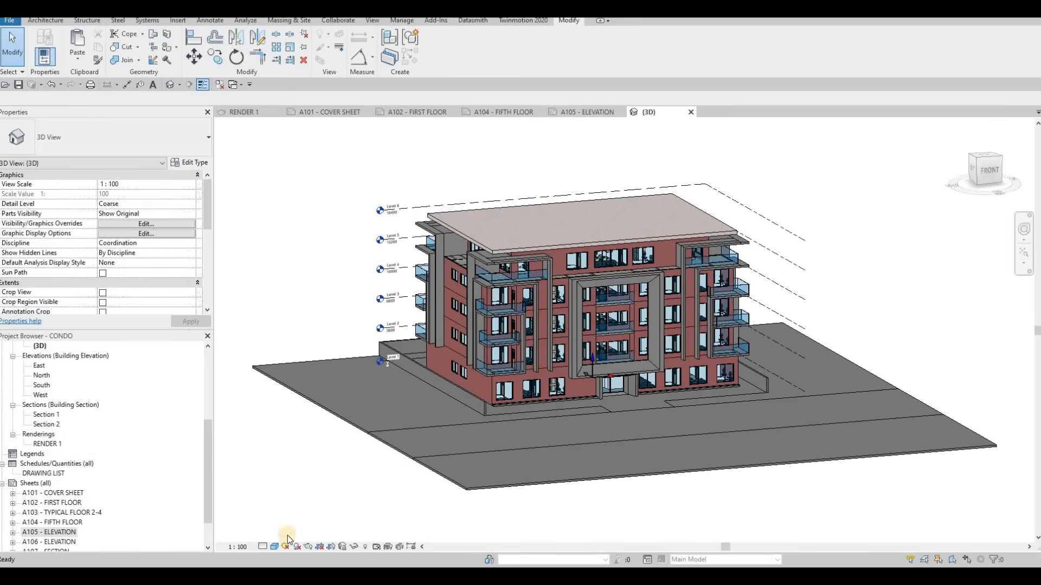
click(263, 547)
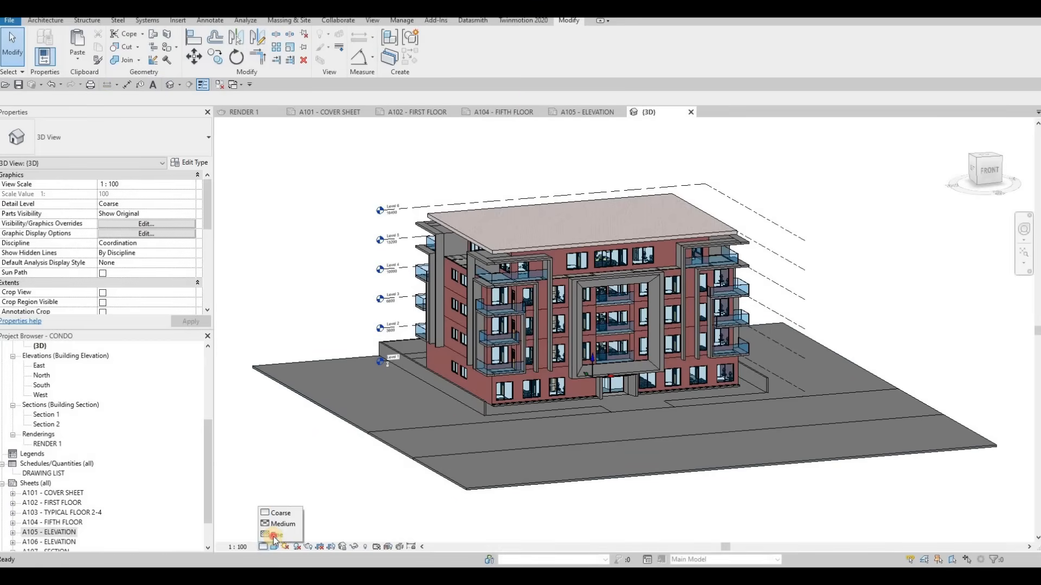
click(275, 535)
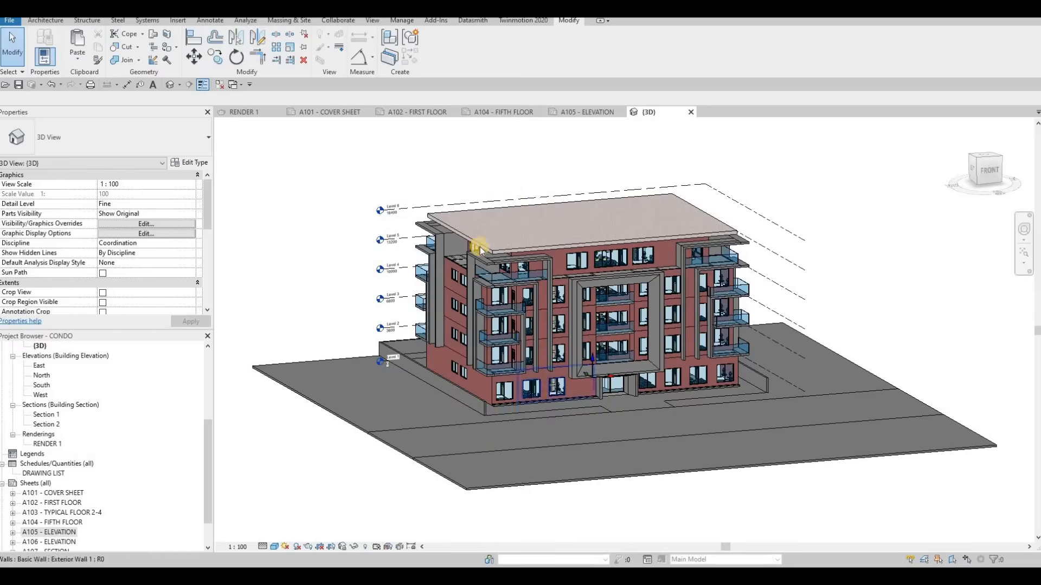
middle_drag(477, 238, 418, 307)
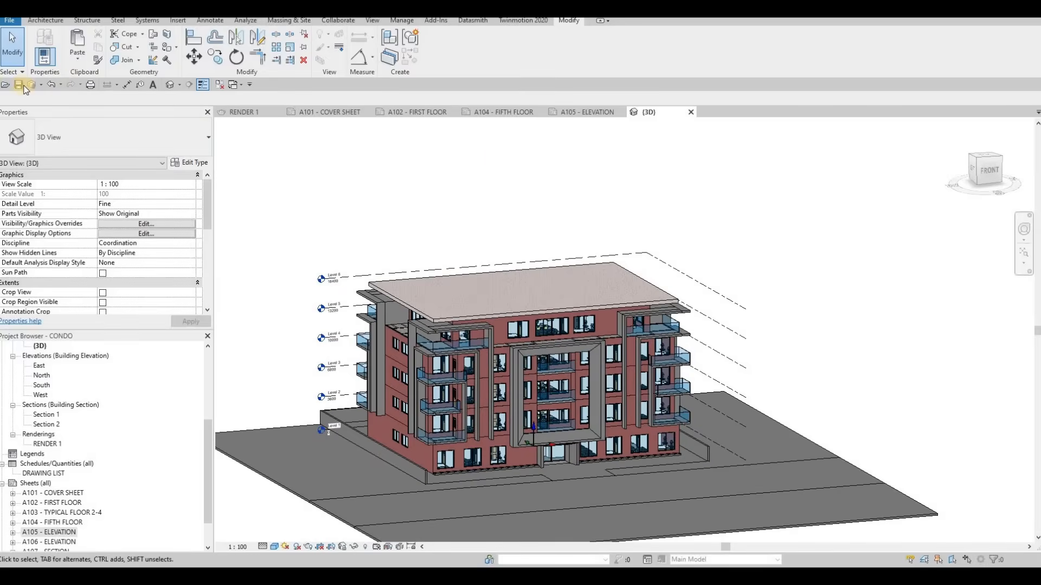
- Close the inactive views and export the 3D view as the Datasmith file CONDO-3DView-{3D} into the Revit File folder
click(223, 88)
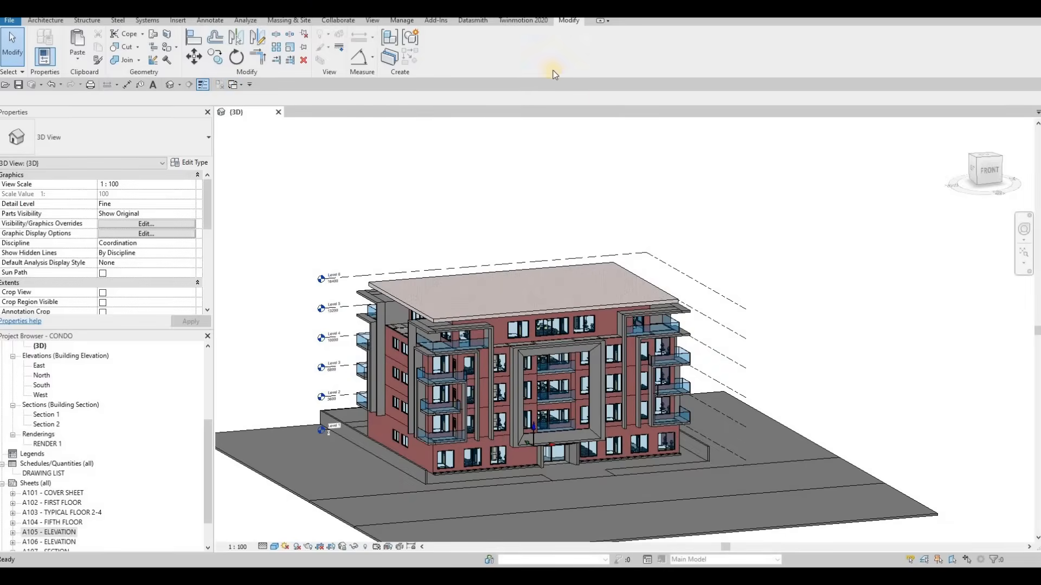
click(473, 20)
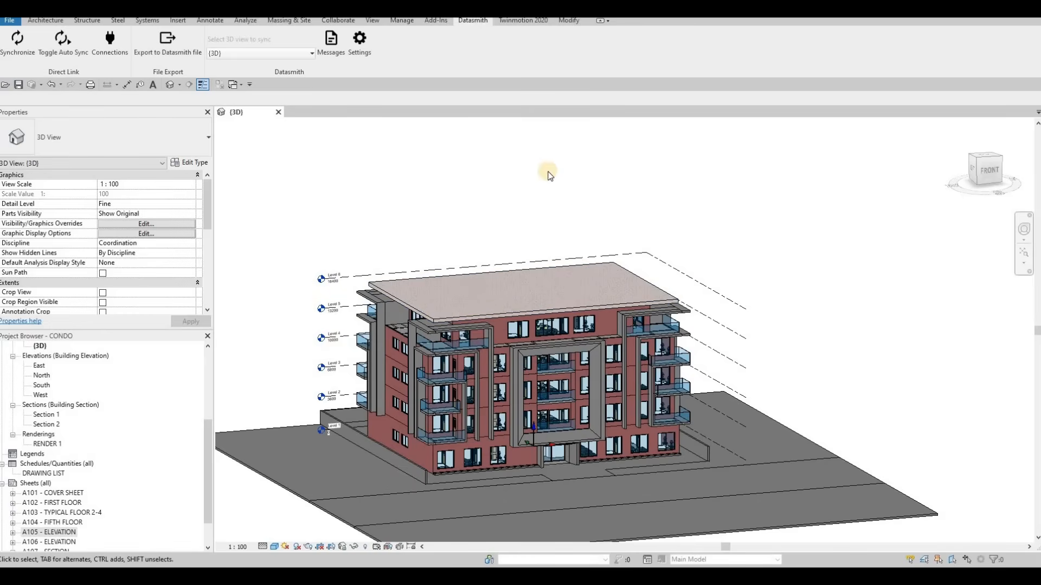
click(179, 55)
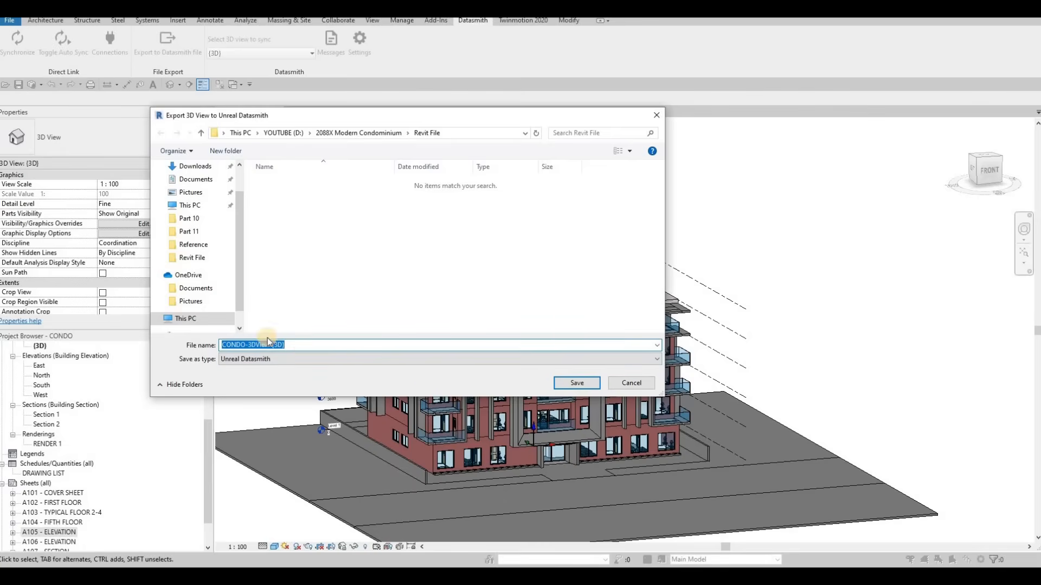
click(567, 383)
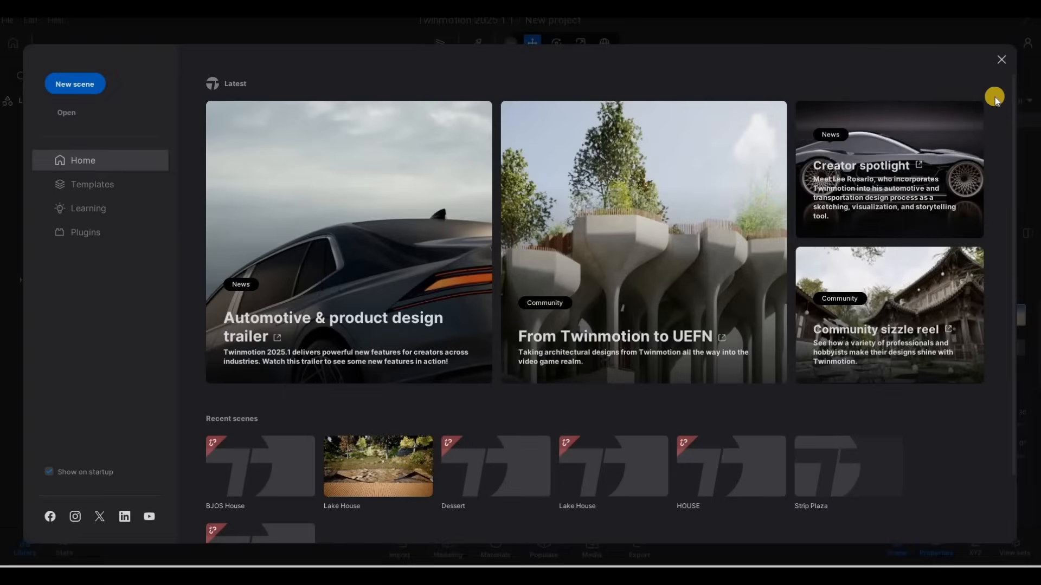
- In Twinmotion, dismiss the start screen and delete the pedestal, cylinder and sphere from the new scene
click(1000, 59)
click(539, 374)
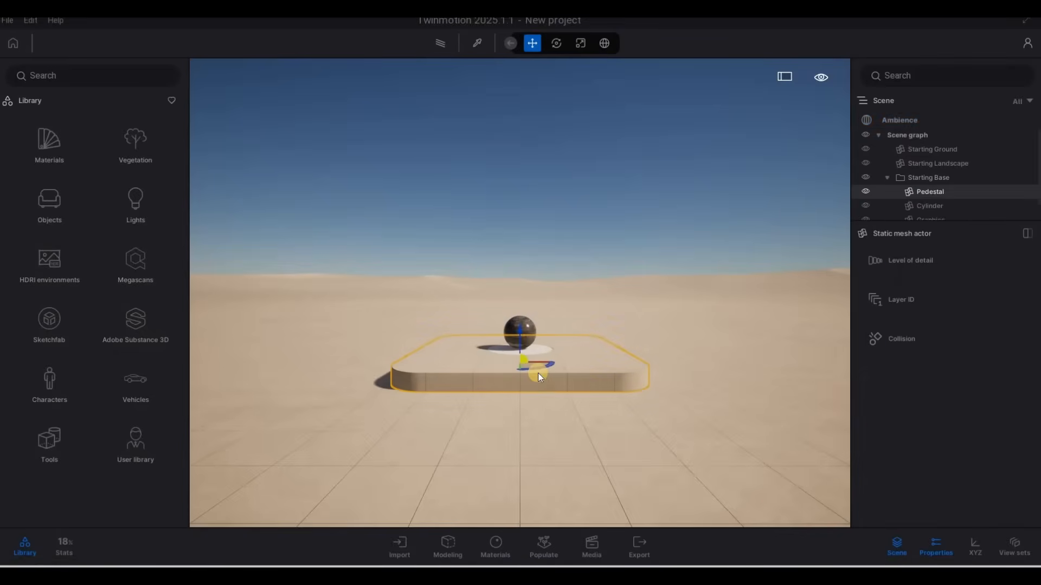
key(Delete)
key(Delete)
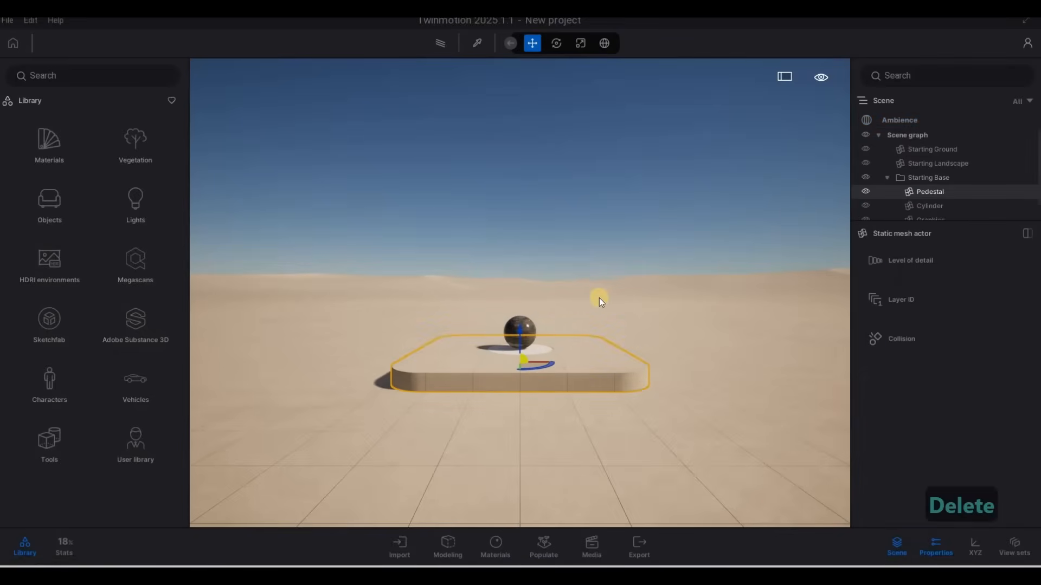
click(538, 360)
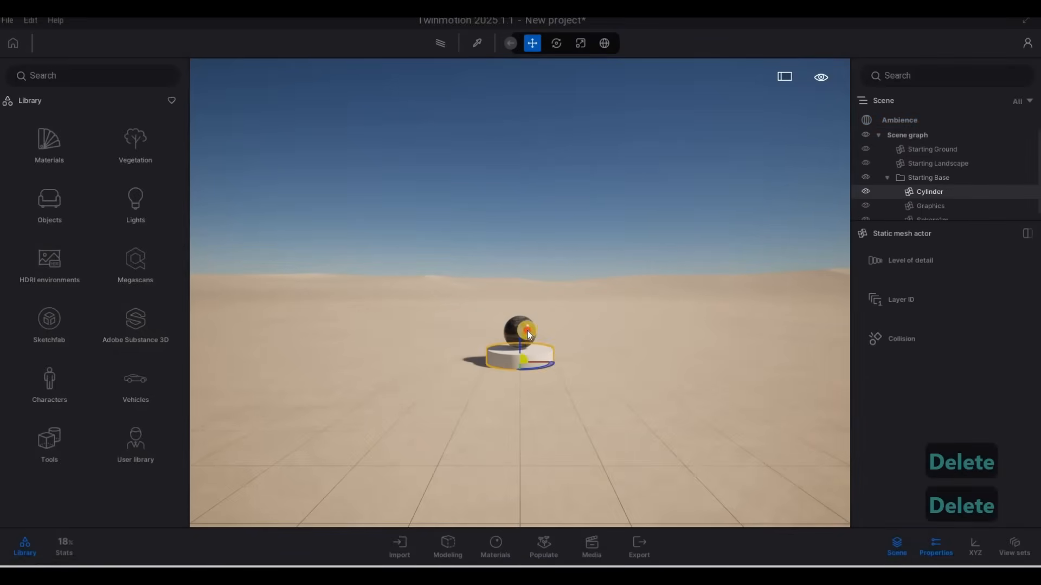
key(Delete)
click(527, 330)
key(Delete)
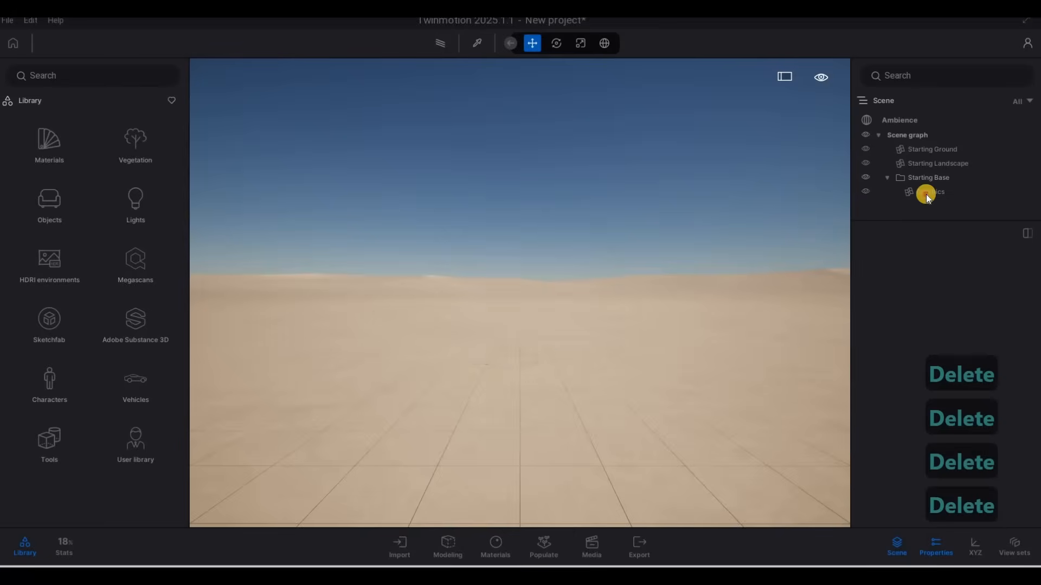
- Delete the remaining Graphics object and the empty Starting Base folder from the scene
click(926, 193)
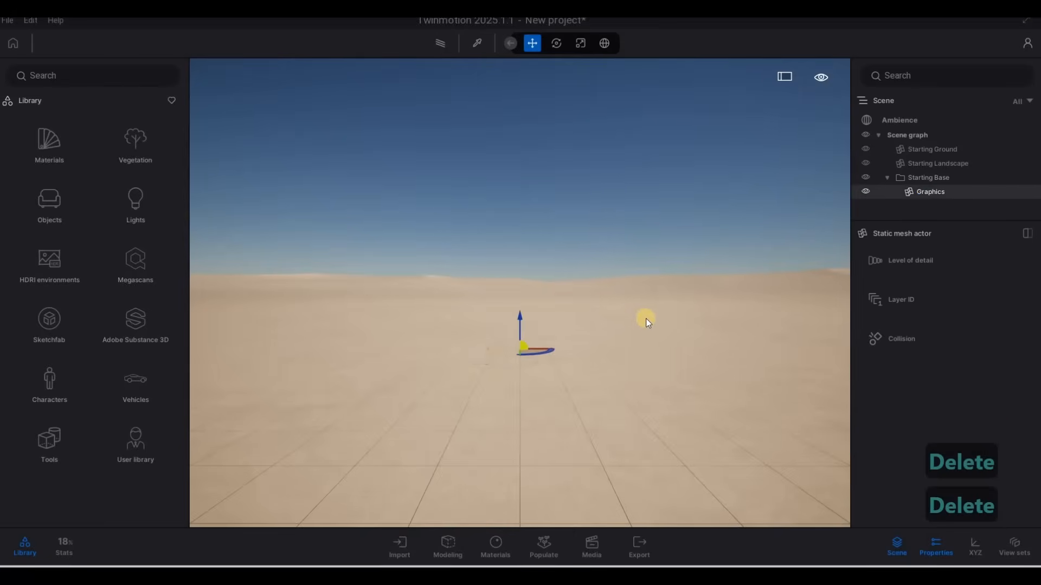
key(Delete)
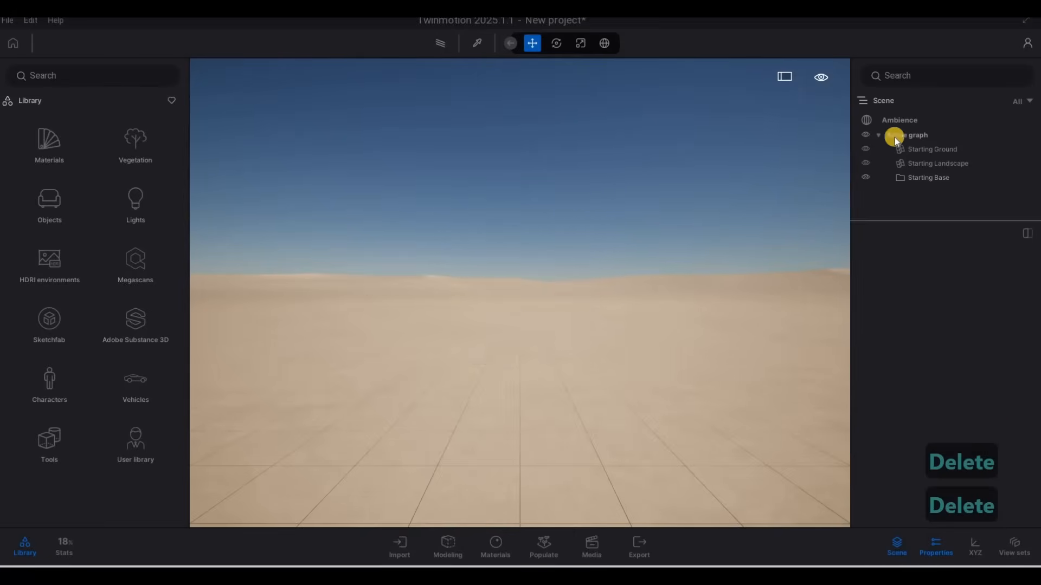
click(918, 182)
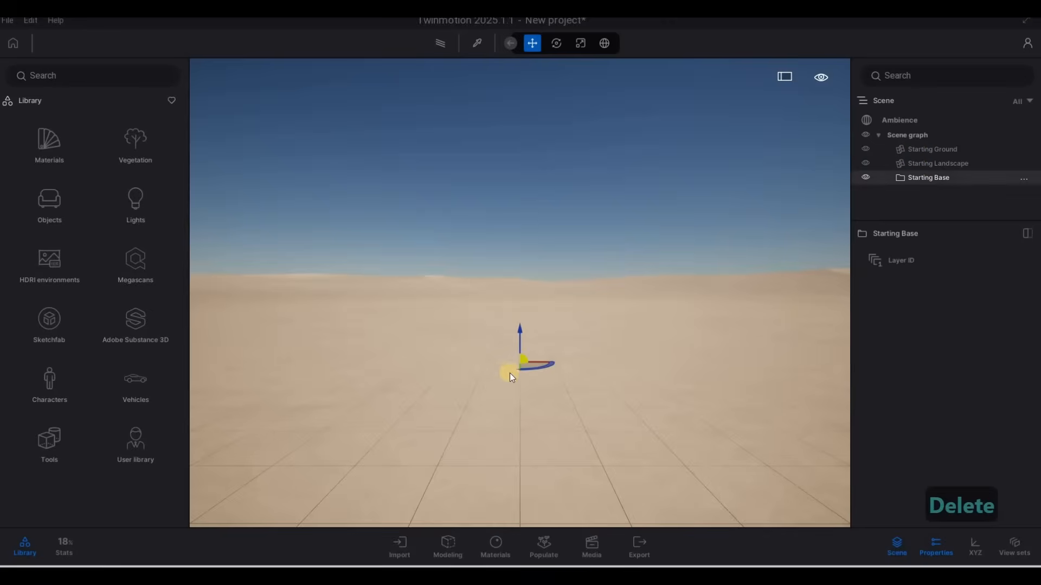
key(Delete)
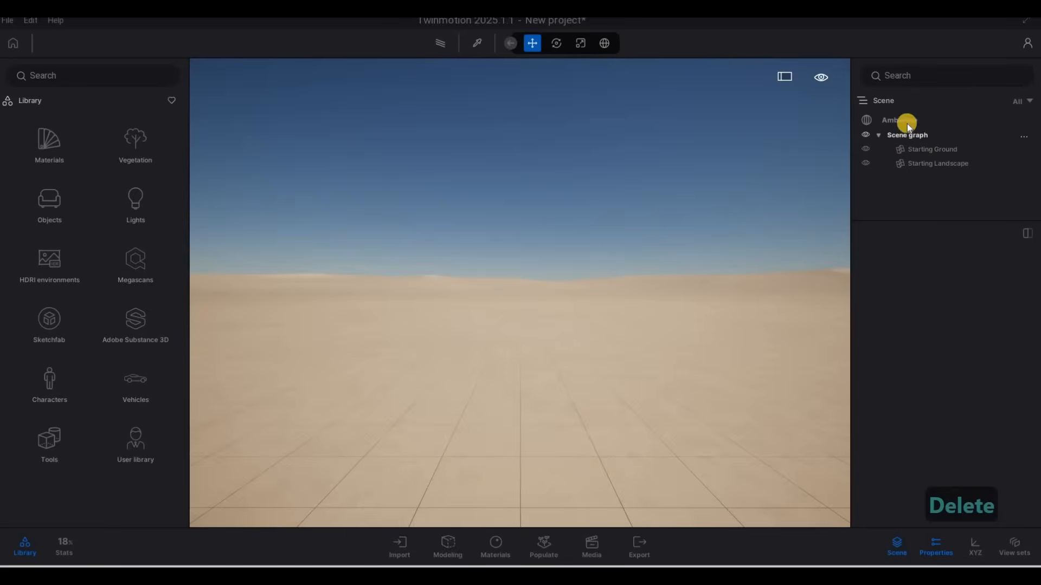
- Start a new geometry import and copy the path of the Revit File folder from File Explorer
click(397, 549)
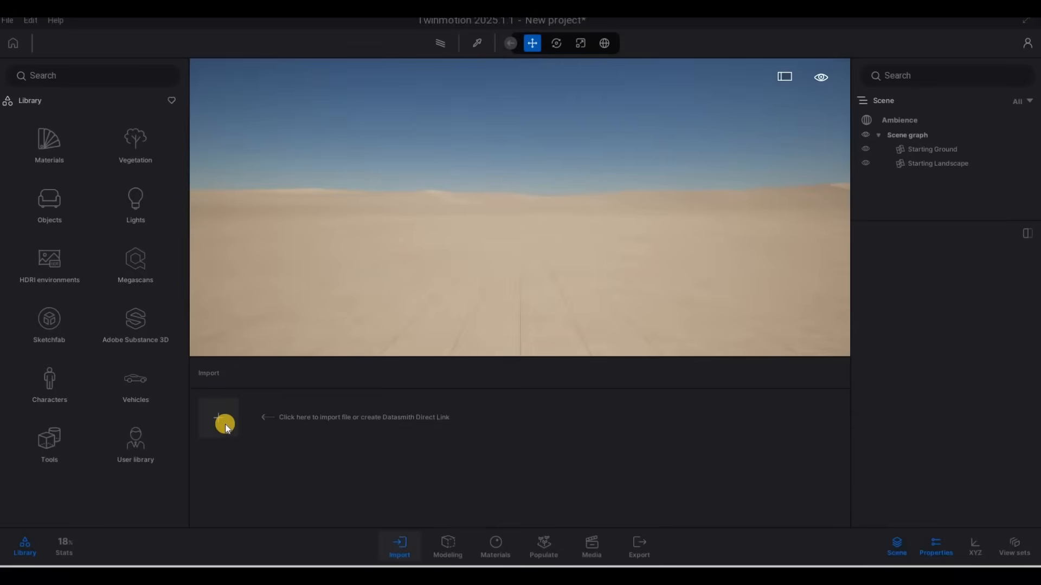
click(226, 424)
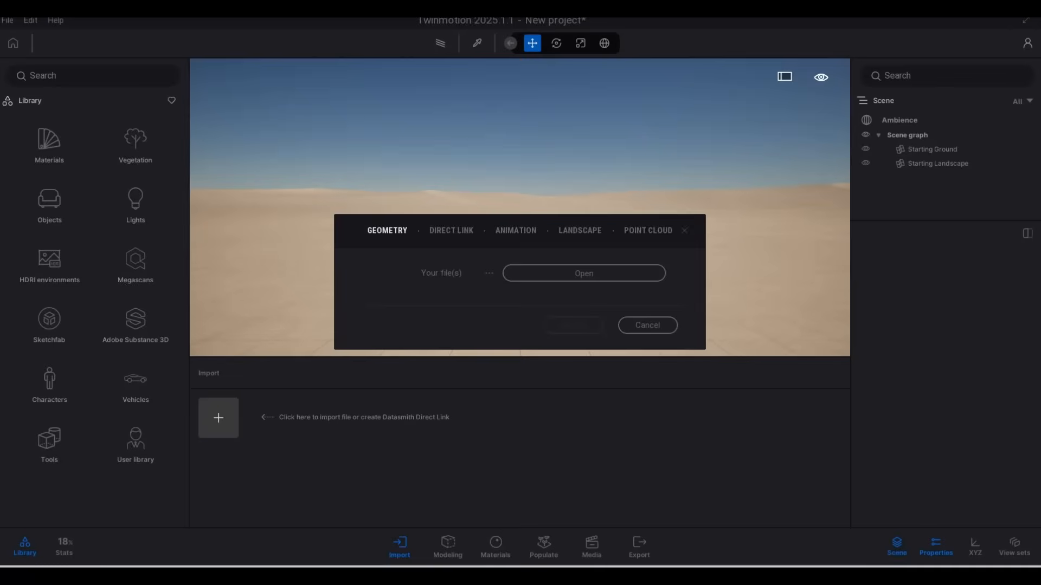
key(ctrl+c)
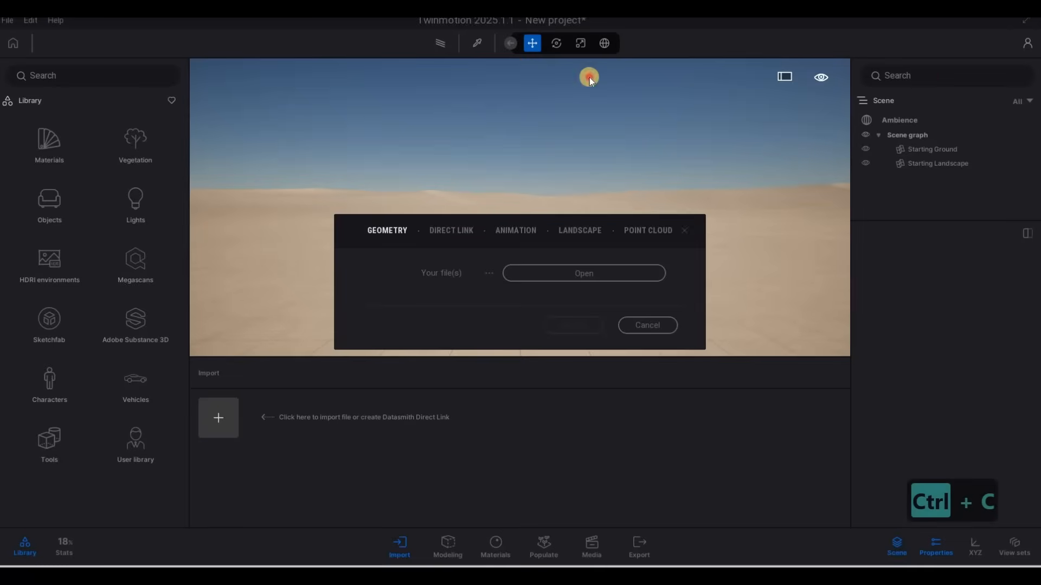
drag(704, 78, 617, 78)
click(618, 110)
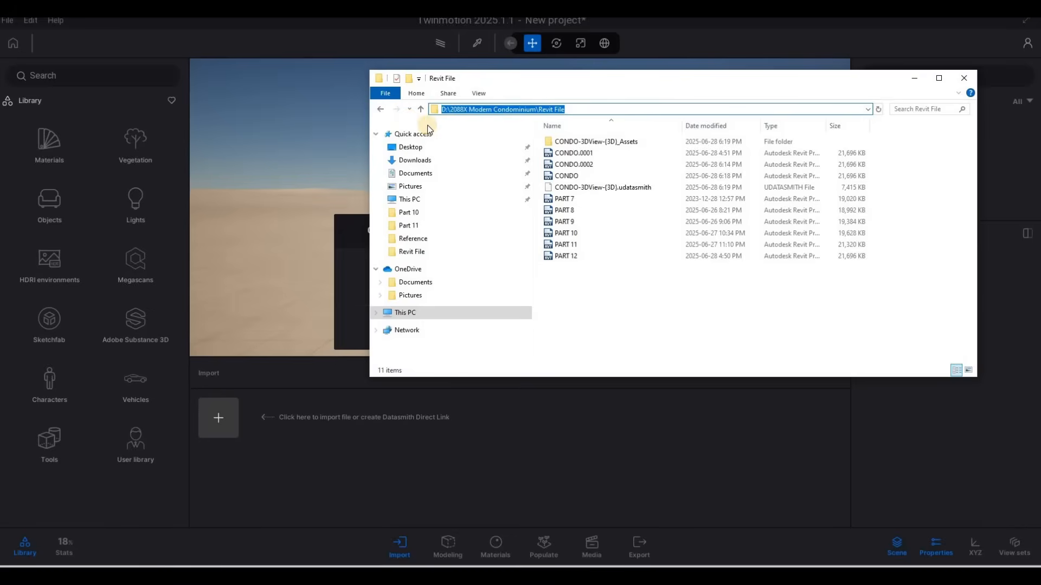
key(ctrl+c)
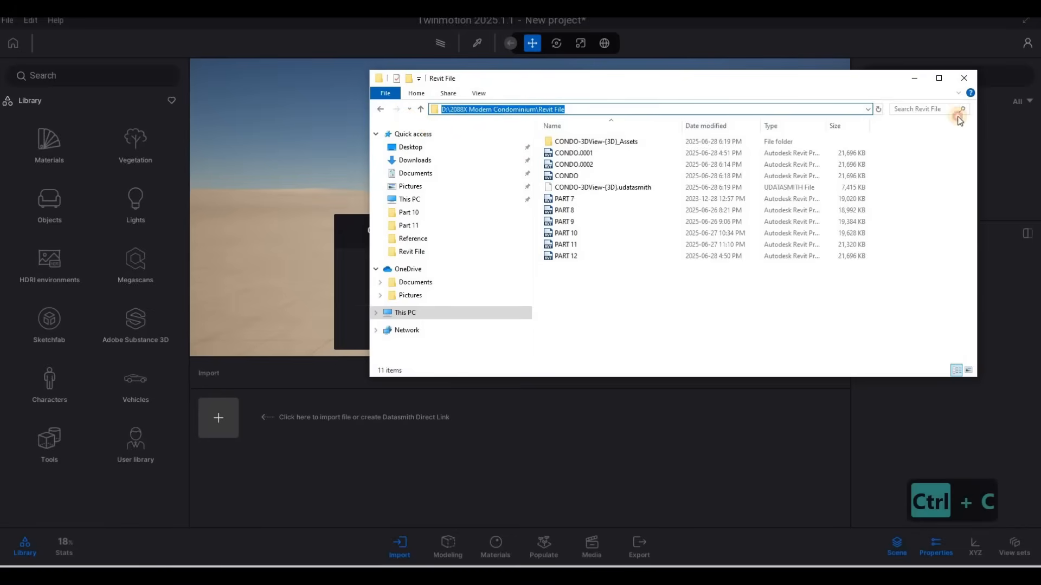
drag(542, 78, 1013, 108)
click(547, 263)
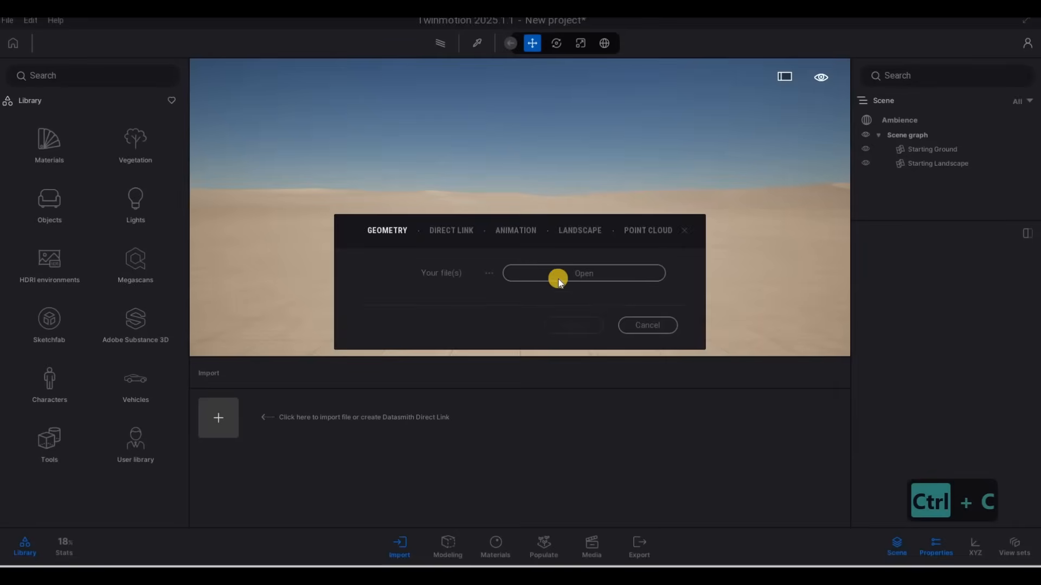
- Import the CONDO-3DView-{3D} Datasmith file from D:\2088X Modern Condominium\Revit File with the default options
click(558, 276)
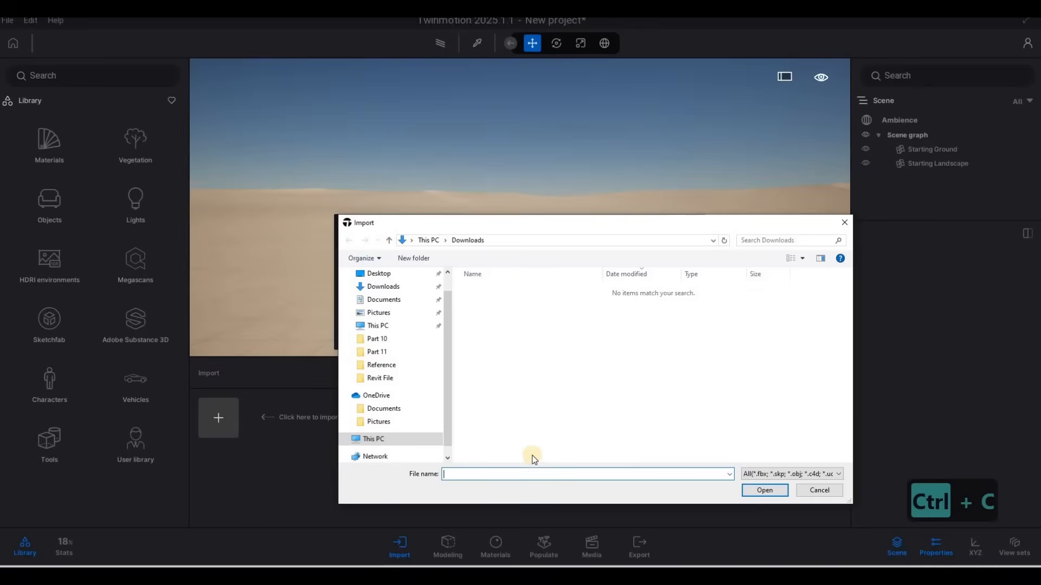
key(ctrl+v)
click(755, 491)
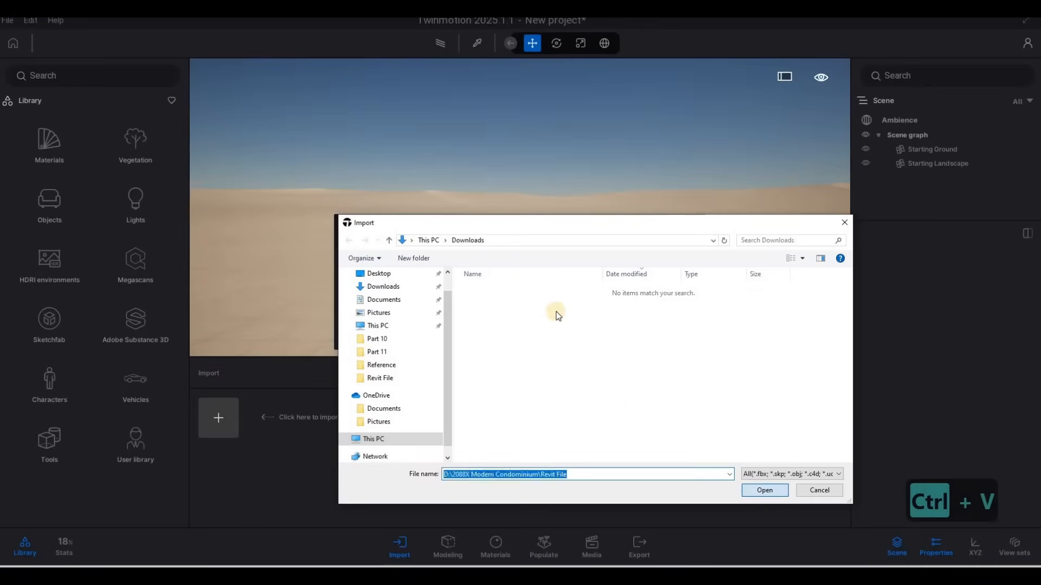
click(553, 301)
click(765, 491)
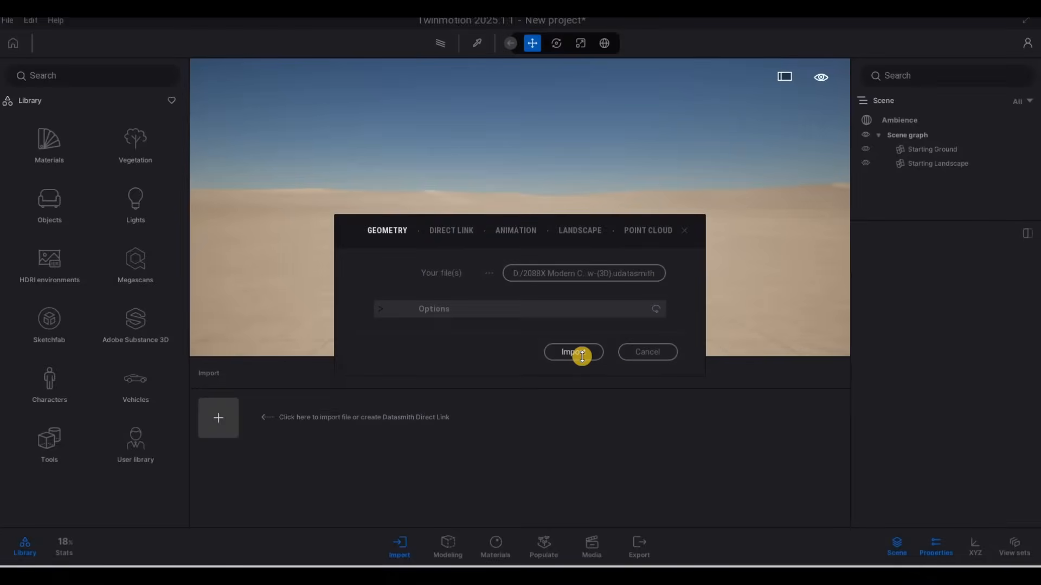
click(573, 352)
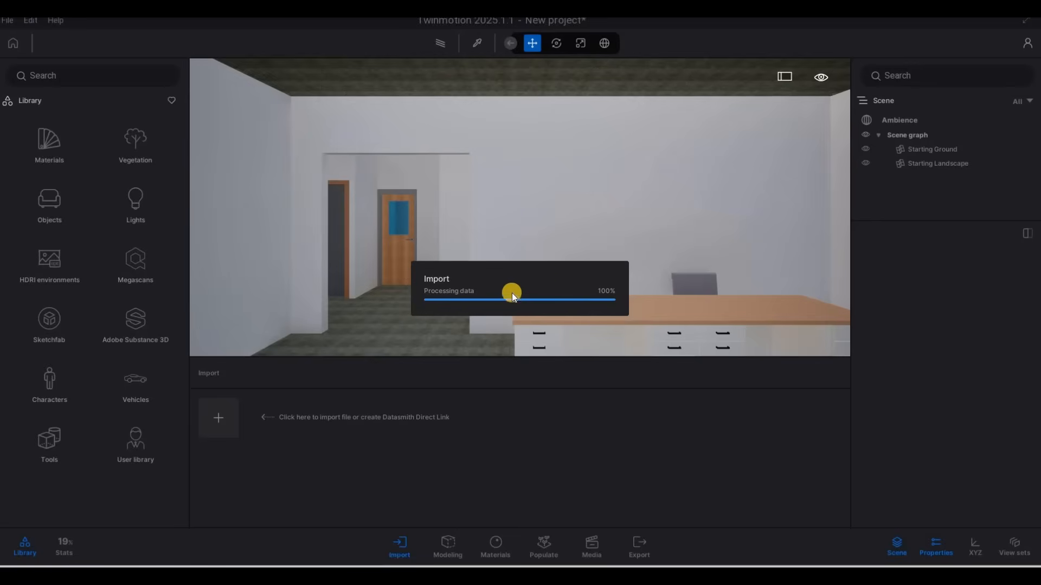
- Examine the imported condominium from the entrance, the surrounding lawn and the full front facade
key(F1)
key(s)
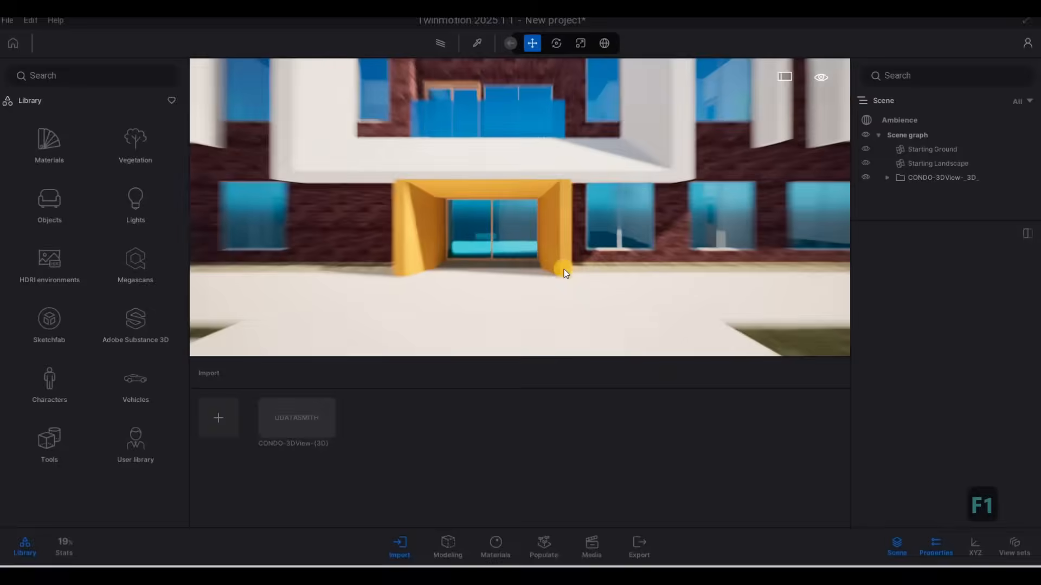
key(s)
key(q)
key(d)
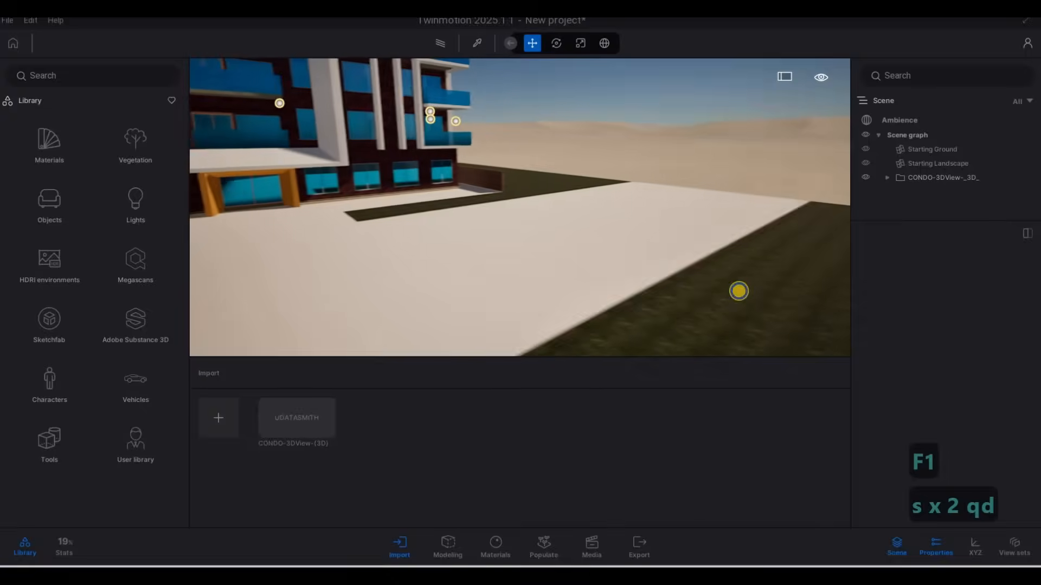
key(d)
key(s)
key(w)
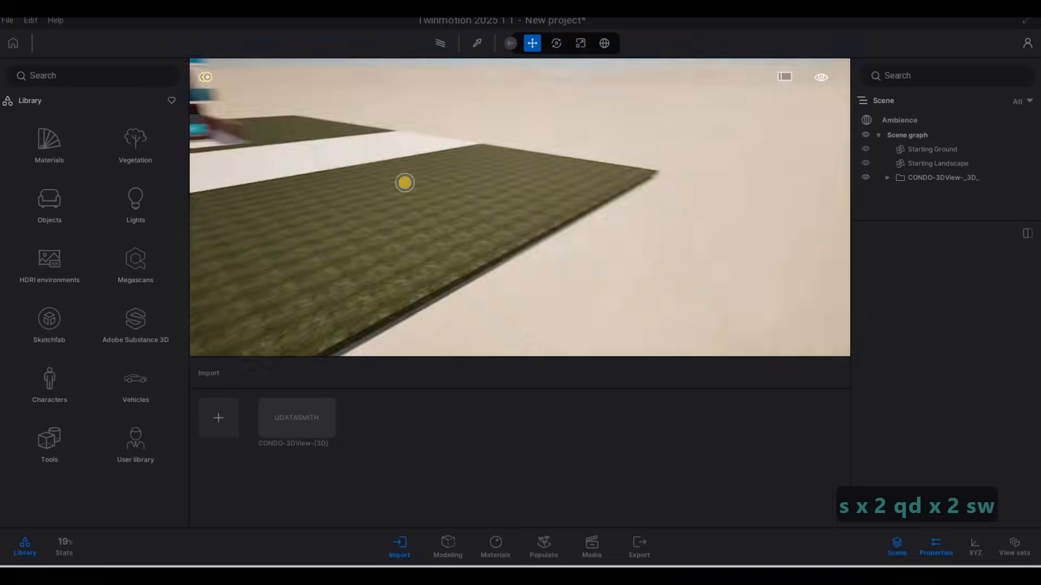
key(e)
key(w)
key(w)
key(a)
key(q)
key(a)
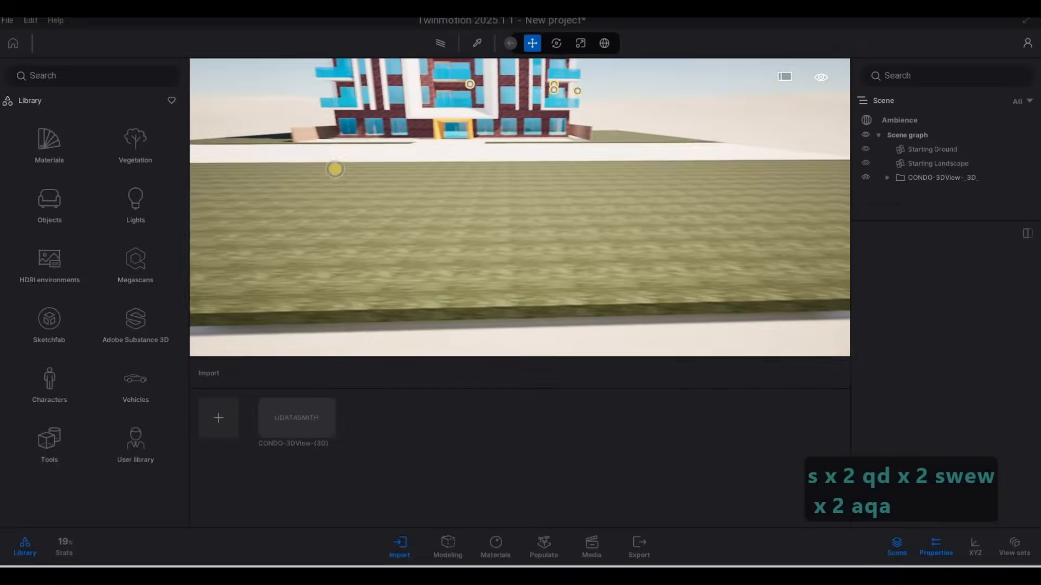
key(w)
key(q)
key(a)
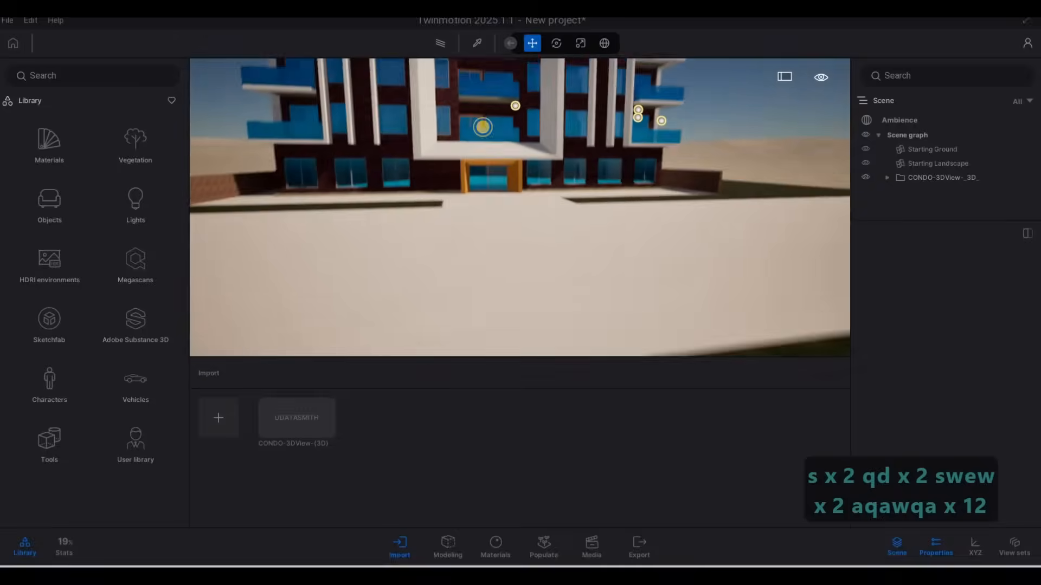
key(s)
key(q)
key(w)
key(d)
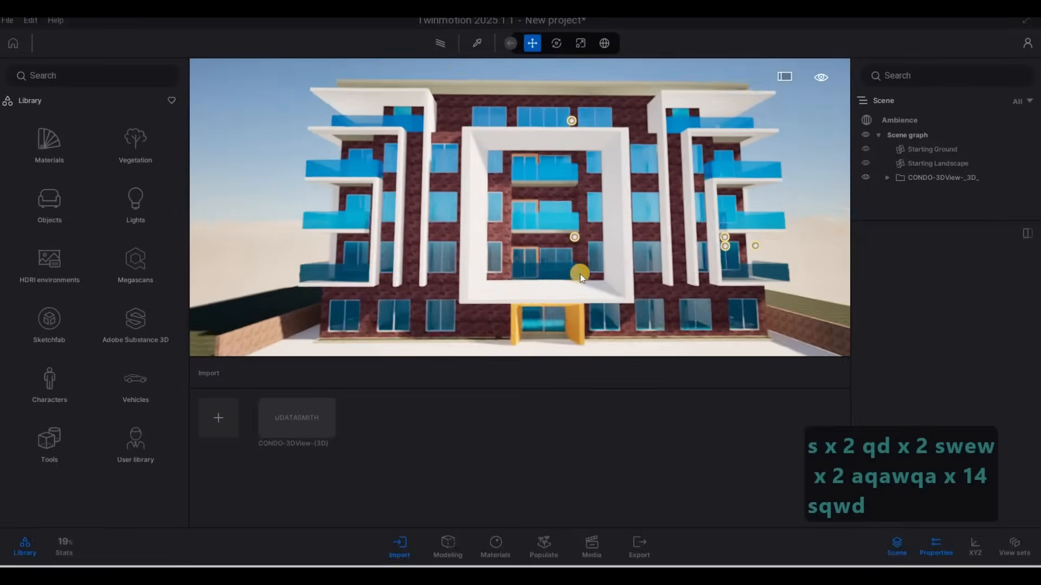
key(w)
key(e)
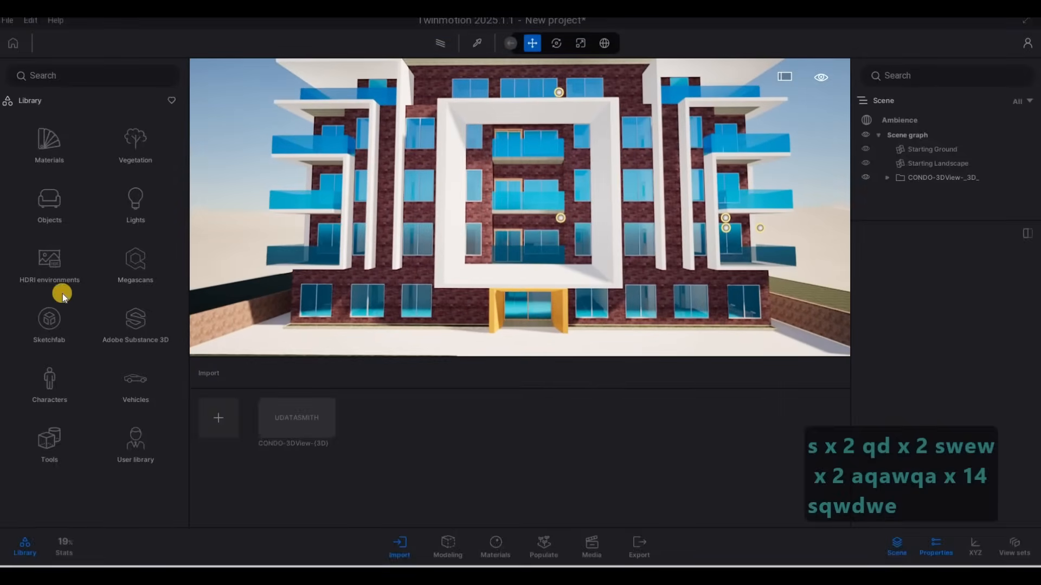
- Save the project as CONDO in the Twinmotion File folder of D:\2088X Modern Condominium
click(8, 20)
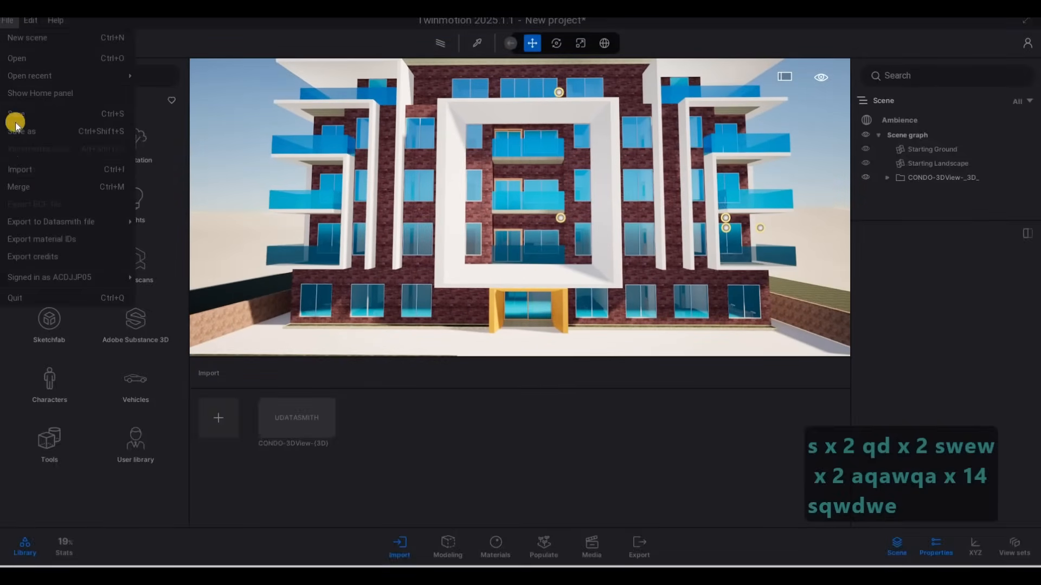
click(39, 275)
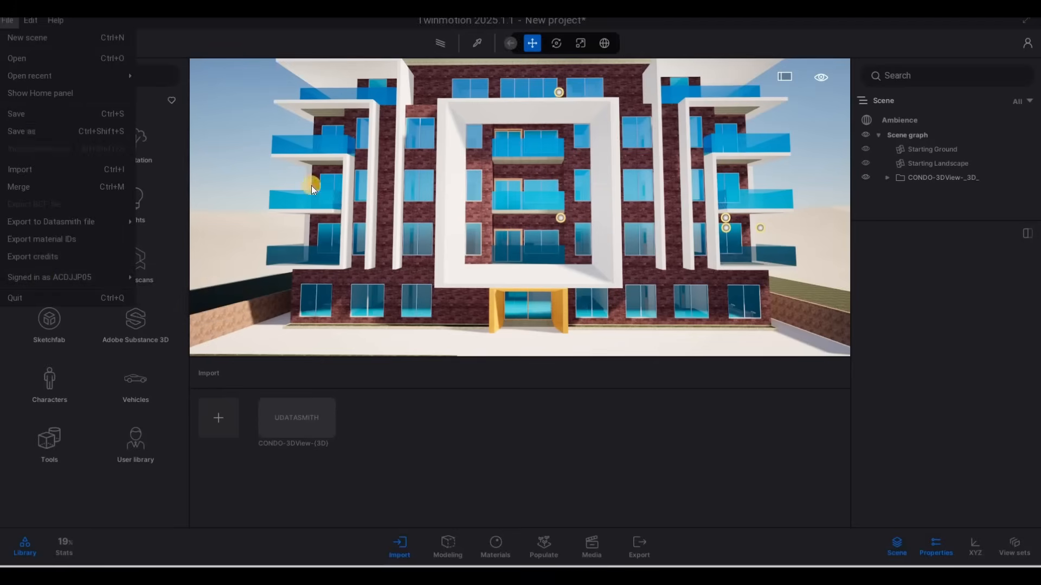
click(215, 40)
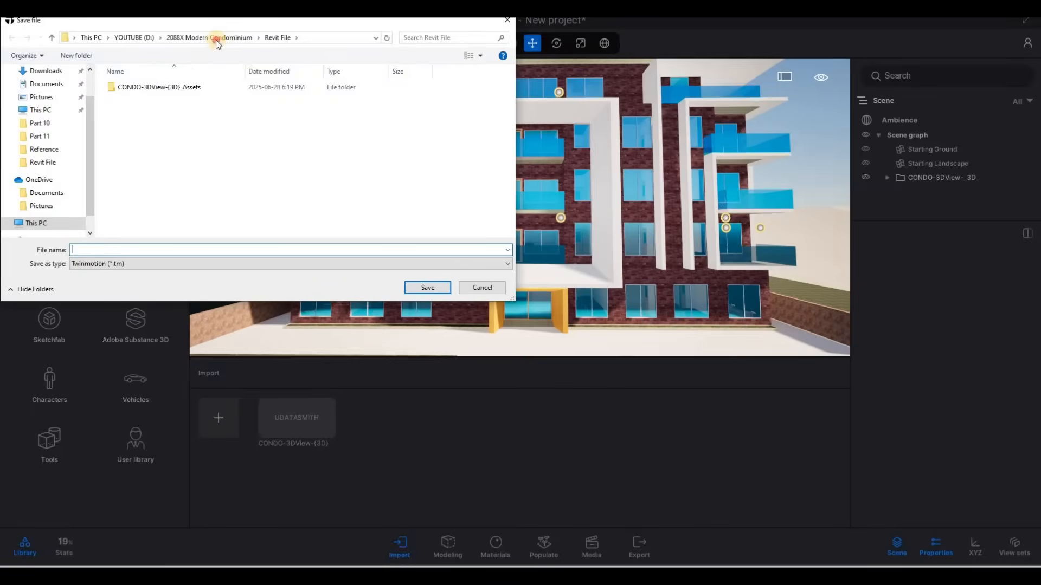
double_click(143, 133)
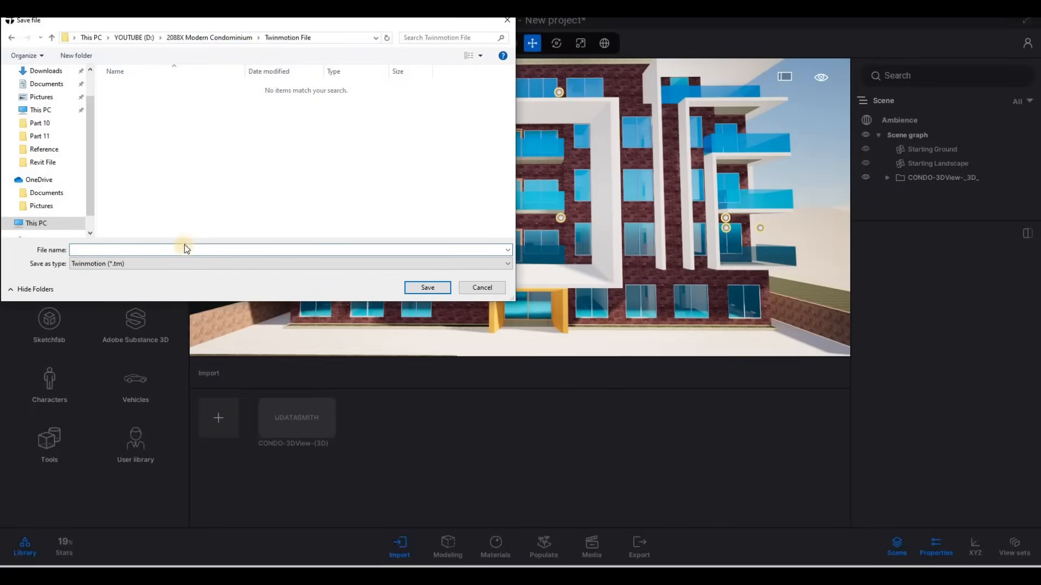
click(178, 251)
text(COND)
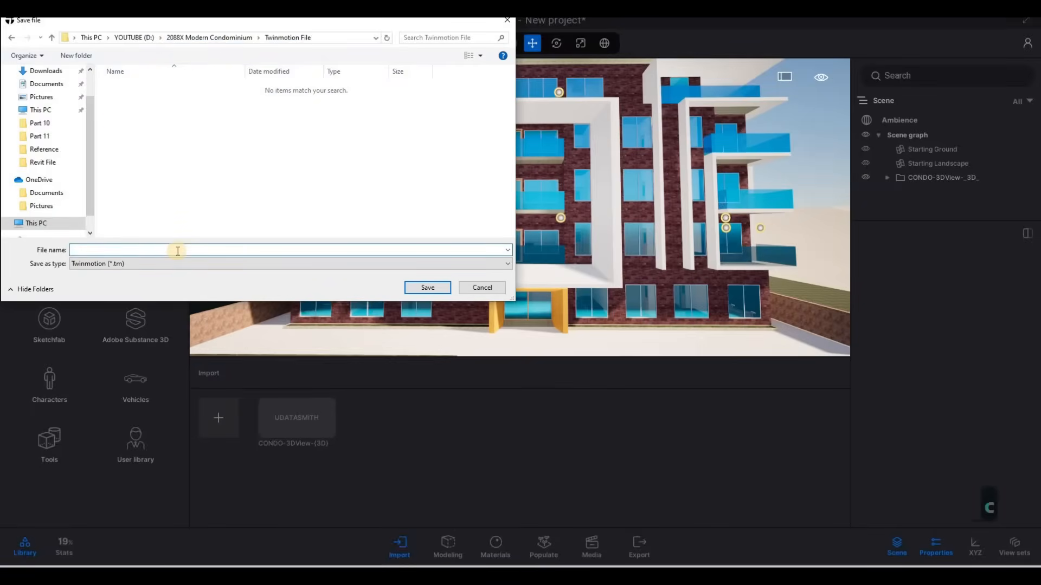
text(O)
click(443, 289)
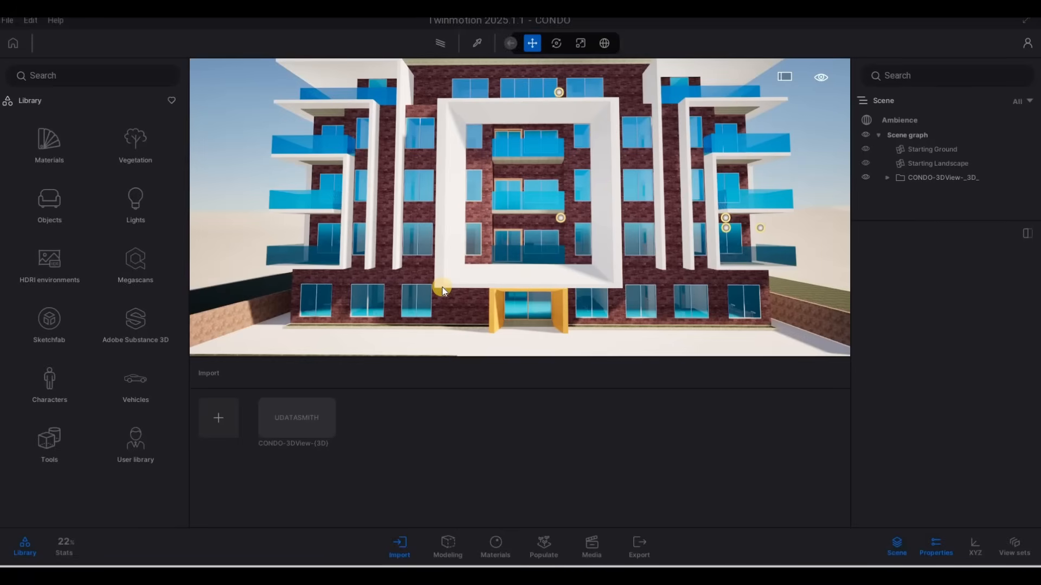
- Move in on the upper front facade and open the Glass category of the material library
key(s)
key(q)
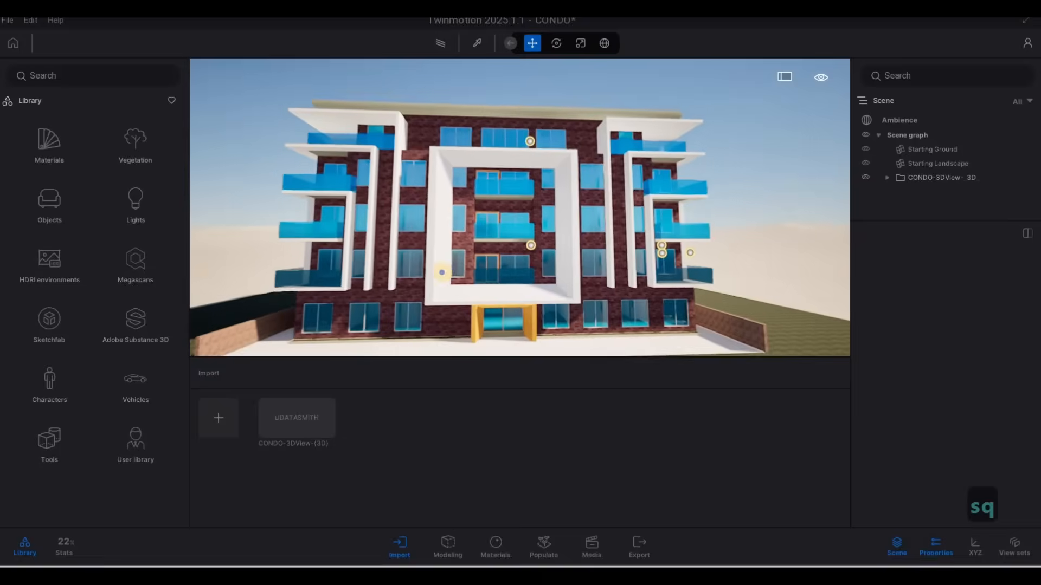
key(w)
key(q)
key(a)
key(e)
key(s)
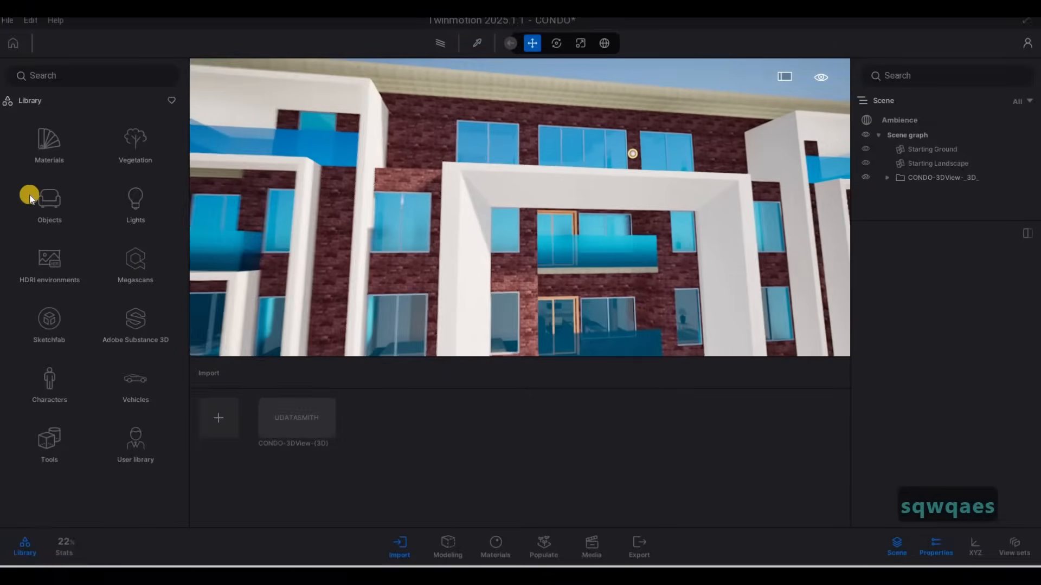
click(49, 142)
click(48, 140)
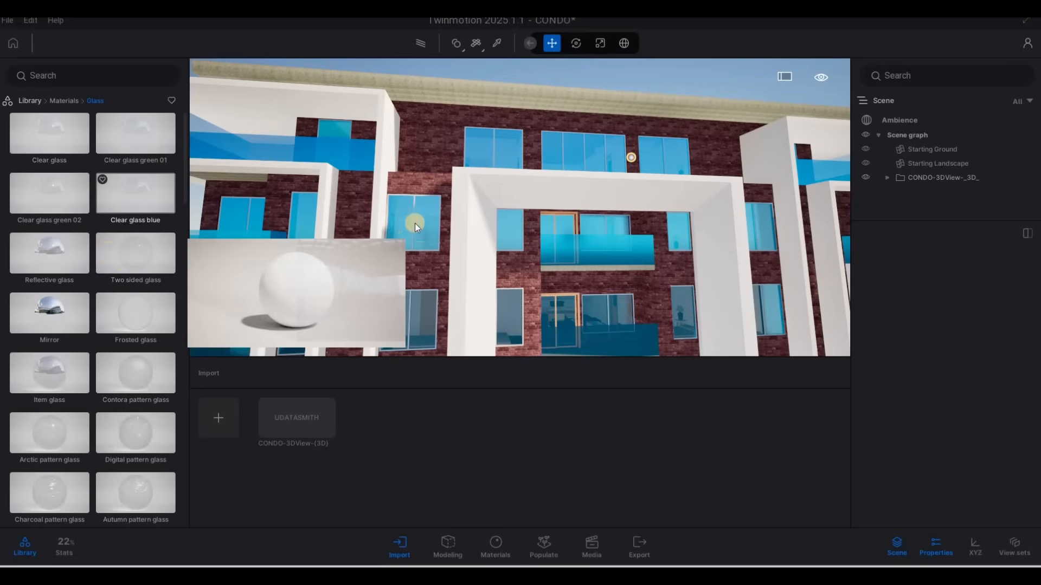
- Apply the Two sided glass material to the panes of an upper-floor window on the brick facade
key(d)
key(w)
key(w)
key(q)
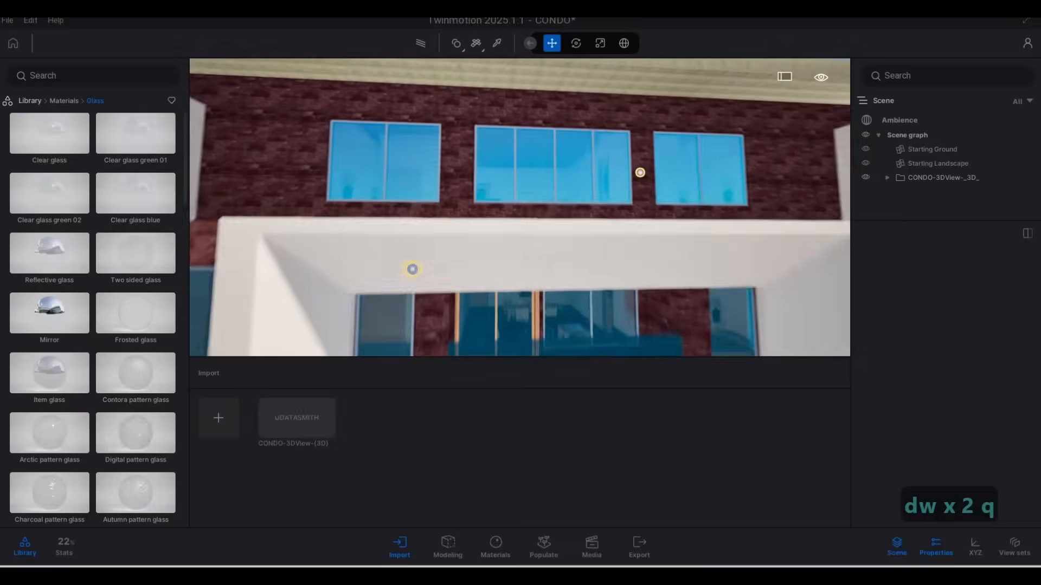
key(a)
key(w)
key(q)
key(a)
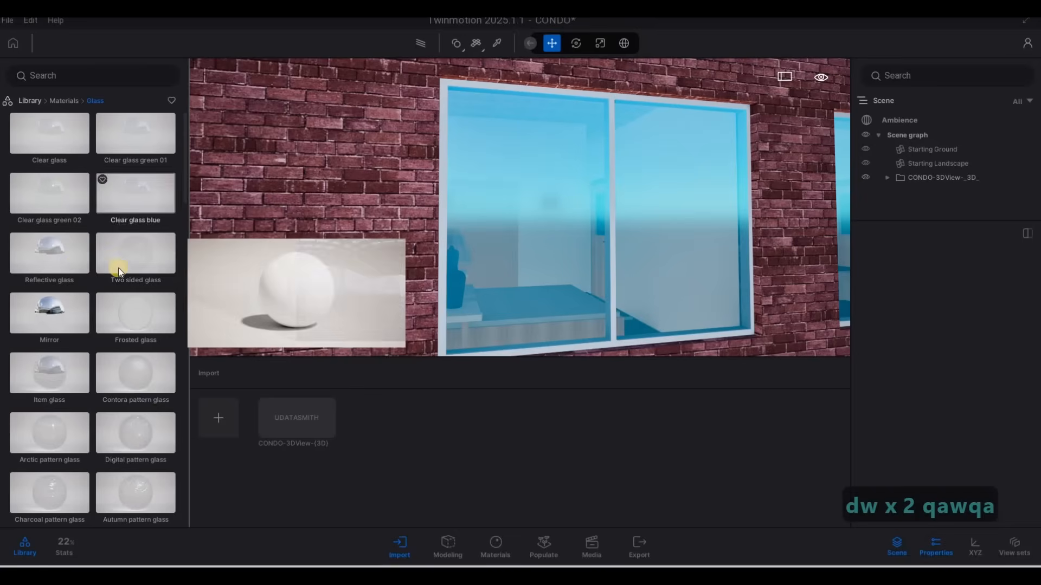
drag(136, 259, 485, 255)
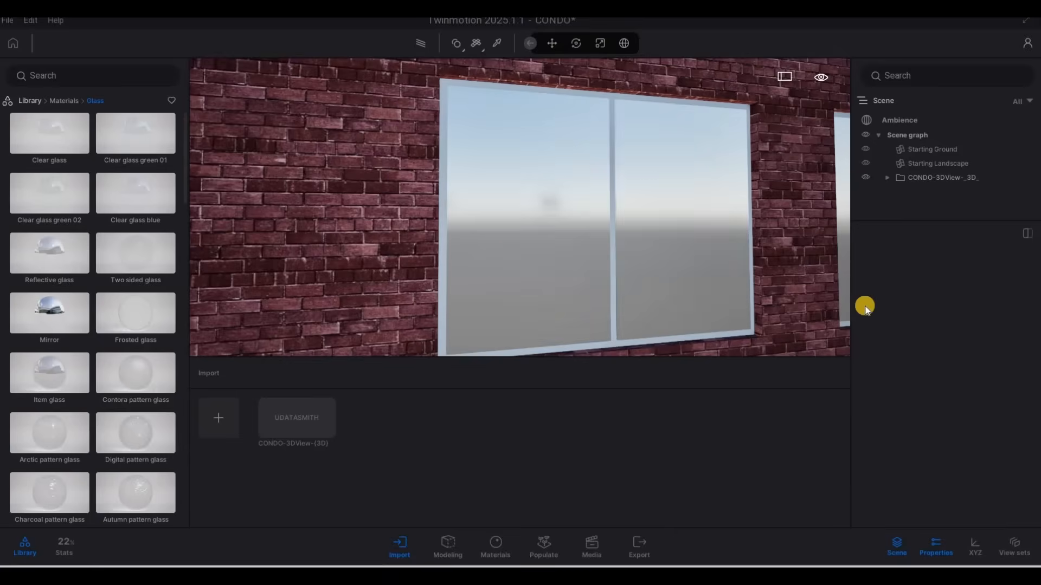
- Darken the tint of the Two sided glass from white to a dark neutral grey
click(1022, 438)
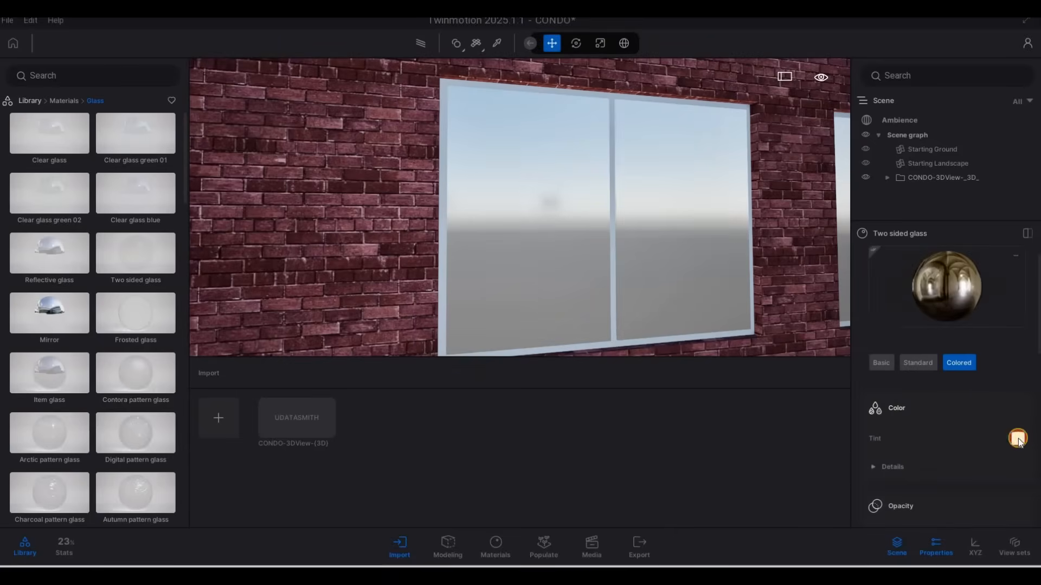
drag(512, 244, 500, 288)
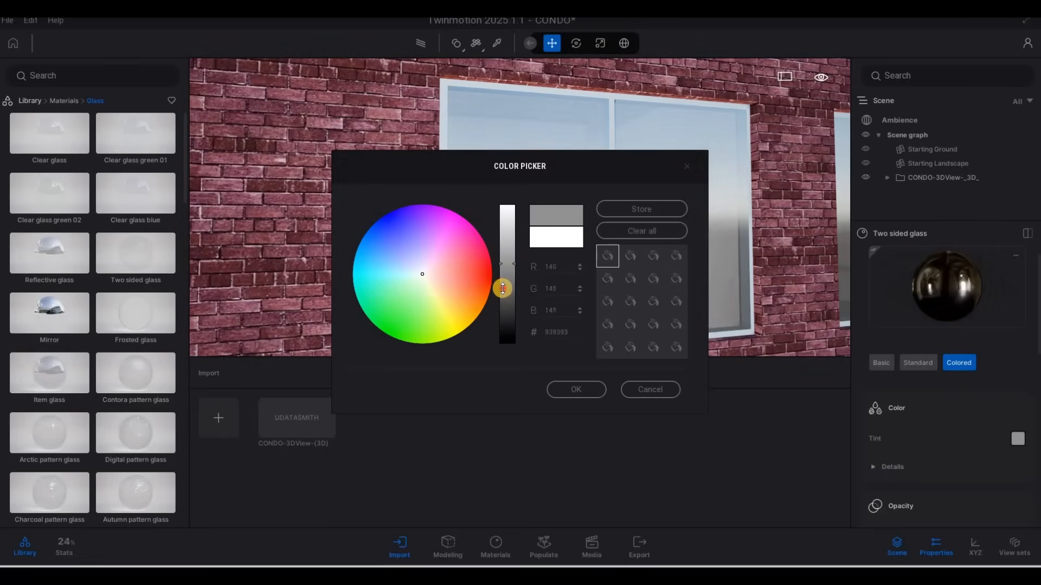
click(579, 389)
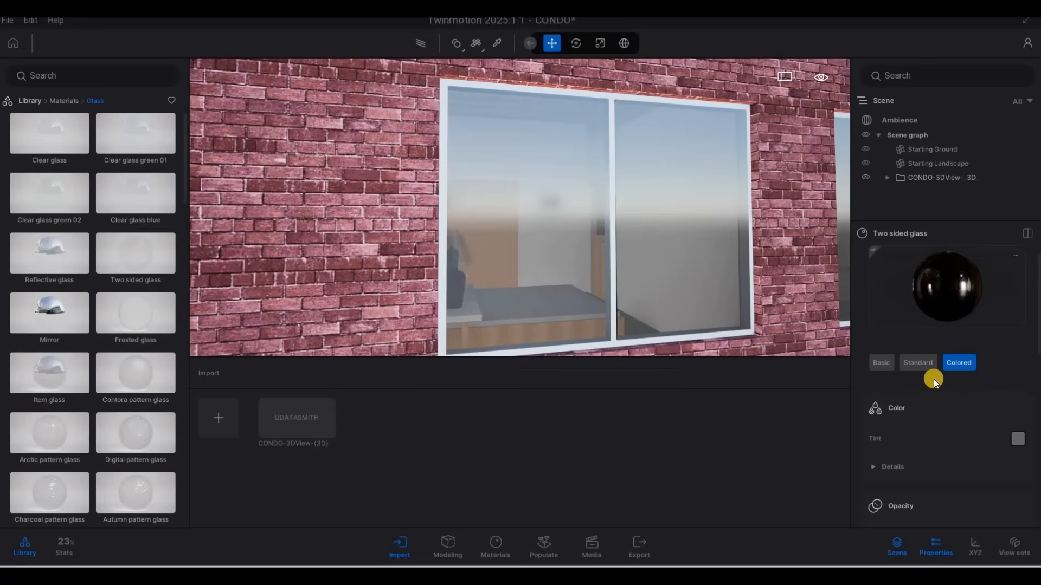
- Set the Two sided glass opacity intensity to 8% and its Fresnel opacity to 0.02
scroll(919, 414, down, 1)
scroll(1028, 473, down, 1)
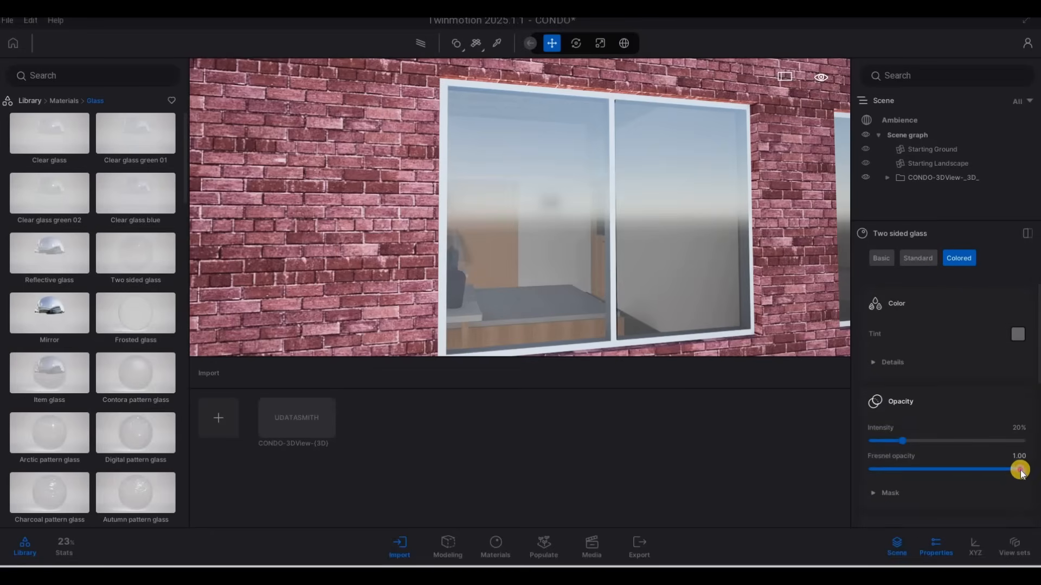
click(869, 473)
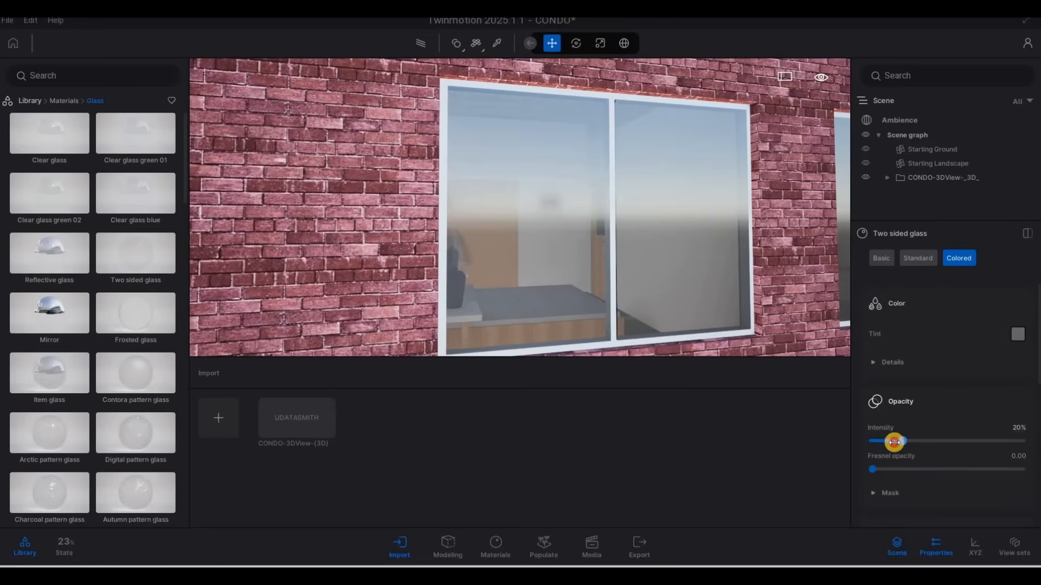
click(874, 469)
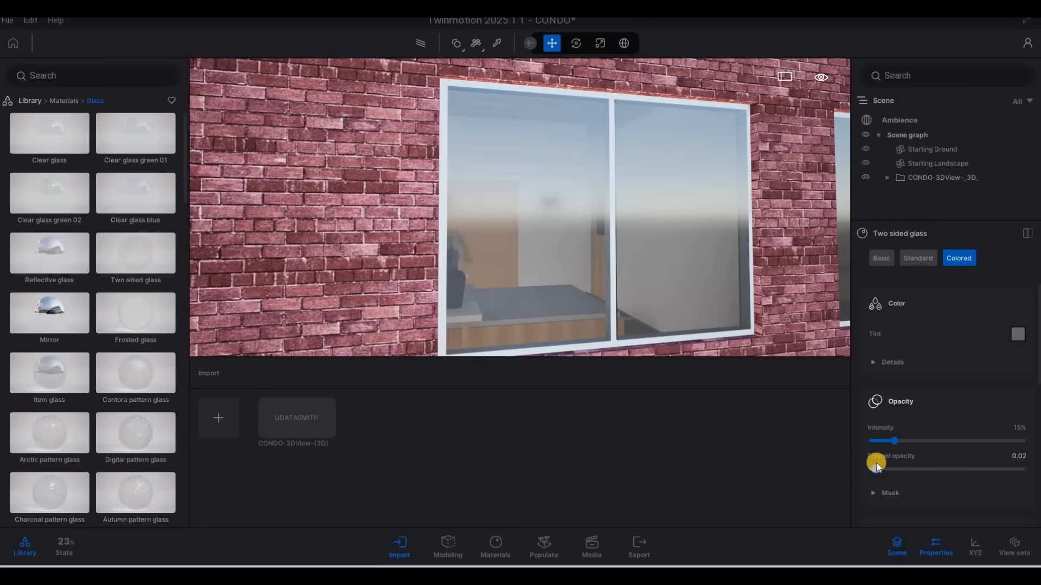
click(892, 438)
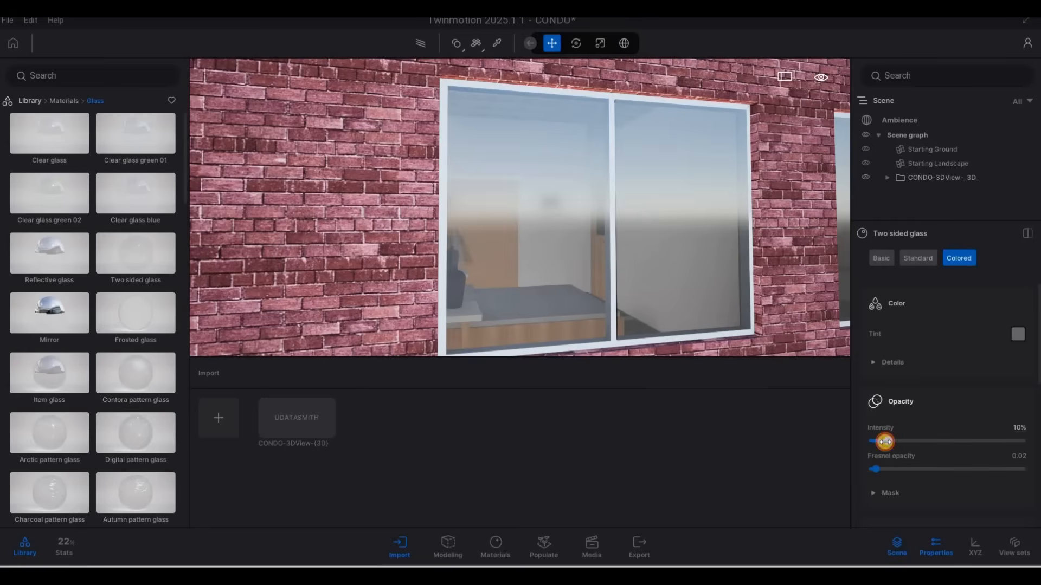
drag(885, 441, 882, 441)
- Enable Parallelism in the lens details of the Ambience camera settings and align the camera on the front facade
key(s)
key(e)
key(s)
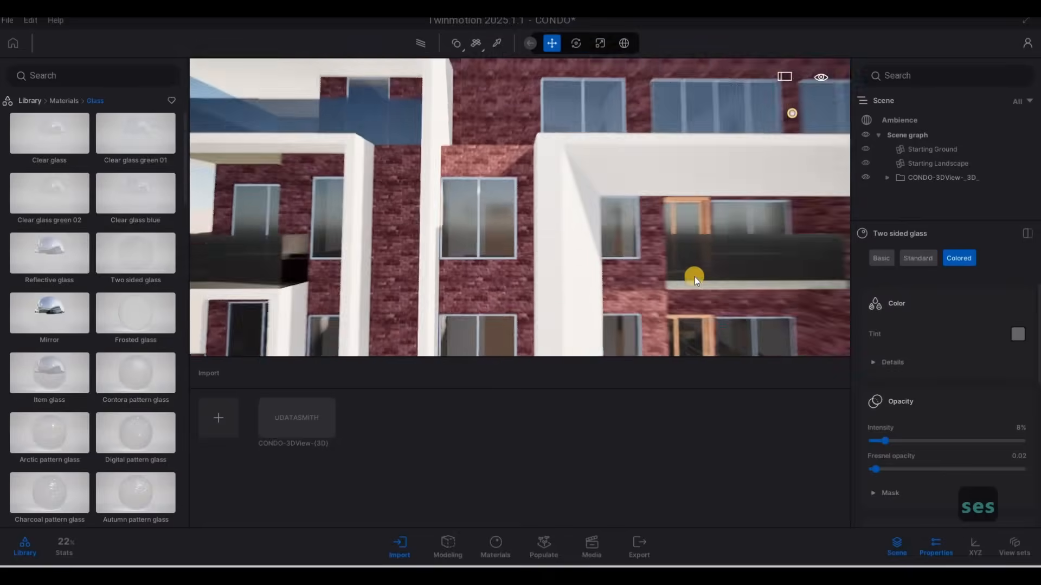
key(q)
key(s)
key(e)
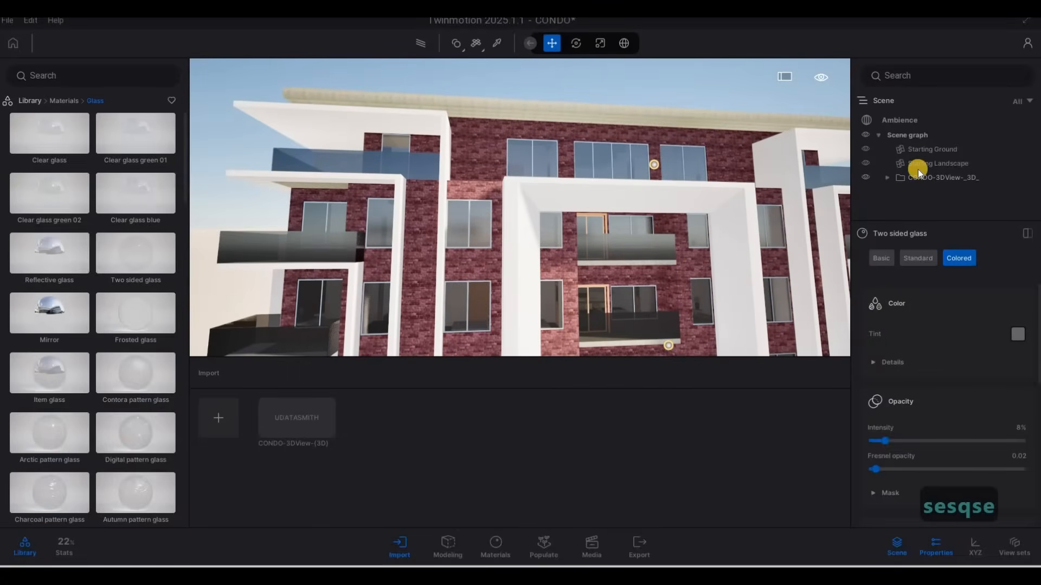
click(912, 124)
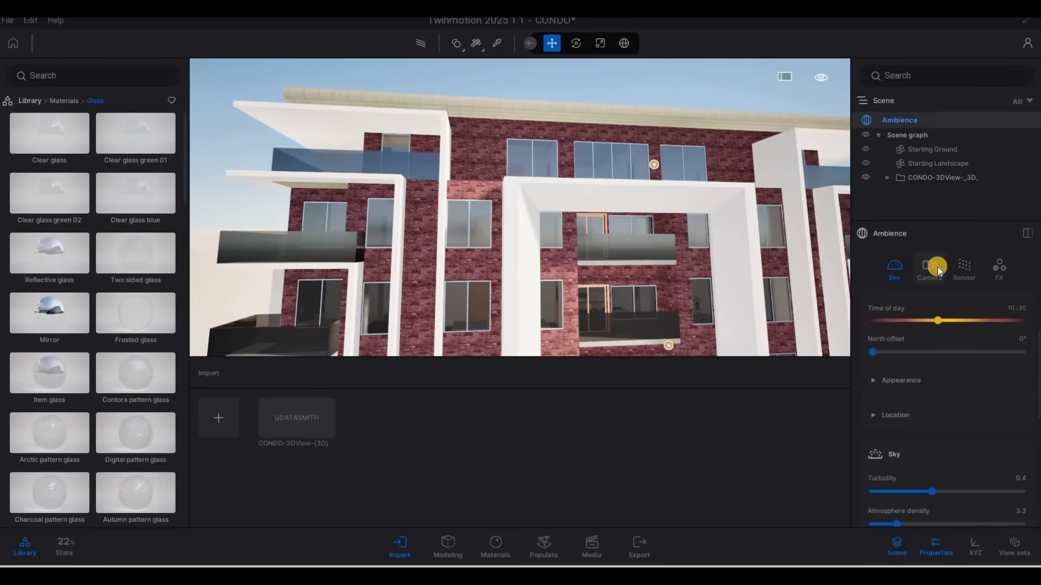
click(938, 268)
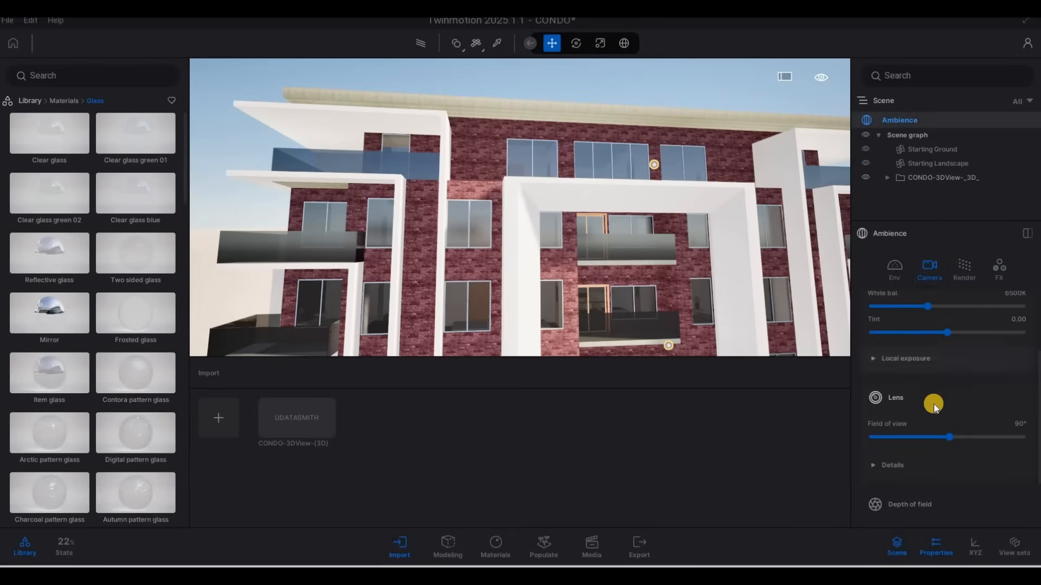
scroll(934, 405, down, 2)
click(913, 425)
scroll(924, 417, down, 2)
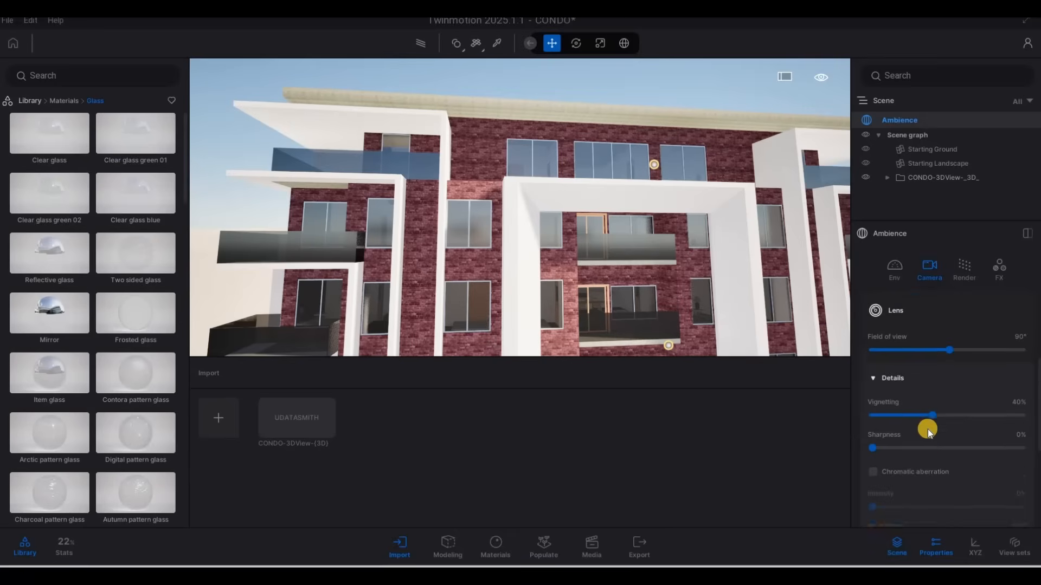
scroll(928, 430, down, 4)
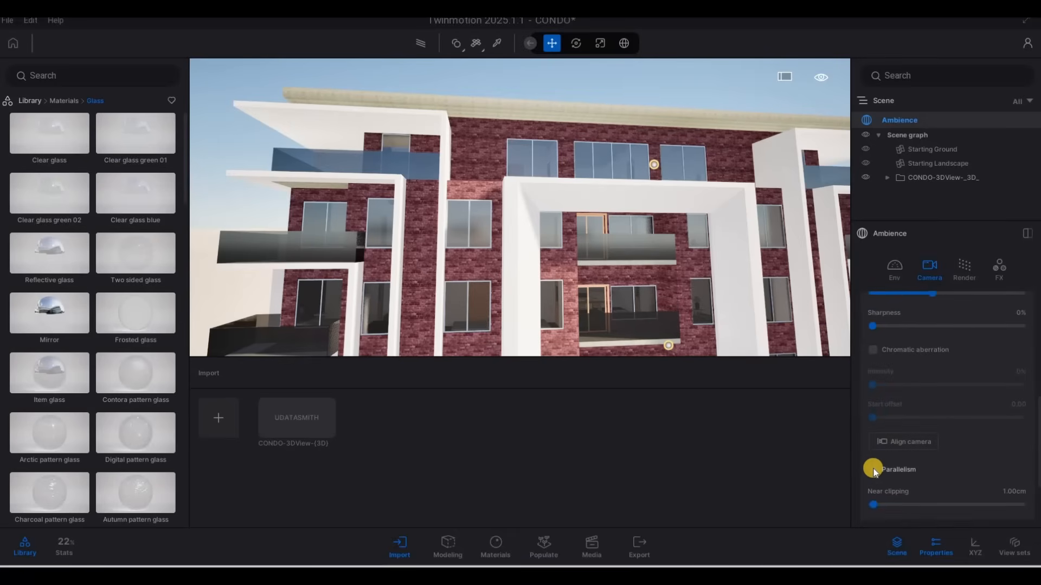
click(873, 469)
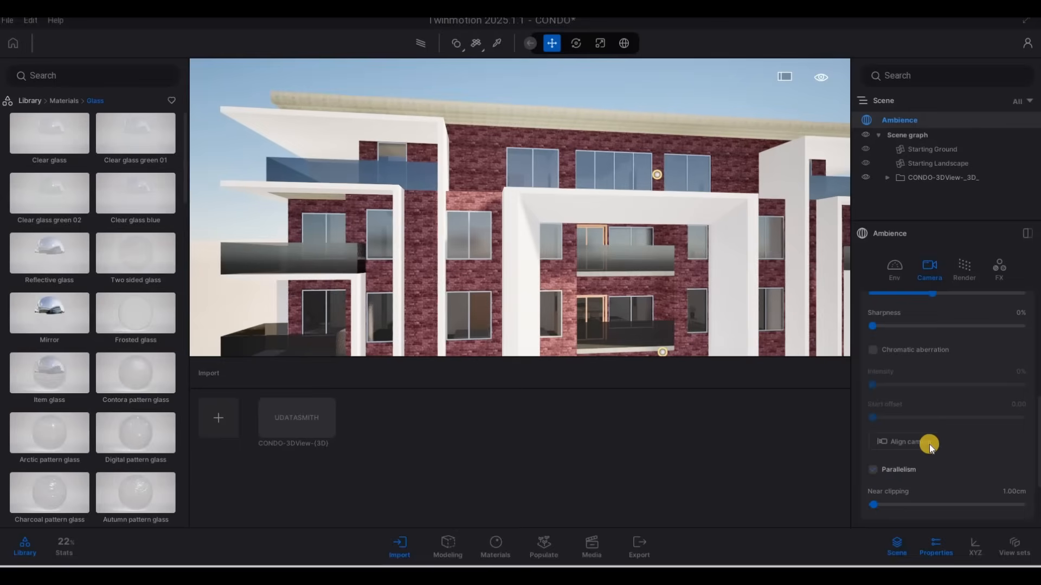
click(929, 444)
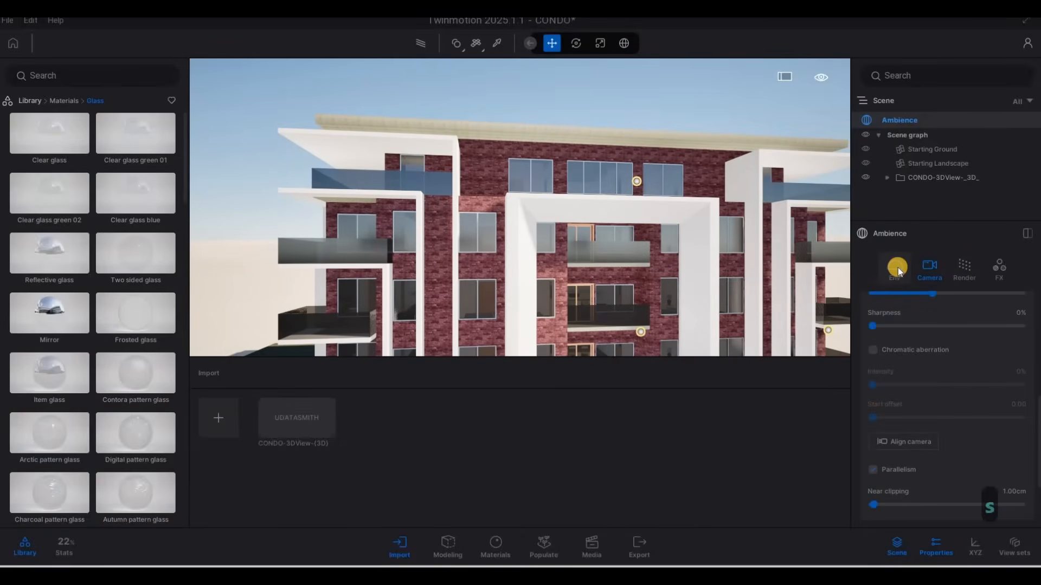
- Switch the real-time global illumination in the Ambience render settings from Standard to Lumen
click(898, 268)
scroll(917, 353, up, 3)
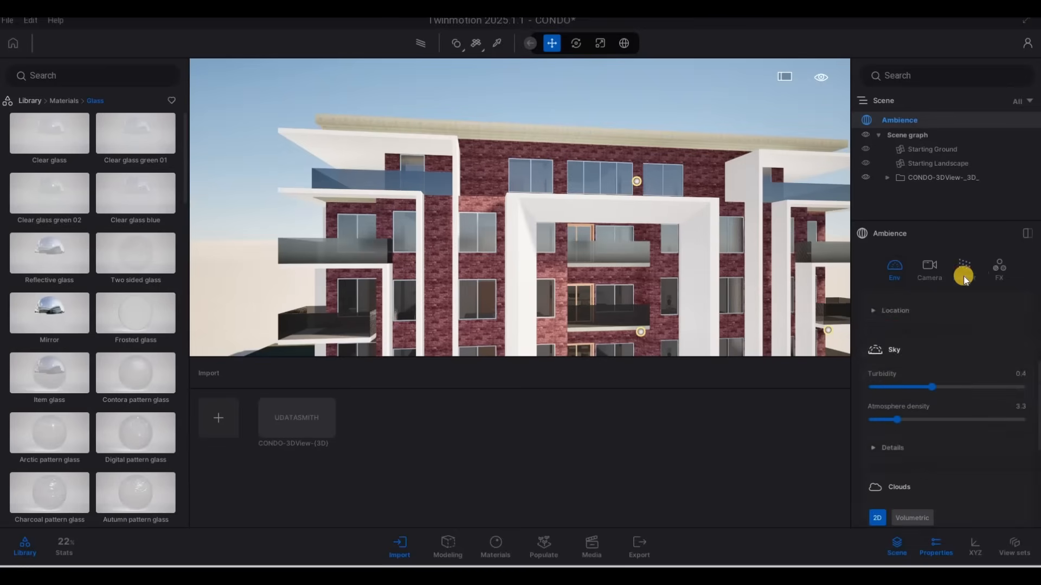
click(964, 276)
scroll(923, 342, down, 2)
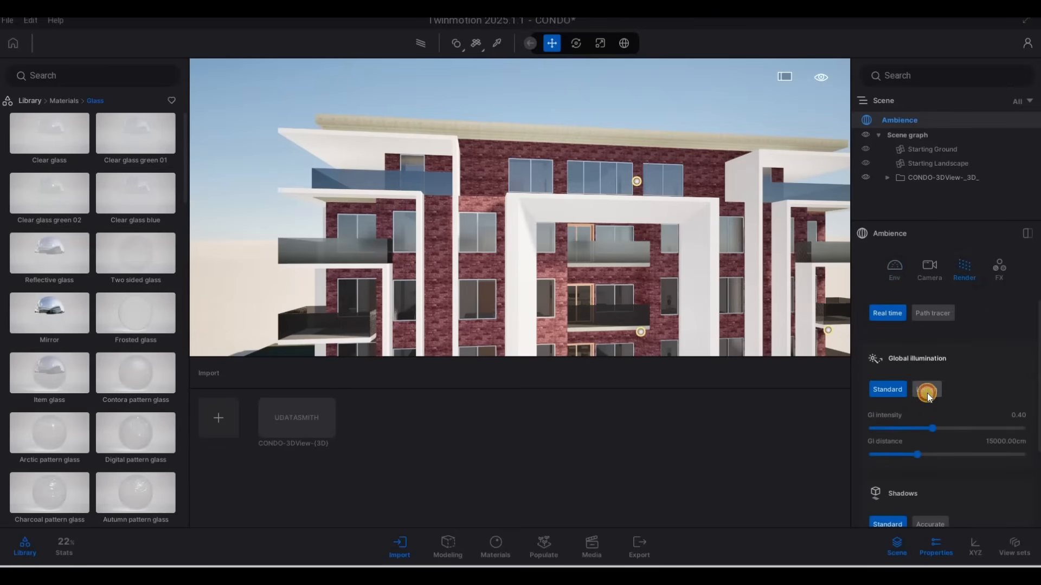
click(927, 390)
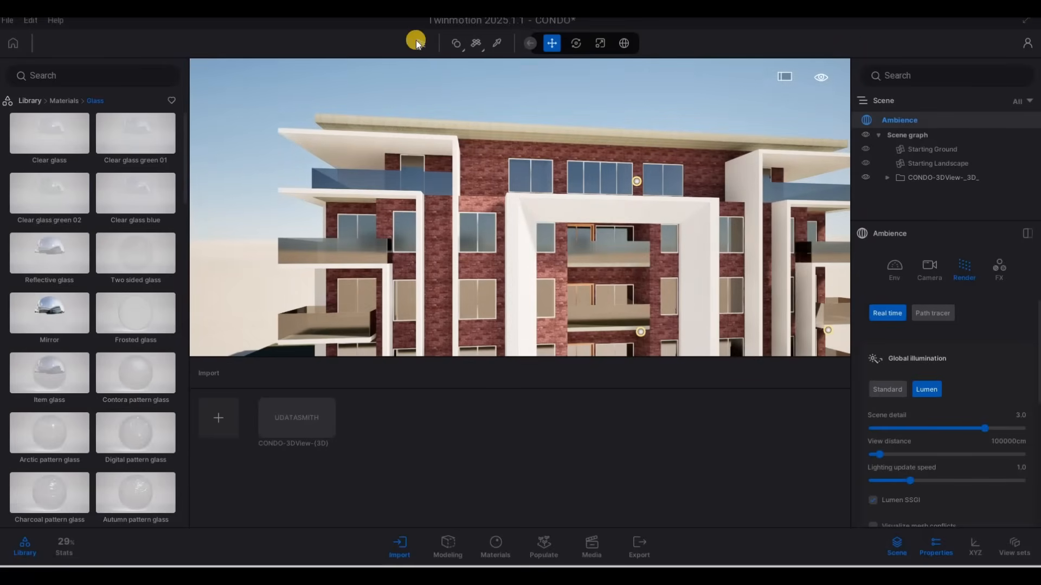
- Preview the facade with the path tracer at Low quality, then return to real-time rendering
click(932, 317)
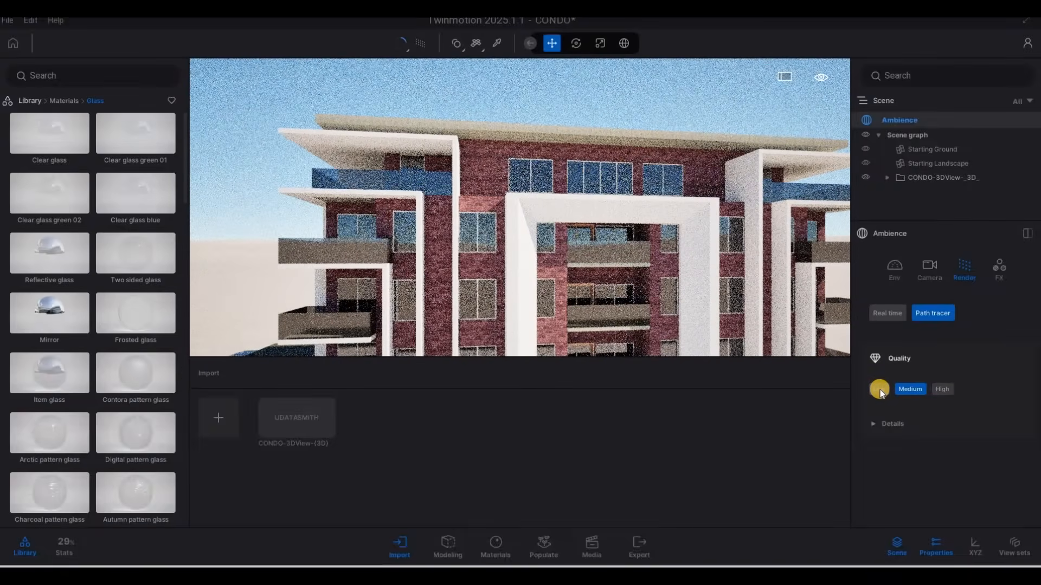
click(879, 389)
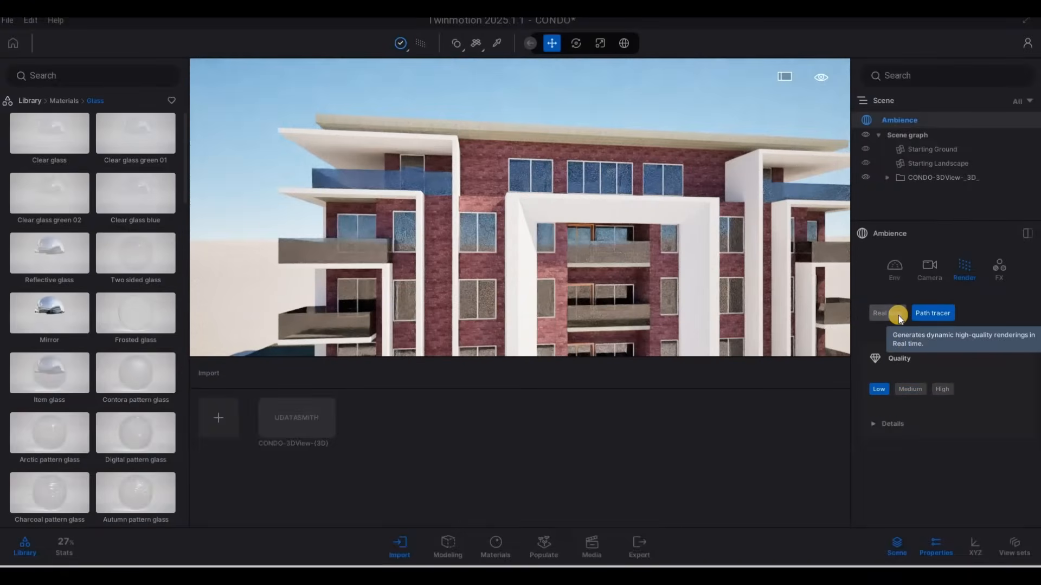
click(899, 314)
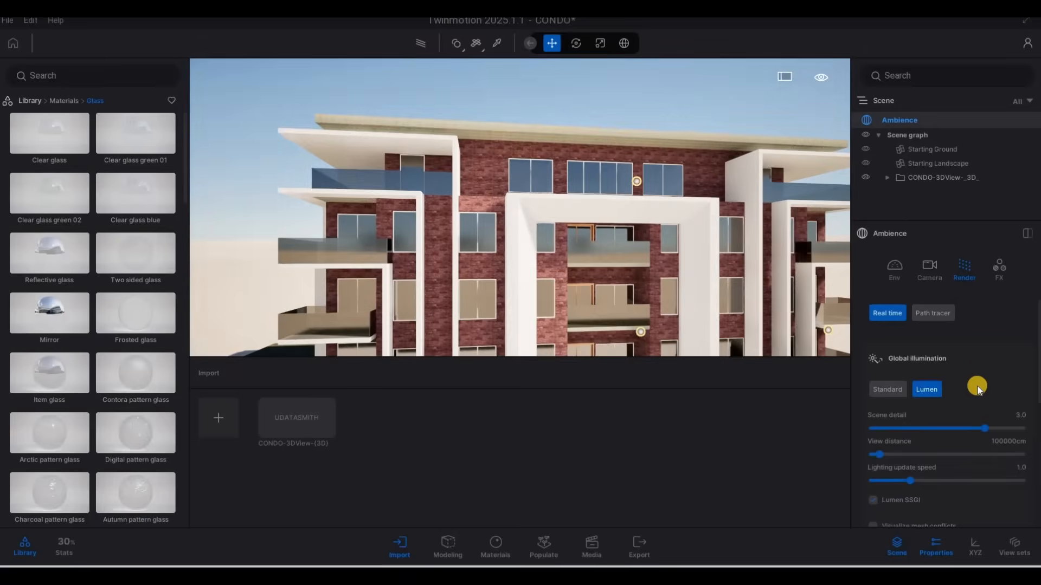
- Frame more of the front facade and review the Lumen, reflection and shadow settings
key(s)
key(e)
scroll(925, 376, down, 3)
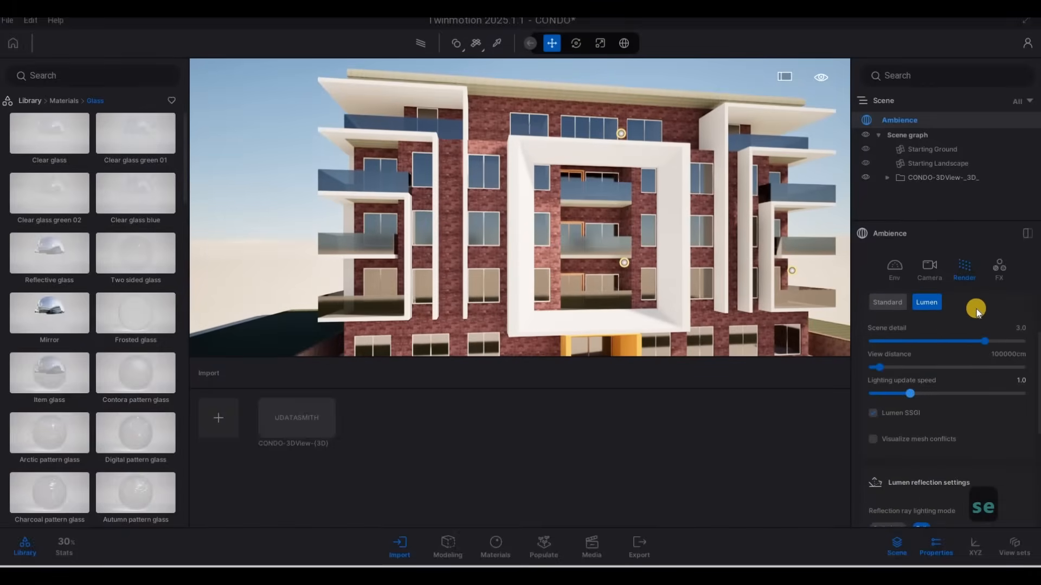
key(d)
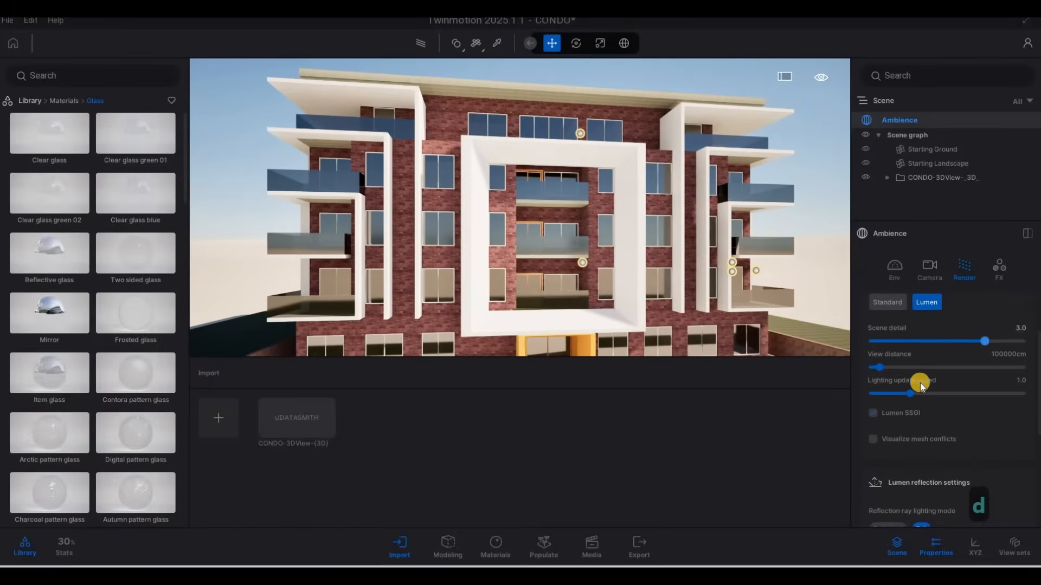
scroll(940, 395, up, 3)
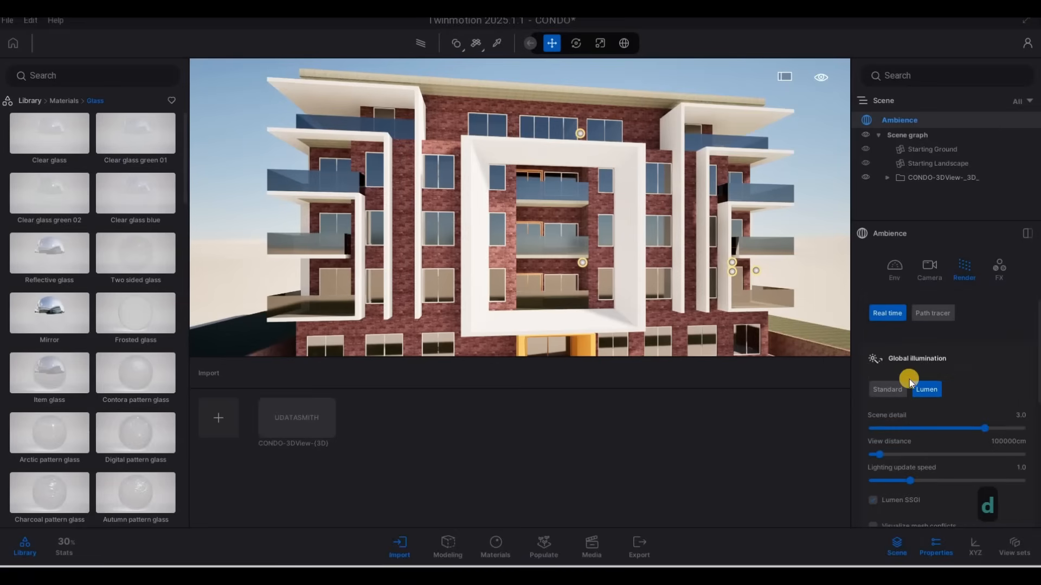
scroll(946, 409, down, 8)
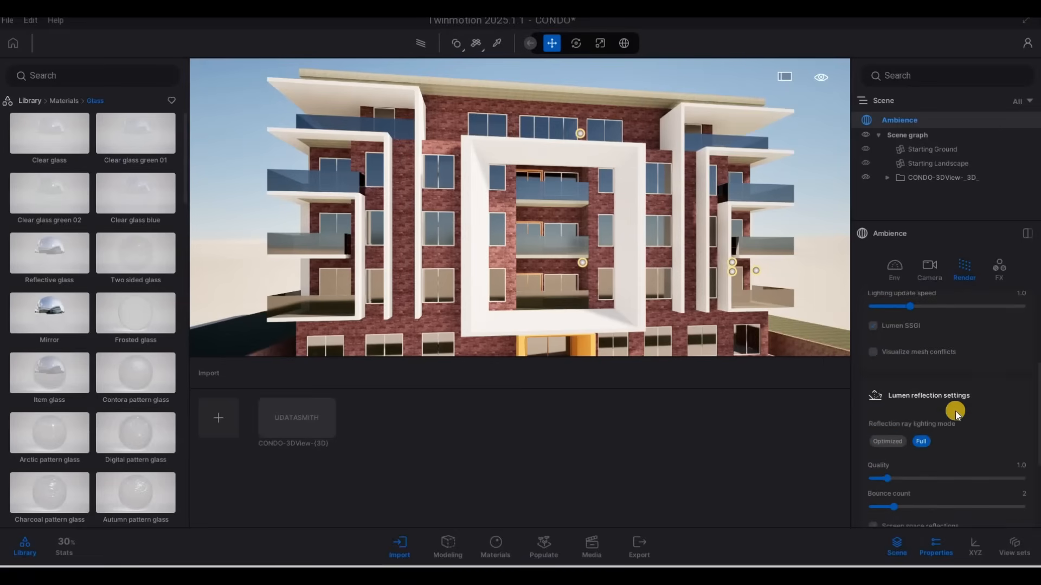
scroll(913, 376, down, 2)
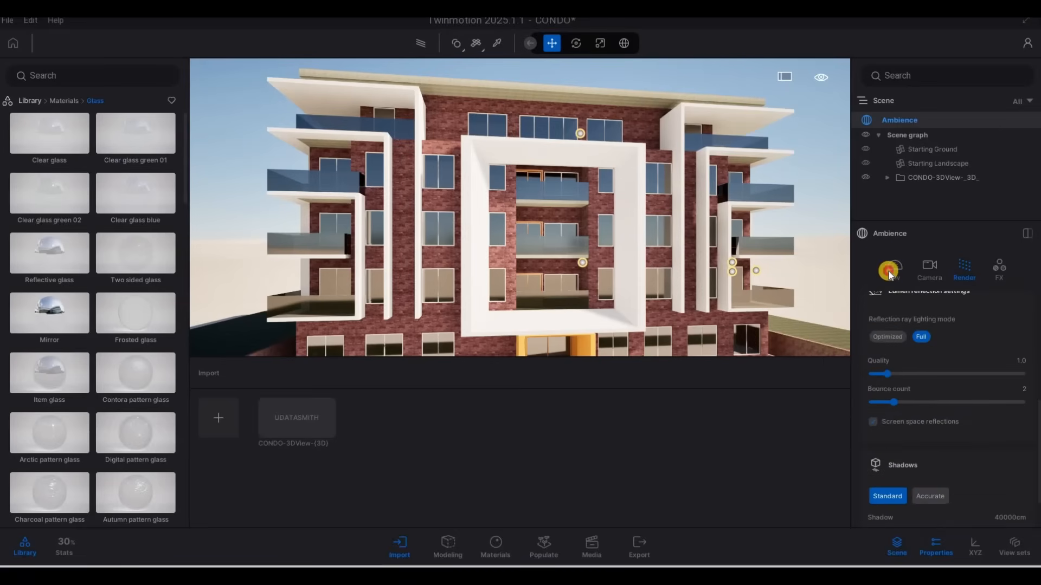
- Switch the Ambience environment from Dynamic sky to an HDRI environment and look through its settings
click(896, 287)
scroll(931, 434, up, 8)
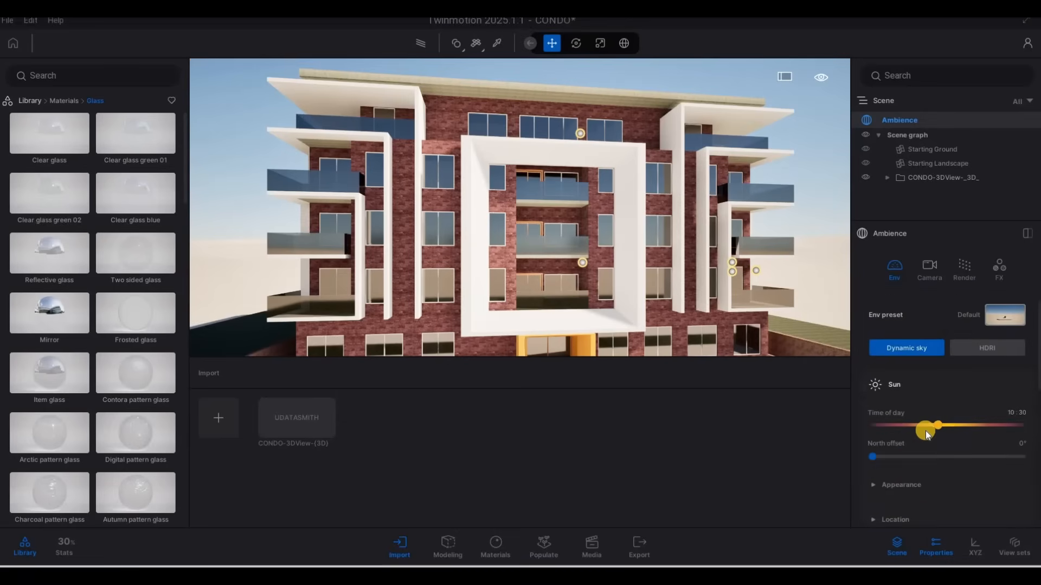
scroll(926, 430, down, 10)
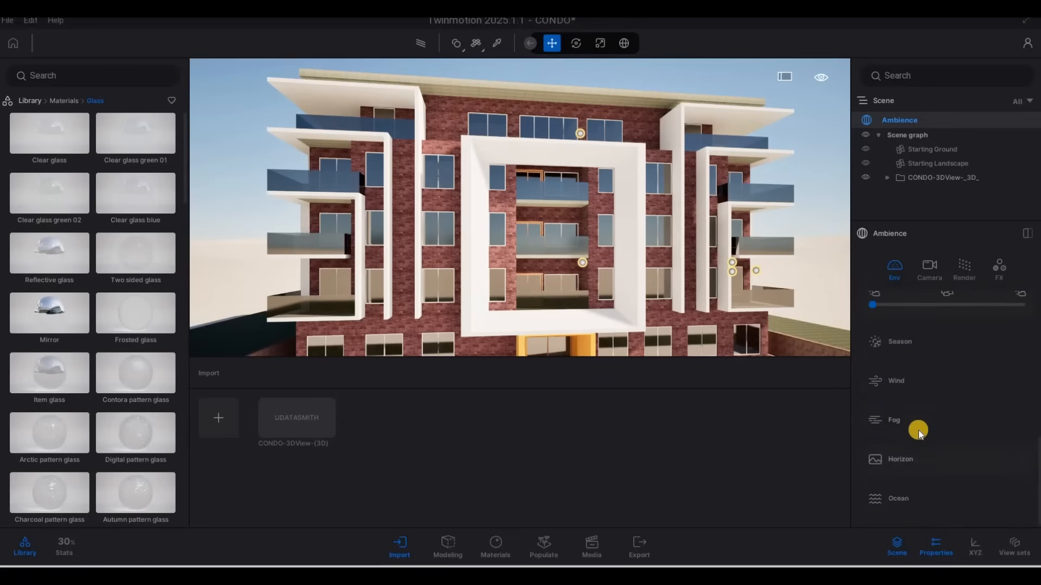
scroll(928, 431, up, 5)
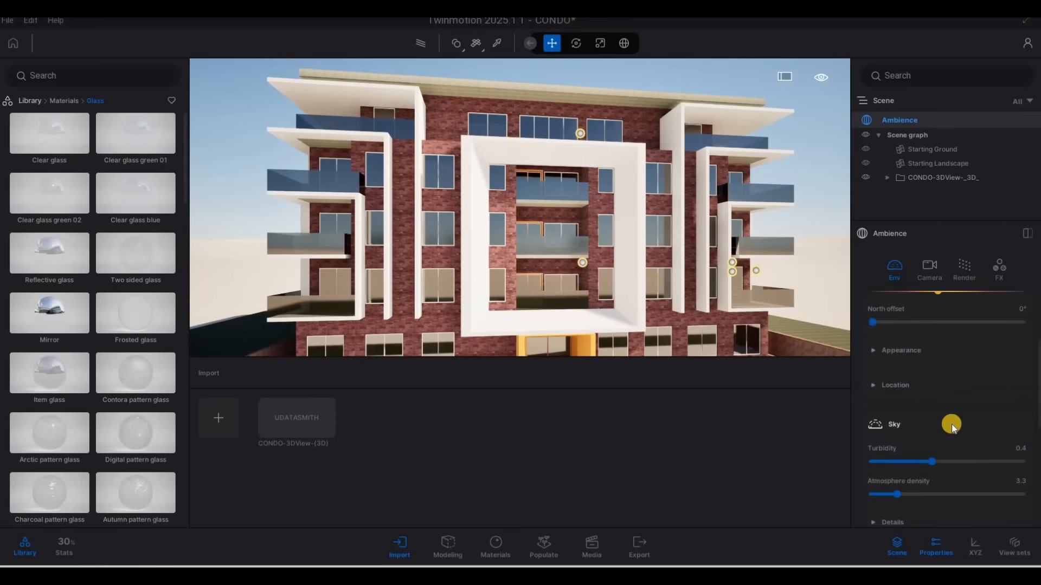
scroll(951, 422, up, 5)
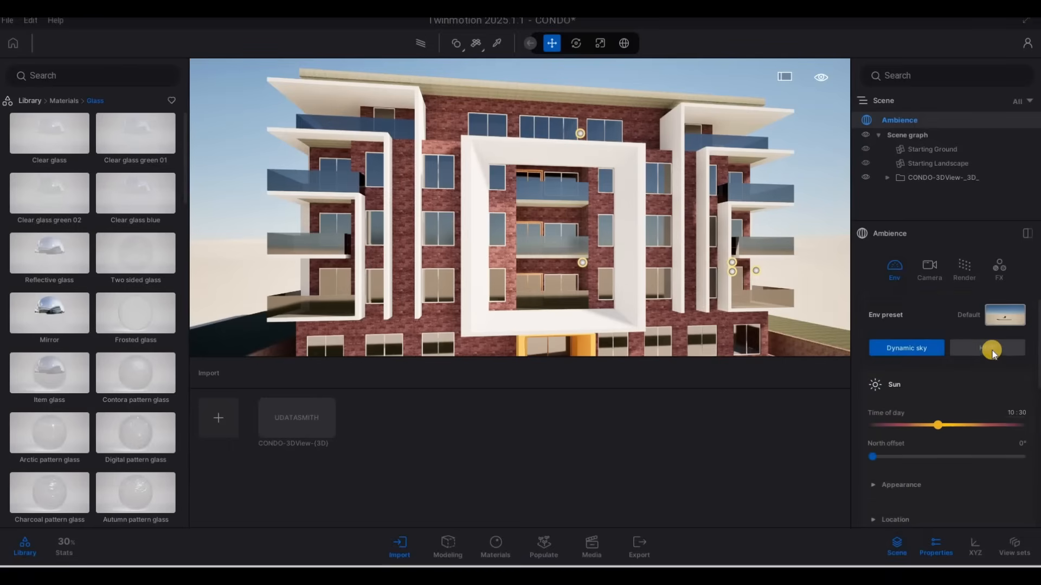
click(992, 350)
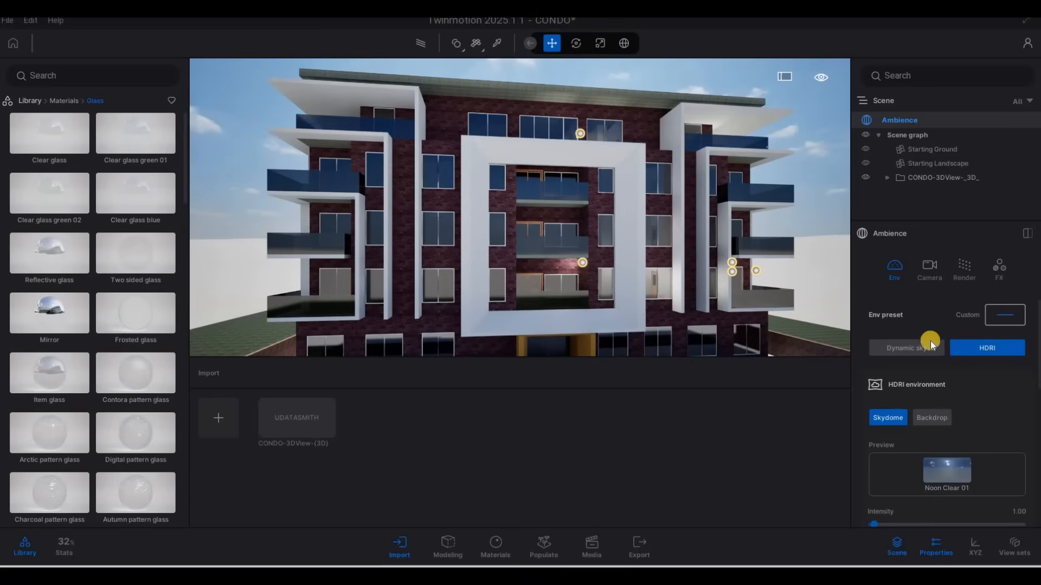
scroll(945, 379, down, 1)
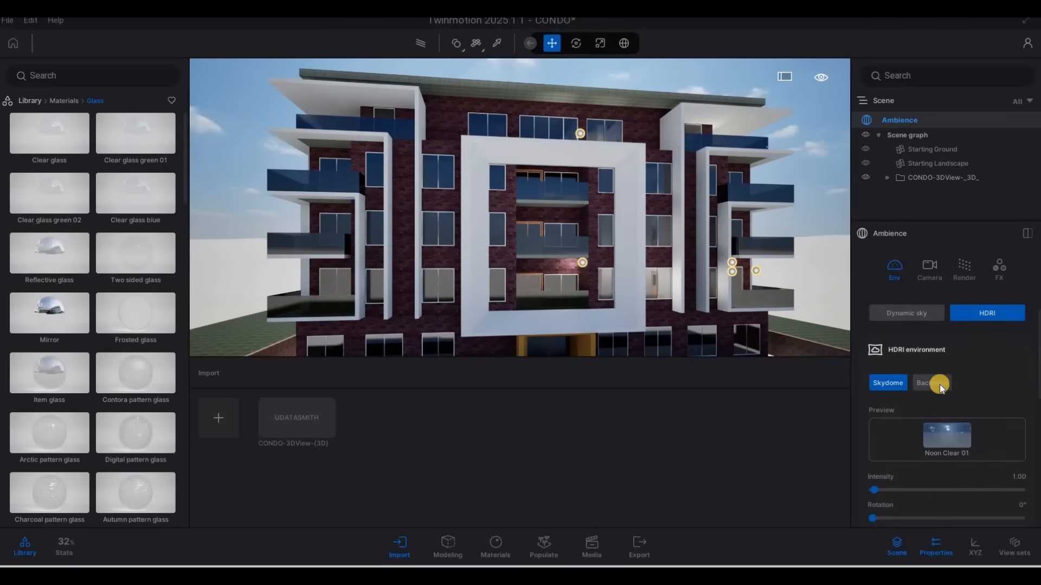
scroll(954, 396, down, 4)
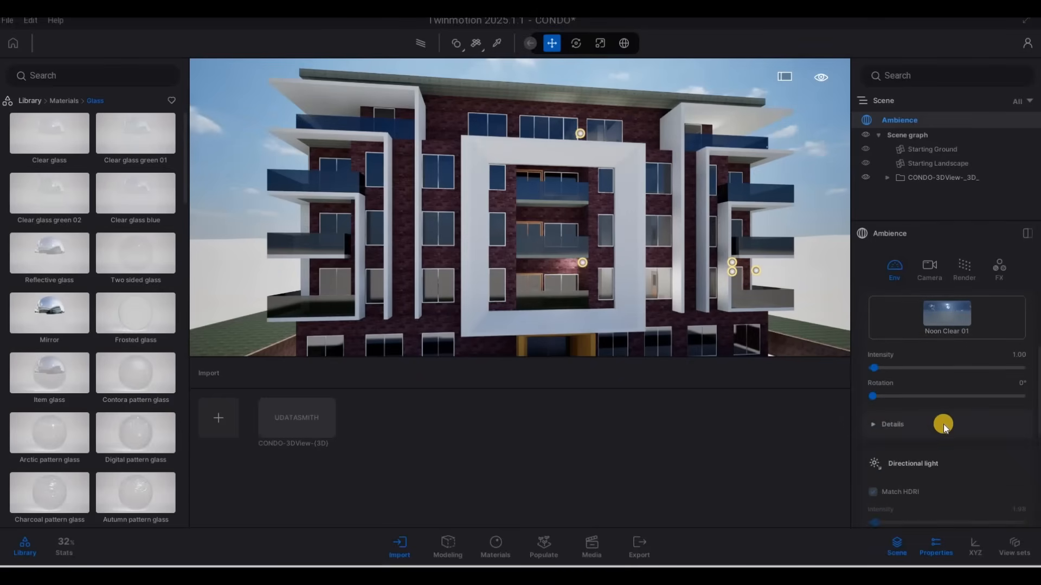
scroll(948, 418, up, 5)
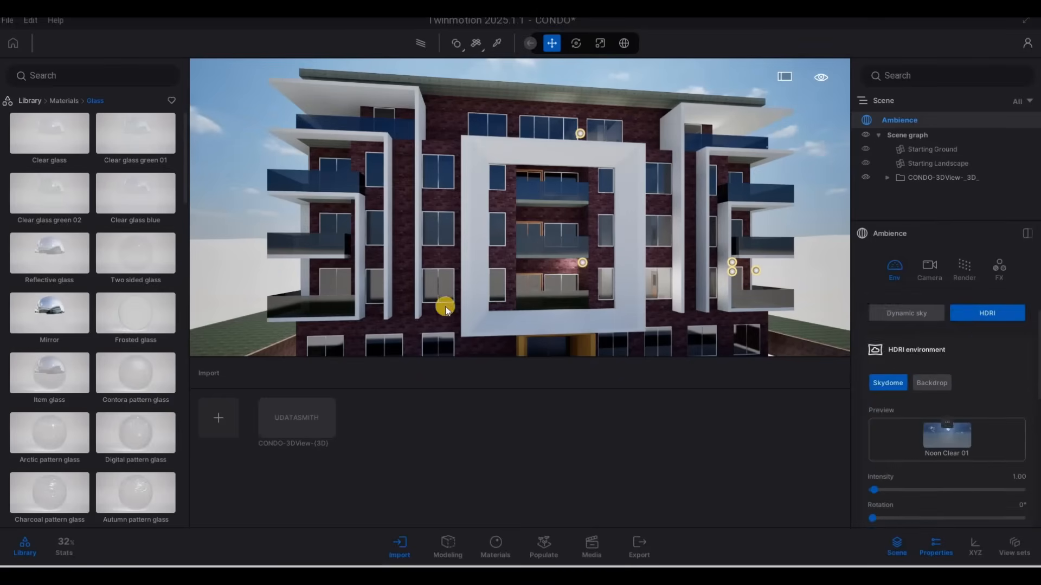
- Apply the Sunset Fairway outdoor HDRI from the library as the environment's skydome
click(59, 103)
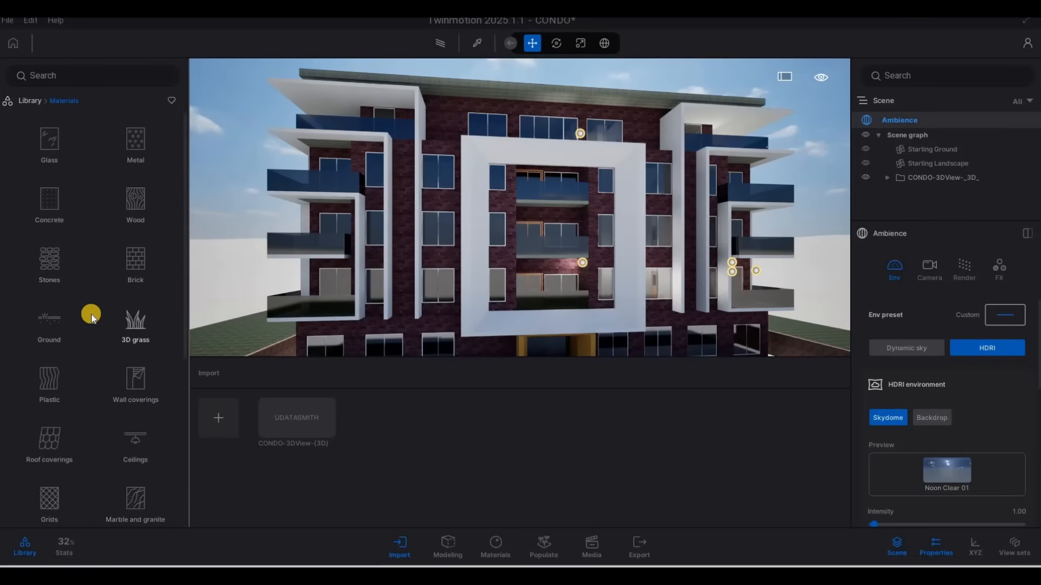
click(25, 102)
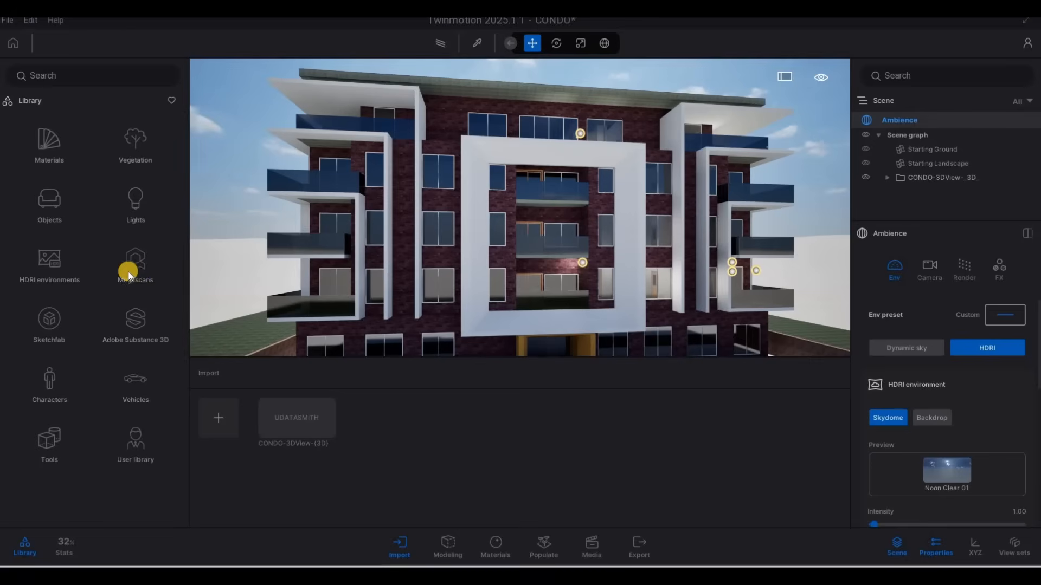
click(59, 267)
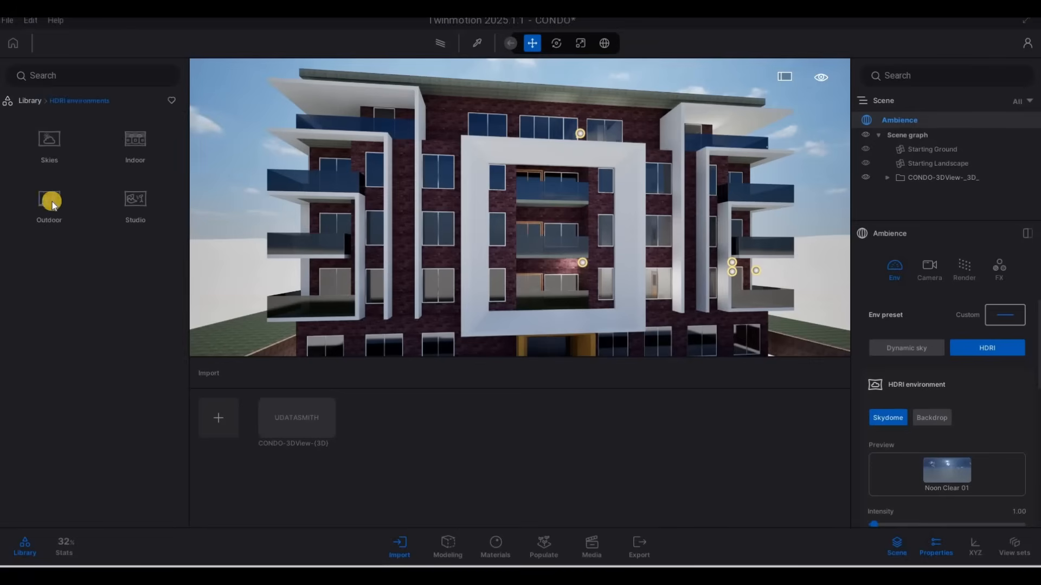
click(75, 214)
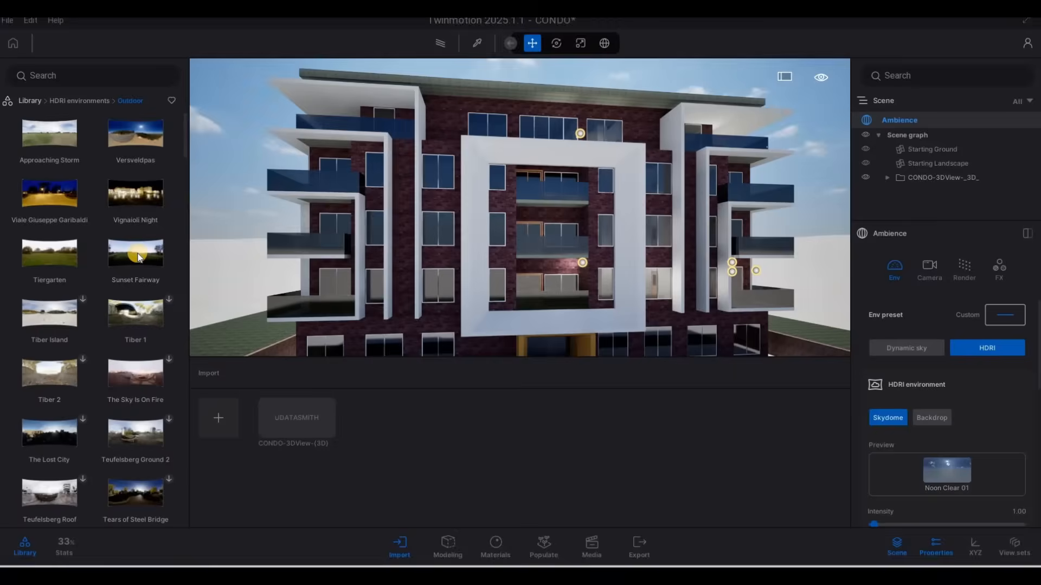
click(1003, 318)
drag(138, 252, 917, 454)
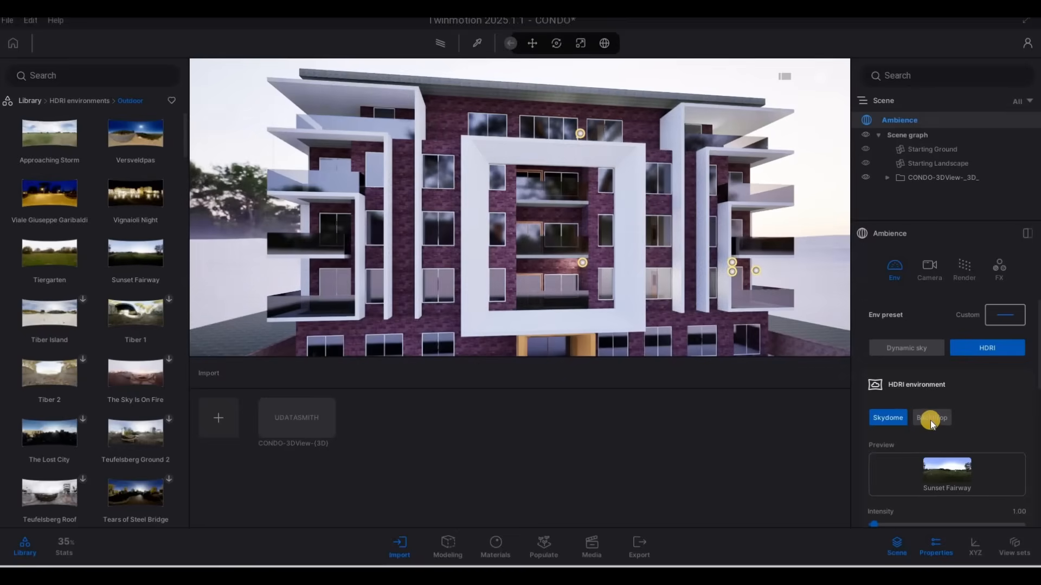
- Pull the camera back until the whole front facade and forecourt are framed against the HDRI sky
key(s)
key(s)
key(s)
key(s)
key(s)
key(s)
key(s)
key(s)
key(s)
key(s)
key(s)
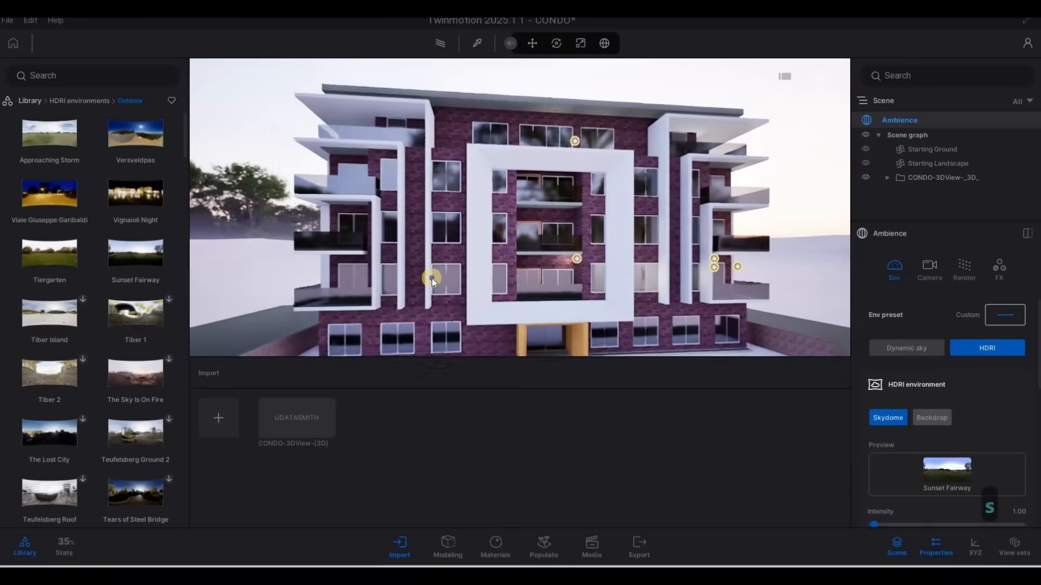
key(s)
key(w)
key(w)
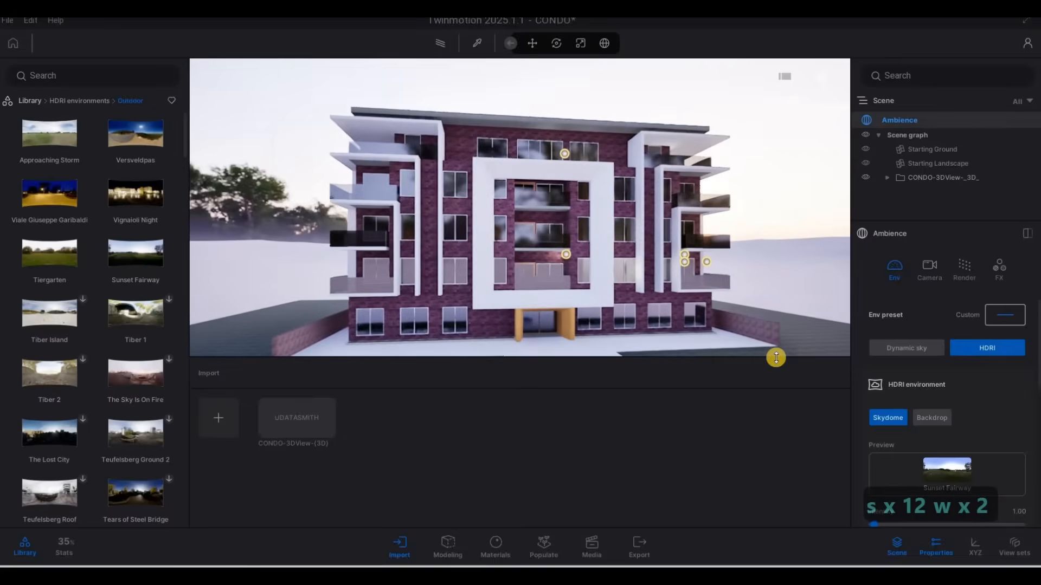
key(s)
key(s)
key(s)
key(s)
key(s)
key(s)
key(s)
key(s)
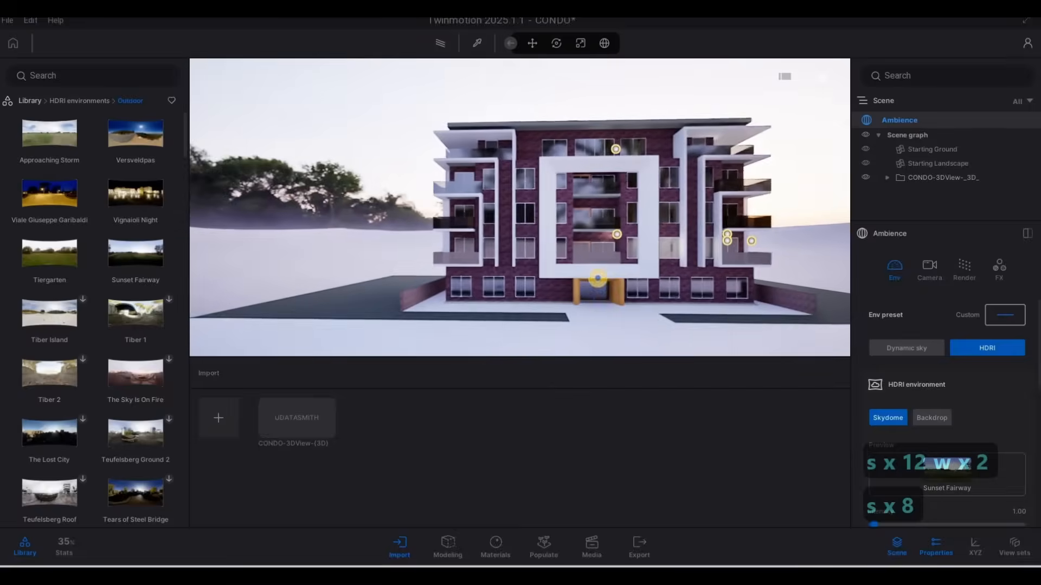
key(e)
- Change the HDRI environment from Skydome to Backdrop and use the Approaching Storm HDRI
scroll(951, 402, down, 5)
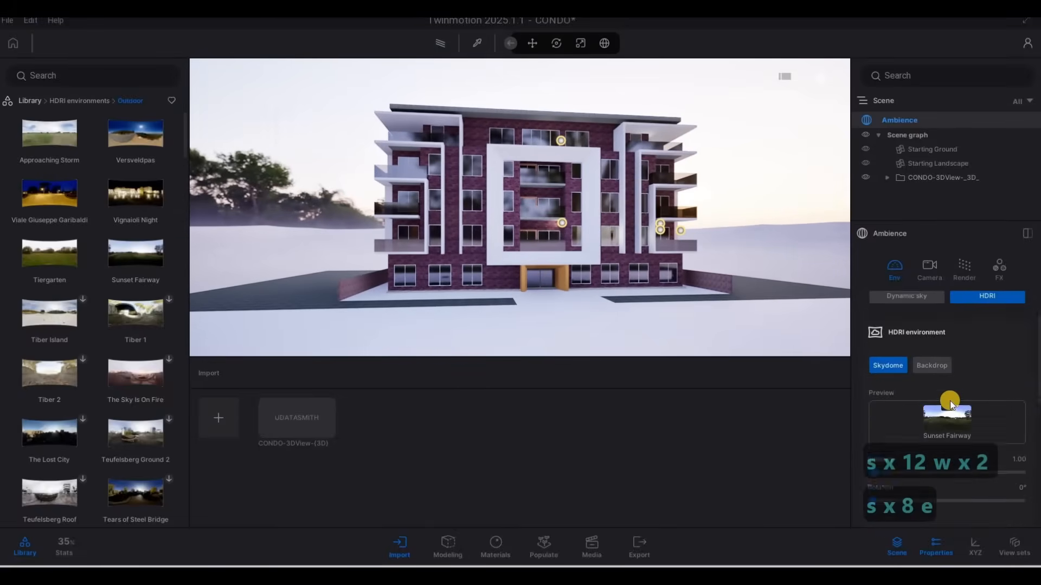
scroll(946, 408, down, 1)
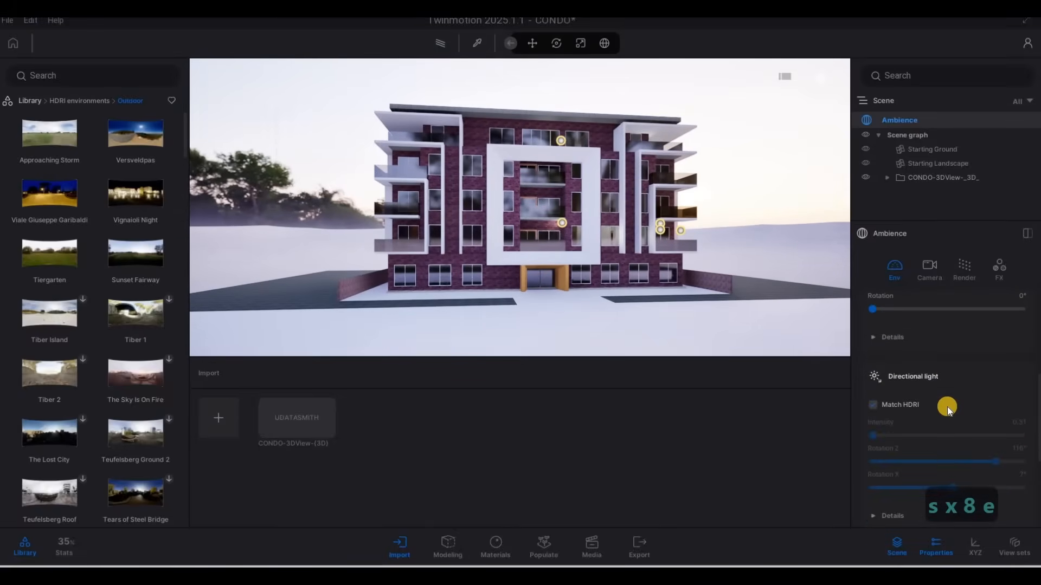
scroll(947, 406, up, 6)
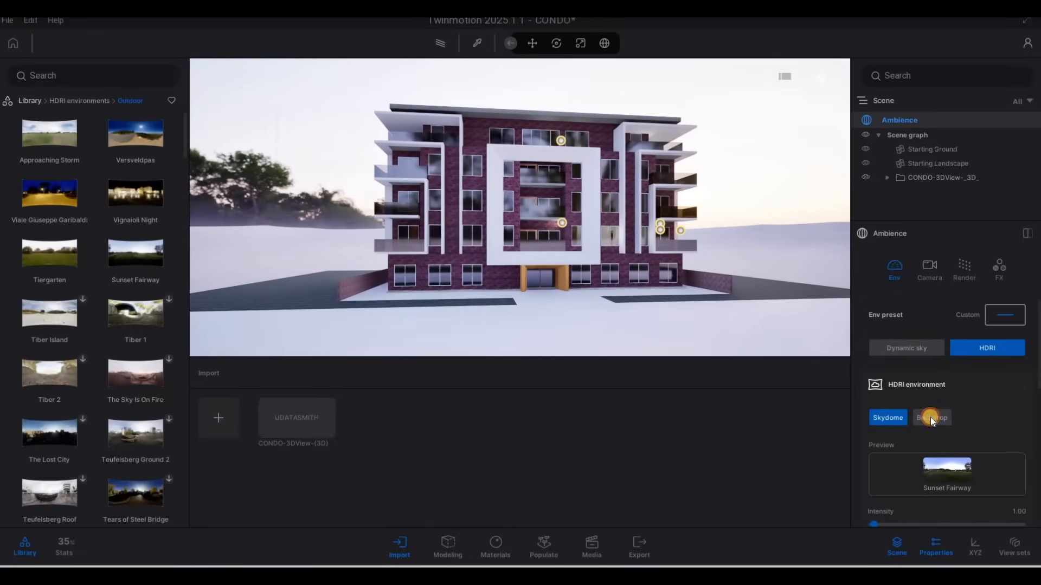
click(930, 417)
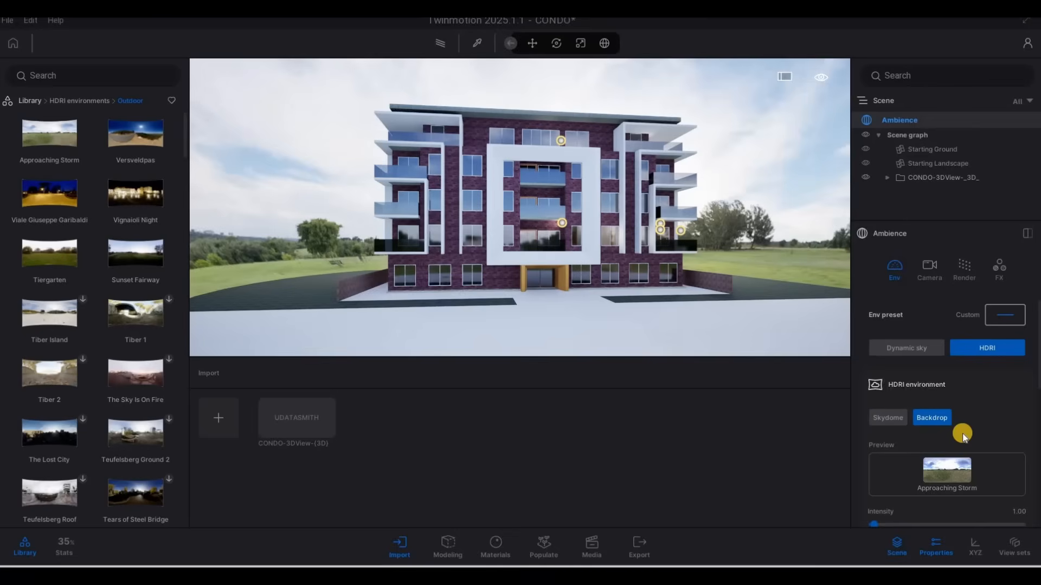
- Expand the HDRI details and set the rotation of the Approaching Storm backdrop to 185°
scroll(954, 436, down, 3)
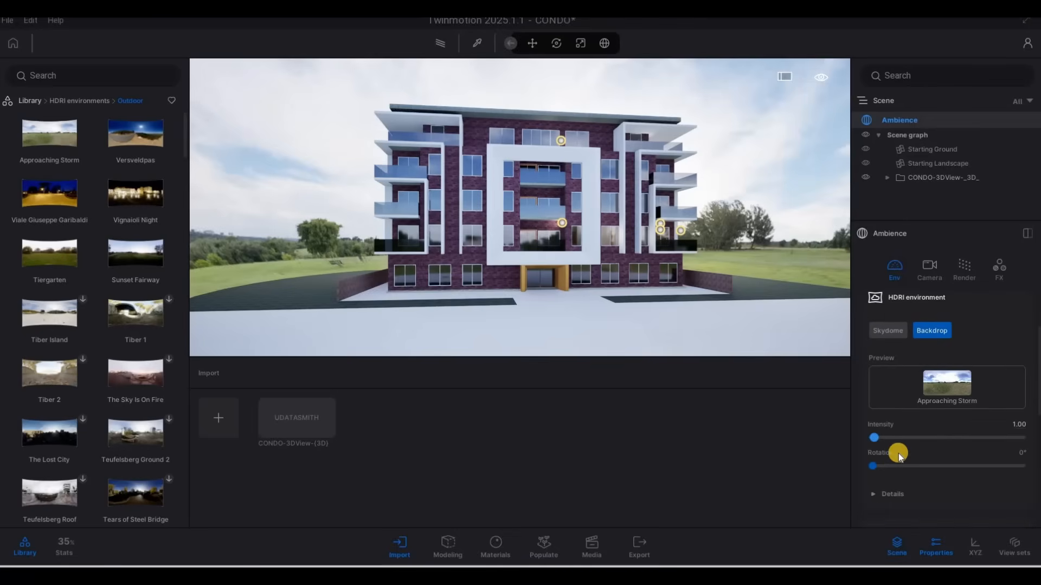
click(900, 485)
drag(883, 464, 948, 469)
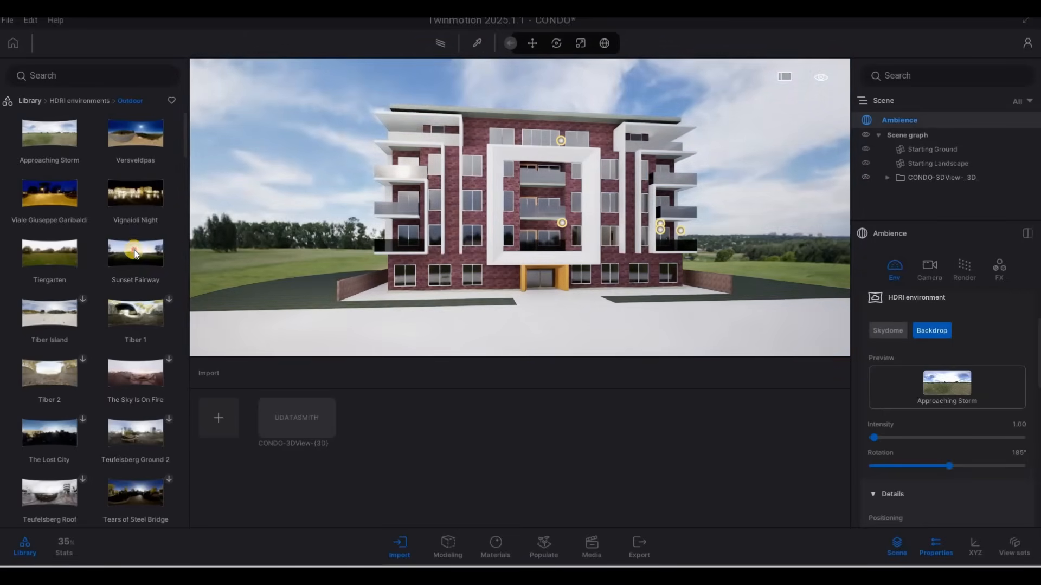
- Replace the backdrop with the Sunset Fairway HDRI and set its rotation to 247°
drag(942, 385, 942, 386)
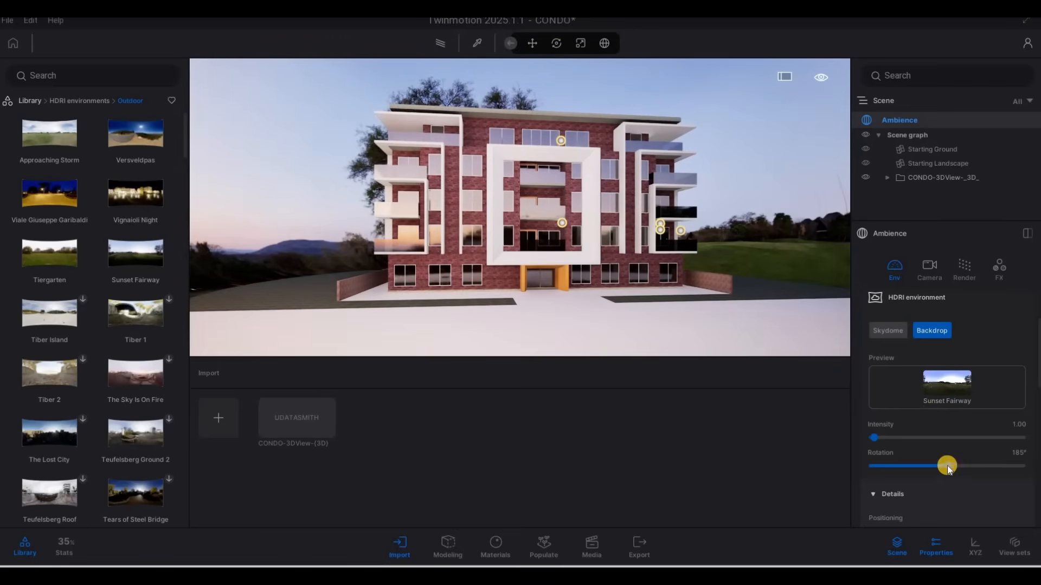
drag(948, 466, 971, 460)
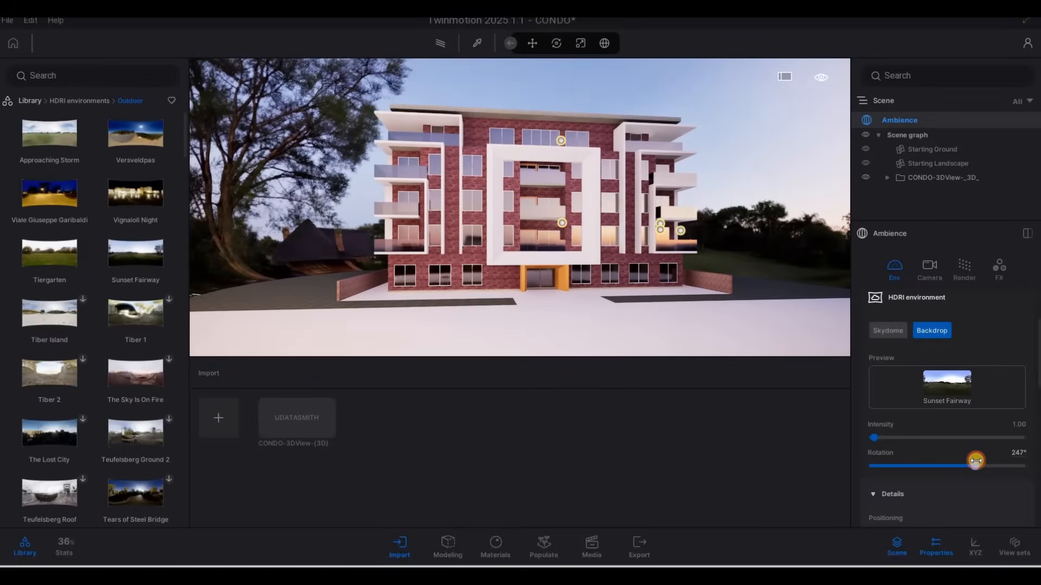
- Enlarge the Sunset Fairway backdrop to a size of 35521.7 cm and set its height offset to -1000 cm
scroll(939, 445, down, 2)
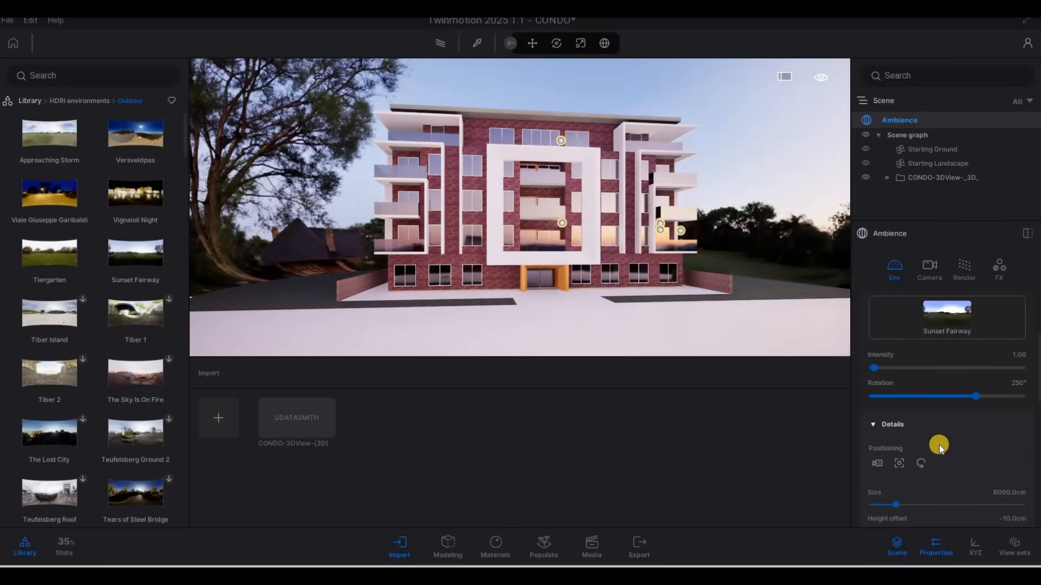
scroll(939, 445, down, 2)
drag(942, 444, 605, 276)
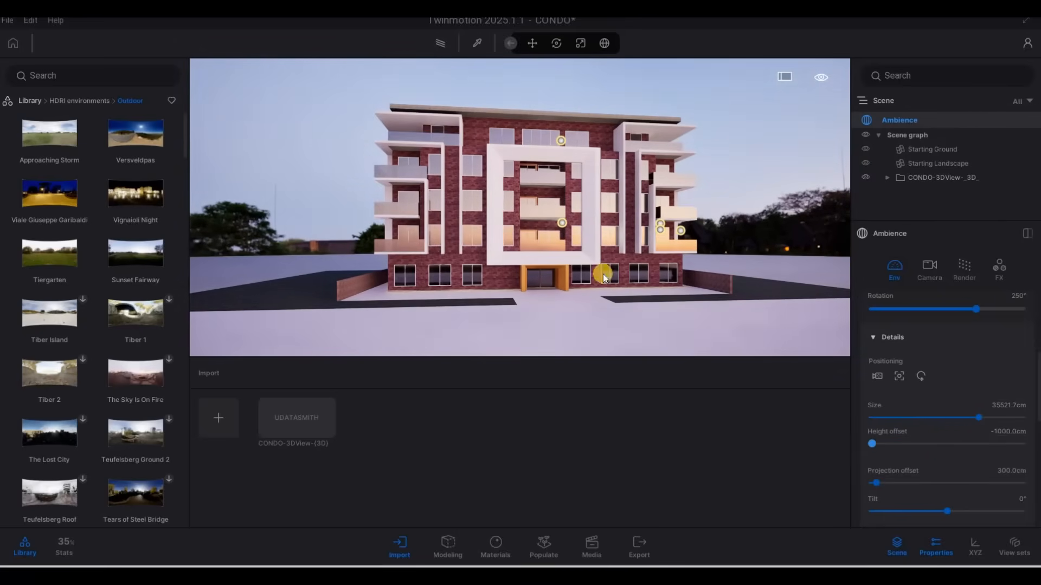
- Fly the camera in towards the large central frame and balconies of the front facade
key(w)
key(w)
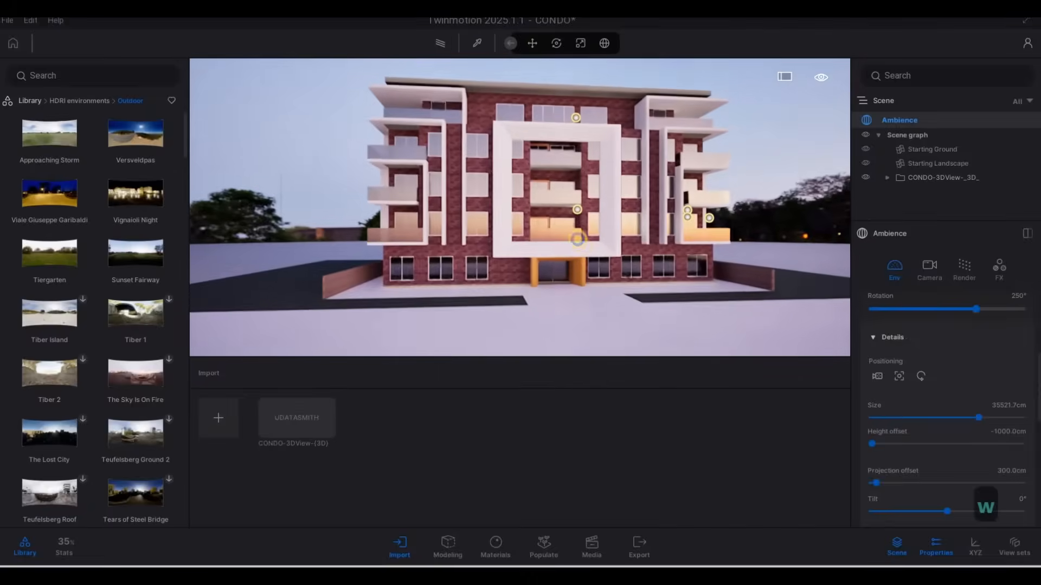
key(d)
key(e)
key(d)
key(q)
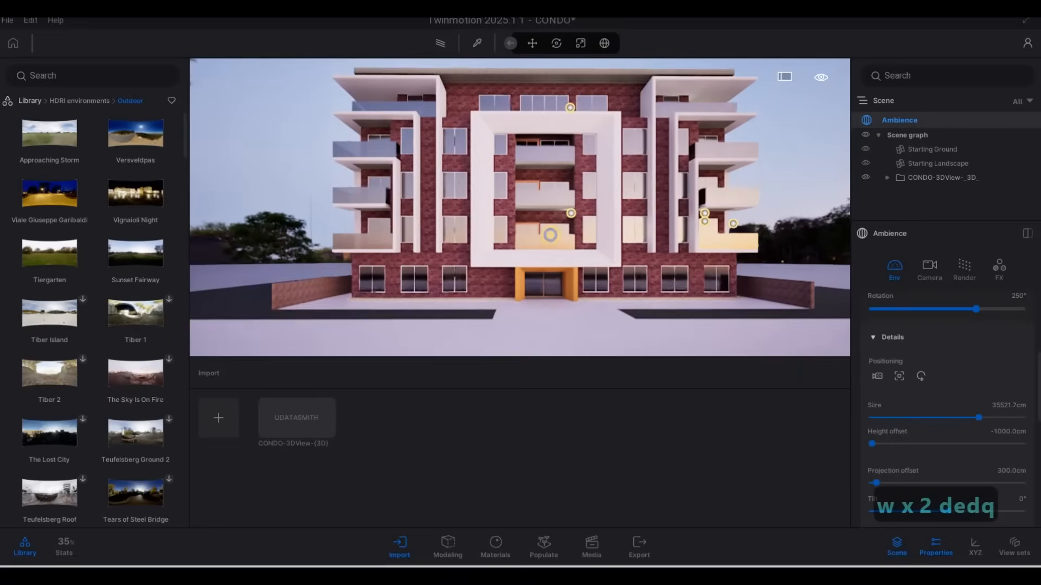
key(w)
key(s)
key(w)
key(w)
key(w)
key(w)
key(w)
key(w)
key(w)
key(w)
key(w)
key(w)
key(w)
key(w)
key(w)
key(w)
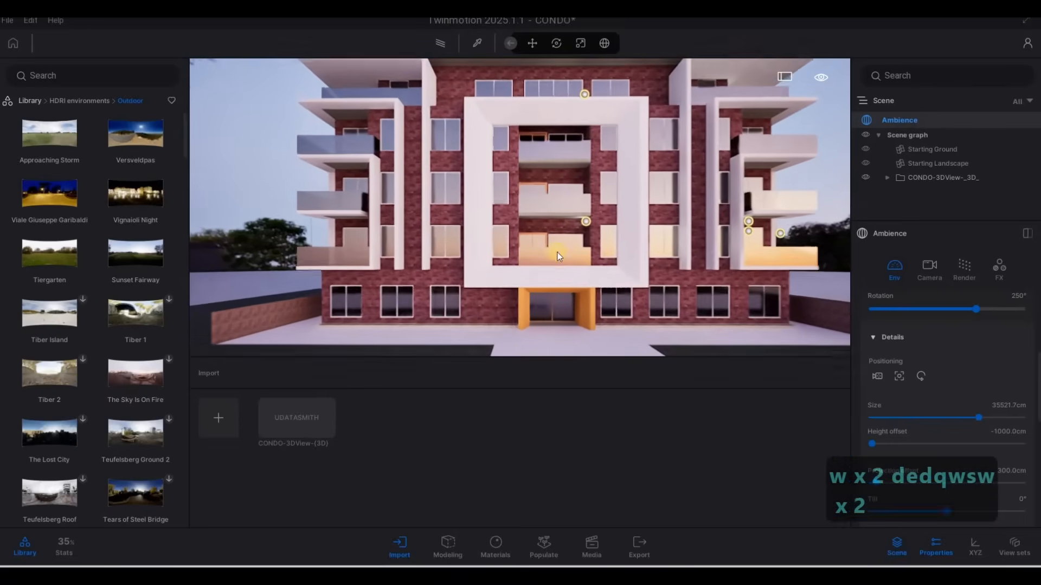
key(q)
key(s)
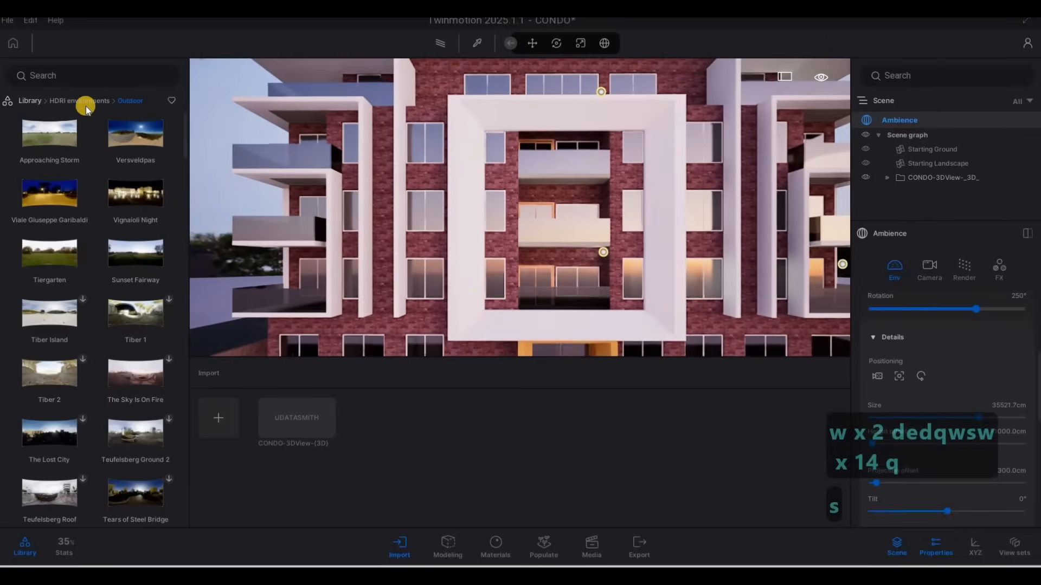
key(w)
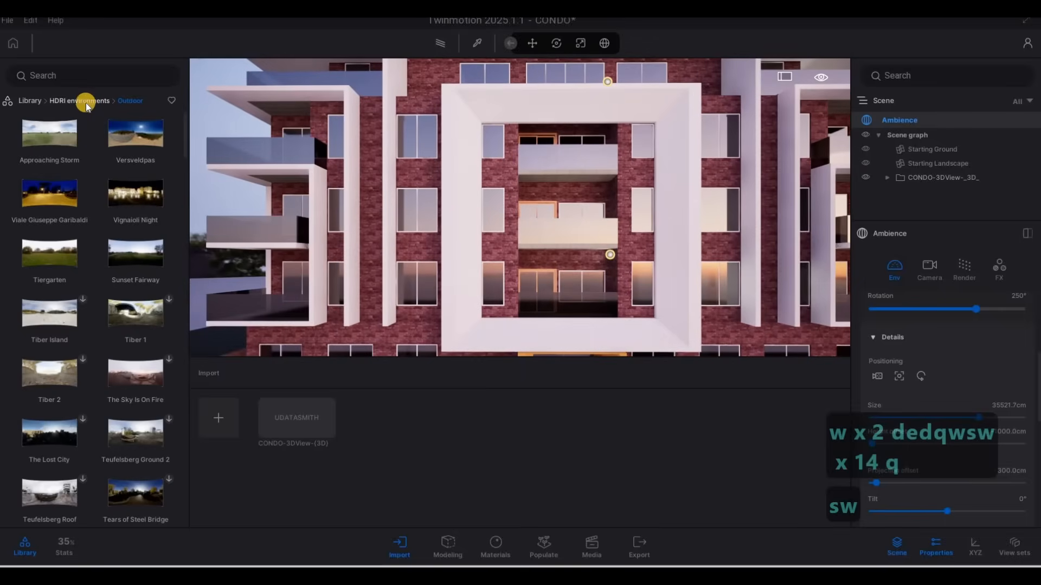
- Preview the front facade with the Path Tracer and switch back to the real-time view
click(86, 101)
key(s)
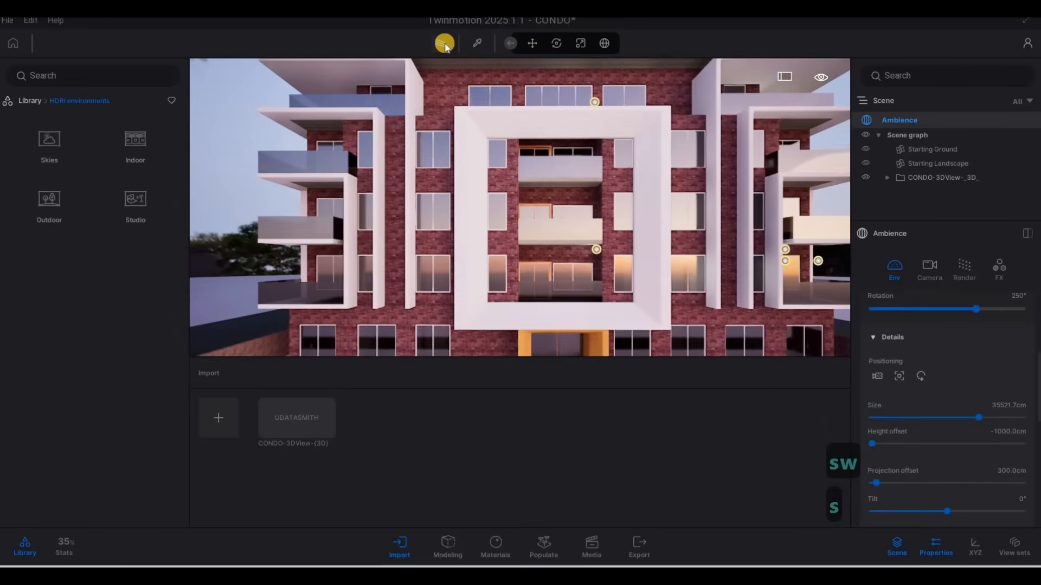
click(442, 42)
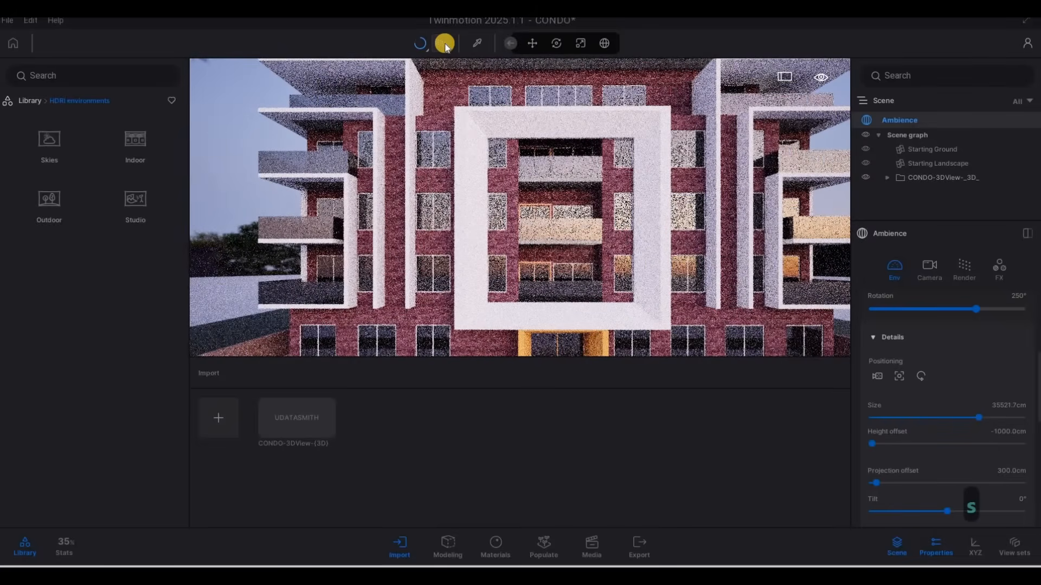
click(446, 46)
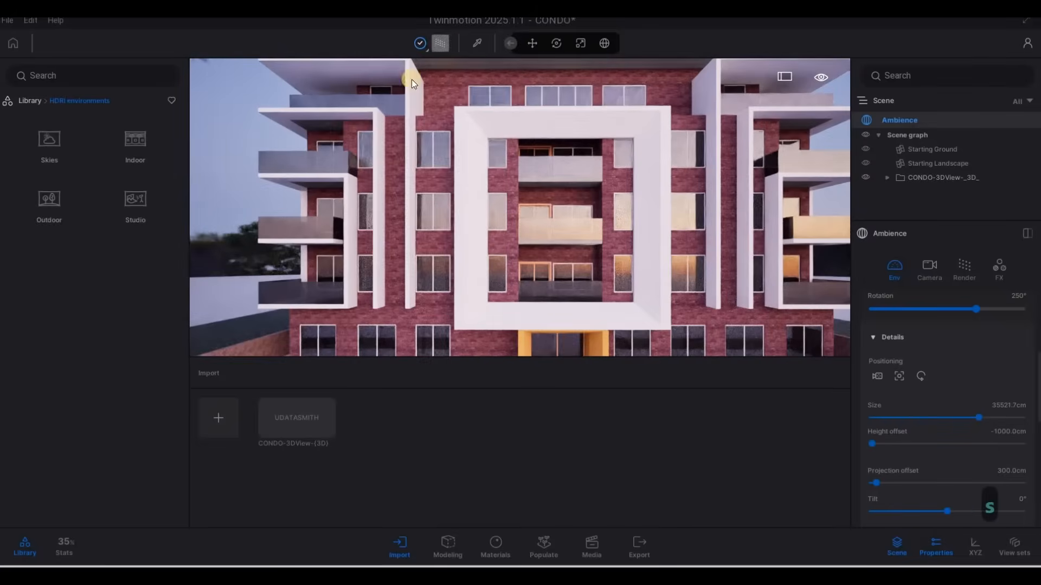
- Browse the library's material categories and open the Wall coverings collection
key(w)
key(a)
click(38, 100)
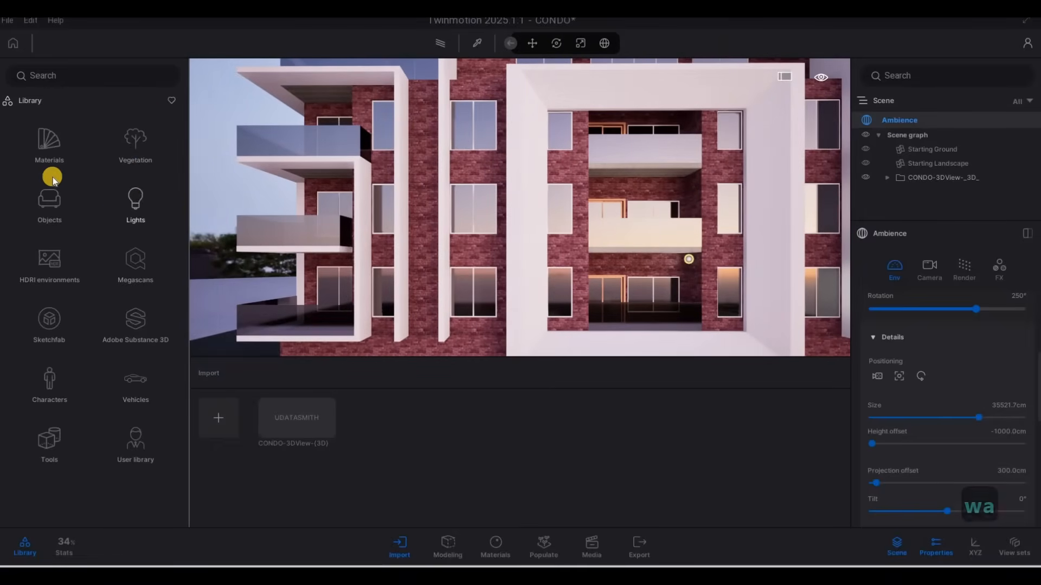
click(56, 148)
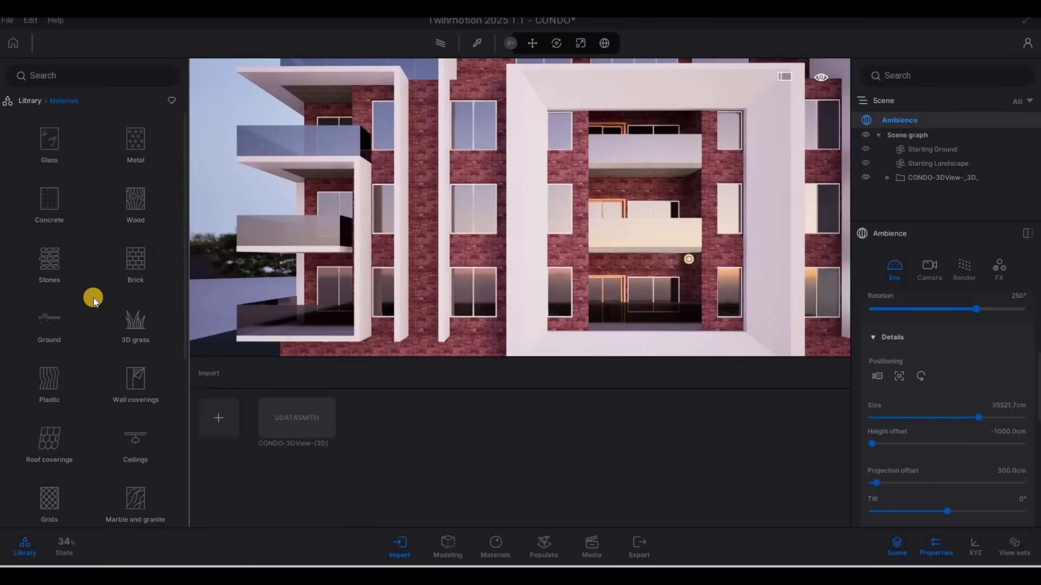
scroll(89, 347, down, 5)
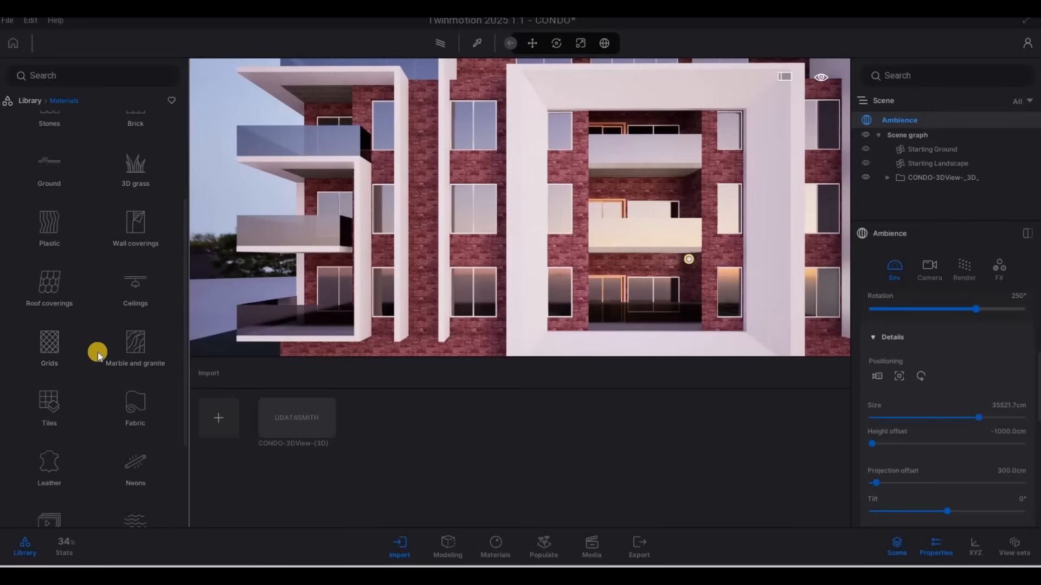
scroll(105, 352, up, 3)
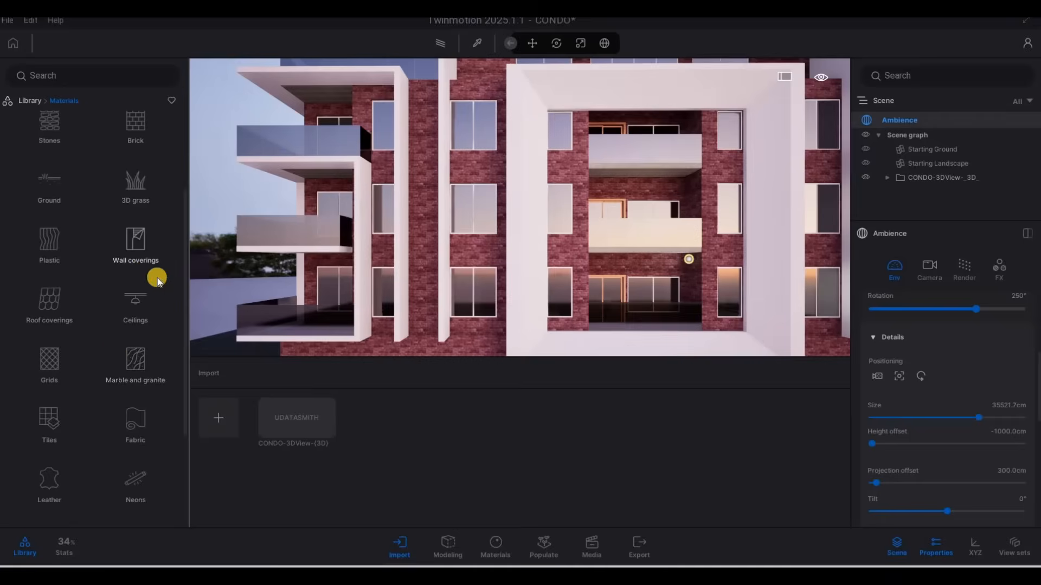
click(153, 273)
scroll(124, 372, down, 2)
- Apply the Matte painted wall material to the frame around the central balconies and tint it dark grey #494949
drag(327, 253, 433, 239)
key(d)
key(w)
mouse_move(138, 374)
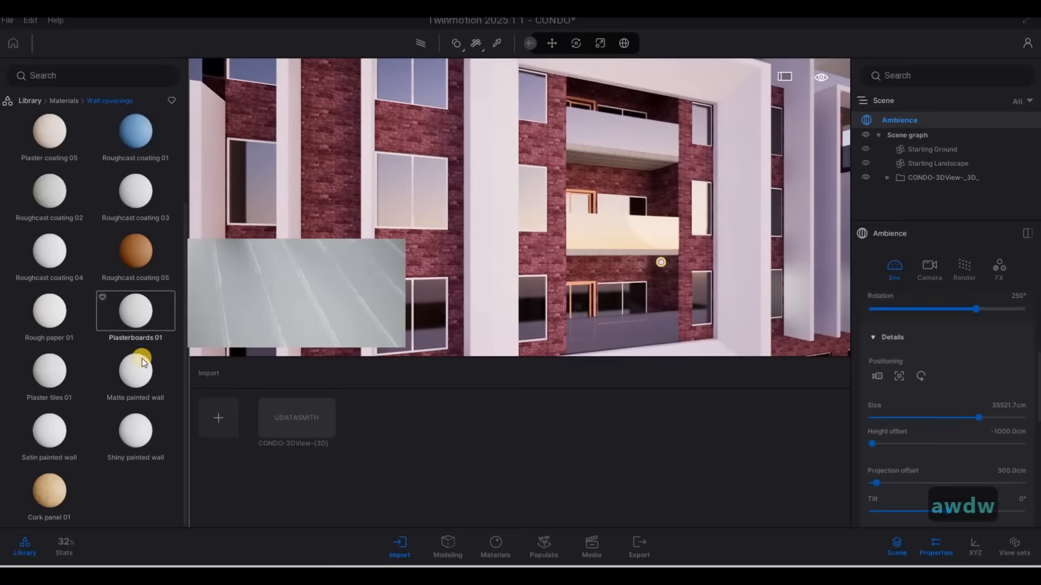
mouse_move(466, 303)
mouse_down()
mouse_move(484, 296)
mouse_move(473, 303)
mouse_up()
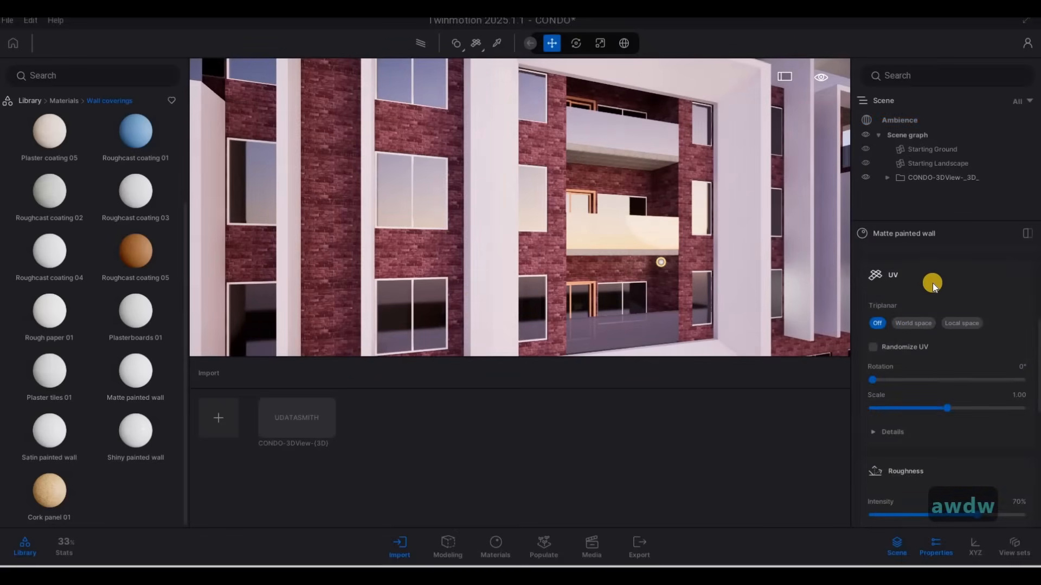
scroll(932, 283, up, 5)
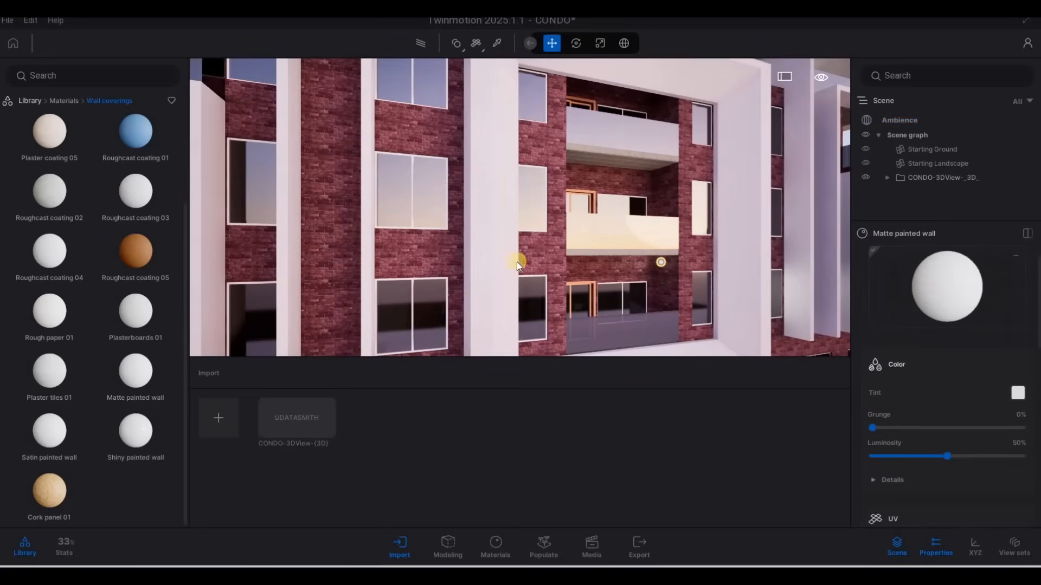
drag(509, 233, 509, 303)
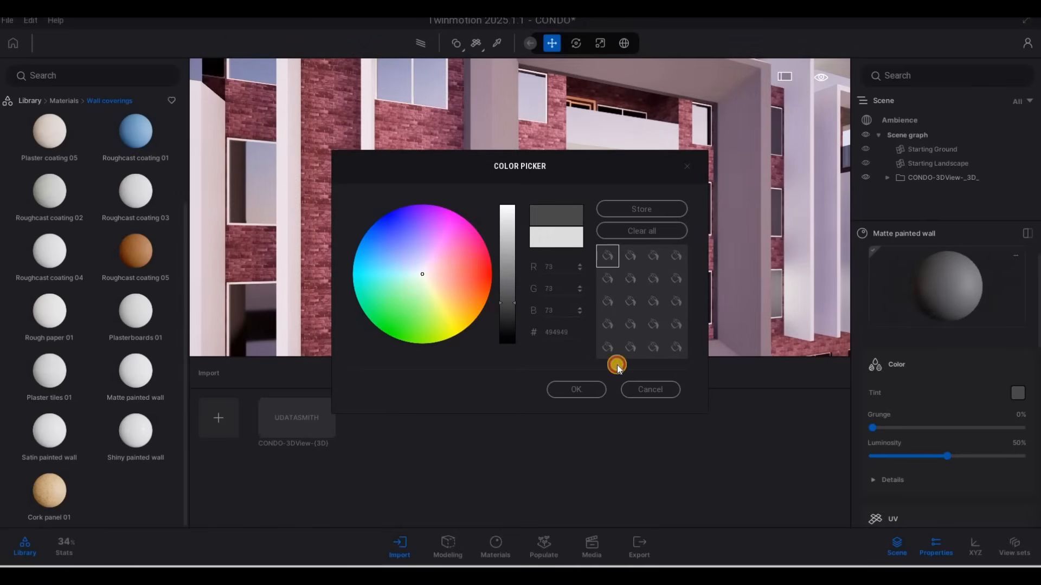
click(580, 388)
- Apply the Matte painted wall material to the red brick walls of the facade
right_drag(272, 301, 148, 287)
key(q)
key(a)
key(q)
key(w)
key(w)
key(q)
key(s)
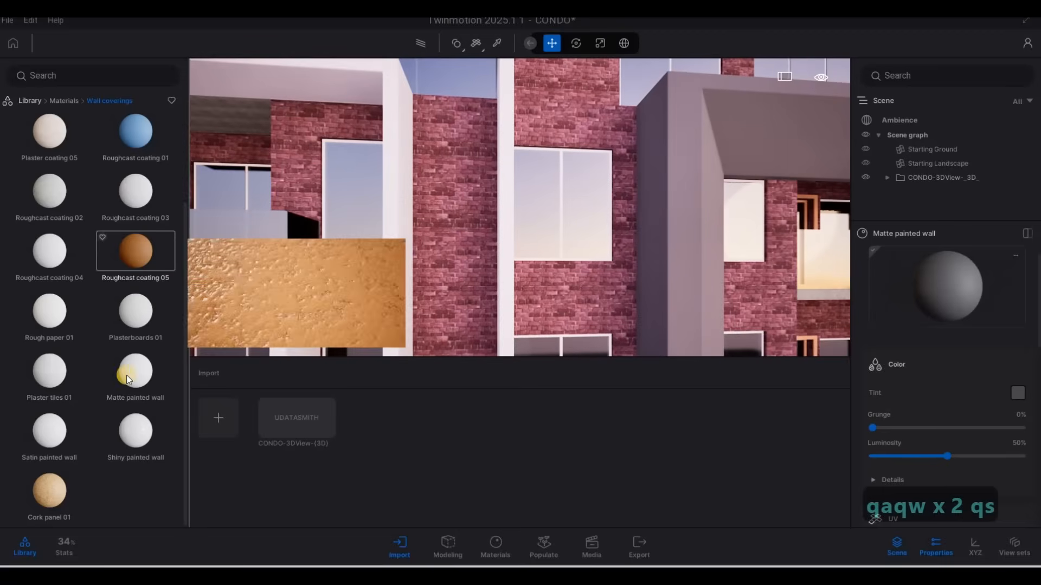
drag(126, 375, 451, 310)
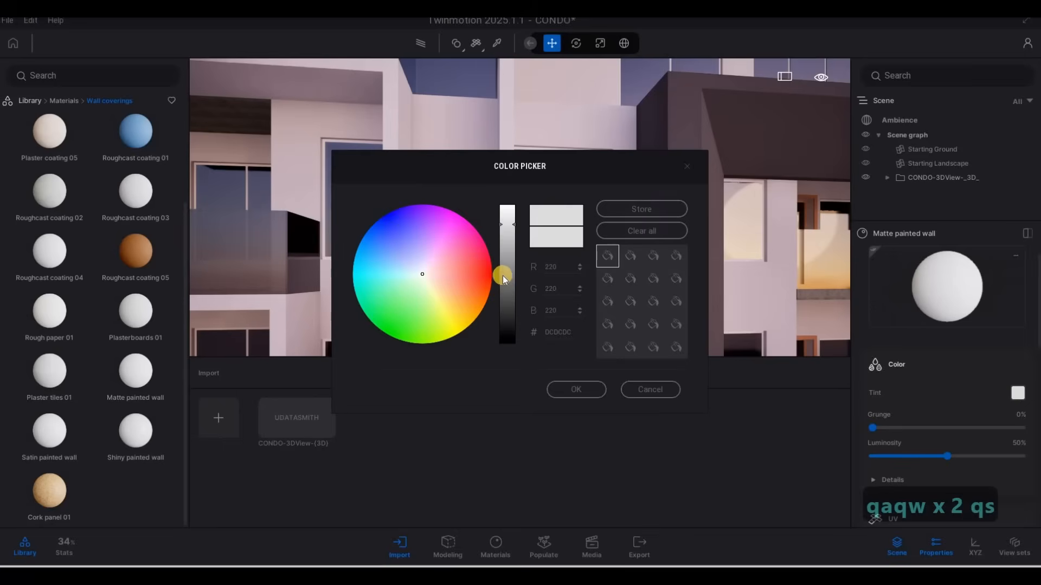
- Tint the Matte painted wall on the former brick walls light peach #FAD4C3
click(425, 279)
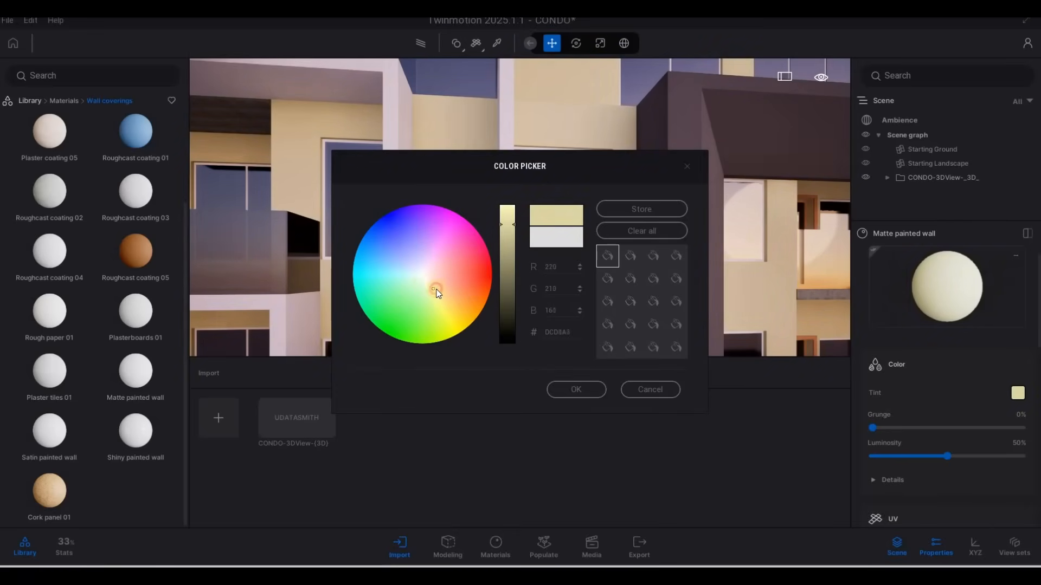
drag(435, 289, 439, 284)
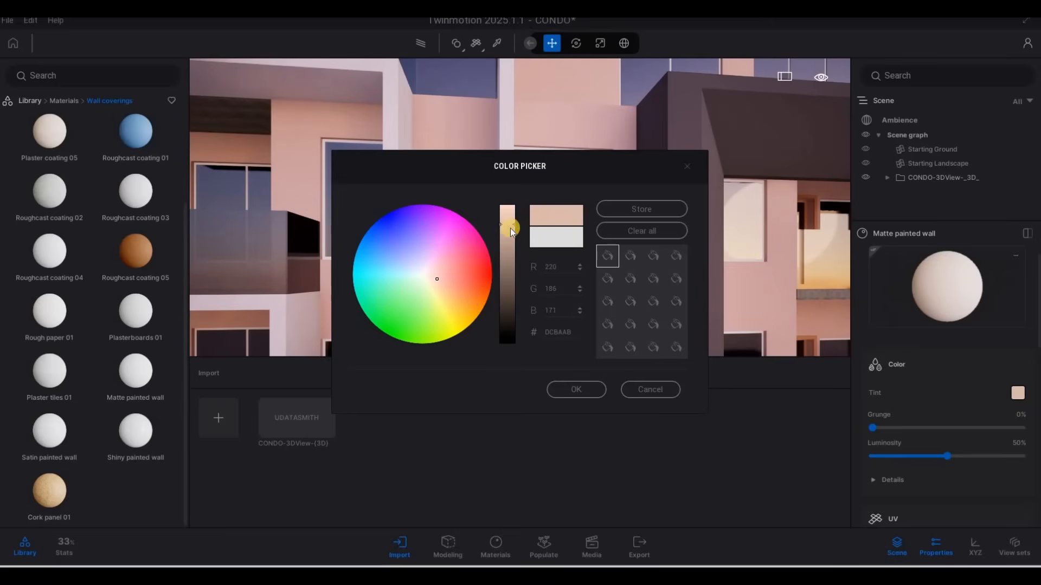
drag(506, 208, 506, 202)
click(574, 386)
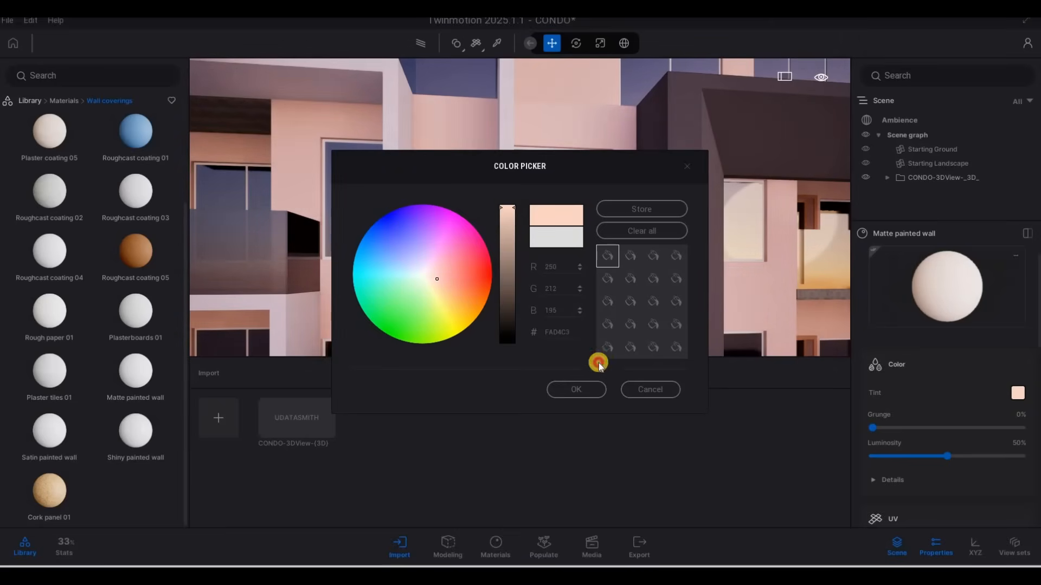
- Apply the Matte painted wall material to the white balcony surrounds and vertical fins beside the central frame
key(s)
key(s)
key(s)
key(s)
key(a)
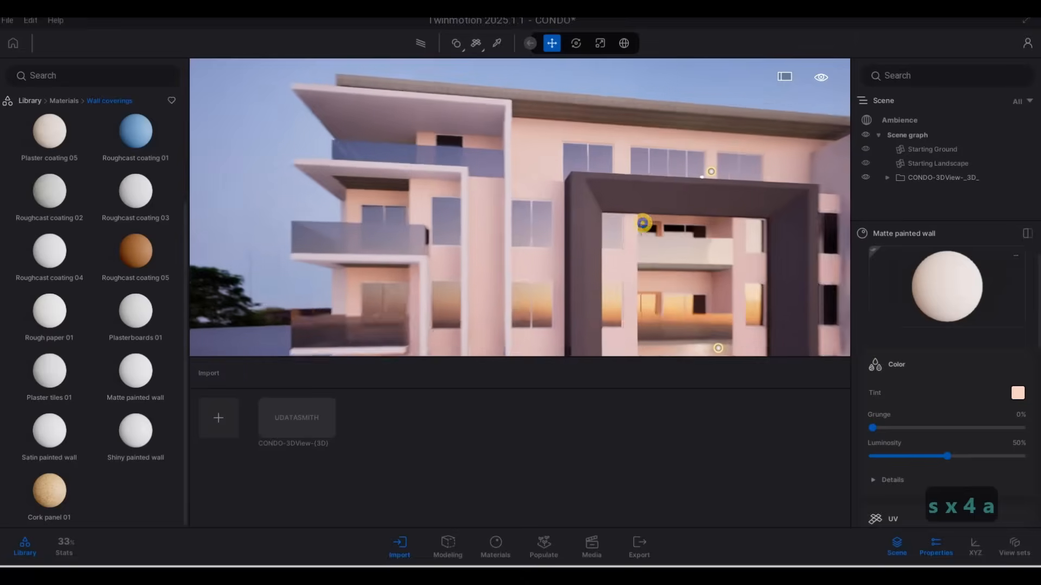
key(d)
key(w)
mouse_move(562, 206)
right_down()
mouse_move(678, 252)
mouse_move(437, 319)
right_up()
key(w)
key(q)
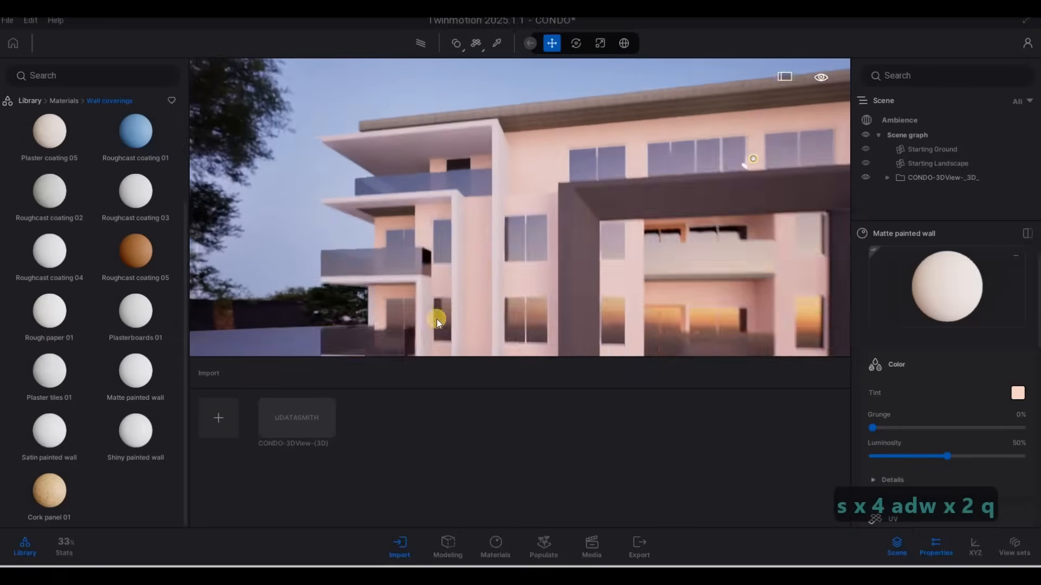
drag(139, 371, 424, 268)
drag(486, 215, 497, 204)
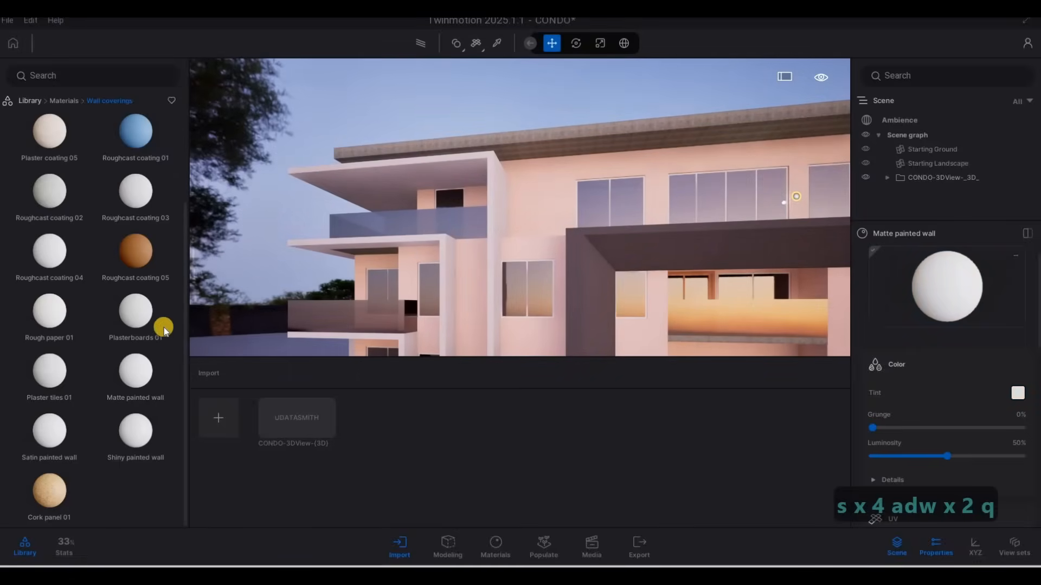
- Tint the surrounds' Matte painted wall off-white #ECECEC and apply the material to the roof fascia
mouse_move(142, 366)
mouse_down()
mouse_move(134, 366)
mouse_move(584, 304)
mouse_up()
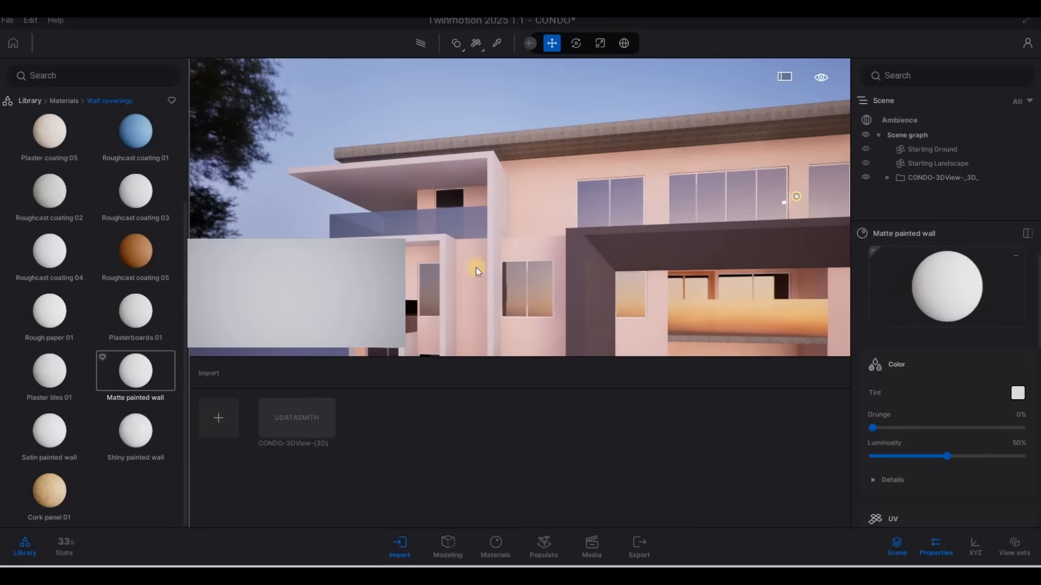
drag(476, 268, 653, 247)
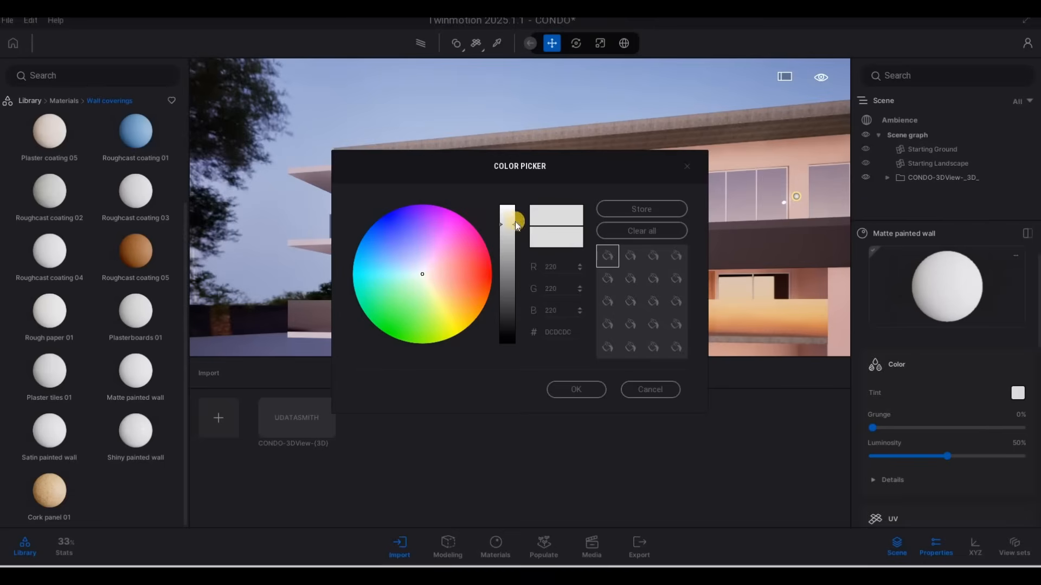
drag(514, 217, 507, 216)
click(576, 390)
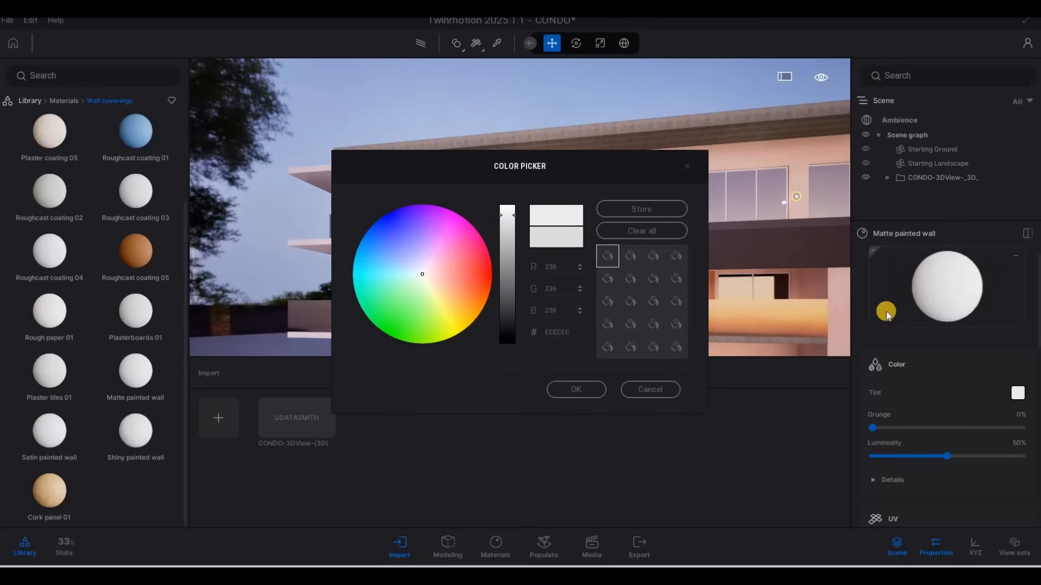
click(660, 129)
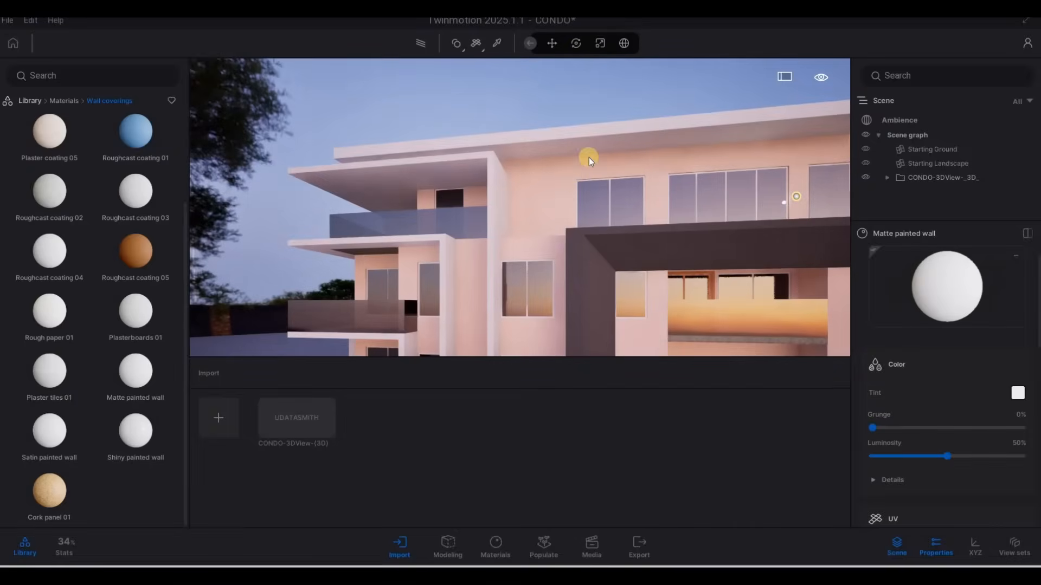
- Open the painted plaster surfaces of the Megascans library with the facade wall beside the central frame in close view
key(s)
key(a)
key(e)
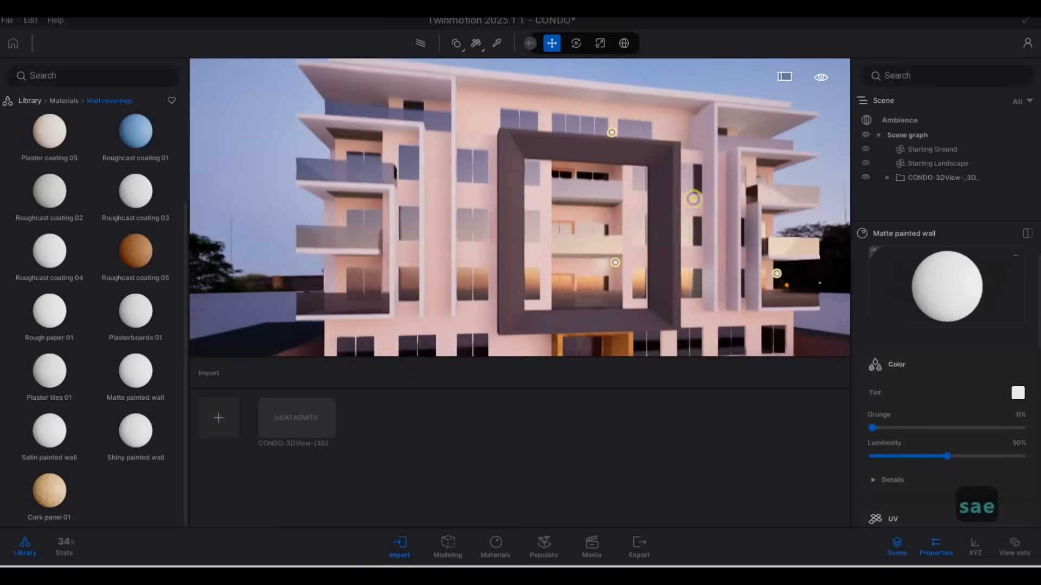
key(d)
key(e)
key(w)
key(d)
key(w)
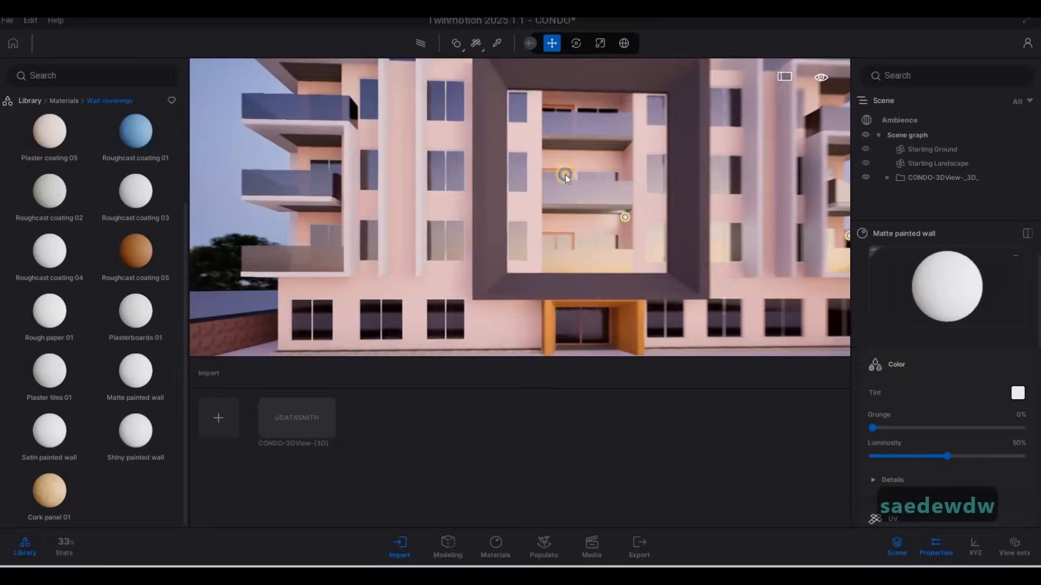
key(a)
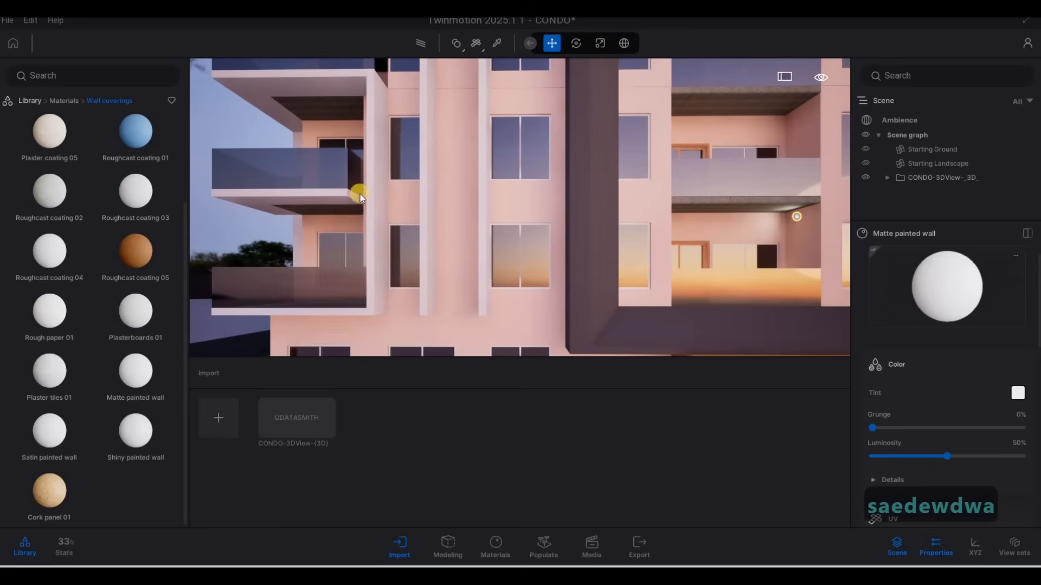
key(w)
key(a)
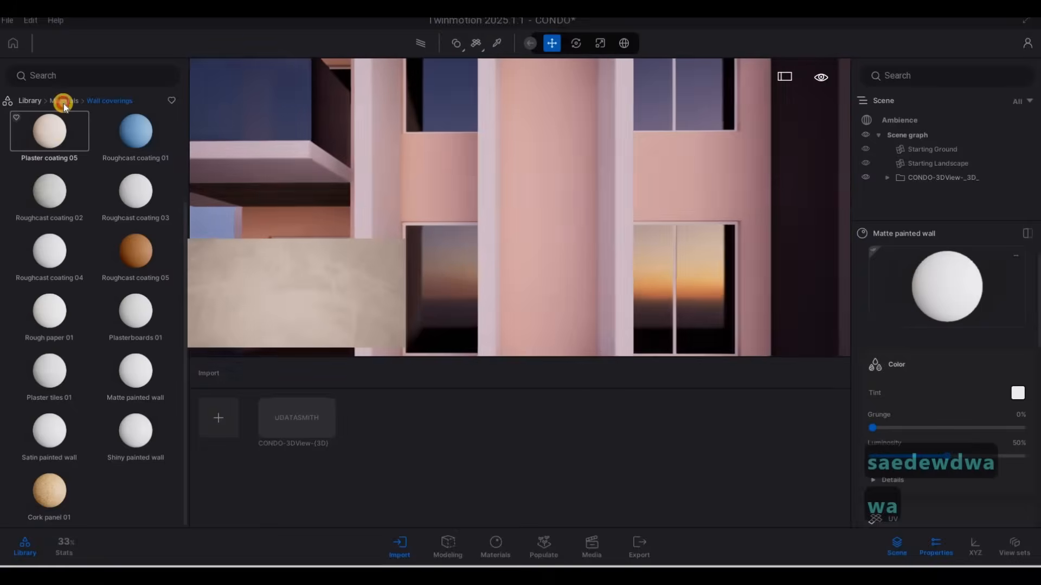
click(61, 103)
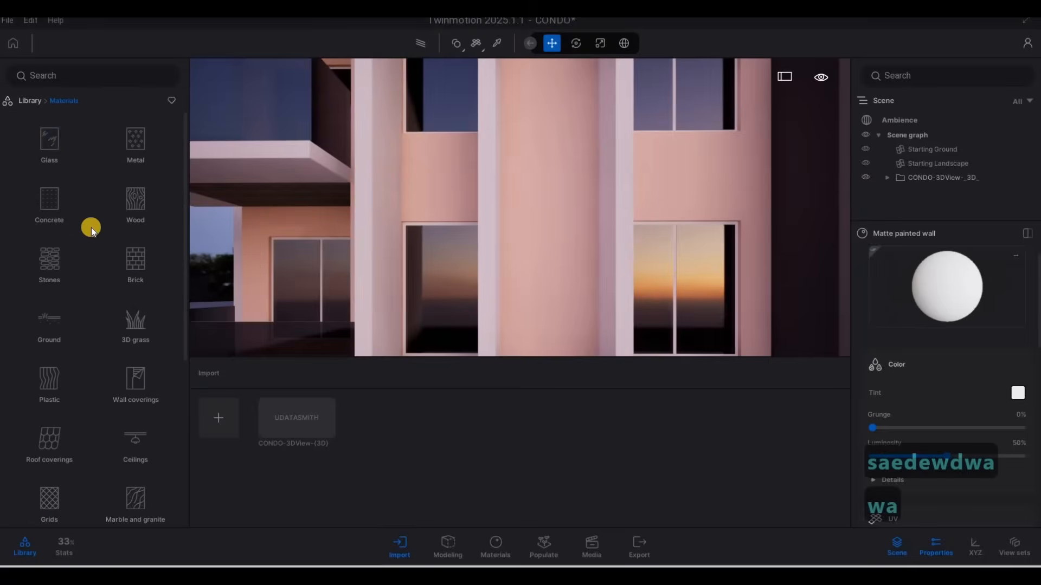
click(29, 102)
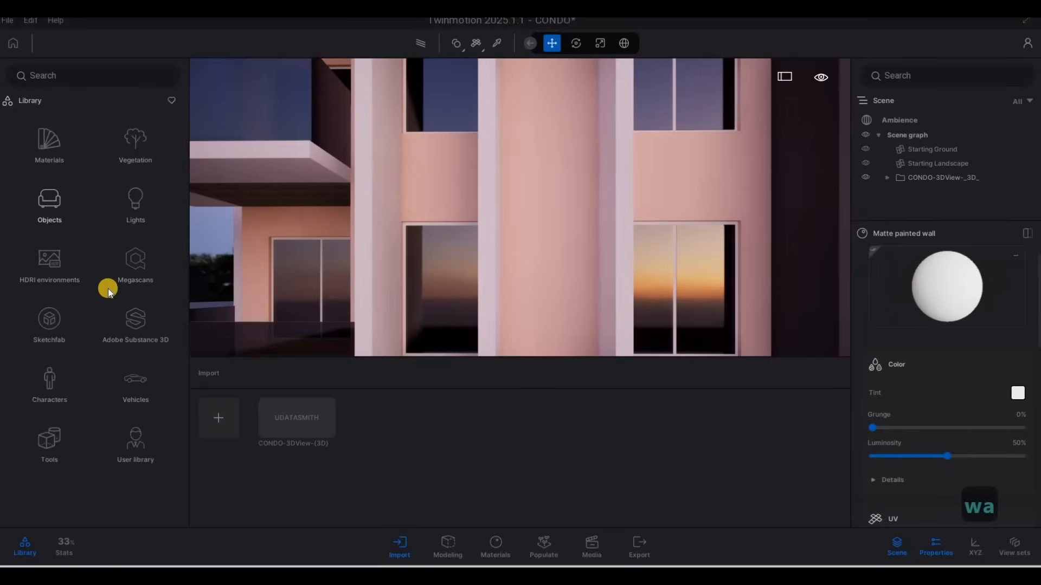
click(143, 270)
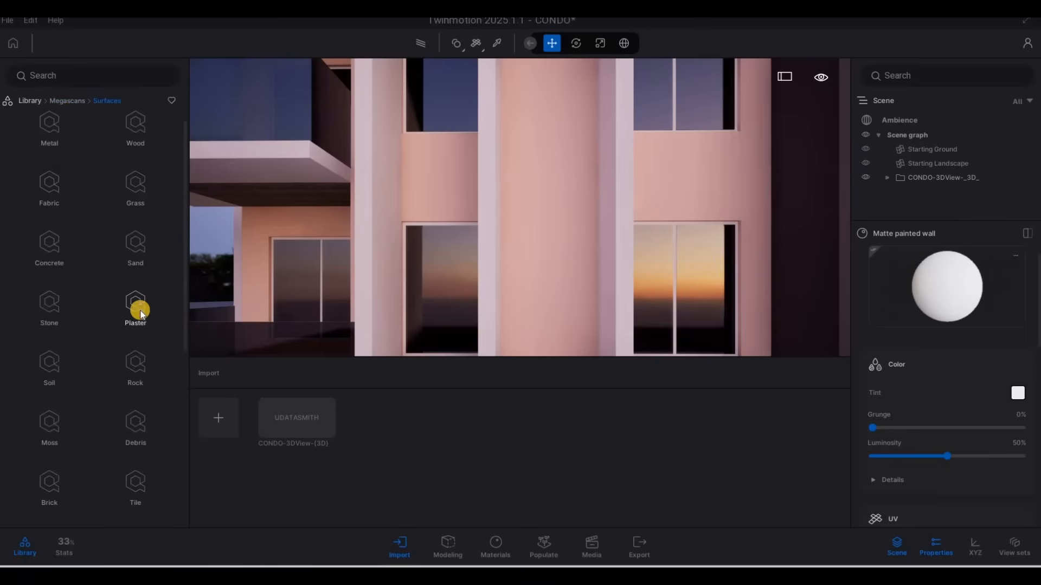
click(140, 310)
click(143, 209)
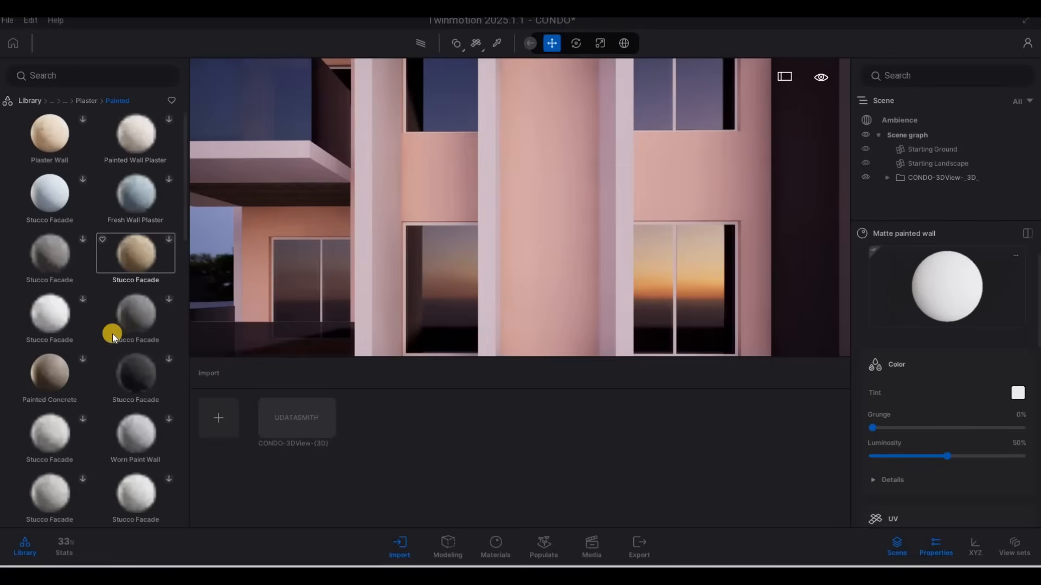
- Find the peach Stucco Wall material among the painted plasters and download it
scroll(105, 335, down, 5)
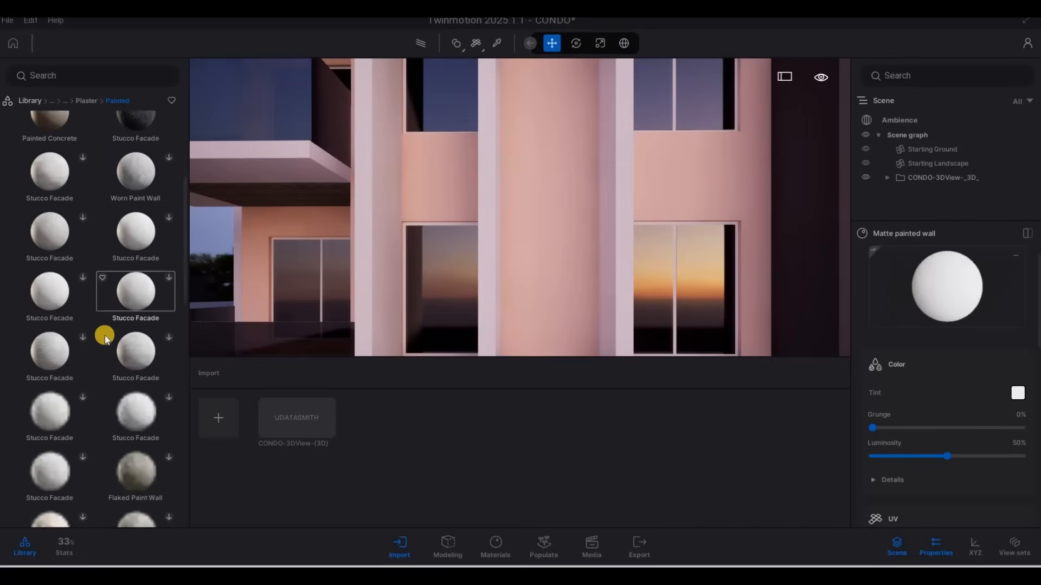
scroll(105, 335, down, 6)
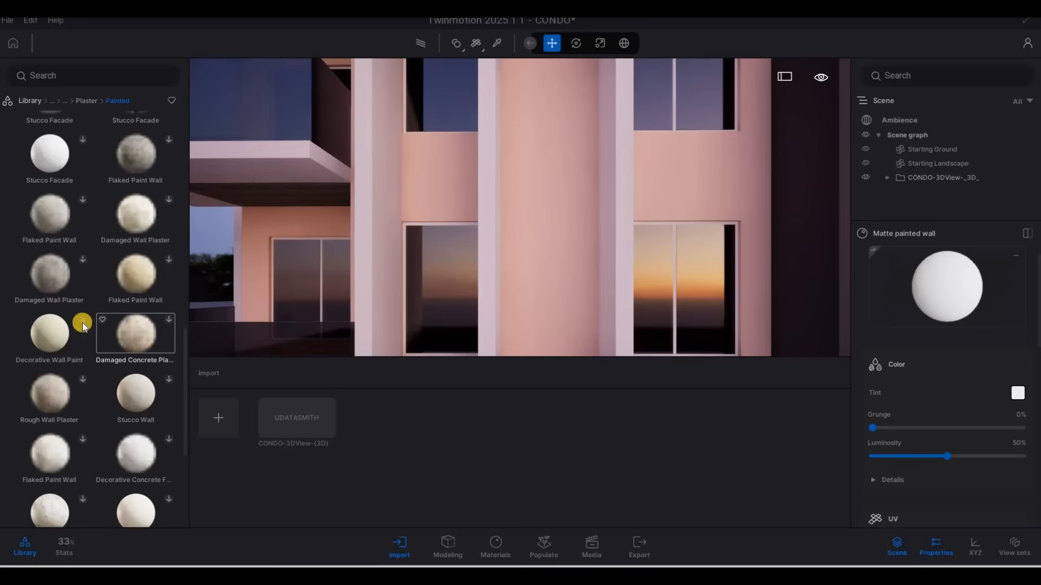
scroll(86, 316, down, 1)
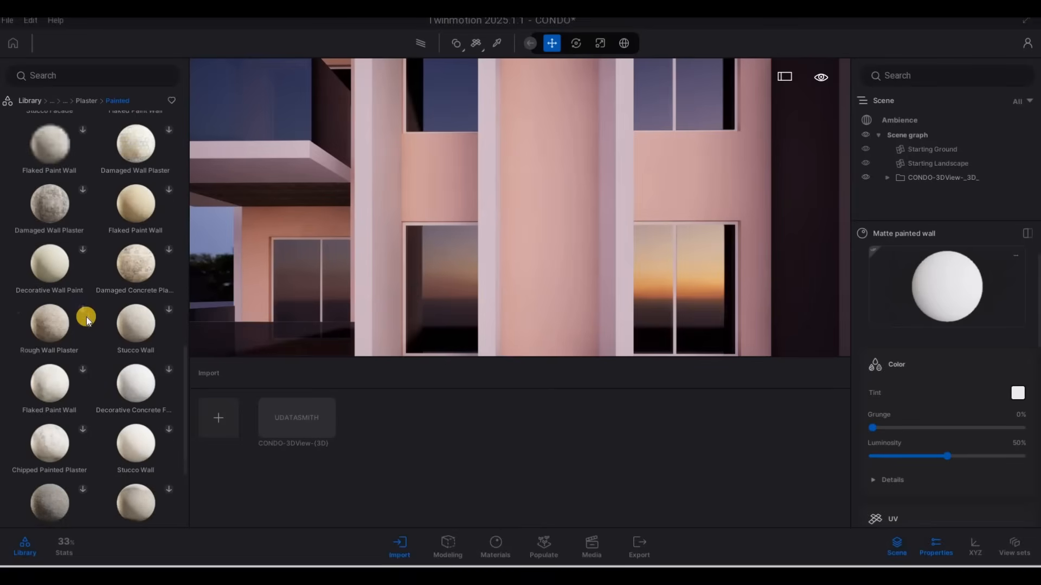
scroll(85, 317, down, 3)
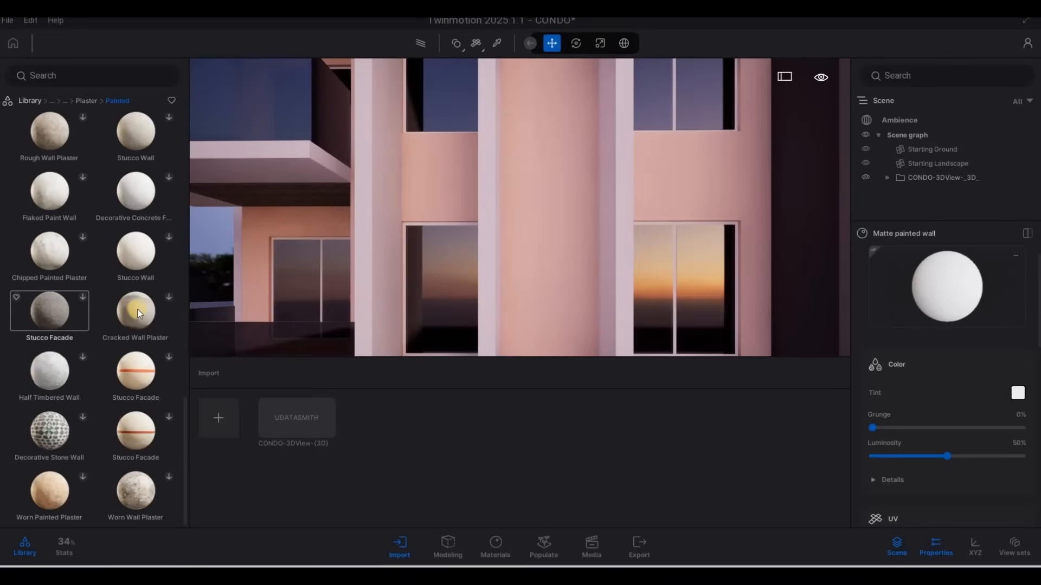
scroll(129, 286, up, 1)
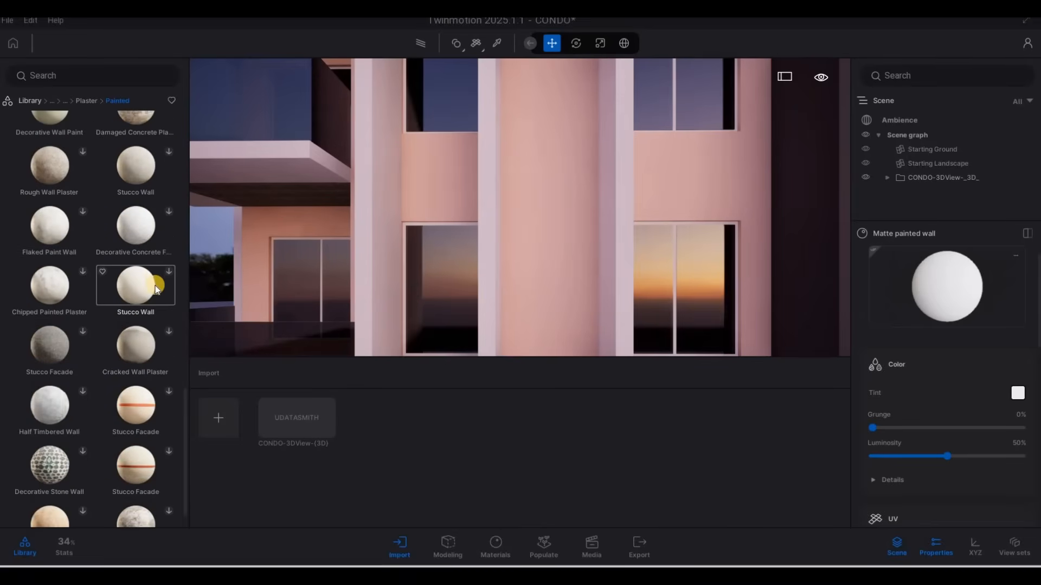
scroll(156, 289, up, 4)
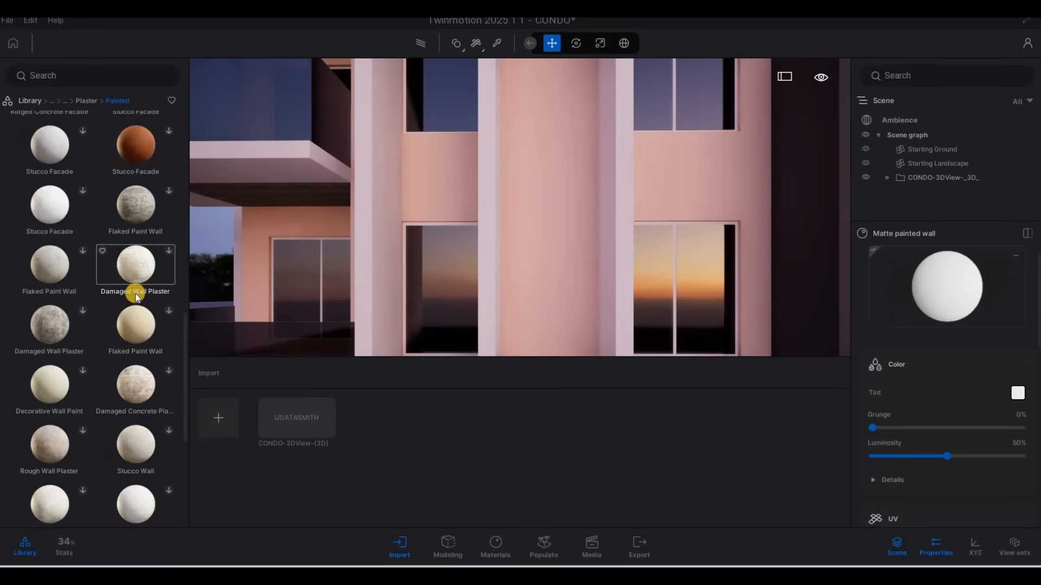
scroll(137, 297, down, 8)
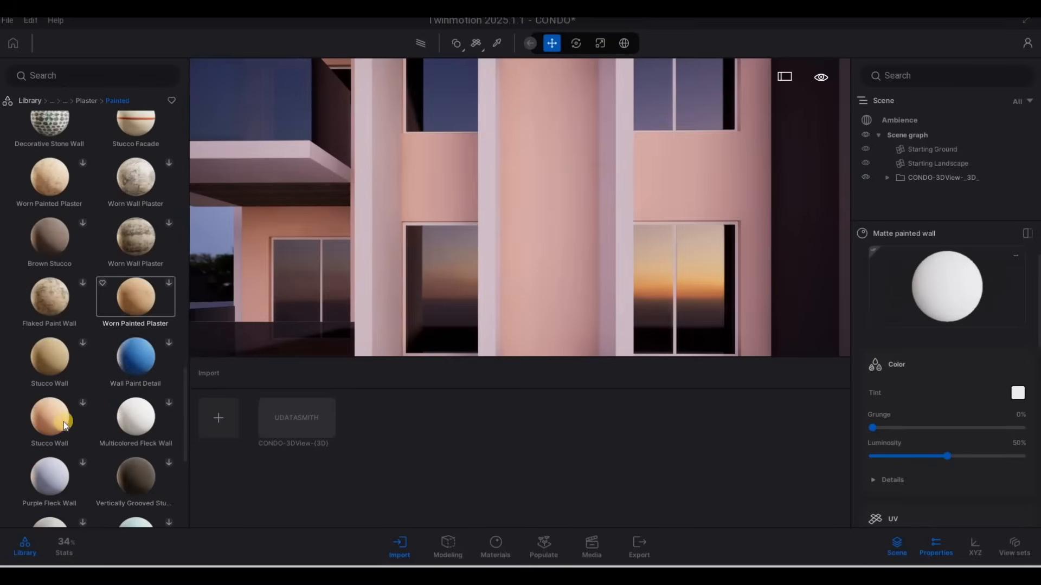
click(84, 404)
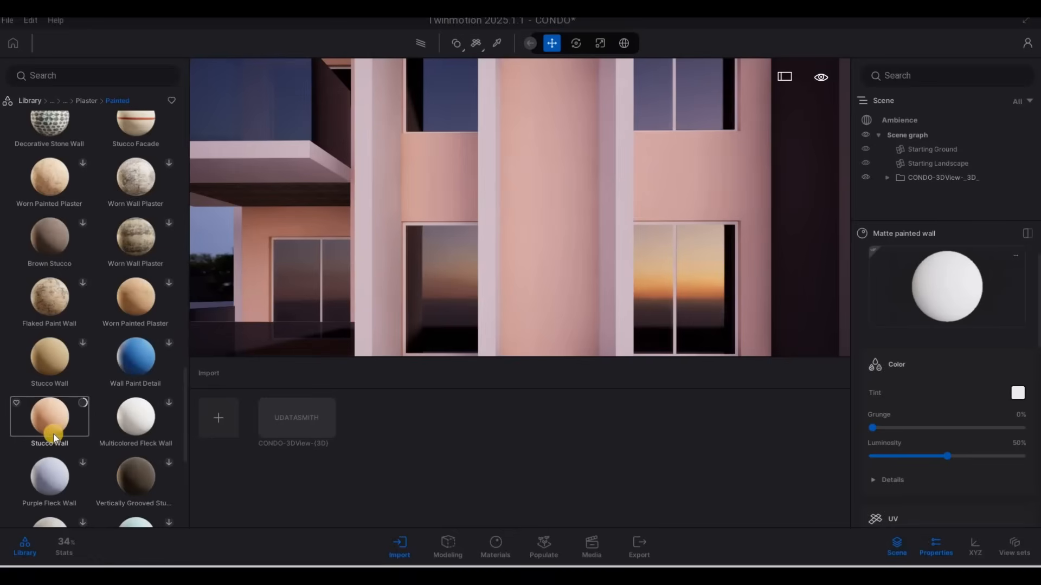
- Apply the downloaded peach Stucco Wall material to the facade walls
scroll(56, 433, down, 3)
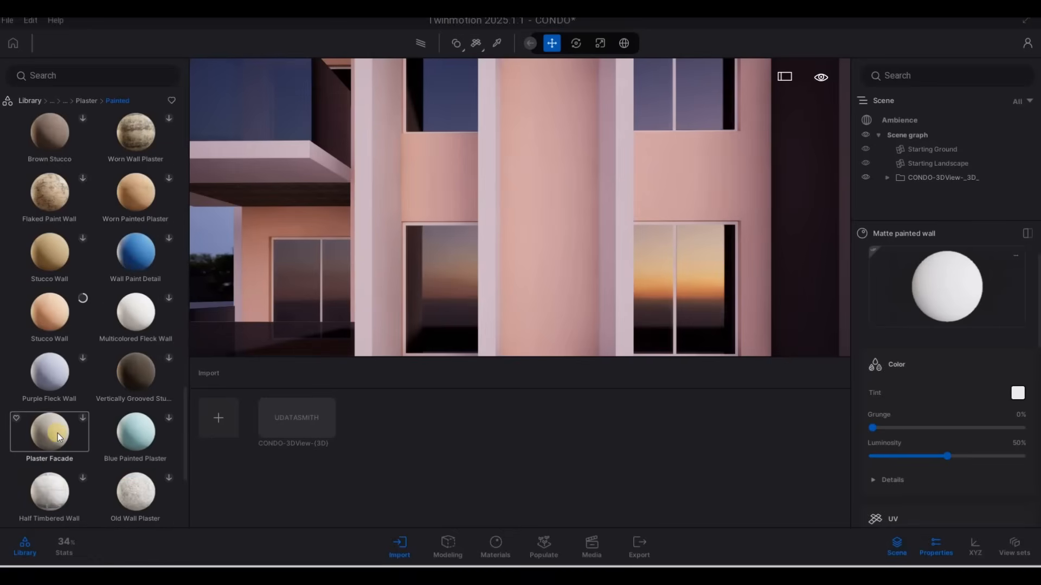
scroll(58, 434, up, 2)
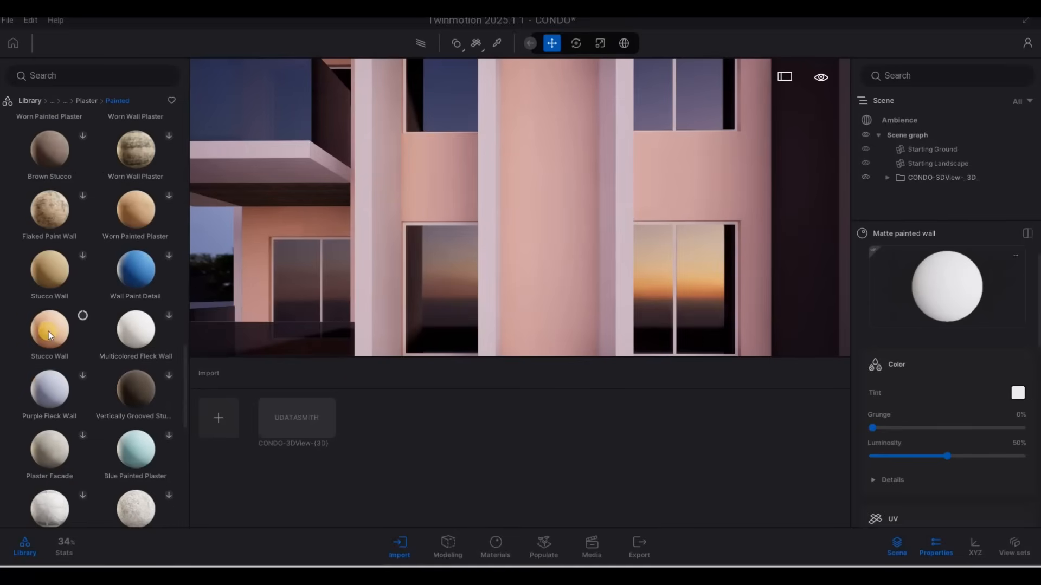
drag(48, 332, 269, 280)
drag(431, 198, 436, 223)
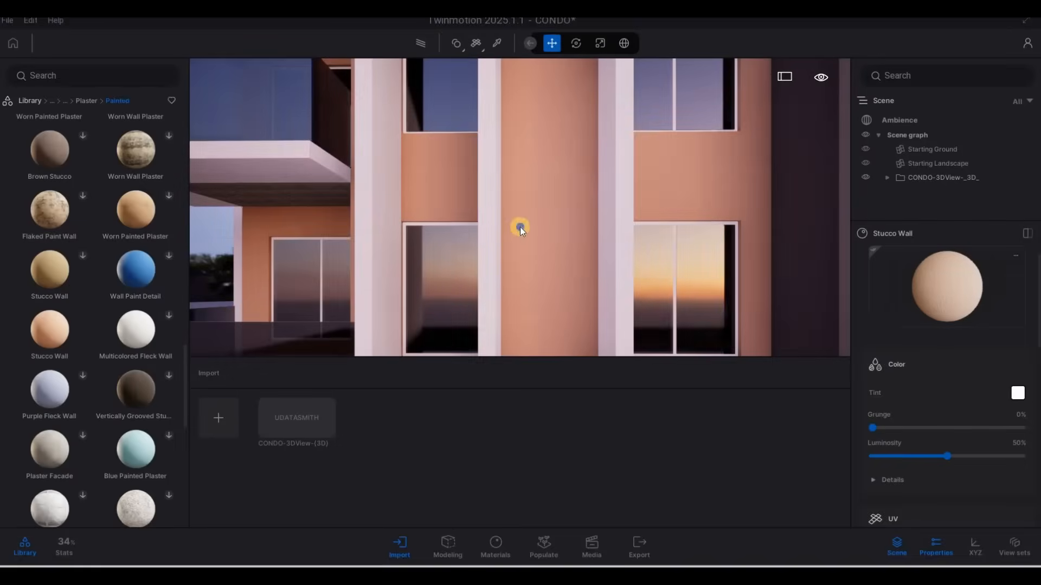
- Examine the Stucco Wall finish across the facade, around the balconies and the central frame
right_drag(715, 104, 576, 86)
key(d)
key(f)
key(d)
key(s)
key(a)
key(a)
key(a)
key(a)
key(a)
key(w)
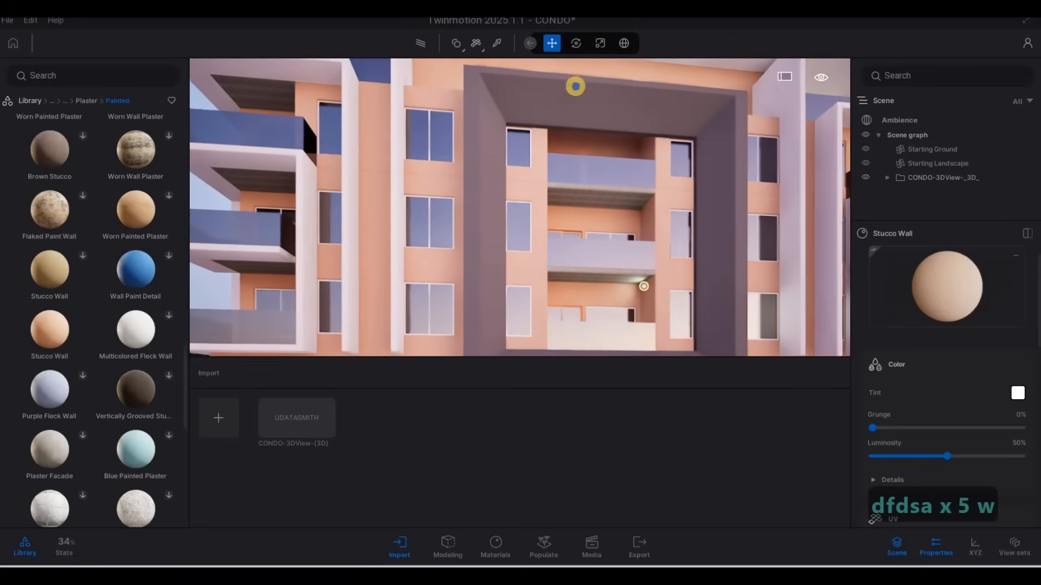
- Sample the off-white Matte painted wall from the white facade elements and apply it to the undersides of the balconies and roof overhang
key(a)
key(a)
key(w)
key(q)
right_drag(497, 247, 632, 127)
key(a)
key(q)
key(w)
click(497, 43)
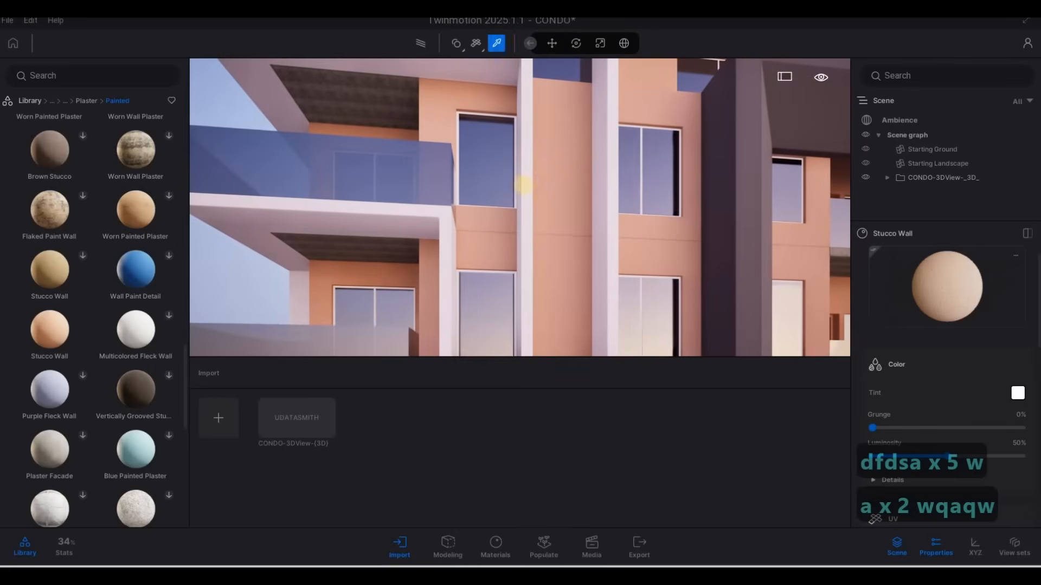
click(544, 265)
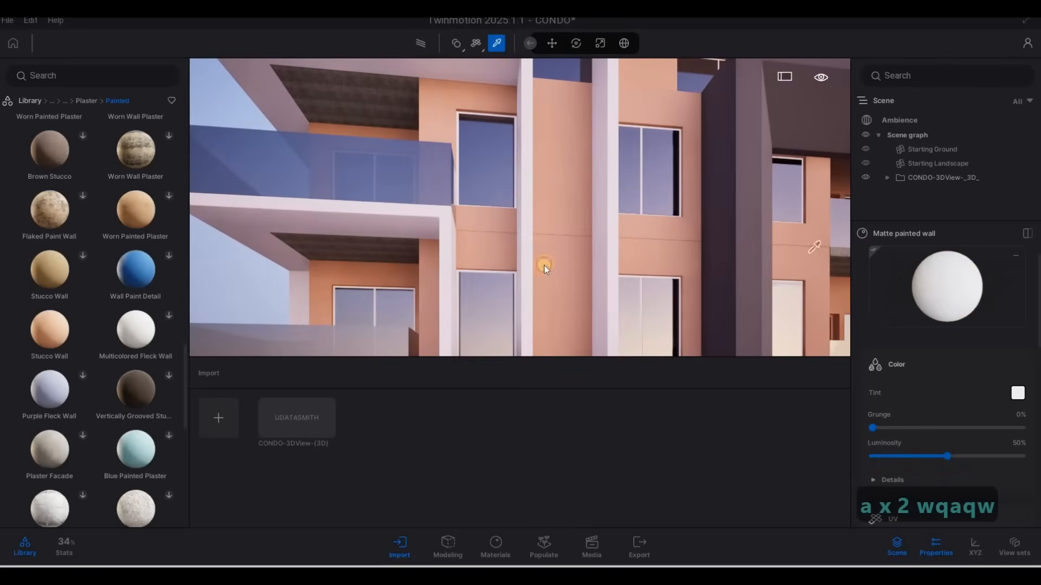
drag(359, 242, 358, 242)
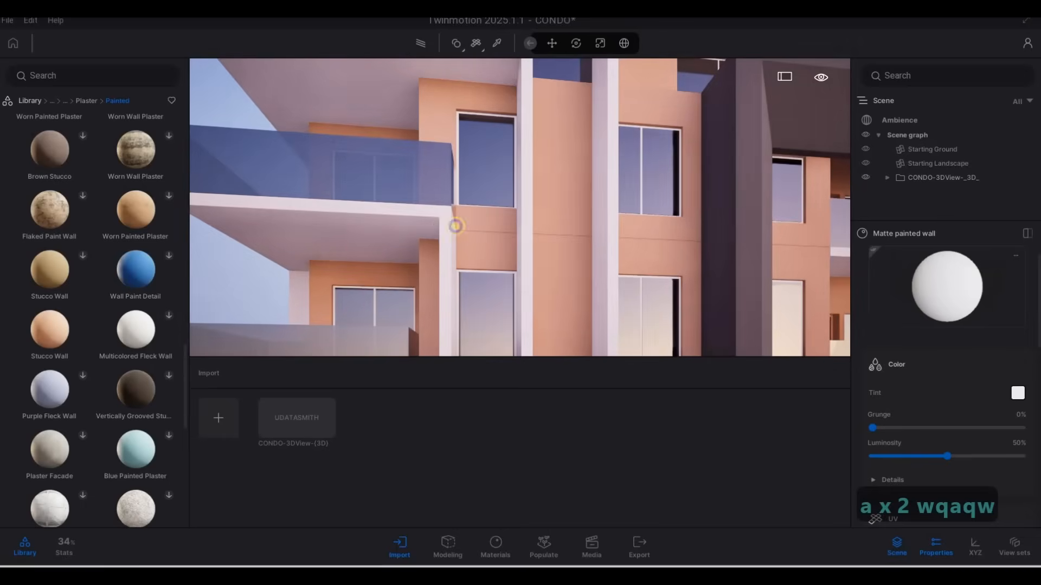
- Sample the window frames' Aluminum material with the material picker
key(s)
key(d)
key(s)
key(a)
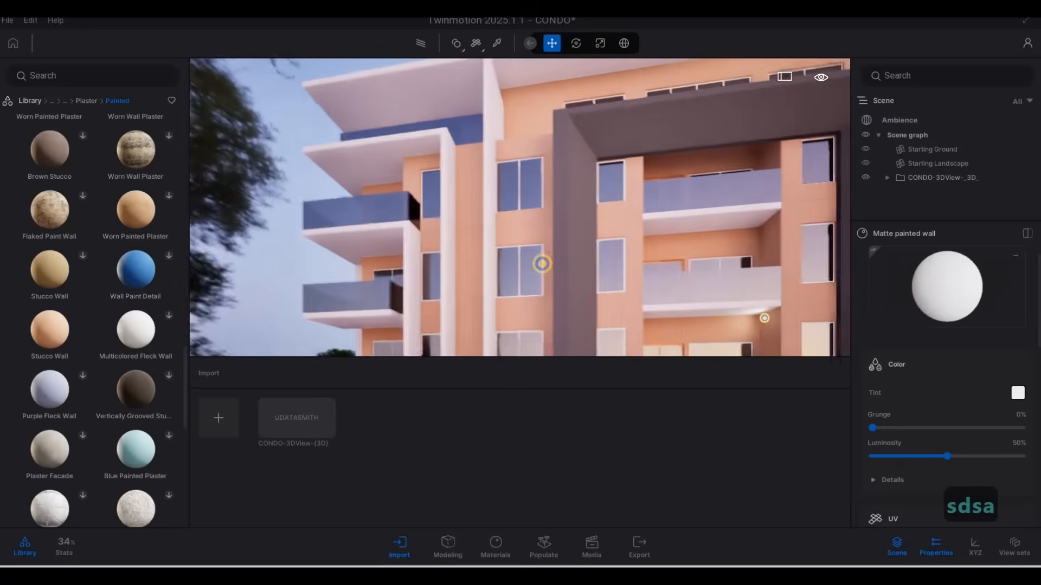
key(w)
key(a)
key(e)
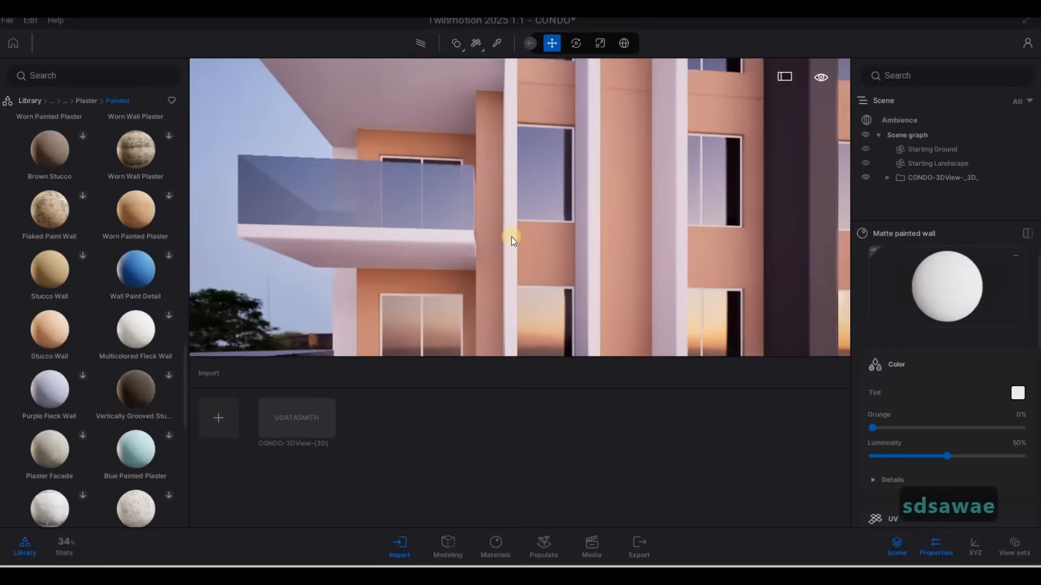
key(w)
key(d)
key(w)
click(497, 43)
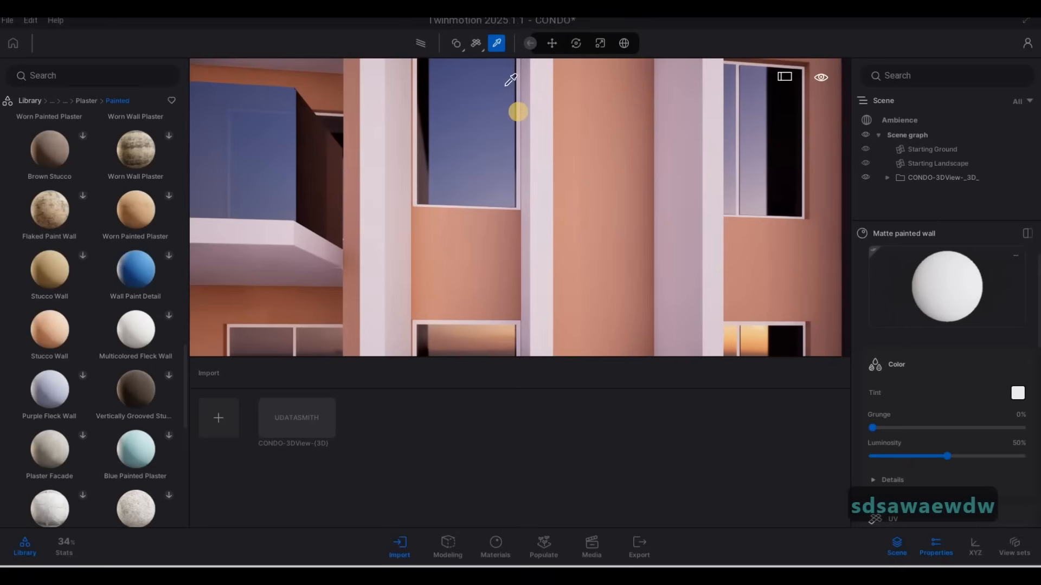
click(519, 109)
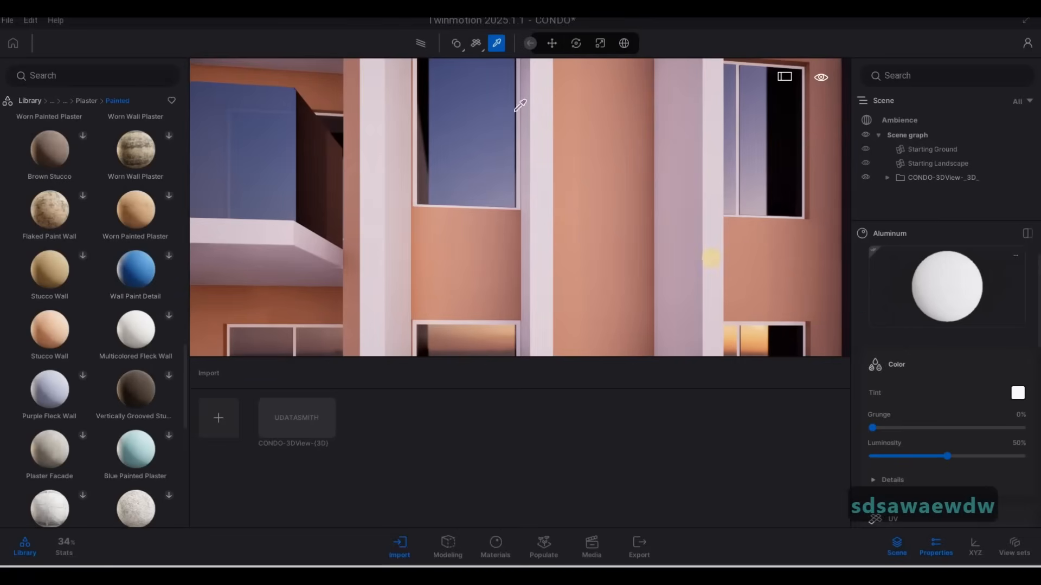
- Tint the window frames' Aluminum material dark gray and review its Roughness and Metallic settings
click(962, 381)
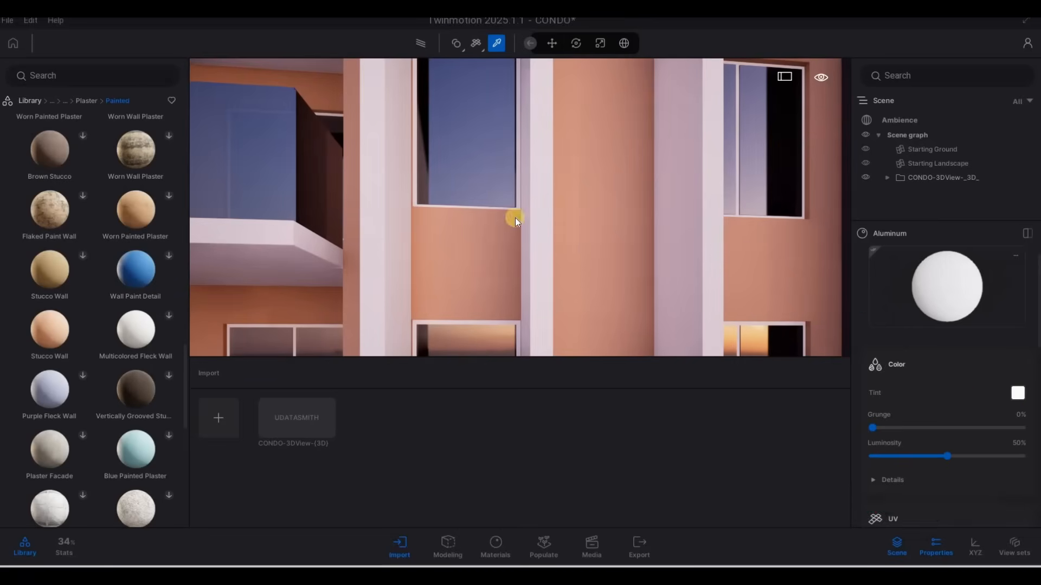
drag(506, 212, 508, 290)
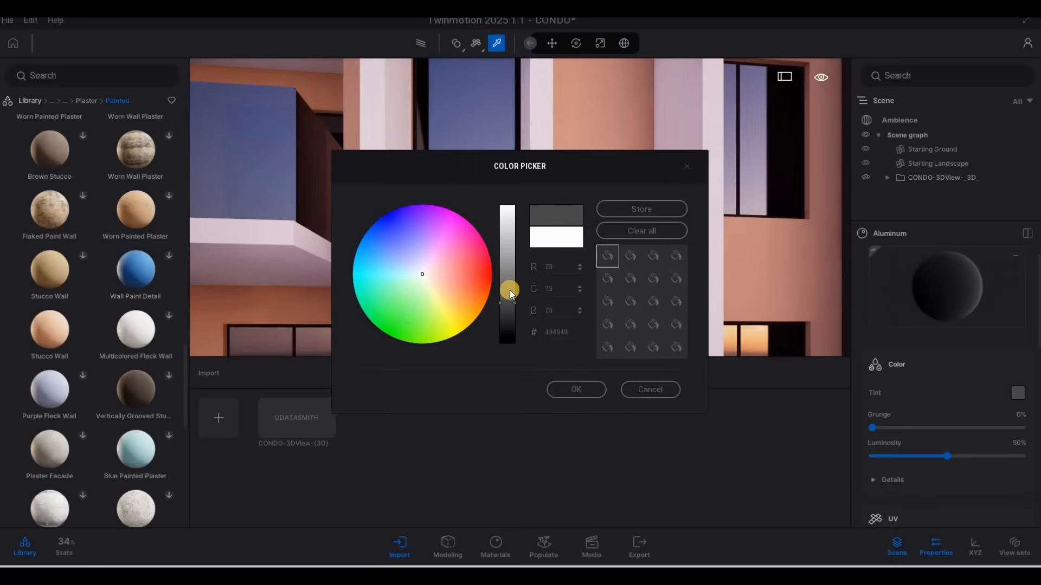
click(959, 411)
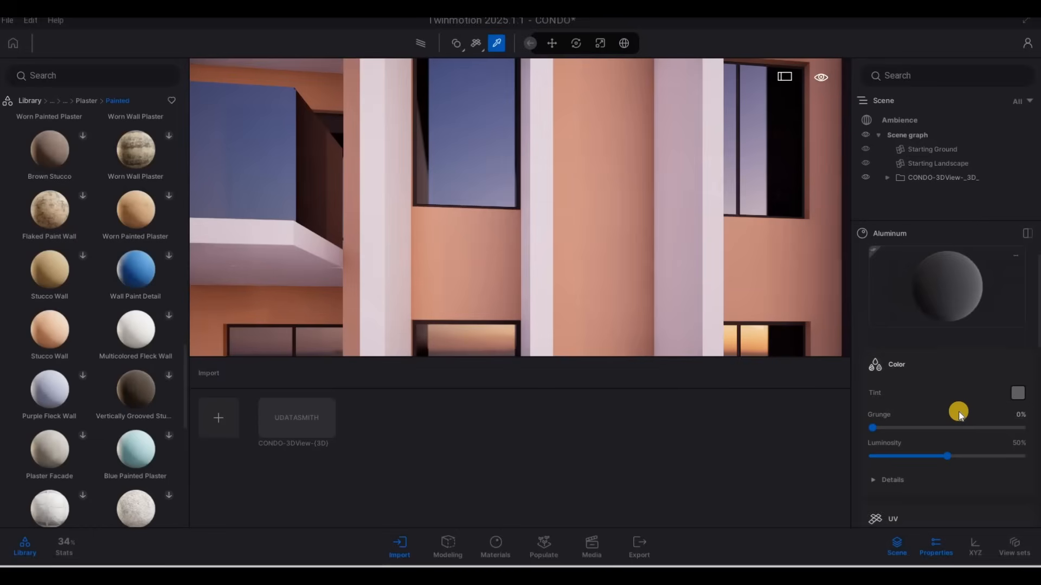
scroll(958, 411, down, 5)
scroll(957, 450, down, 1)
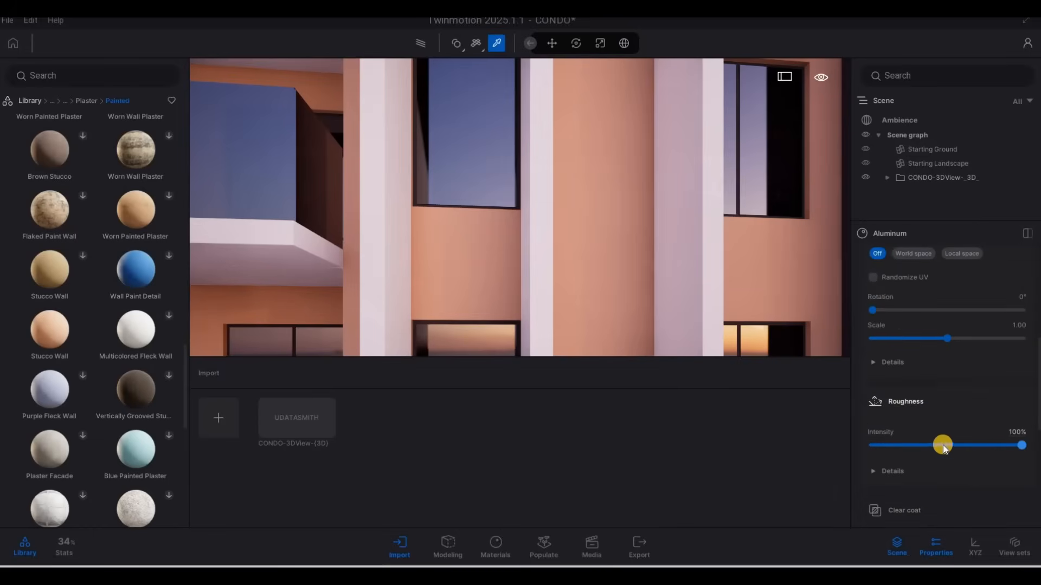
scroll(954, 464, down, 5)
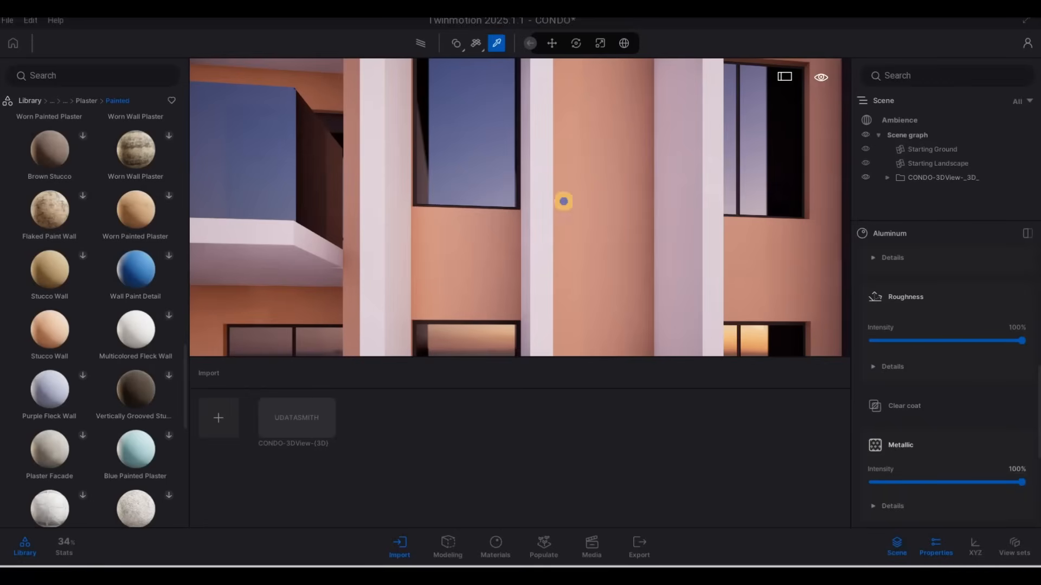
- Examine the window frames across the facade and the yellow entrance portal up close
key(s)
key(d)
key(q)
key(s)
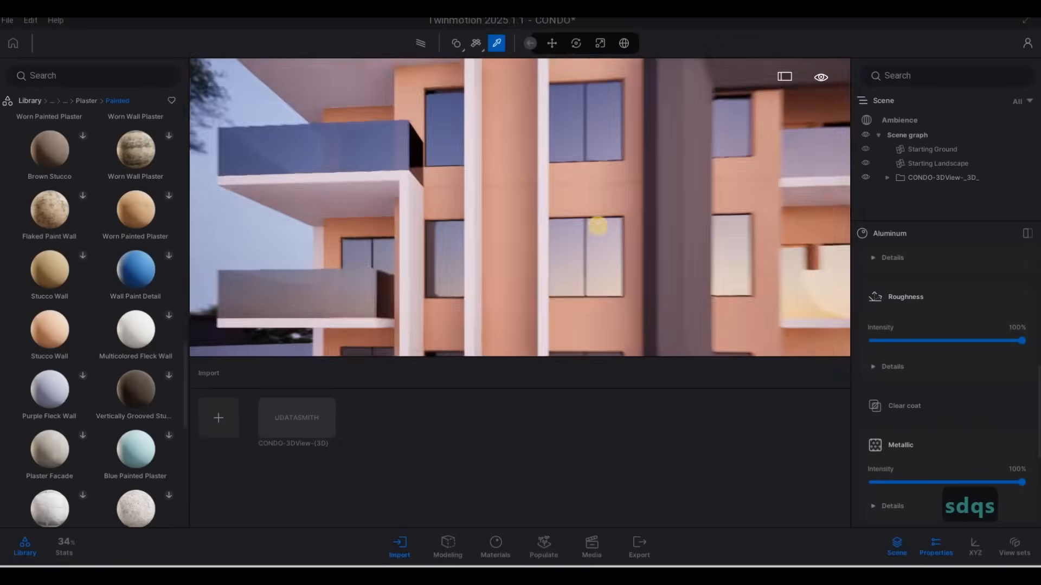
key(s)
key(d)
key(e)
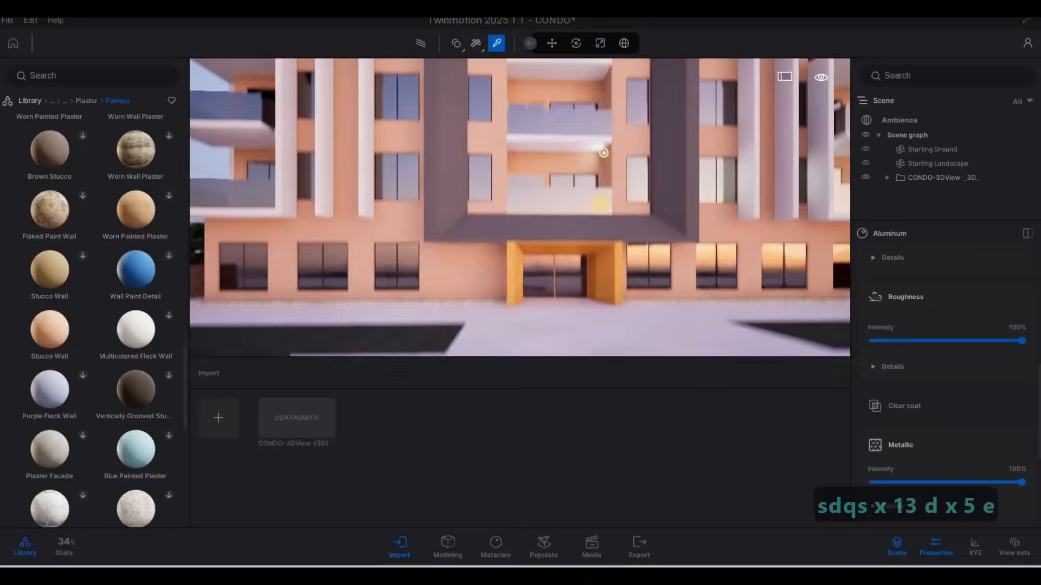
key(e)
key(e)
key(w)
key(w)
key(q)
key(w)
key(e)
key(w)
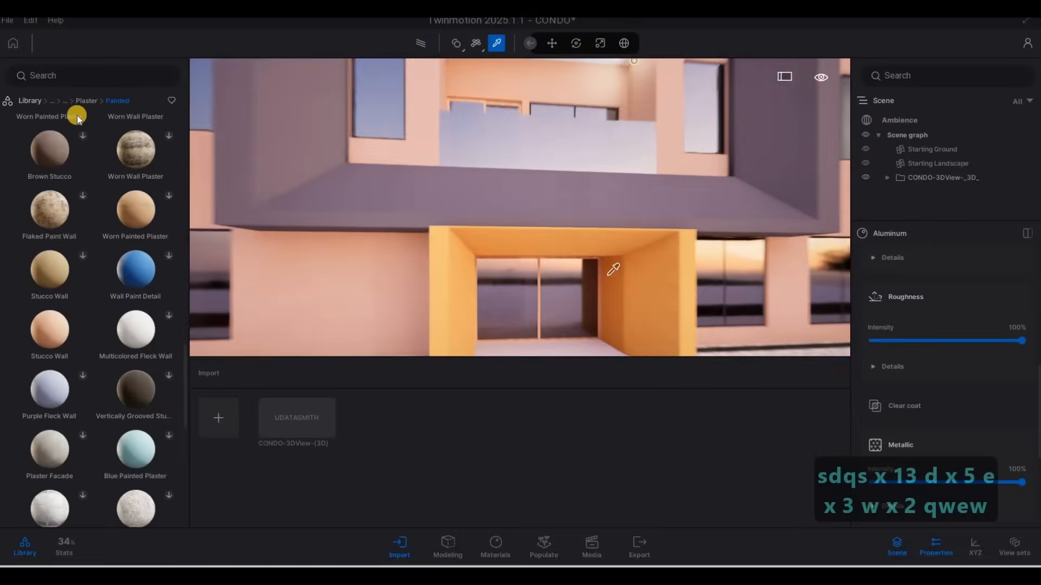
- Apply the Ipe A wood material from the library's Wood materials to the yellow entrance portal
click(48, 102)
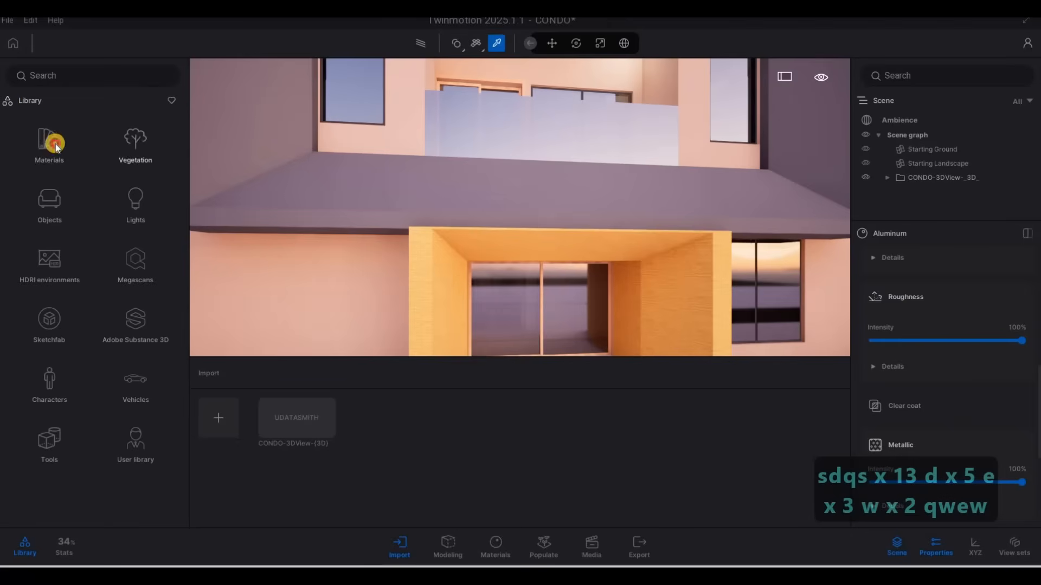
click(53, 144)
click(135, 217)
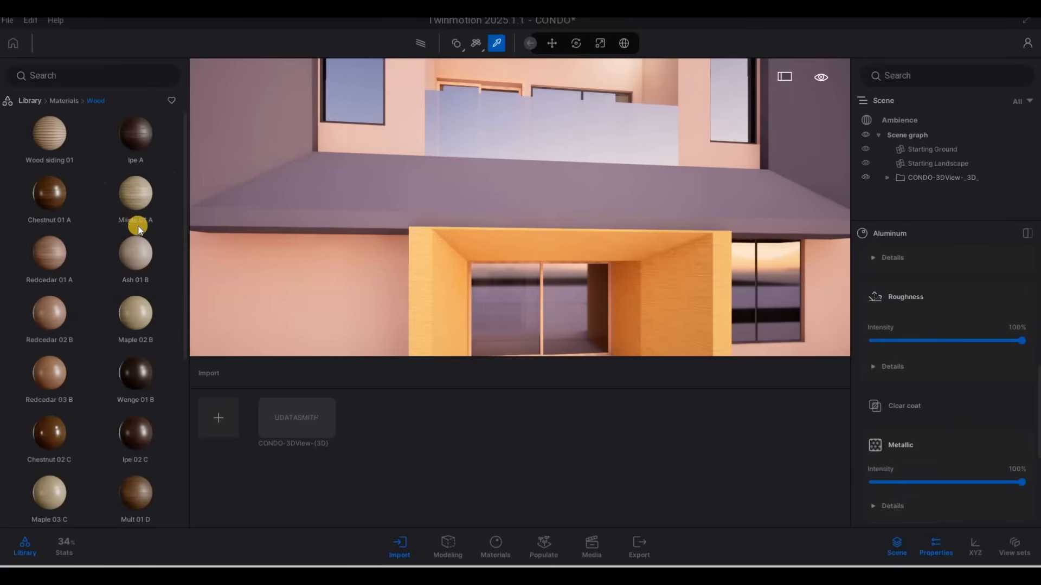
click(156, 181)
drag(208, 168, 427, 277)
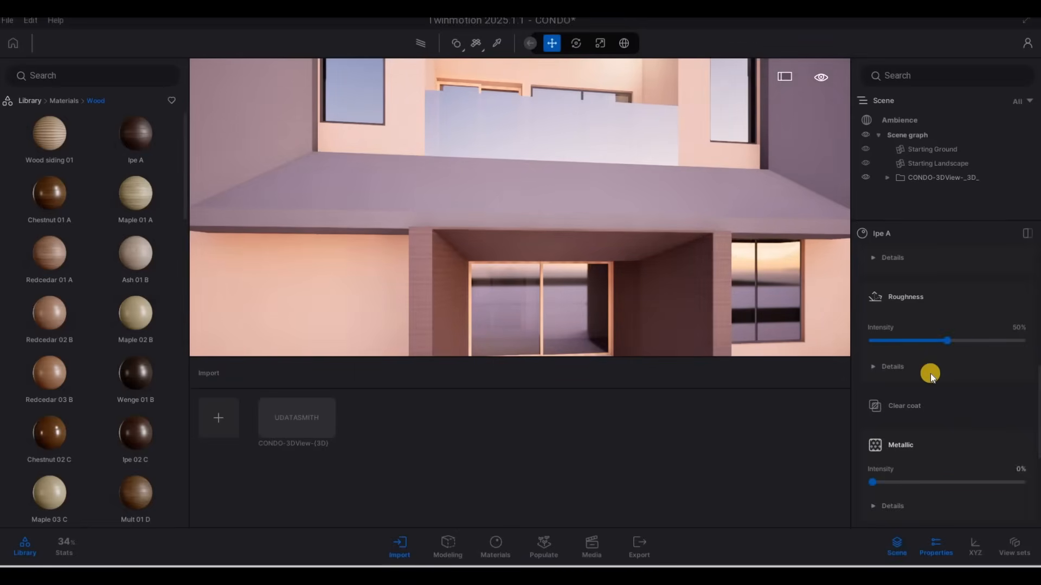
- Set the UV scale of the entrance portal's Ipe A wood to 3.89 and check the grain up close
scroll(943, 386, up, 4)
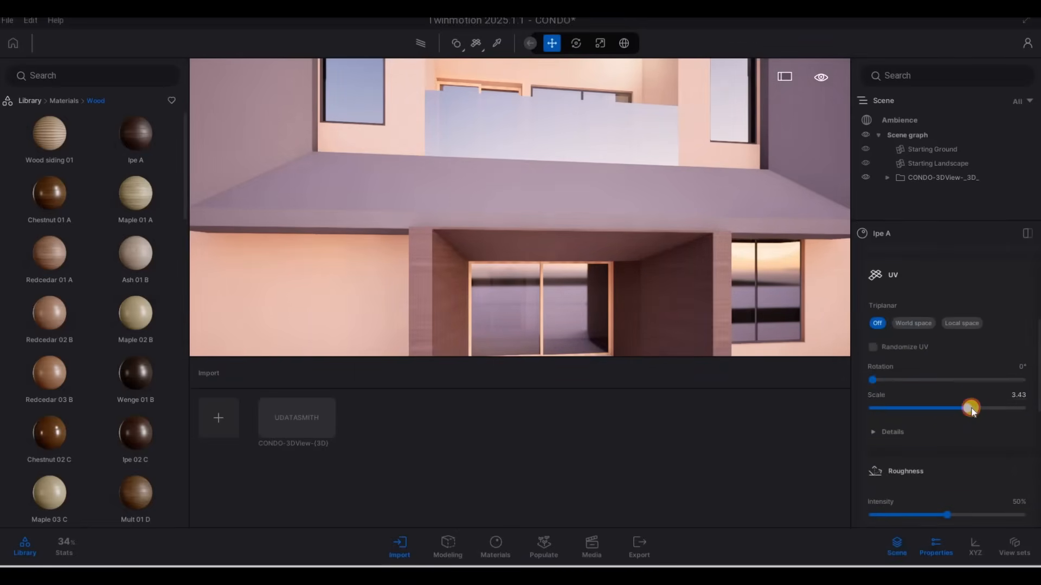
drag(971, 409, 971, 409)
key(e)
key(q)
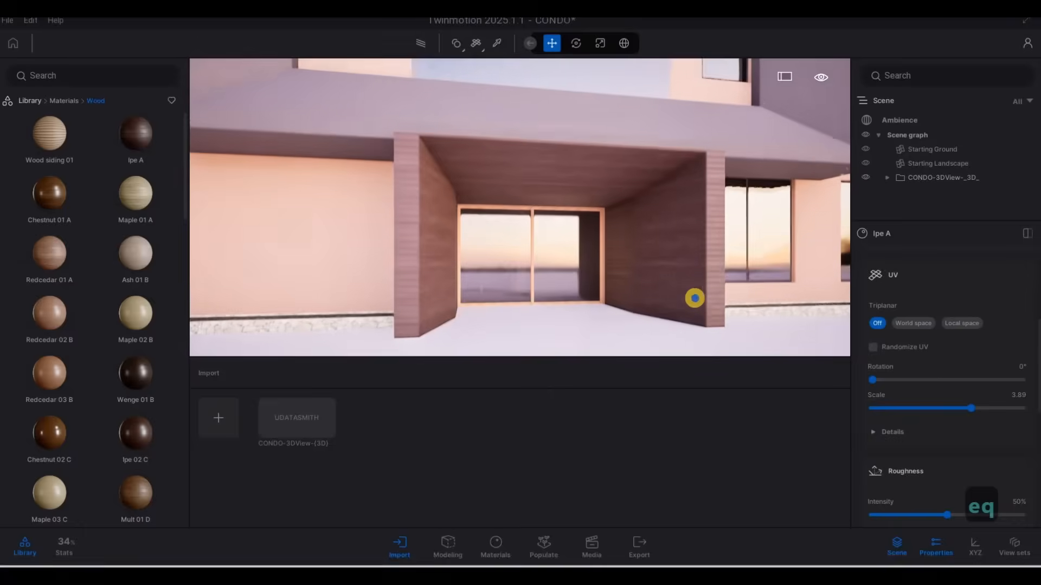
key(d)
key(w)
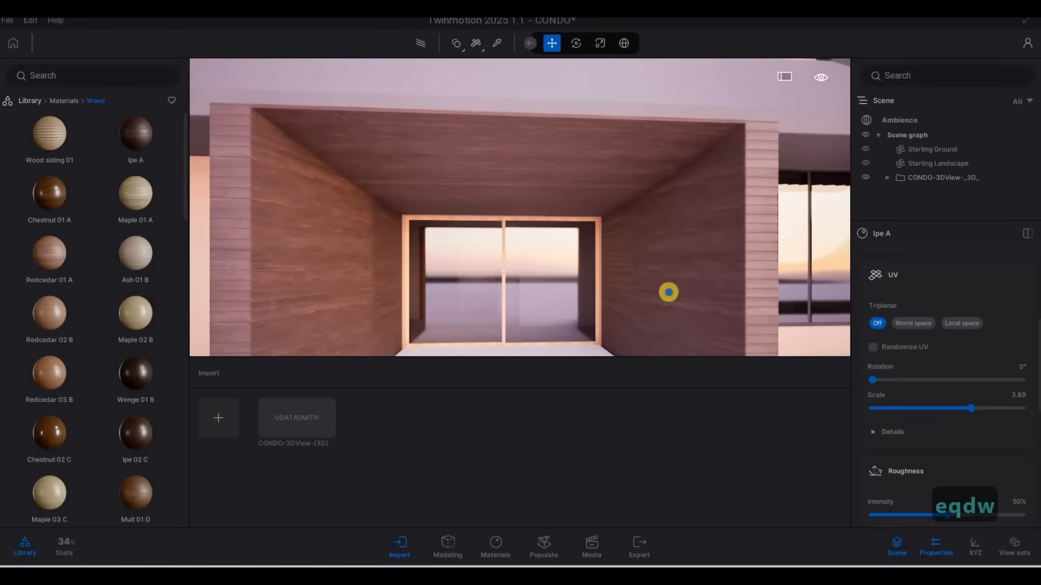
key(a)
right_drag(701, 312, 807, 290)
- Sample the dark Aluminum from a window frame and apply it to the orange sliding door frames
key(q)
key(s)
key(a)
key(w)
key(d)
key(d)
key(d)
key(d)
key(d)
key(d)
key(d)
key(a)
key(q)
key(q)
key(w)
key(w)
key(q)
key(w)
key(d)
key(w)
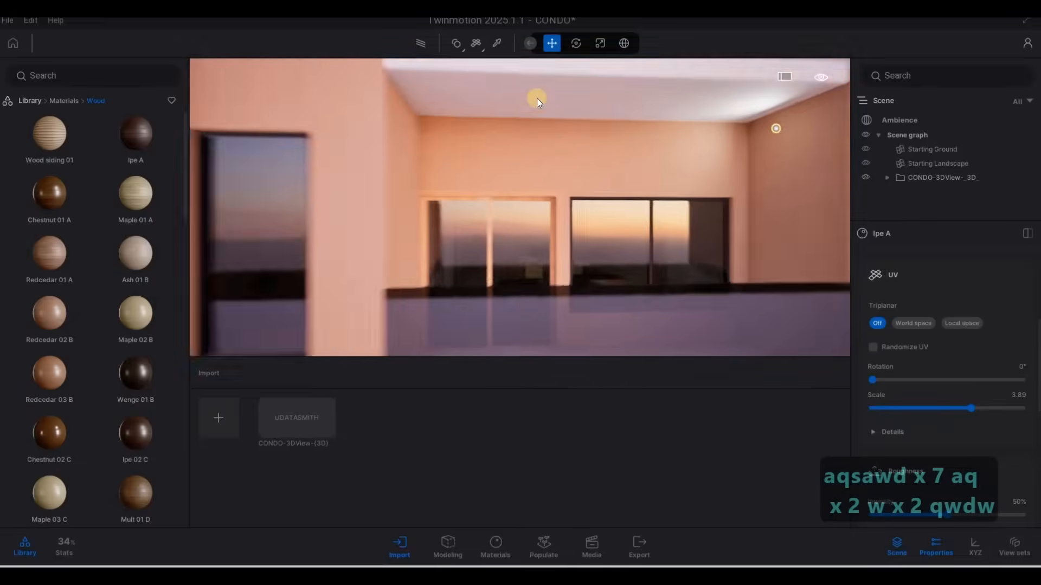
key(w)
click(498, 44)
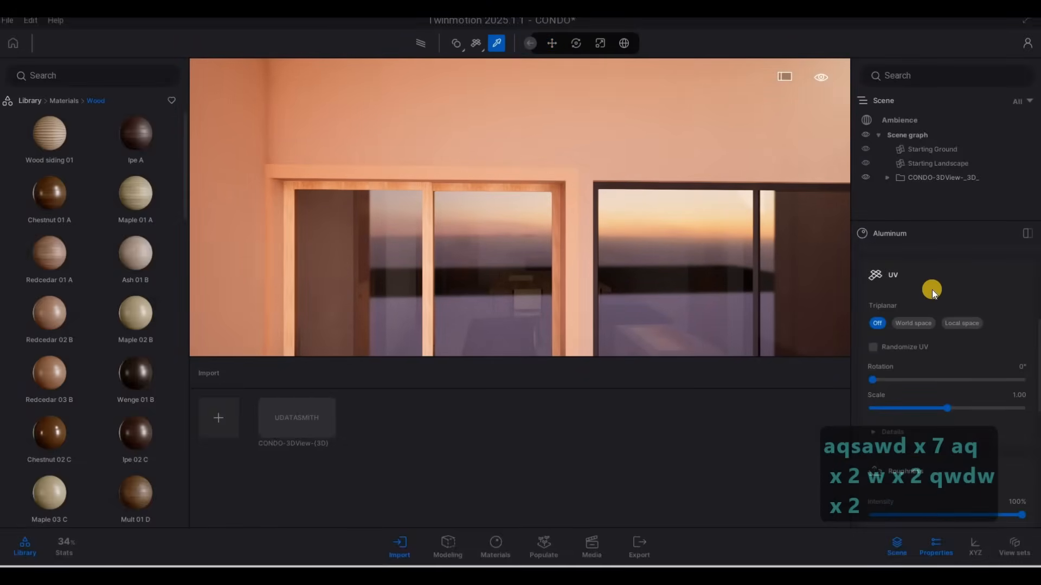
scroll(932, 291, up, 4)
click(552, 235)
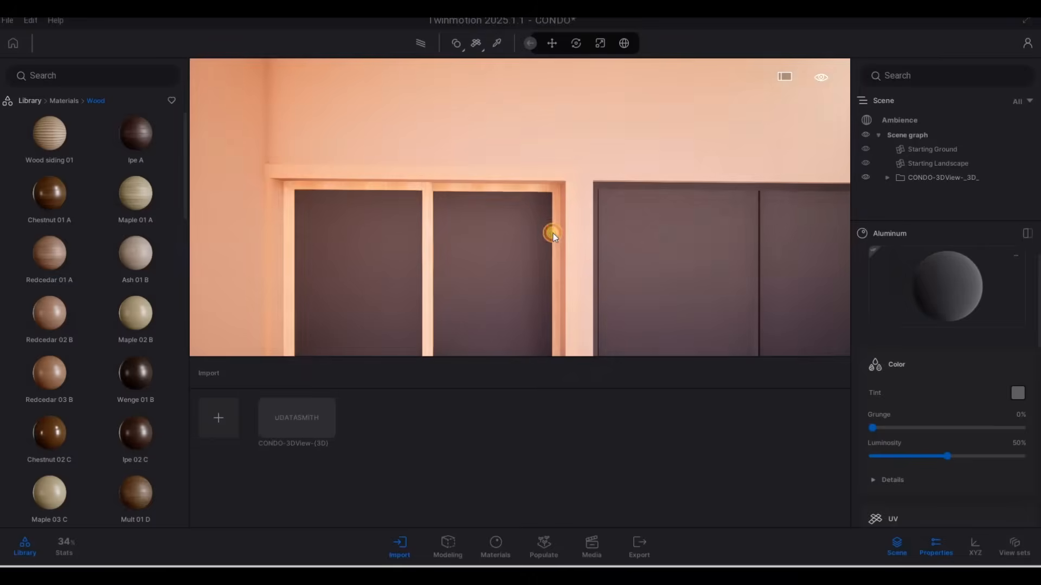
click(552, 235)
key(s)
key(e)
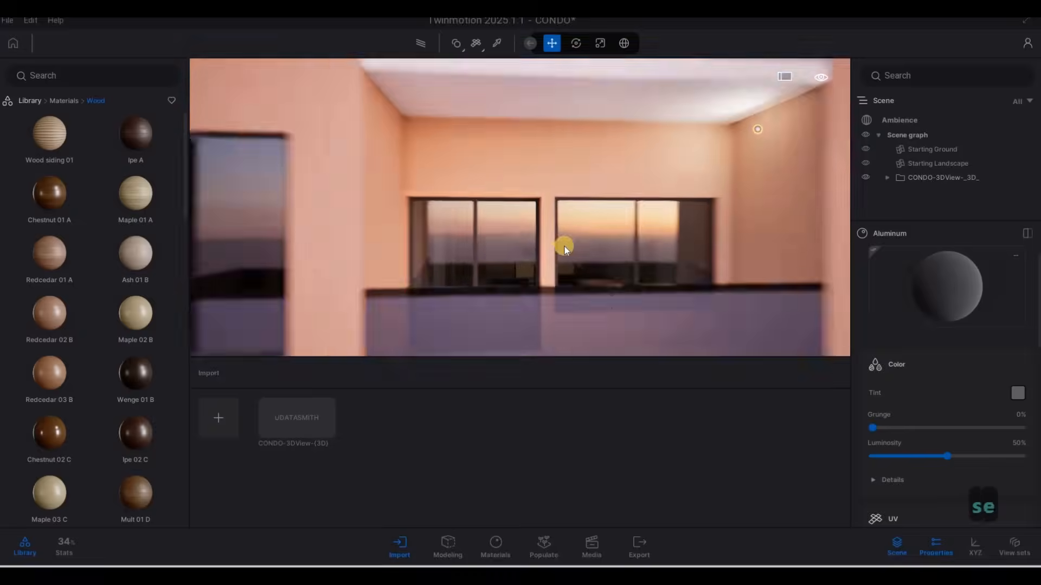
- Examine the wood-clad entrance, its door frames, the facade windows and the corner balconies up close
key(w)
key(s)
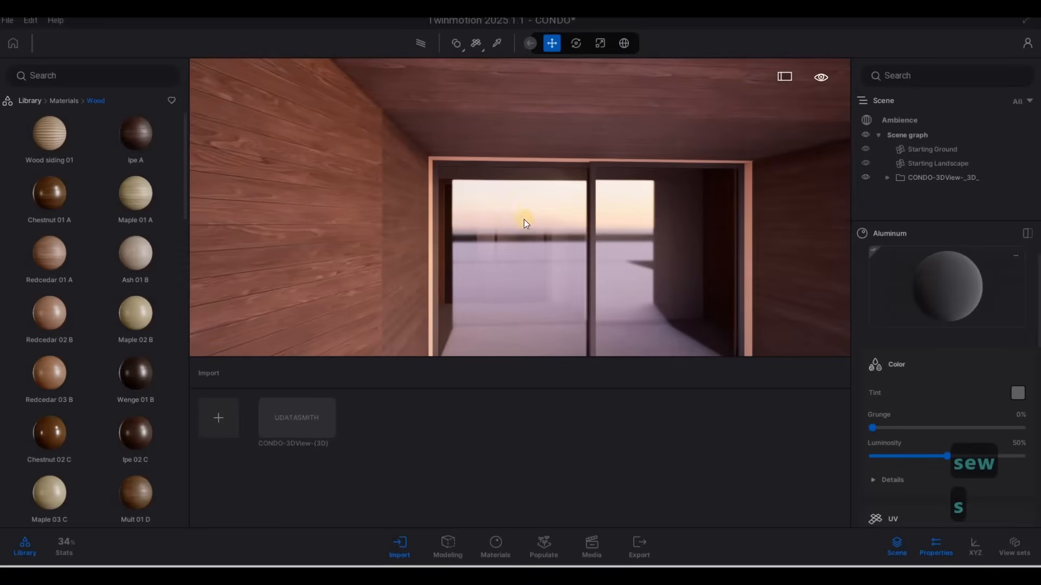
key(s)
key(s)
key(s)
key(q)
key(a)
key(a)
key(a)
key(a)
key(a)
key(s)
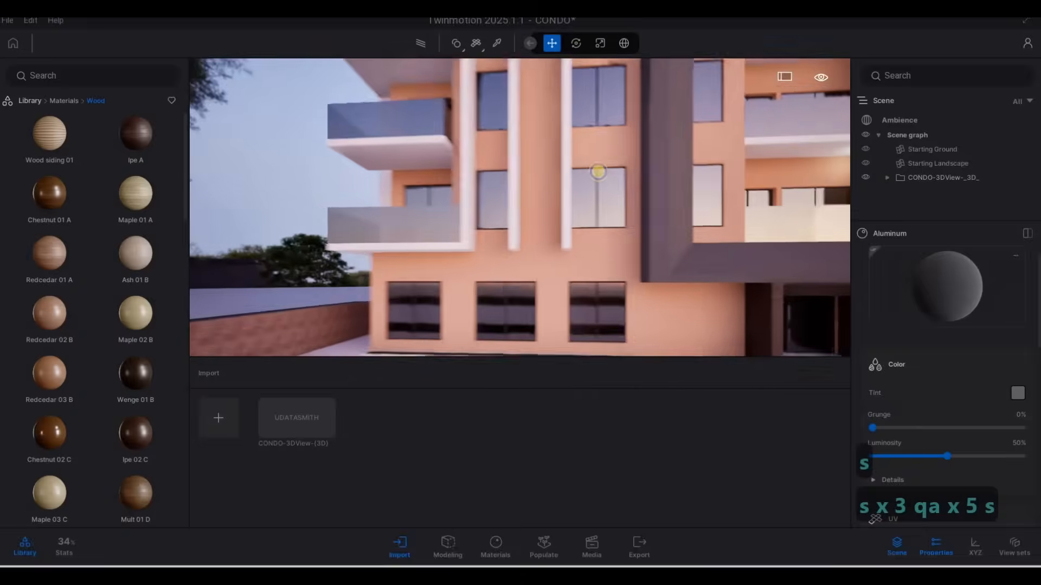
key(q)
key(a)
key(d)
key(w)
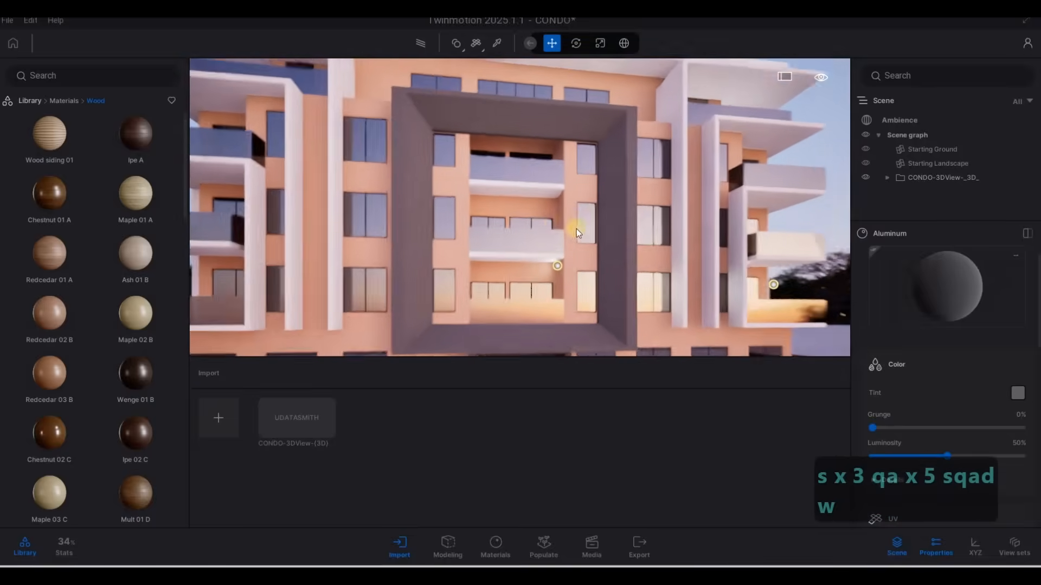
key(s)
key(w)
key(d)
key(d)
key(w)
key(q)
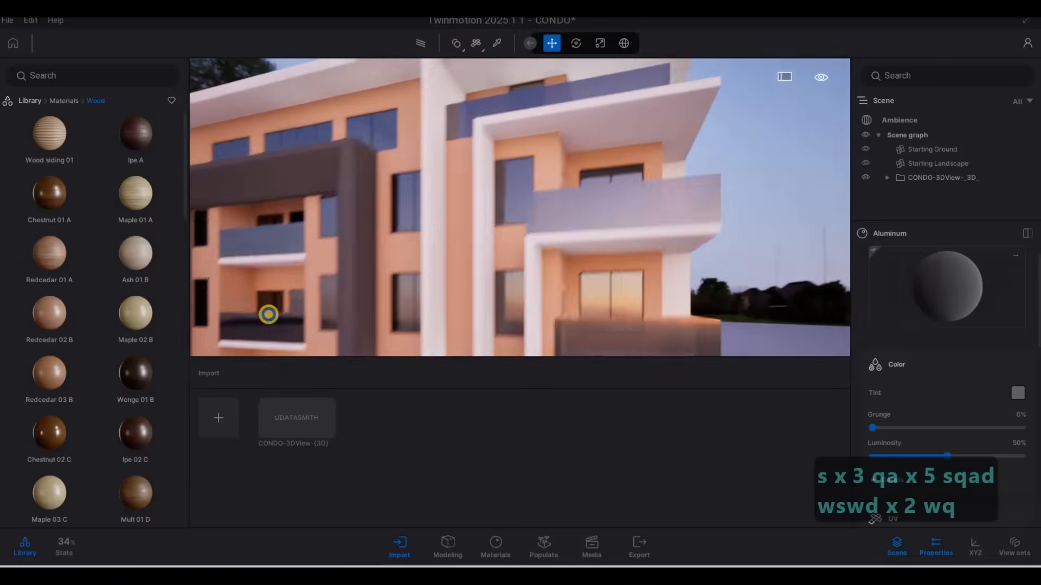
key(q)
key(w)
key(a)
key(q)
key(a)
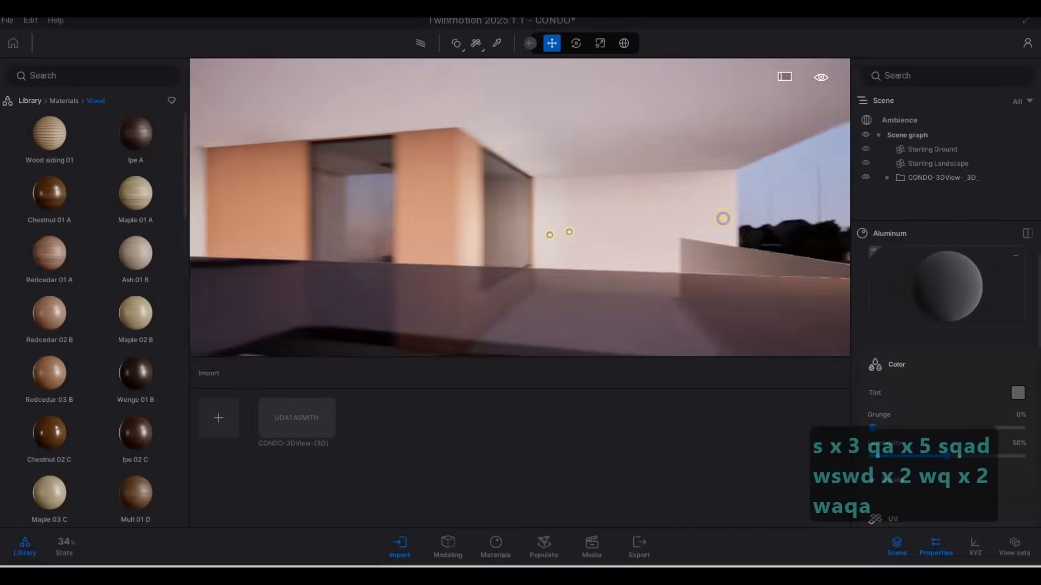
- Examine the front facade and its top-floor windows, and clear the selection of the top-floor light
key(s)
key(e)
key(e)
key(e)
key(w)
key(q)
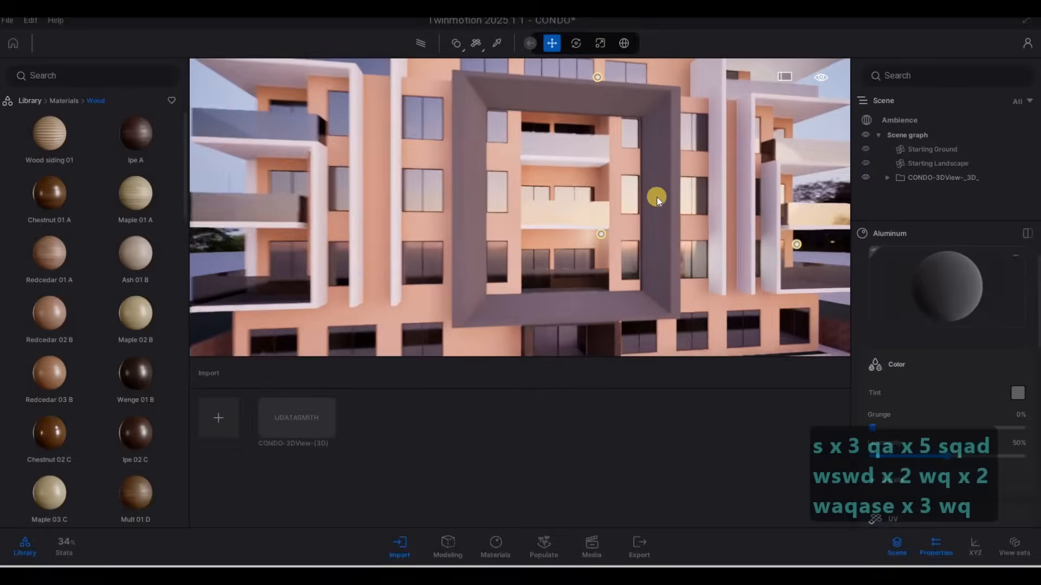
key(w)
key(q)
key(w)
key(q)
key(w)
key(q)
key(w)
key(q)
key(w)
key(q)
key(w)
key(q)
key(w)
key(q)
click(657, 205)
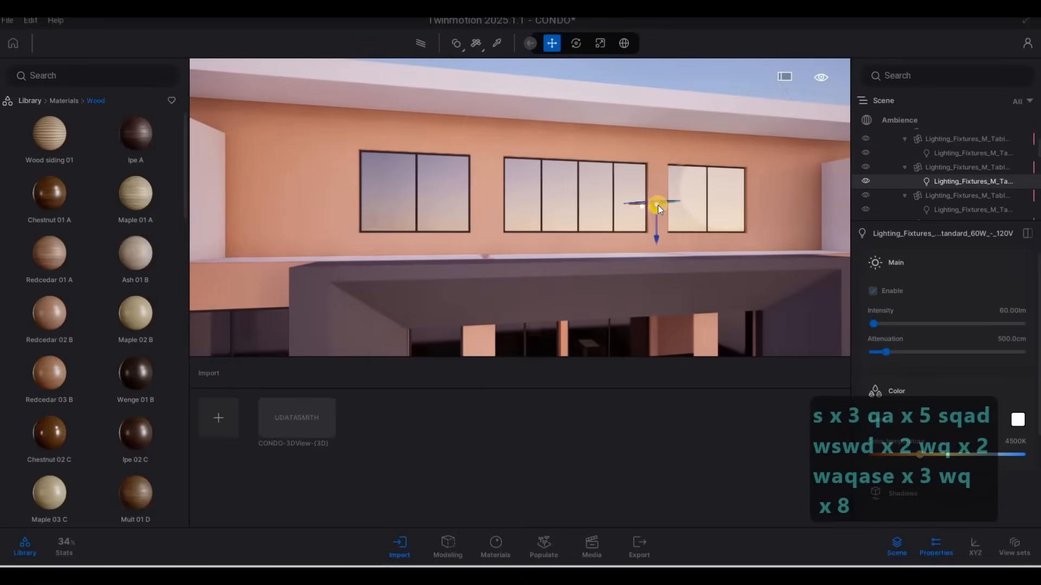
key(s)
key(d)
key(s)
key(d)
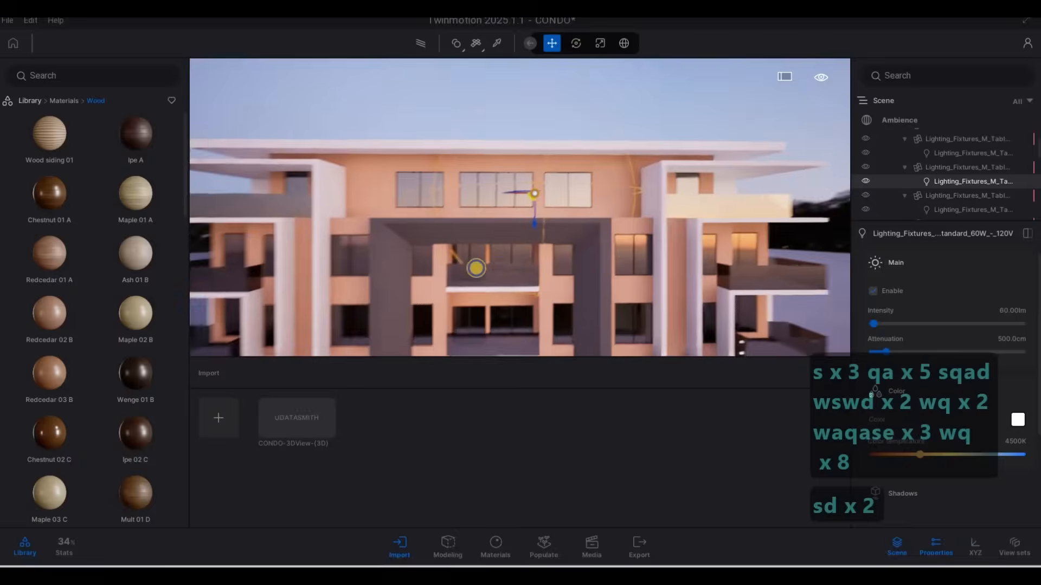
key(s)
key(d)
key(s)
key(a)
key(e)
key(s)
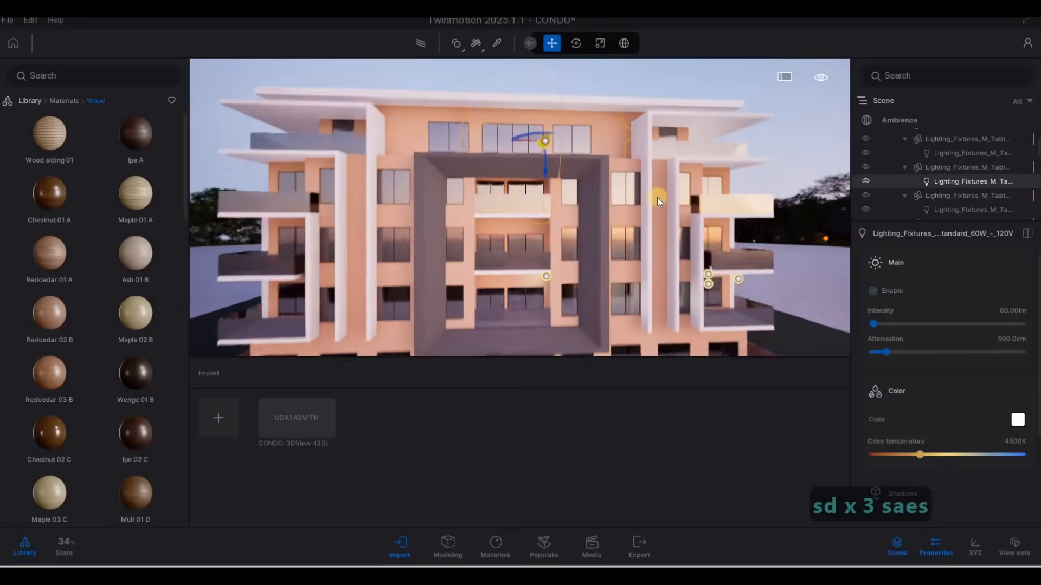
key(Escape)
key(Escape)
- Preview the front facade briefly in Path tracer rendering mode and return to the real-time view
key(d)
key(w)
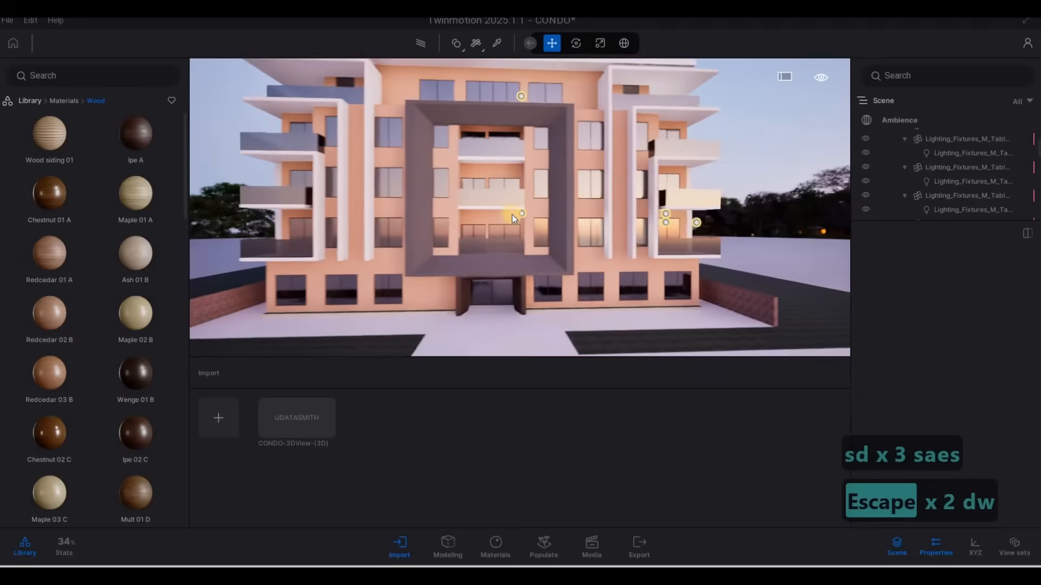
click(514, 213)
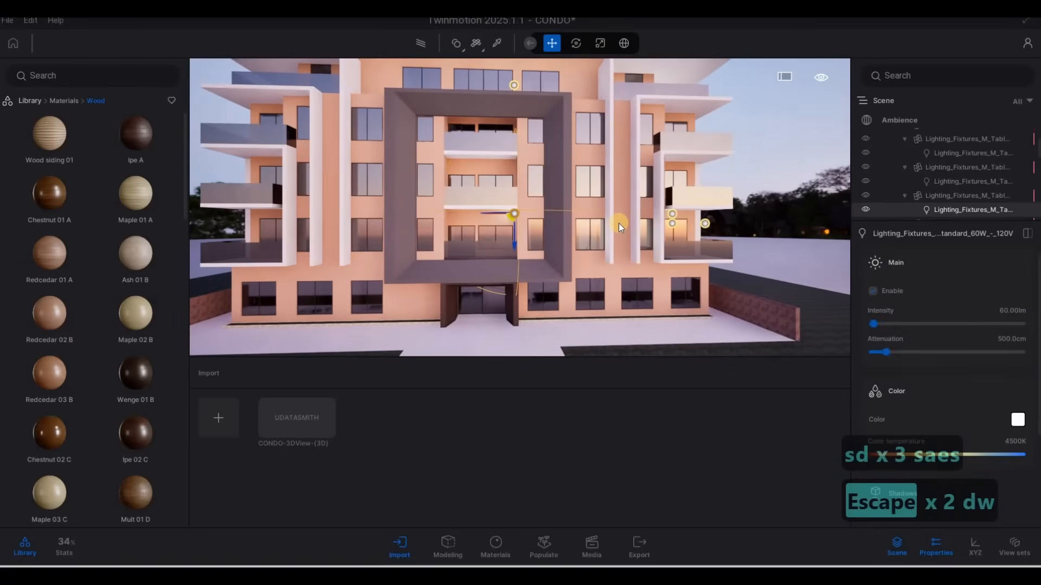
key(s)
key(a)
key(w)
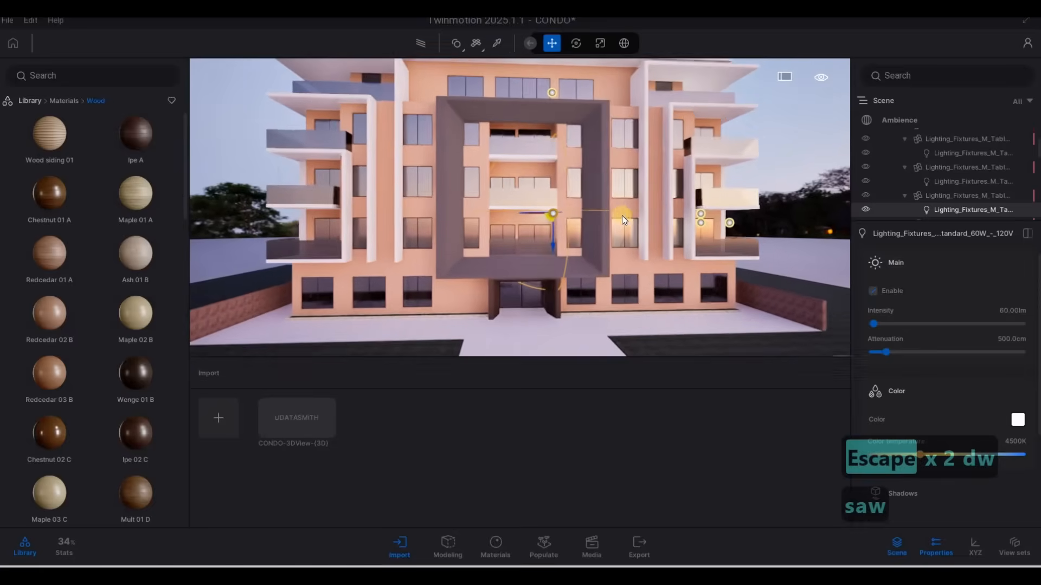
key(e)
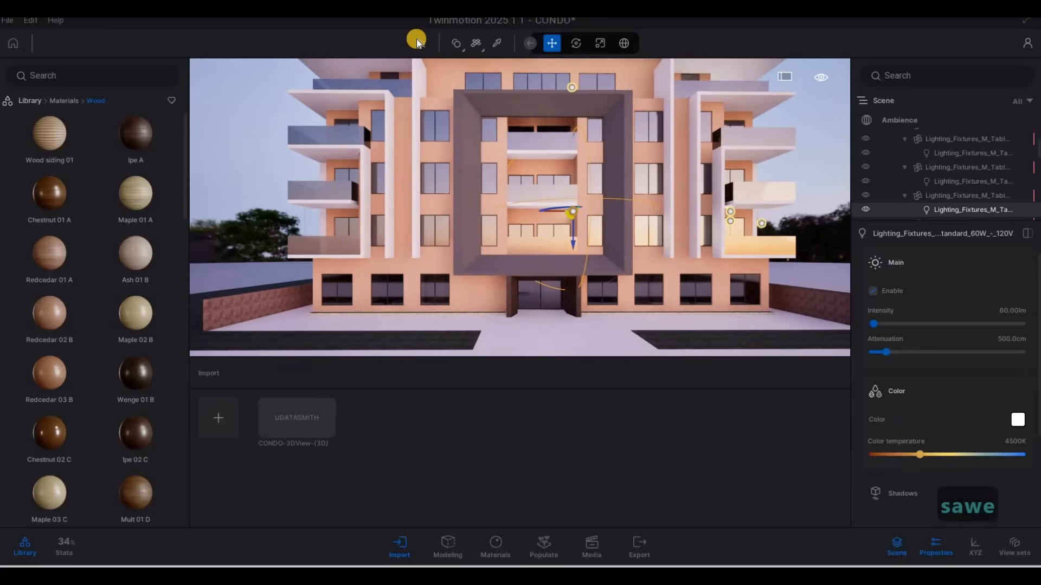
click(416, 42)
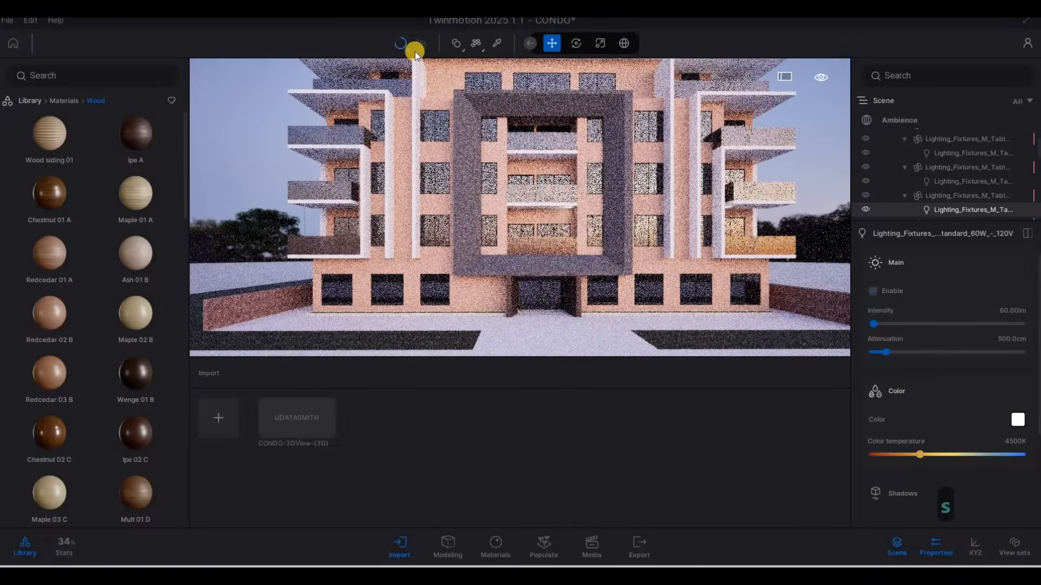
click(421, 43)
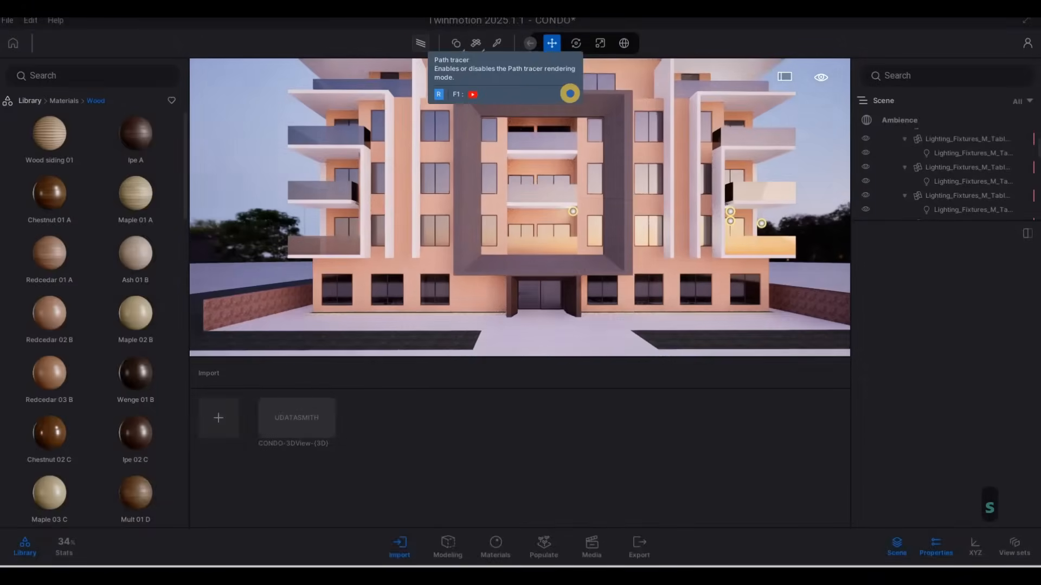
- Frame the whole building from the front, check its Path tracer render and switch the Path tracer off
key(s)
key(d)
key(s)
key(a)
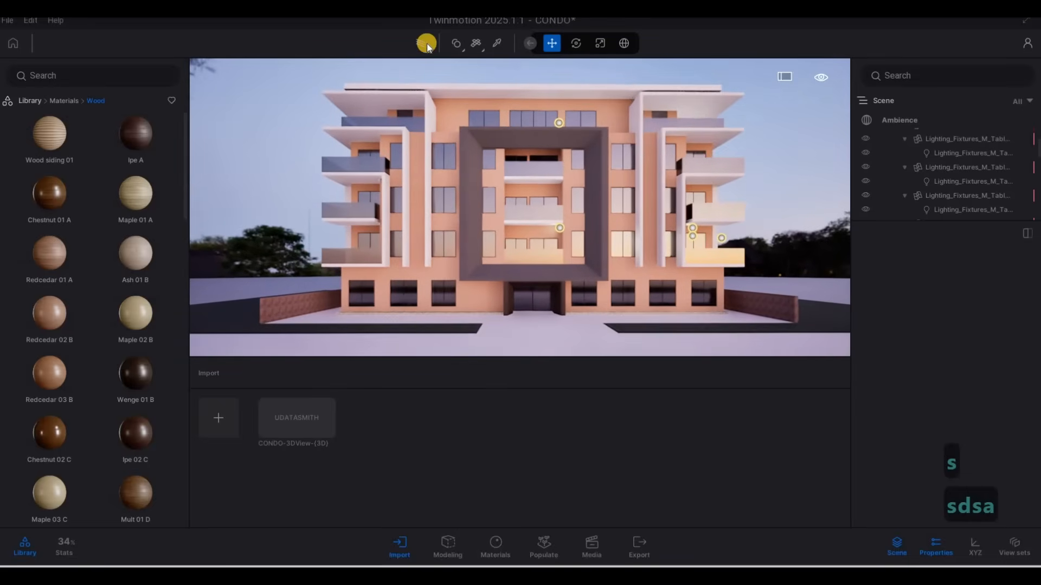
click(418, 41)
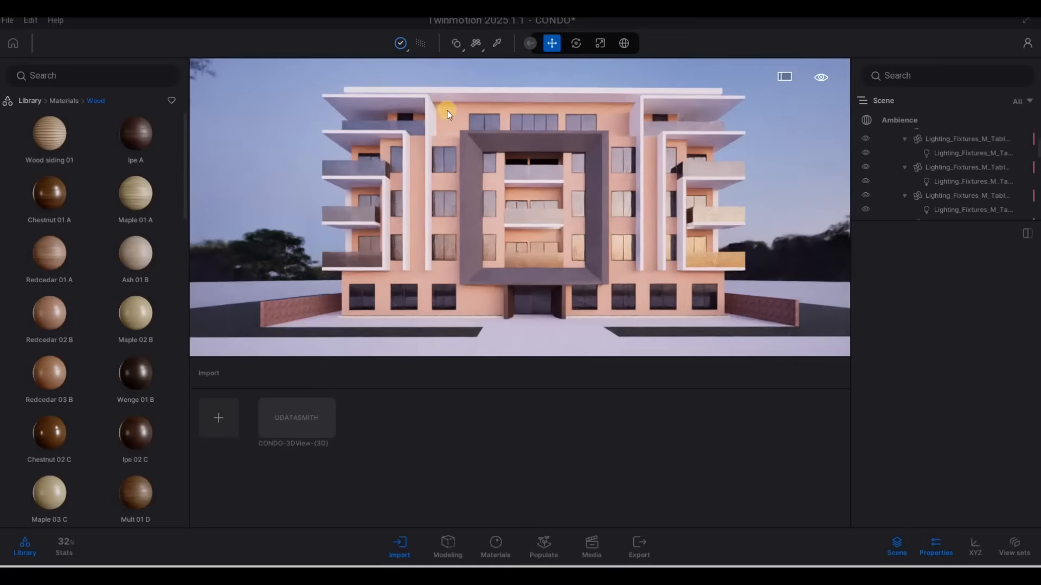
click(424, 43)
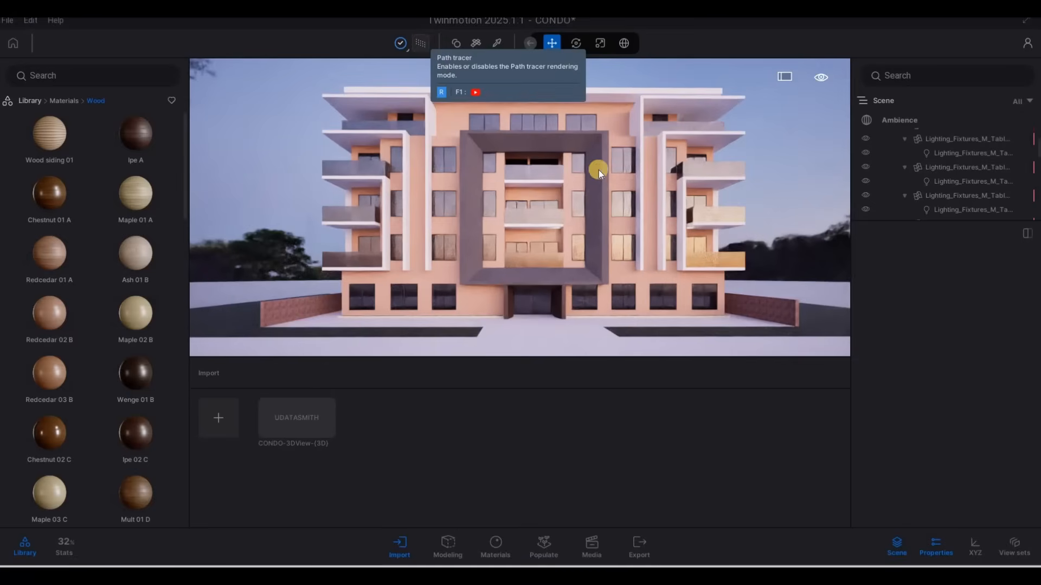
- Sample the ground-floor windows' Two sided glass and replace it with Clear glass from the library's Glass materials
key(w)
key(w)
key(w)
key(w)
key(w)
key(w)
key(w)
key(w)
key(w)
key(w)
key(w)
key(w)
key(w)
key(w)
key(w)
key(w)
key(w)
key(w)
key(w)
key(d)
key(d)
key(d)
key(d)
key(d)
key(d)
key(d)
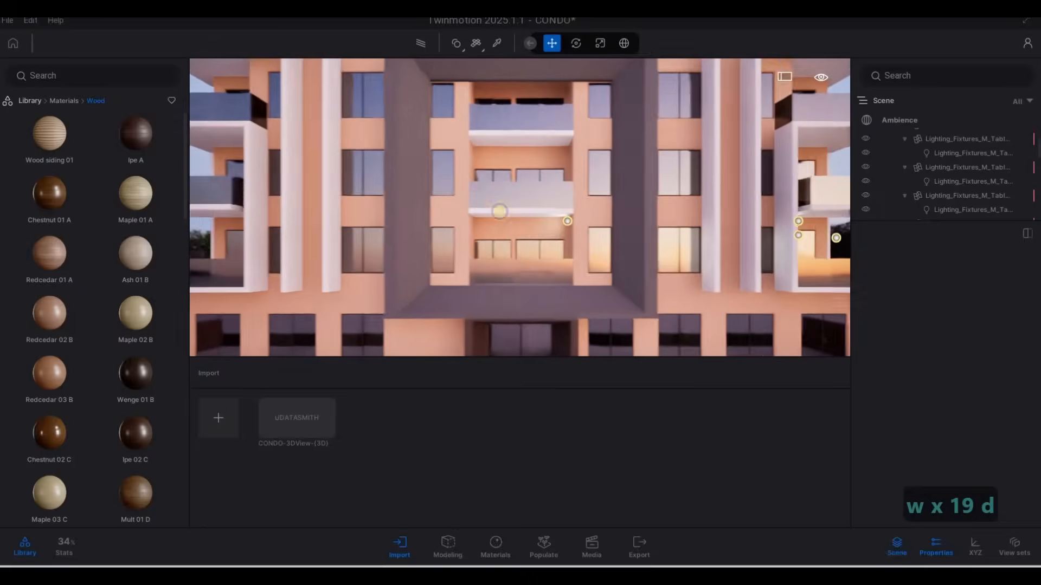
key(d)
key(d)
key(d)
key(d)
key(d)
key(d)
key(s)
key(d)
key(e)
key(w)
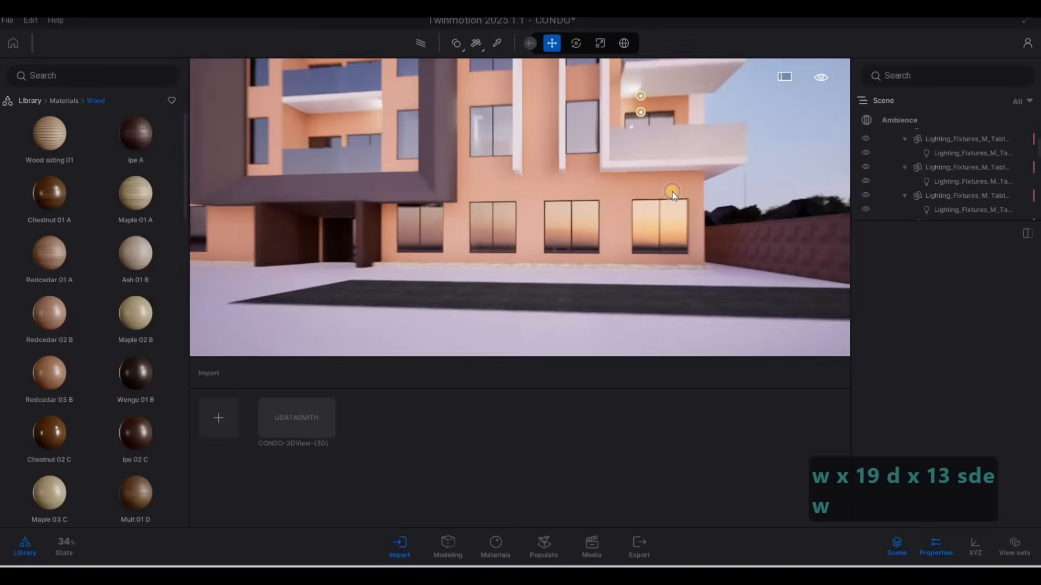
key(w)
key(w)
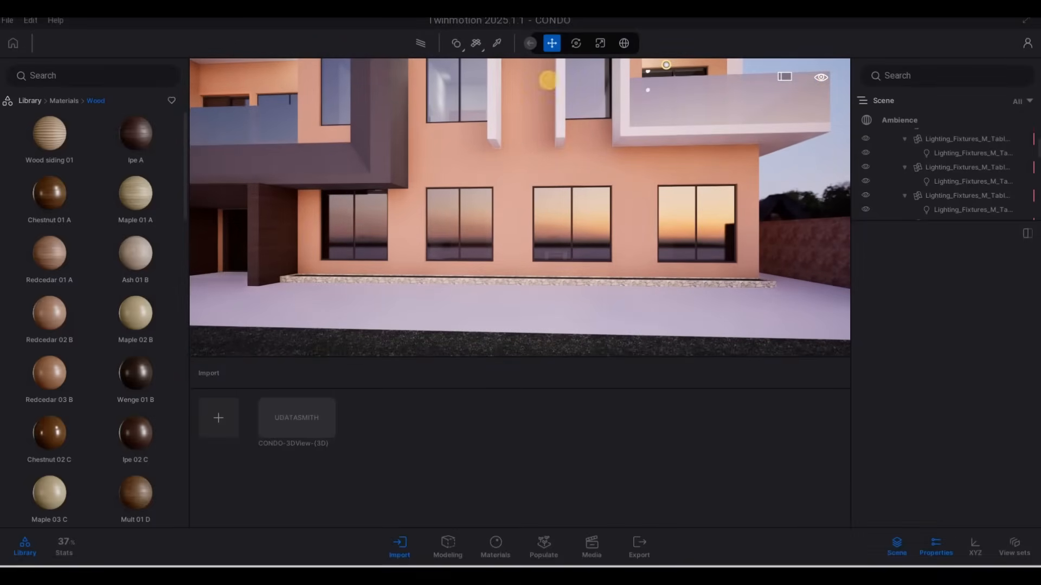
click(497, 43)
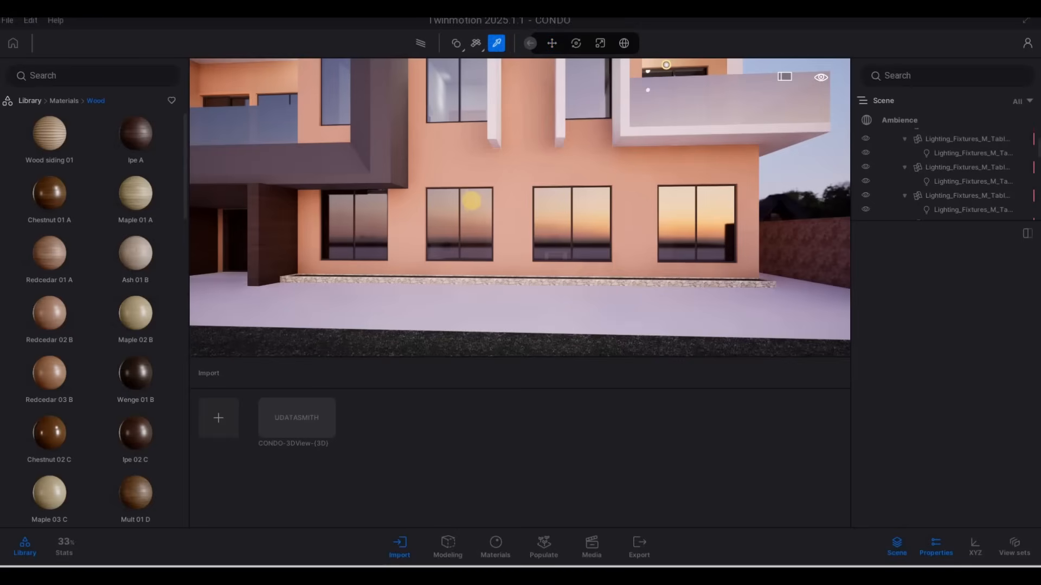
click(476, 201)
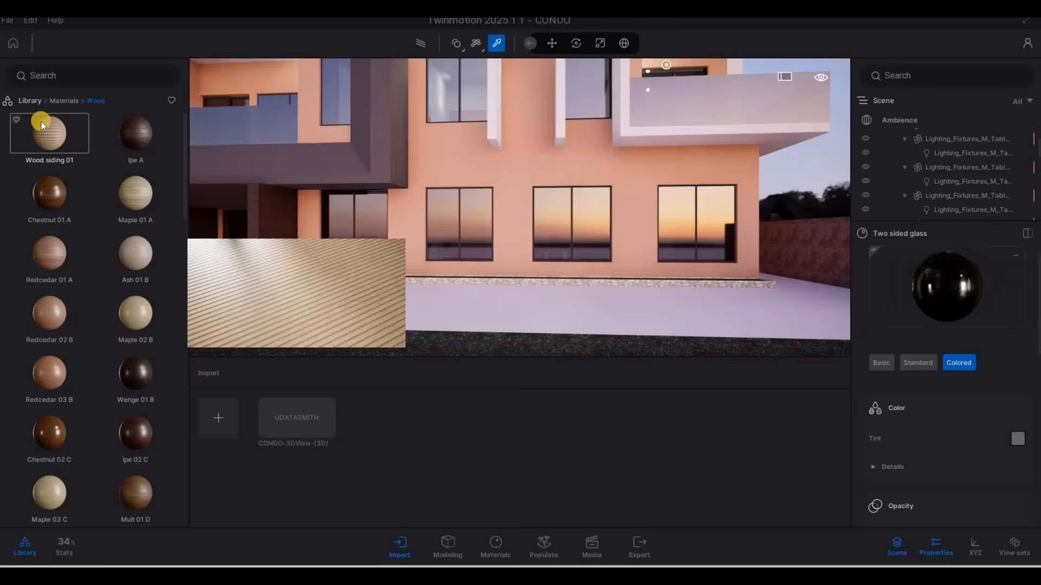
click(61, 101)
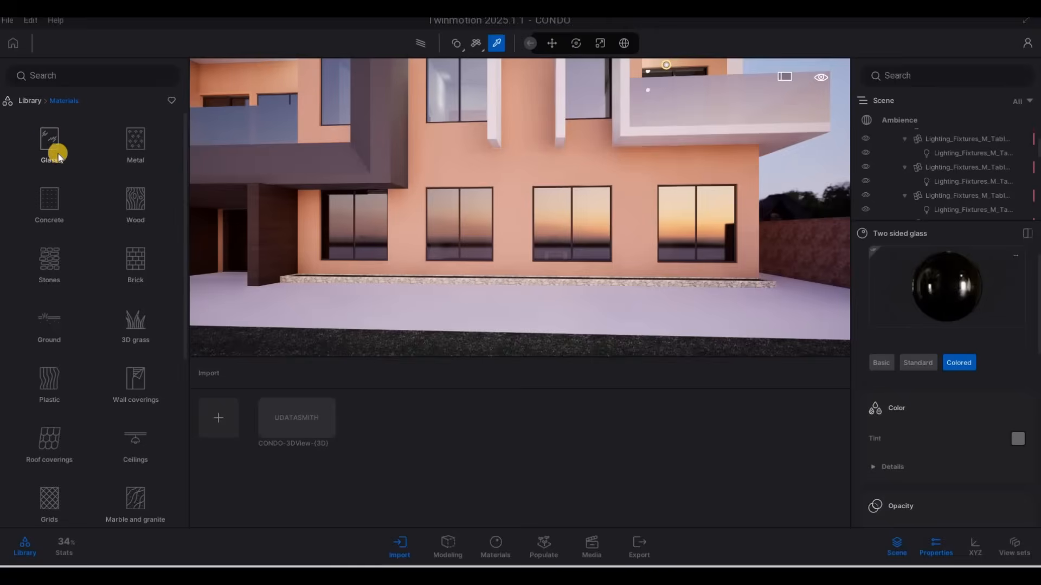
click(57, 154)
drag(460, 211, 470, 214)
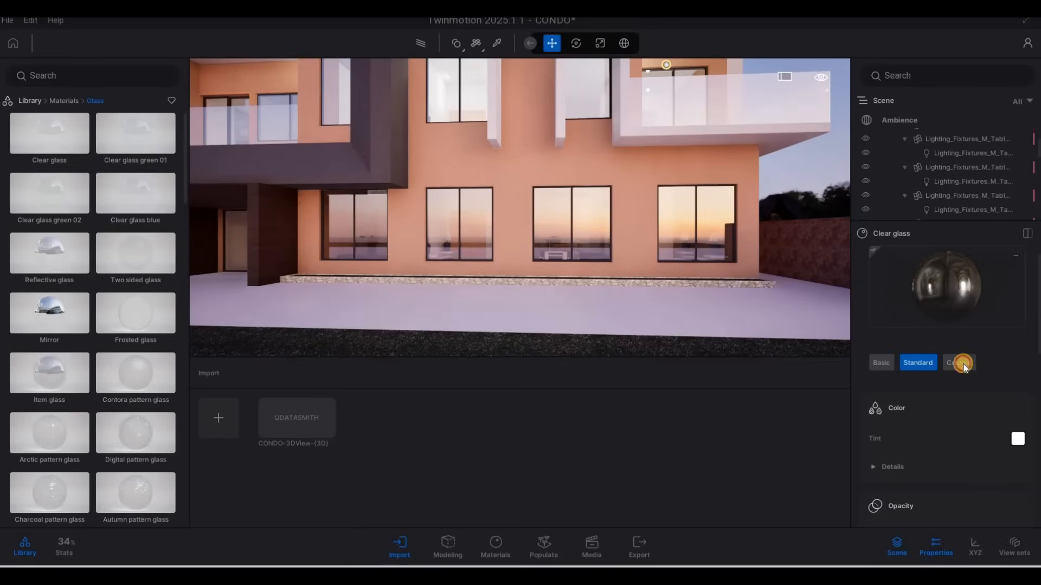
- Darken the tint of the Colored Clear glass on the ground-floor windows to grey with RGB 134, 134, 134
click(1016, 437)
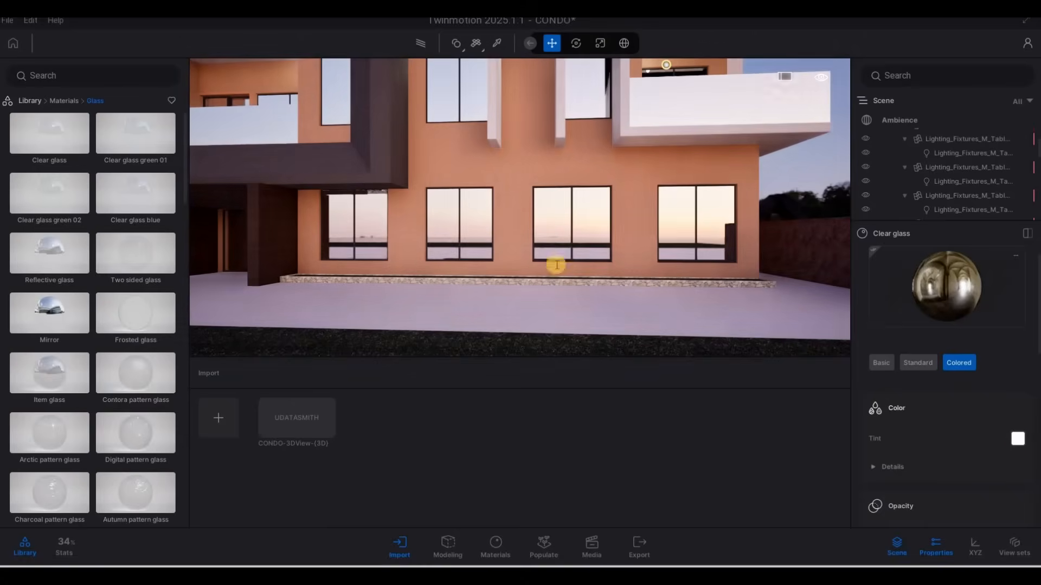
drag(513, 216, 508, 270)
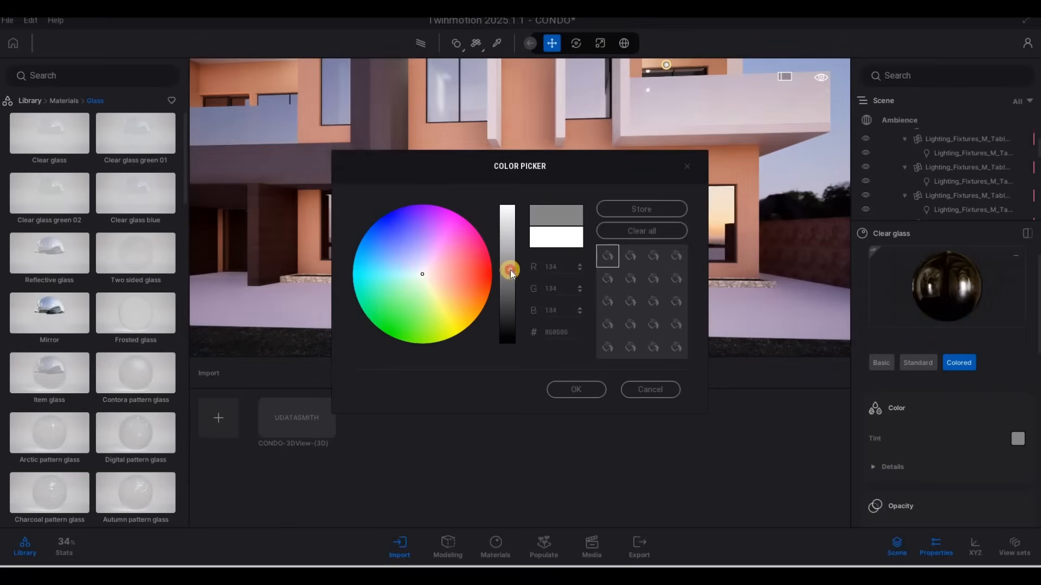
click(566, 389)
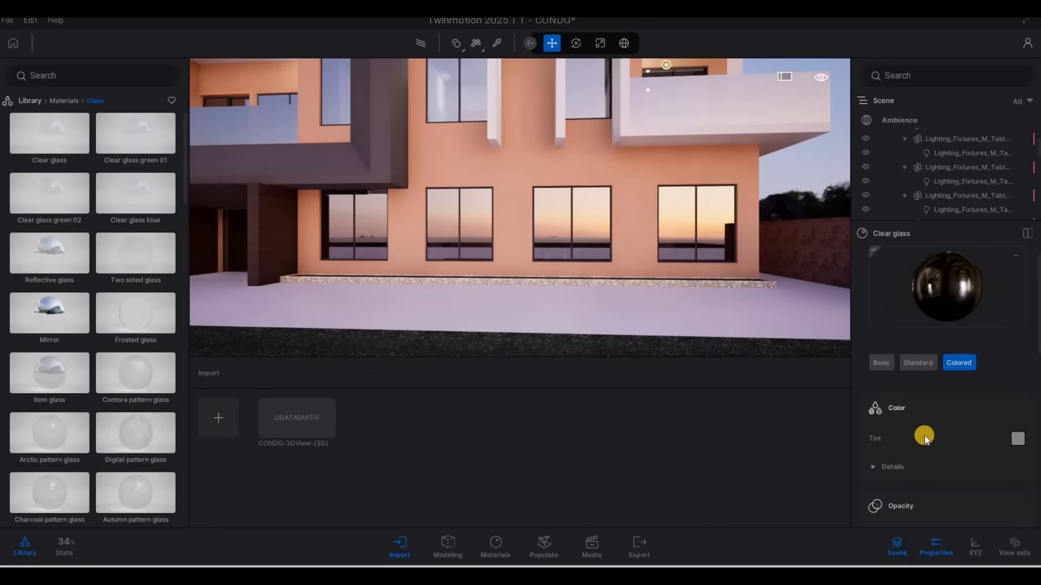
scroll(916, 443, down, 3)
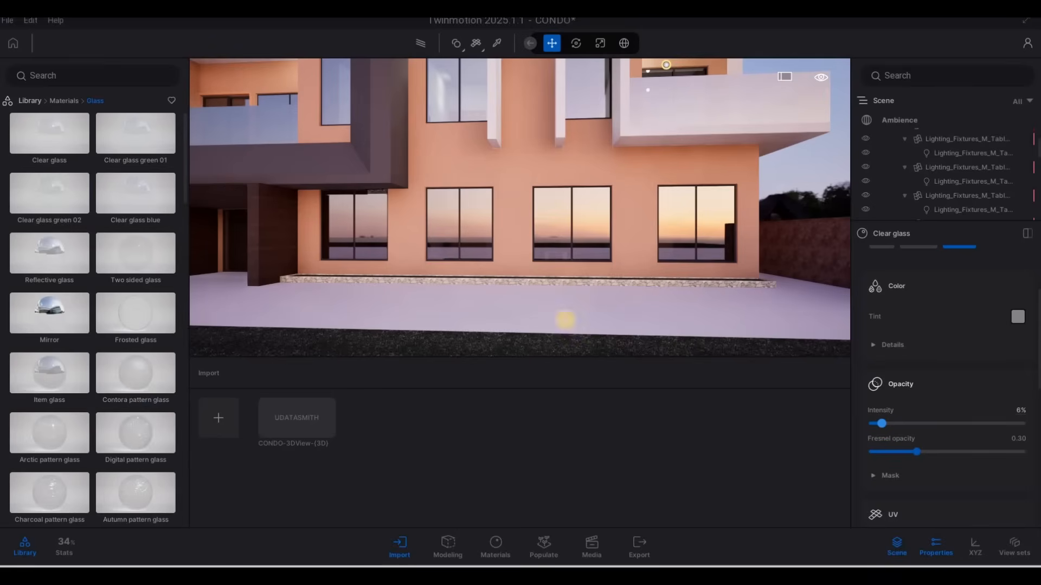
scroll(510, 150, down, 3)
- Pull the view back to examine the tinted ground-floor glass within the building's whole front facade
right_drag(509, 149, 549, 93)
key(a)
key(s)
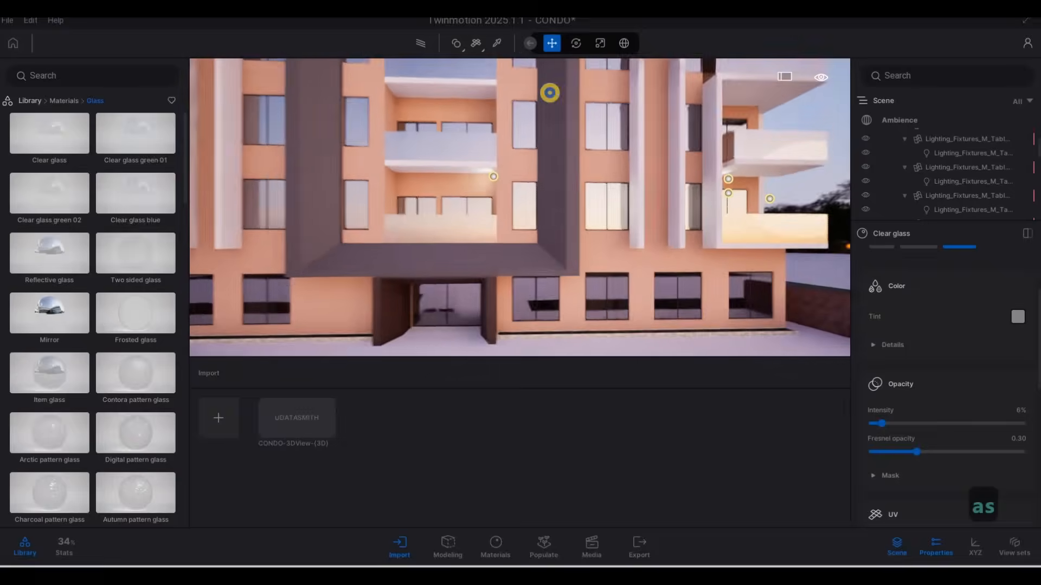
key(s)
key(q)
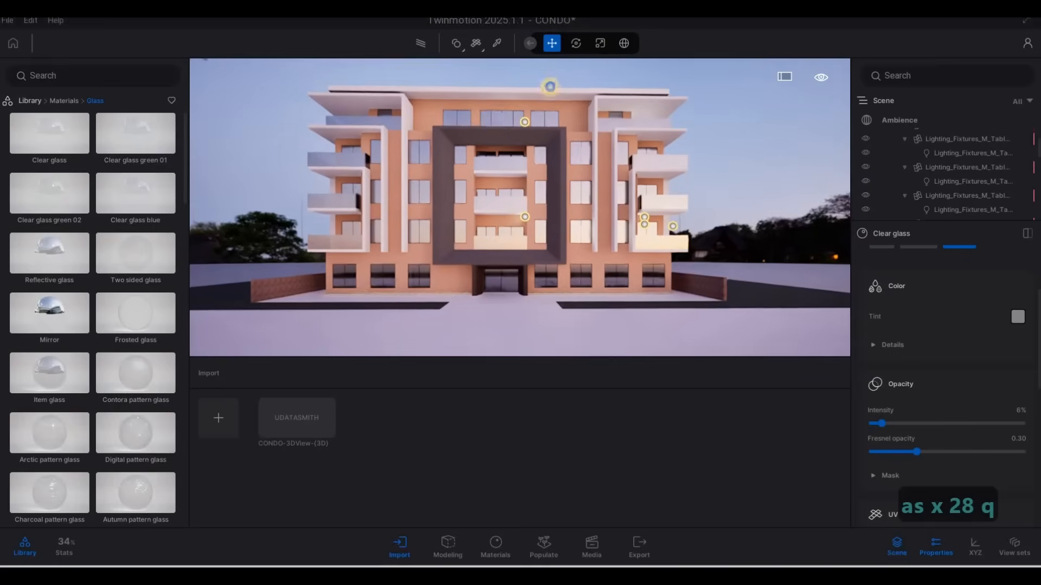
- Preview the condo's front facade with the path tracer and check its quality options
key(w)
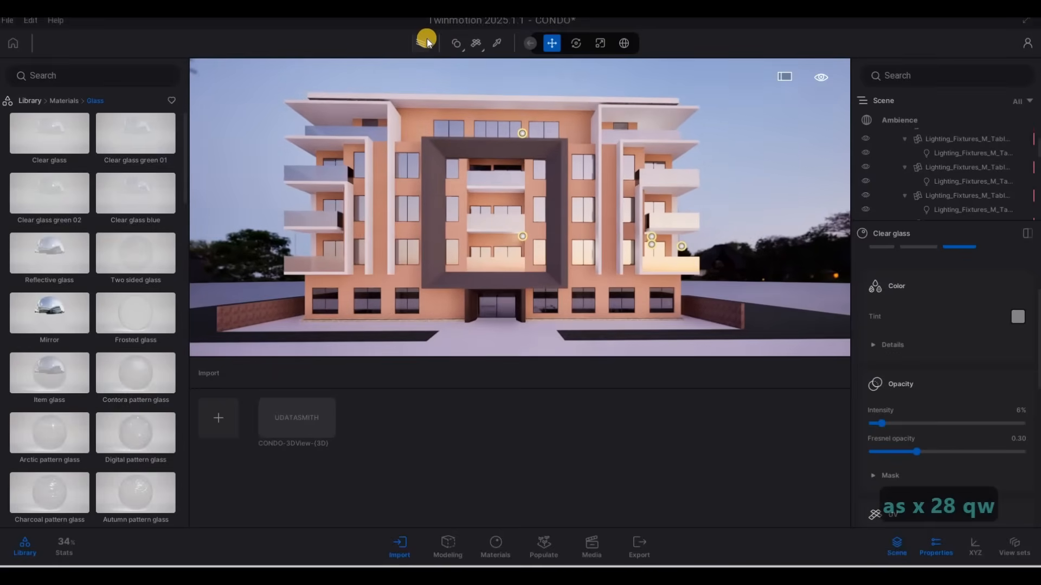
click(426, 40)
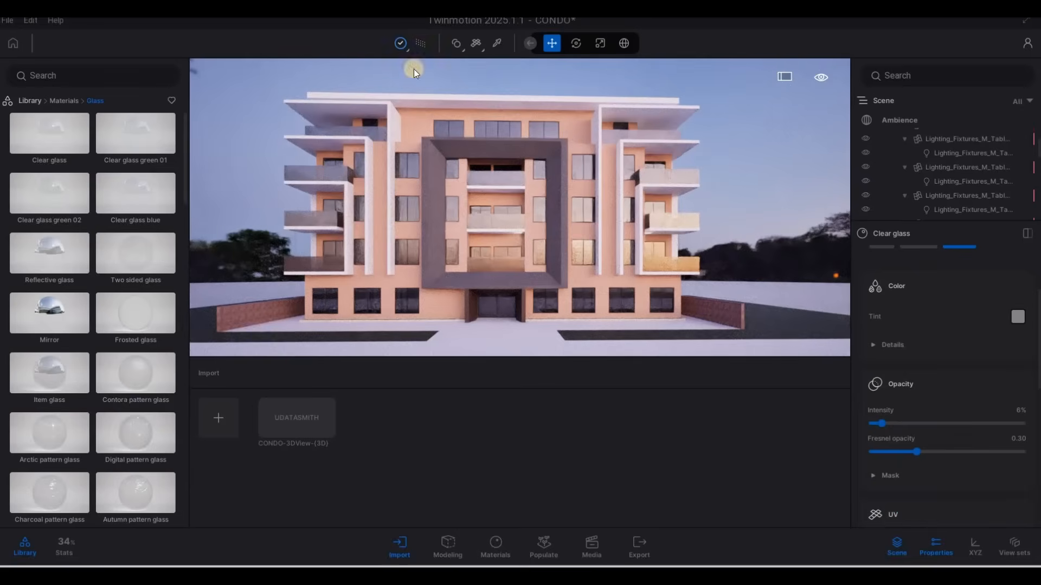
click(397, 44)
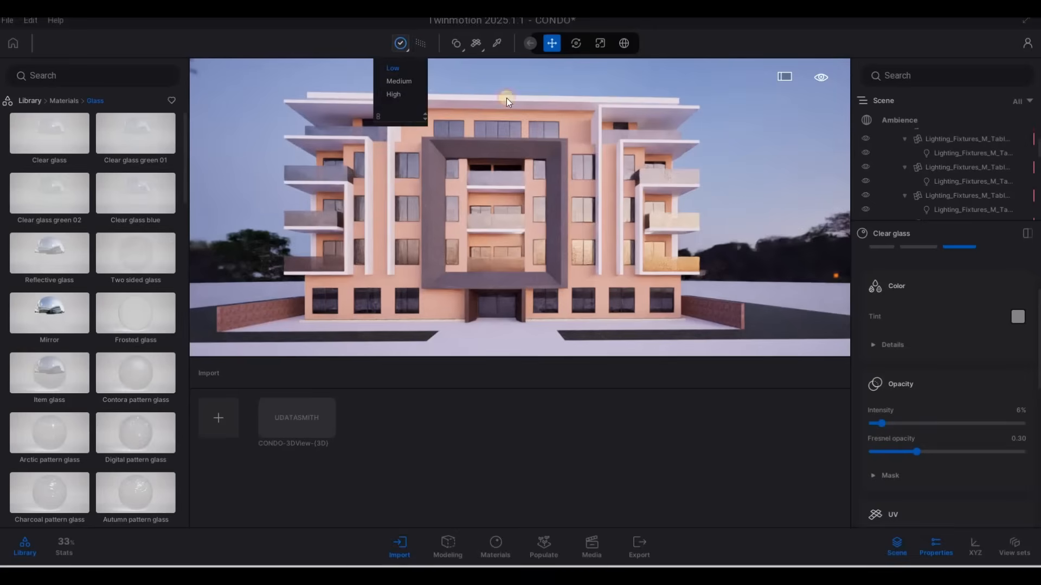
click(670, 291)
- Inspect the table lamps inside the lit apartment behind the balconies and select one lamp's light source
key(w)
key(q)
key(e)
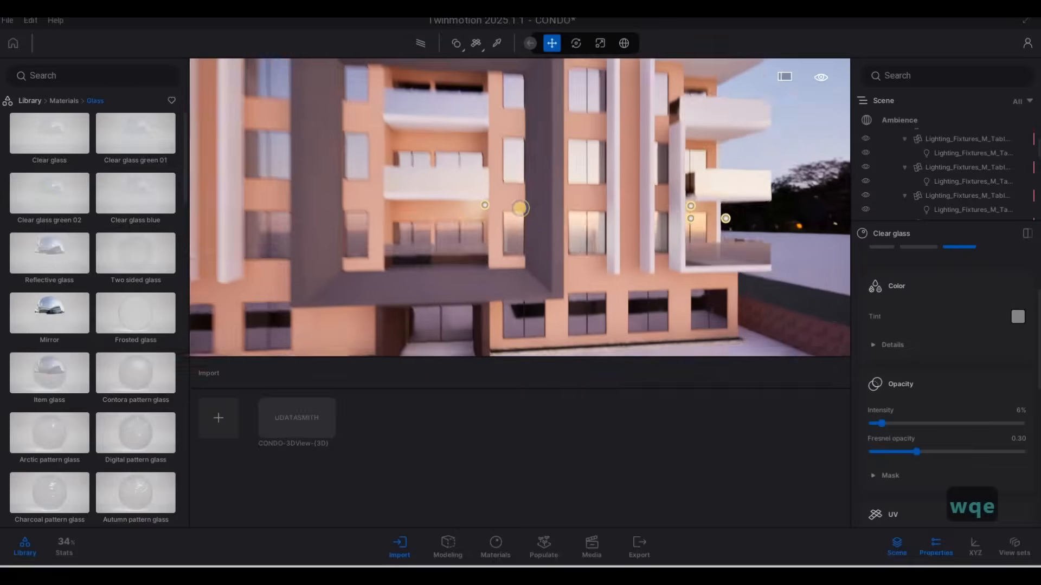
key(q)
right_drag(623, 203, 555, 209)
key(w)
key(s)
key(a)
key(w)
key(w)
key(w)
key(d)
key(w)
key(a)
key(s)
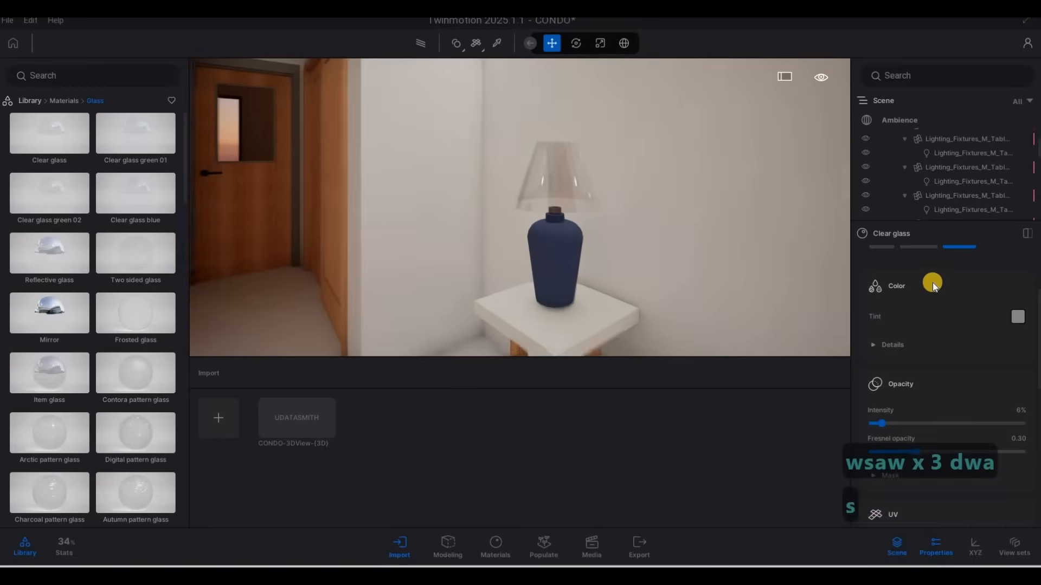
scroll(933, 282, up, 1)
click(952, 181)
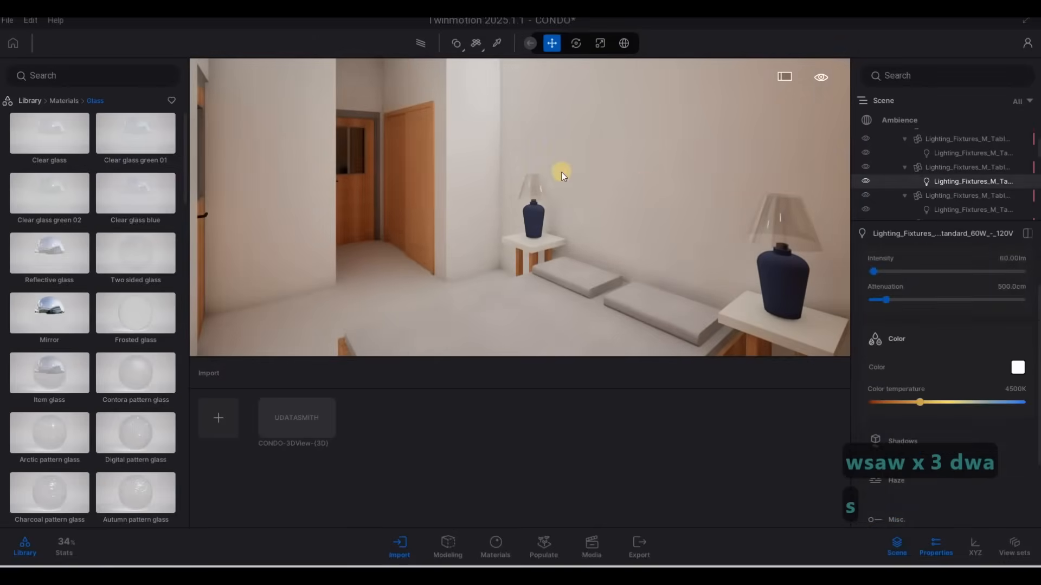
- Delete the light sources of the four table lamps in the apartment behind the lower corner balcony
key(s)
key(d)
key(d)
key(d)
key(w)
key(w)
key(w)
key(w)
key(w)
key(w)
key(w)
key(w)
key(w)
key(w)
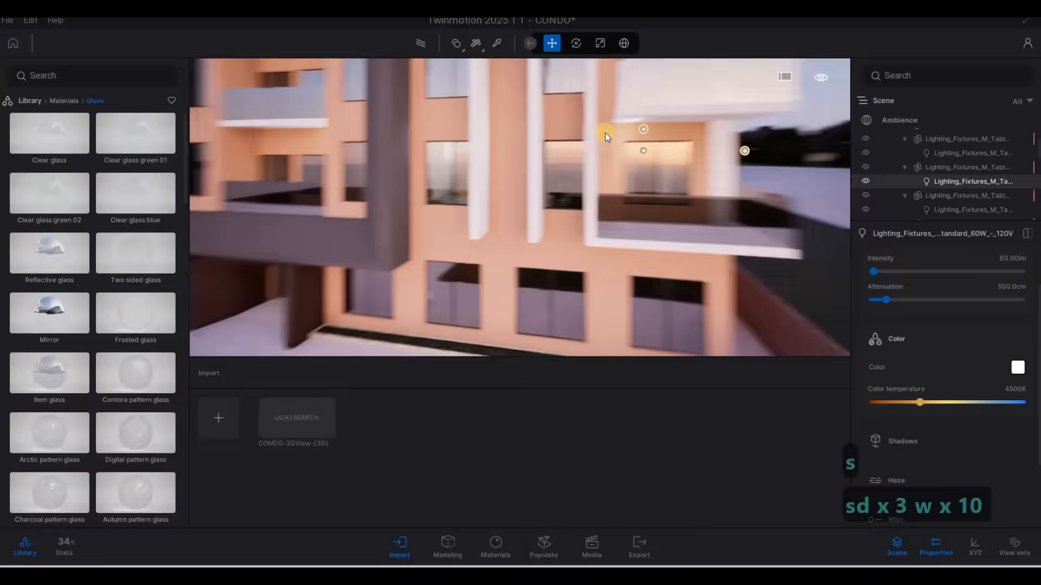
key(w)
key(w)
key(w)
key(w)
key(w)
key(w)
key(w)
key(w)
key(s)
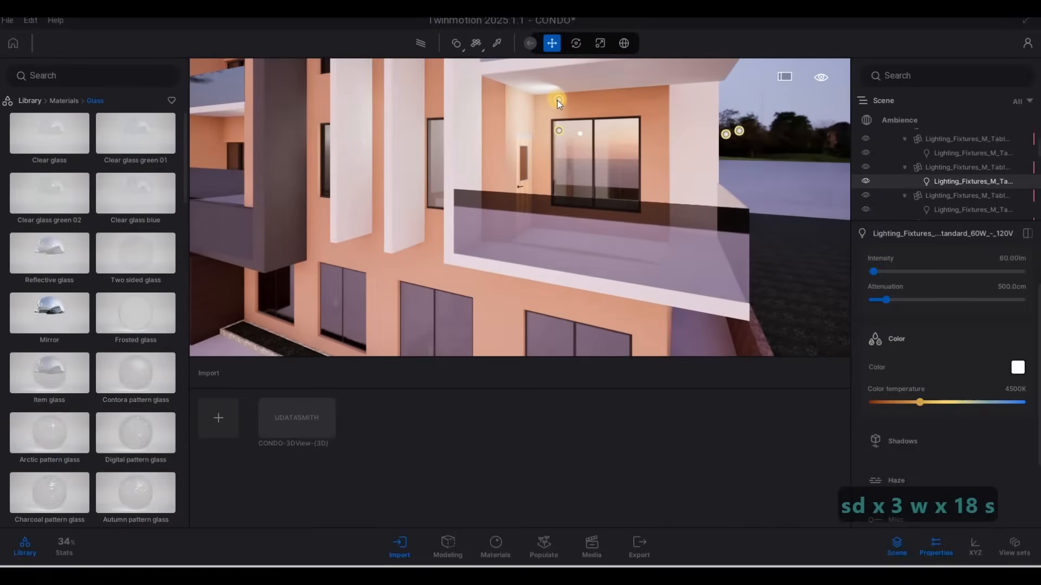
click(558, 100)
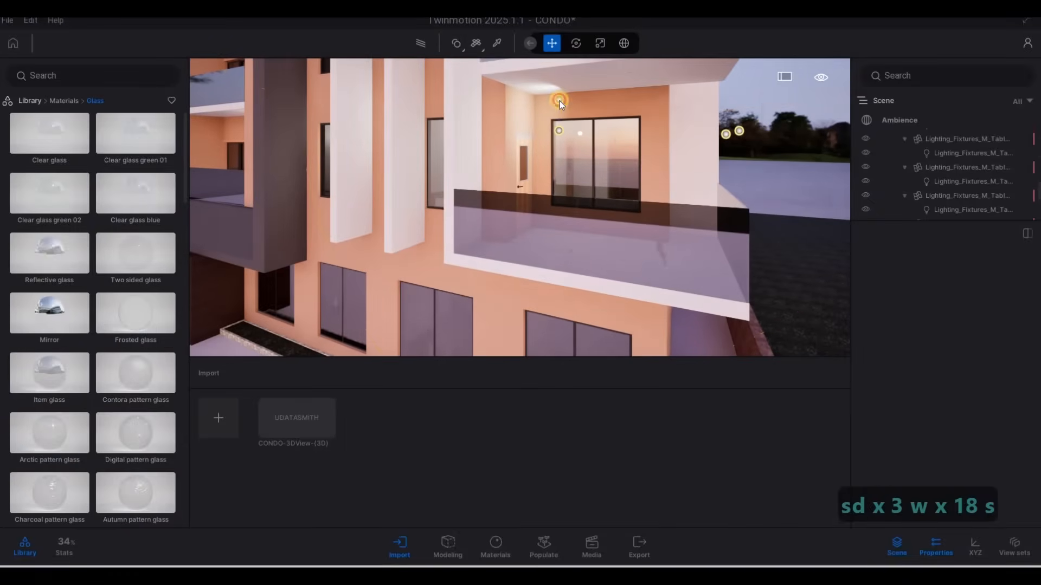
ctrl+click(957, 207)
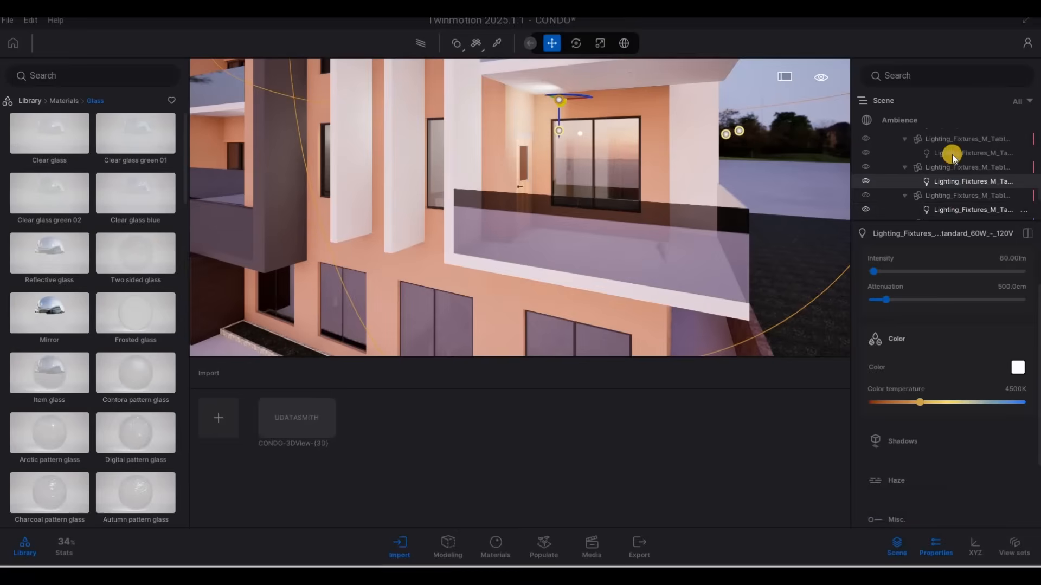
ctrl+click(951, 155)
scroll(938, 181, down, 2)
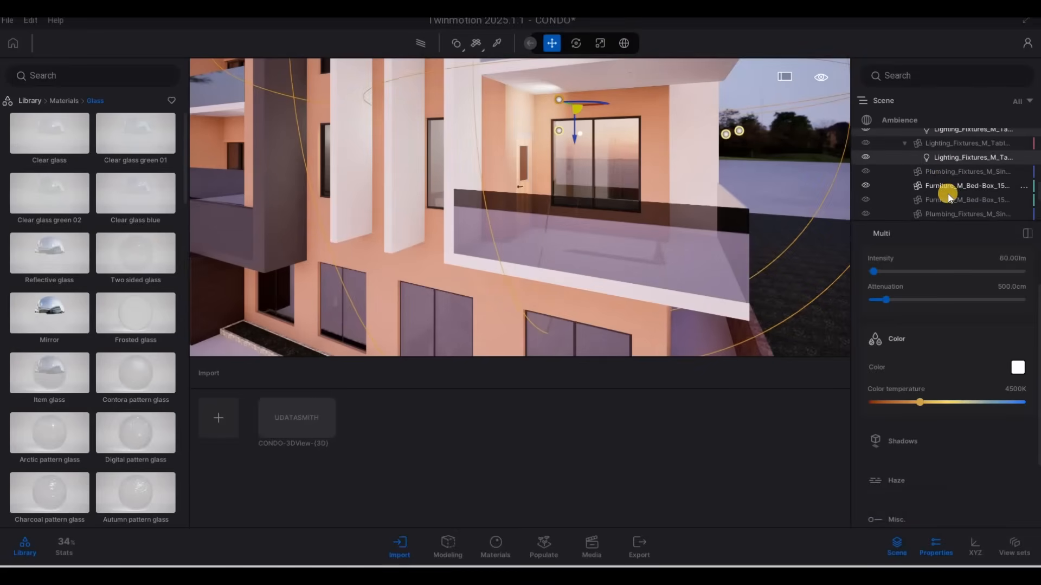
scroll(948, 193, up, 3)
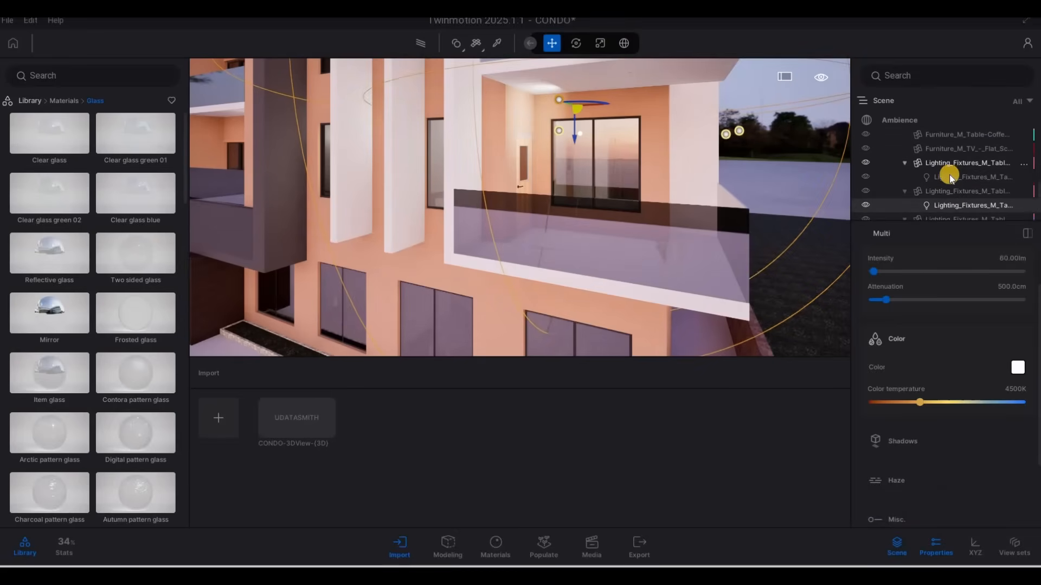
ctrl+click(949, 177)
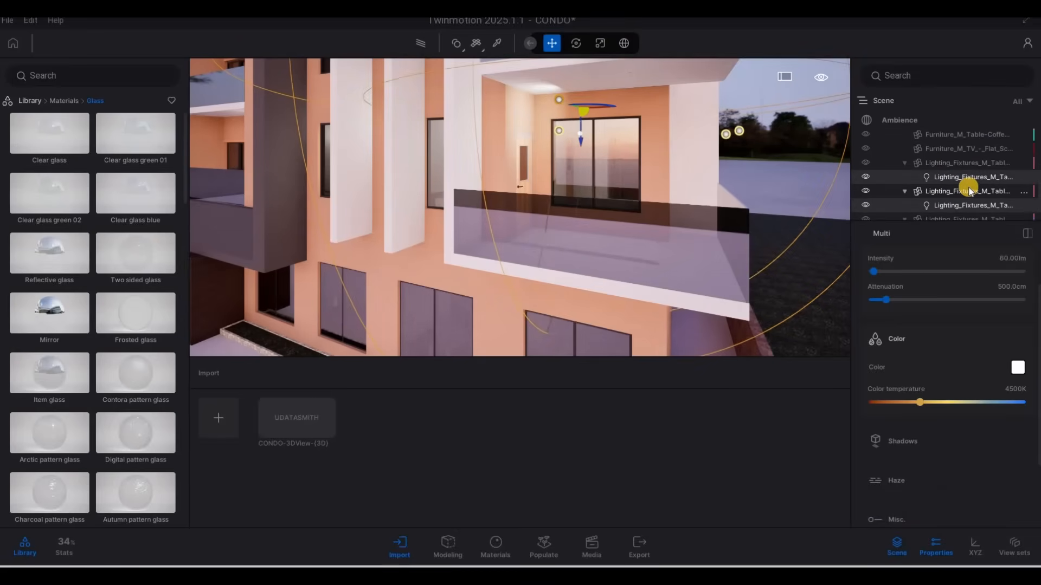
key(Delete)
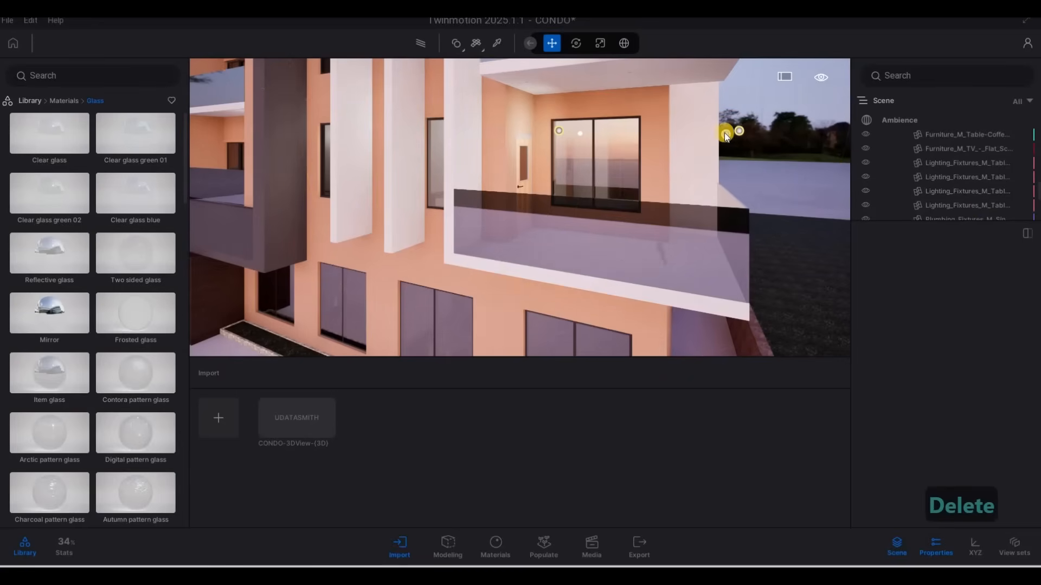
- Delete the light sources of the two table lamps beyond the building's outer corner
click(727, 133)
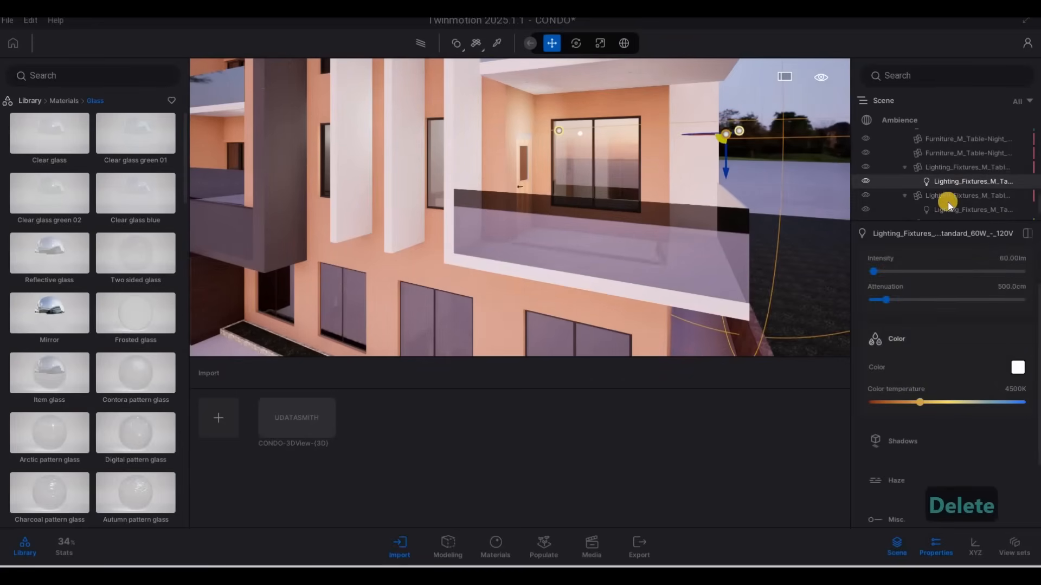
ctrl+click(956, 209)
scroll(954, 207, down, 2)
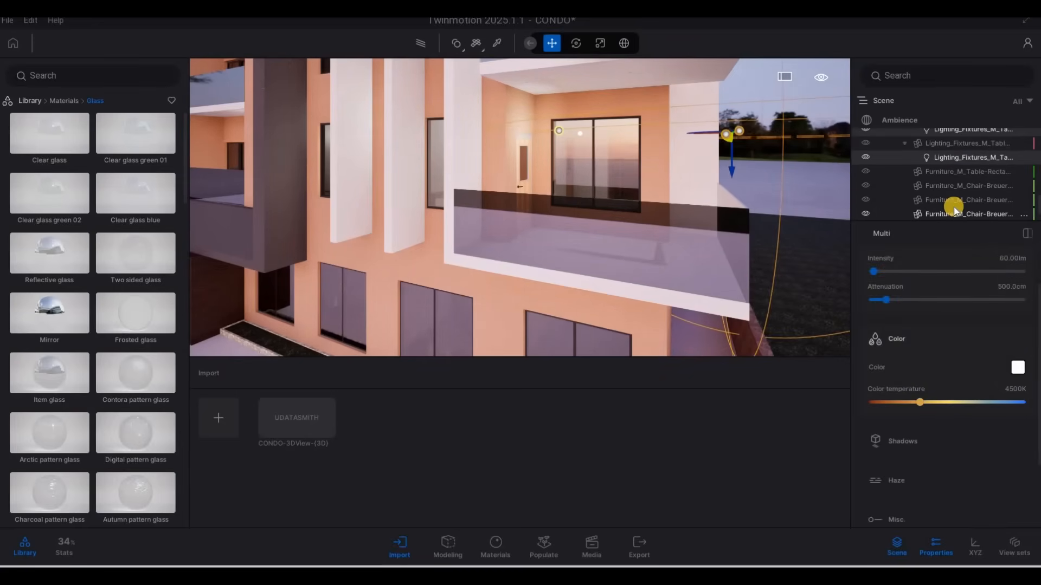
scroll(952, 209, down, 1)
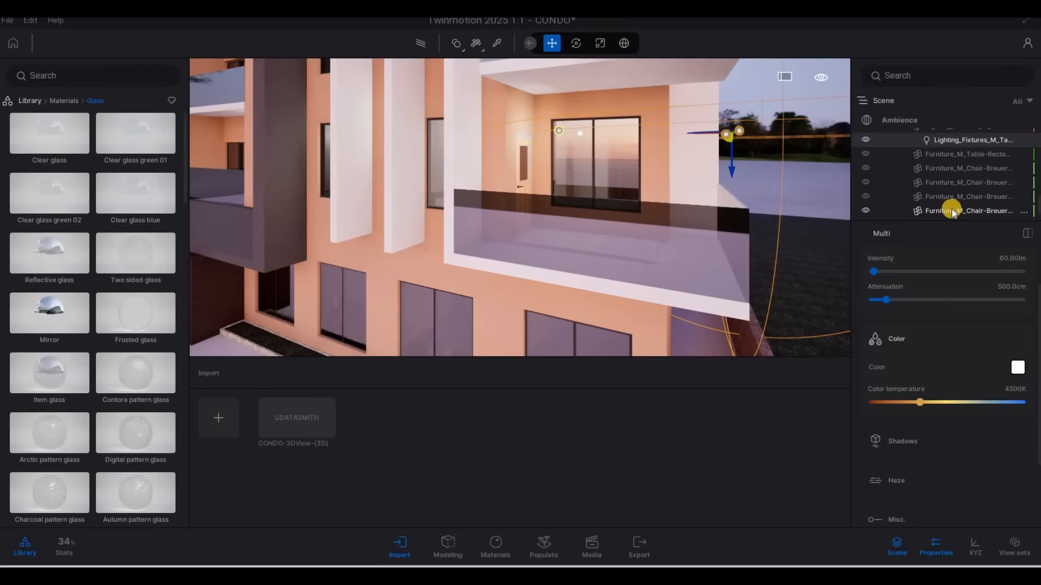
key(Delete)
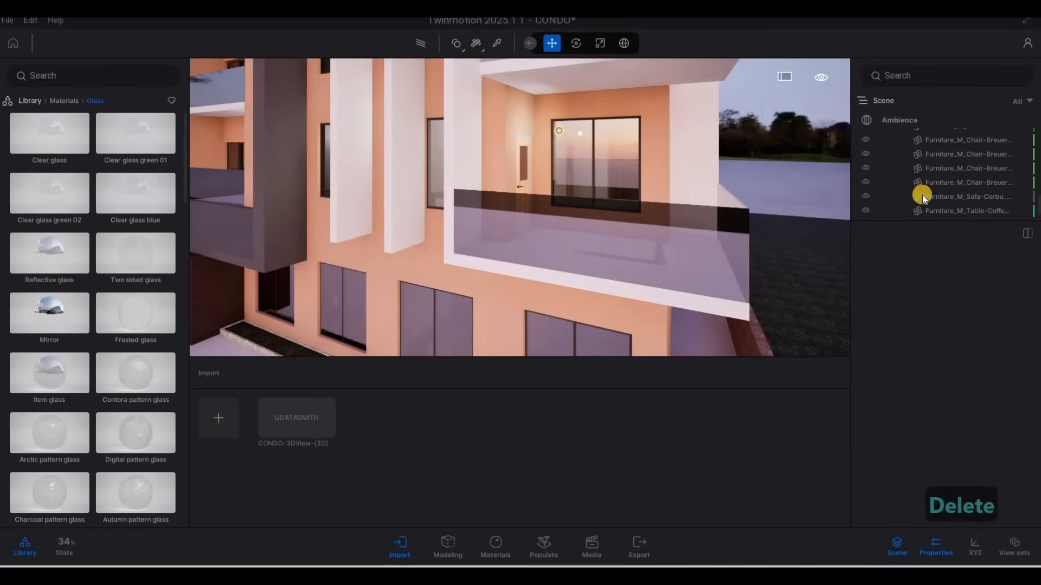
- Delete the two remaining table lamp light sources around the lower corner balcony's window
scroll(922, 194, down, 3)
click(939, 194)
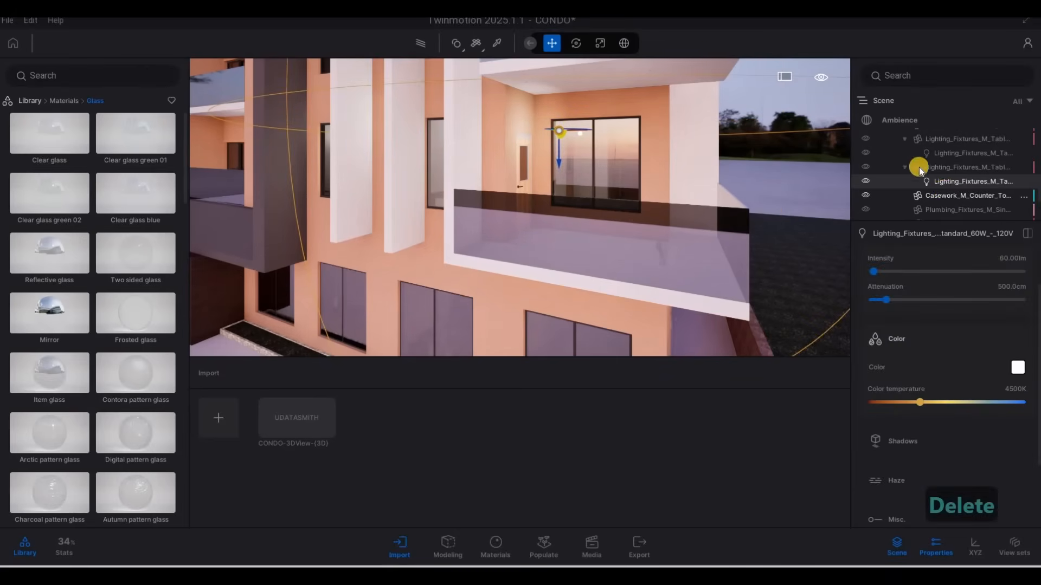
key(Delete)
click(933, 153)
scroll(952, 200, up, 3)
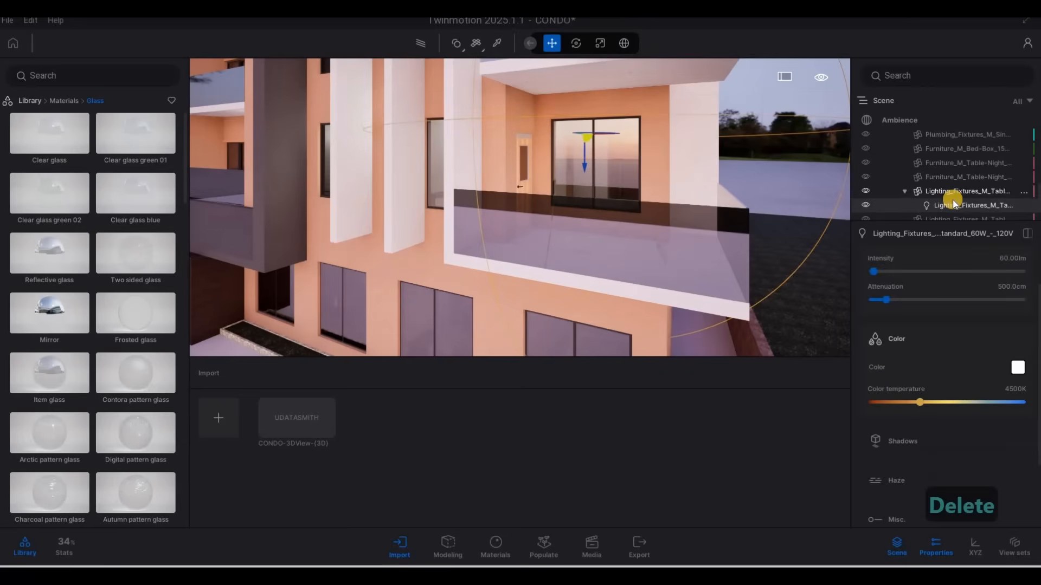
key(Delete)
- Delete the table lamp light source behind the top-floor windows above the central frame
key(a)
key(a)
key(a)
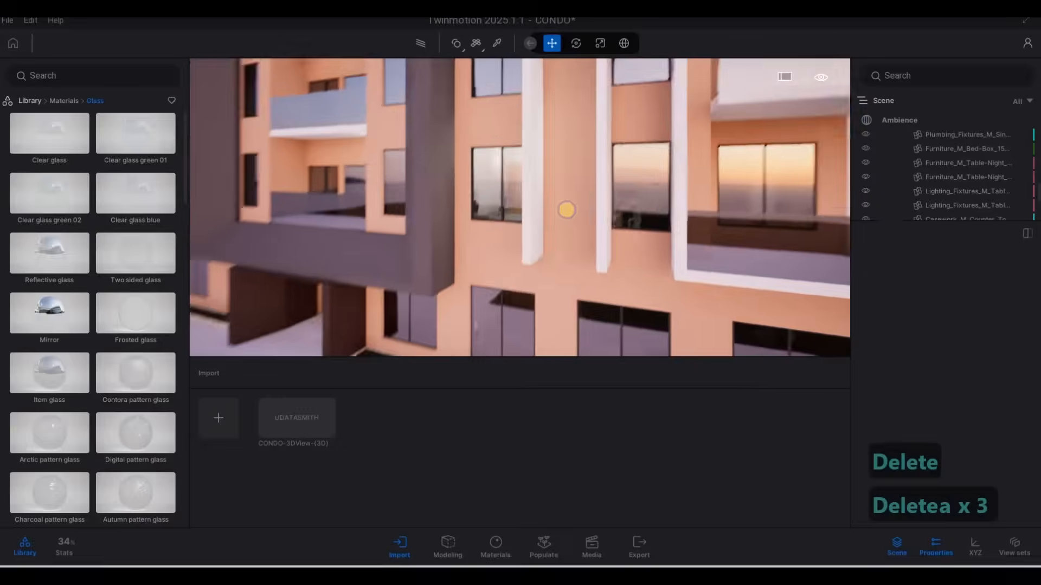
key(q)
key(a)
key(a)
key(a)
key(a)
key(a)
key(a)
key(a)
key(a)
key(w)
key(q)
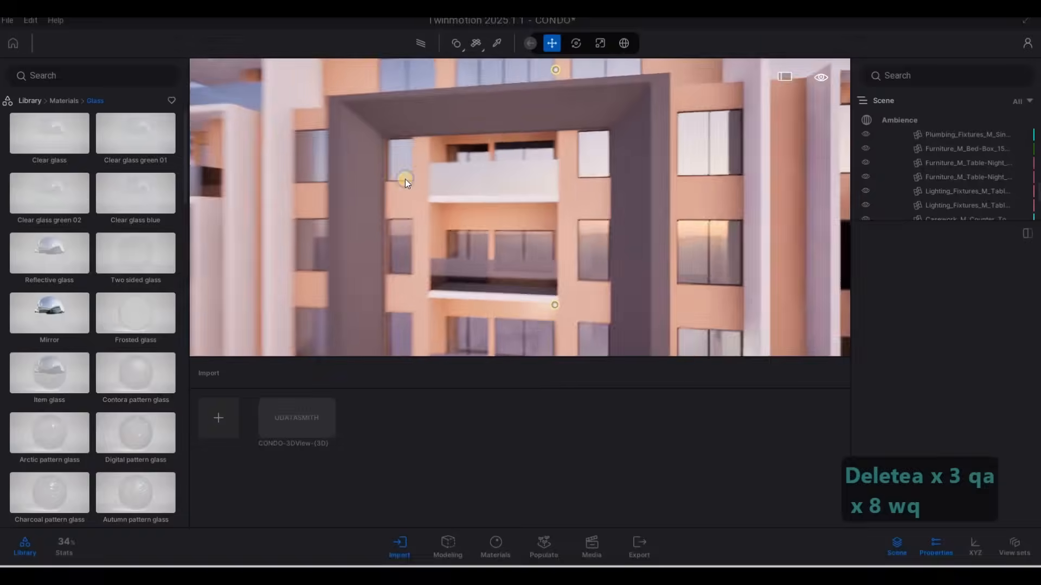
key(q)
key(q)
click(588, 236)
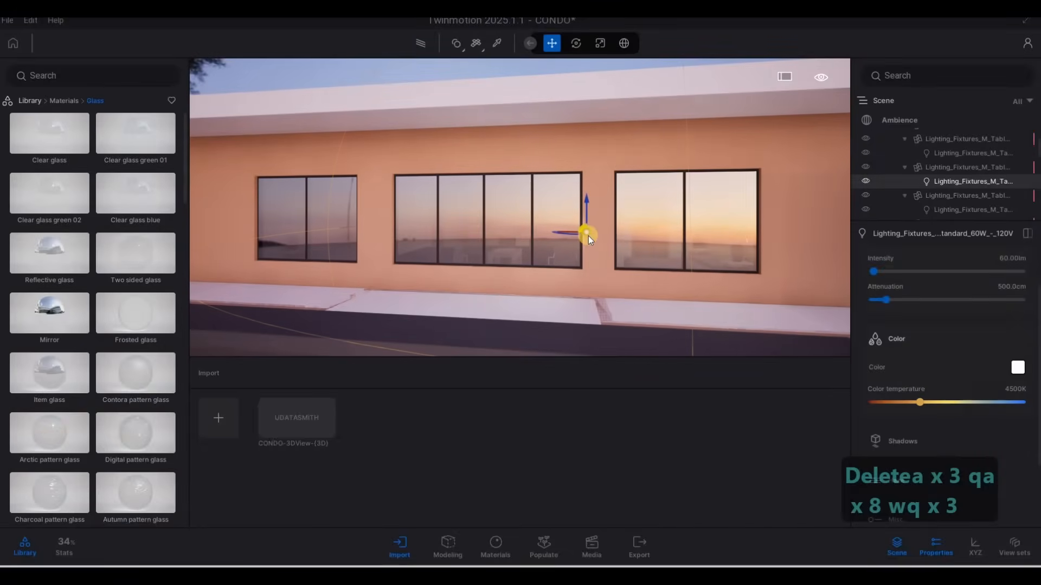
key(Delete)
- Delete the table lamp light source at the central balconies inside the dark facade frame
key(s)
key(e)
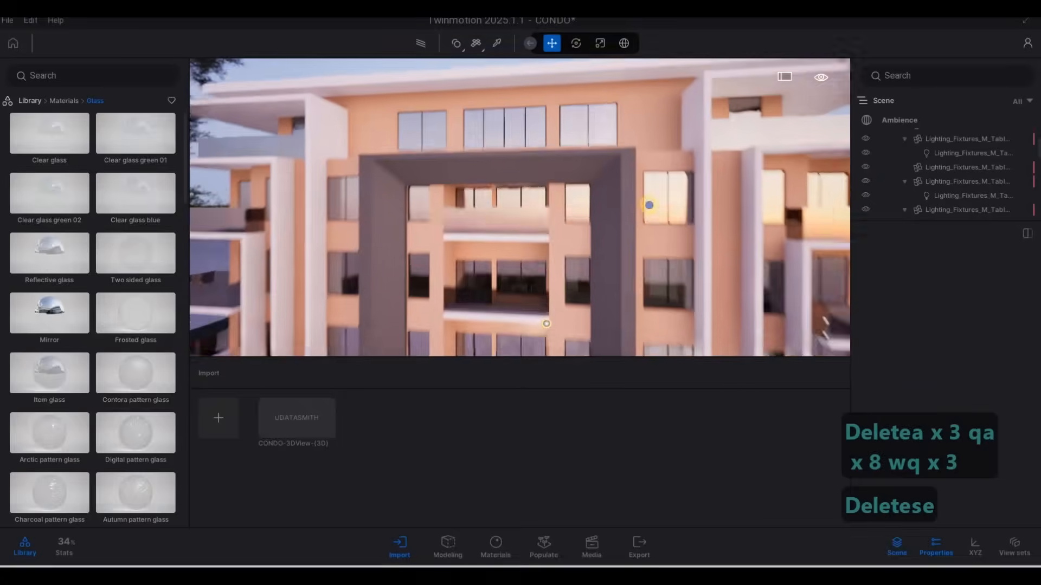
key(e)
key(e)
key(e)
key(a)
key(e)
key(w)
key(w)
click(555, 245)
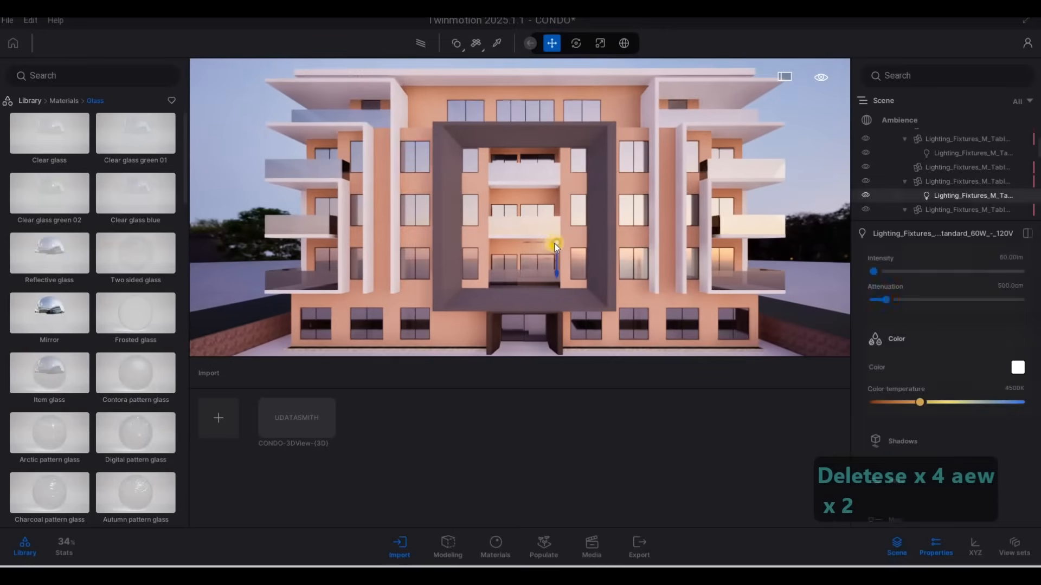
key(Delete)
- Check the front facade in a path-traced preview and return to the standard real-time view
key(e)
key(w)
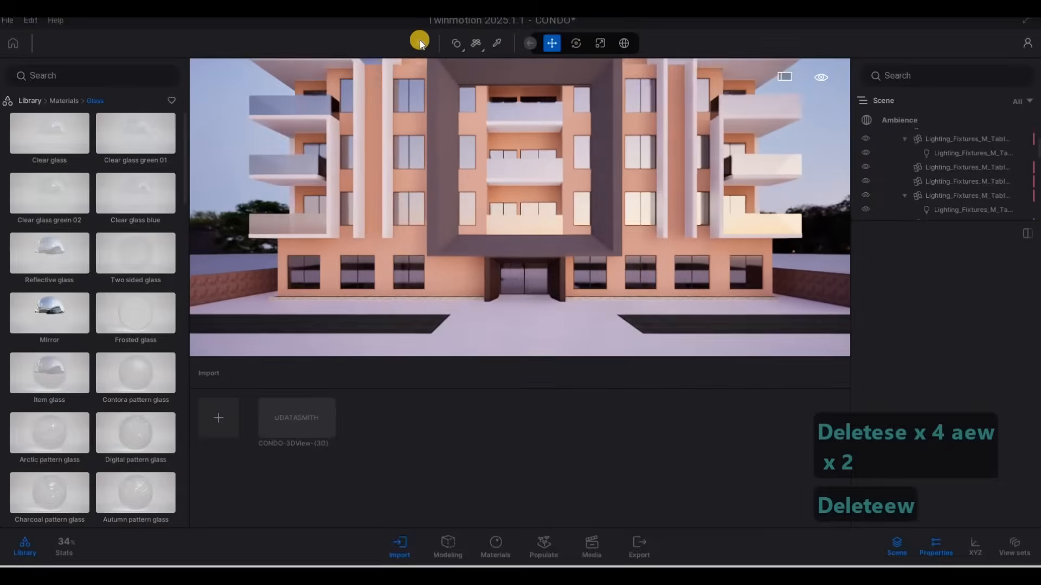
key(q)
click(419, 41)
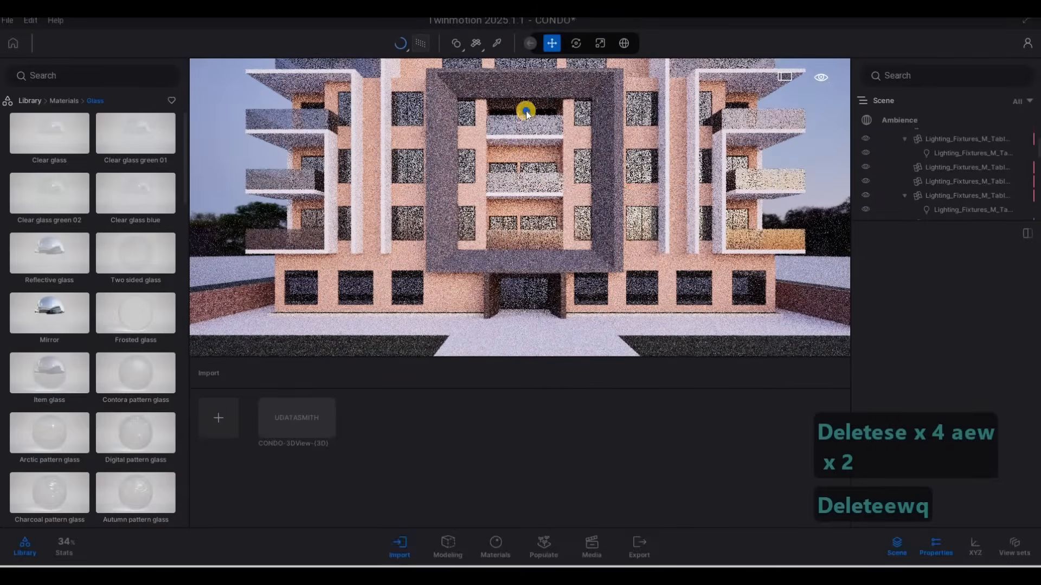
click(421, 43)
- Sample the Aluminum material from the balcony's sliding window frame and apply it to the adjacent wooden door and its frame
key(q)
key(w)
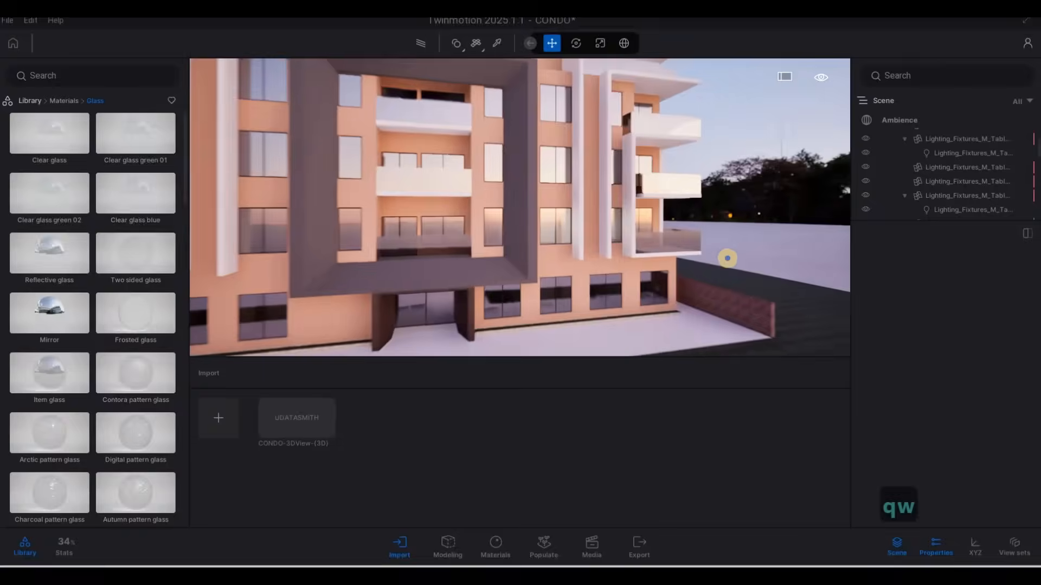
key(w)
right_drag(727, 258, 542, 155)
key(s)
key(d)
key(s)
key(w)
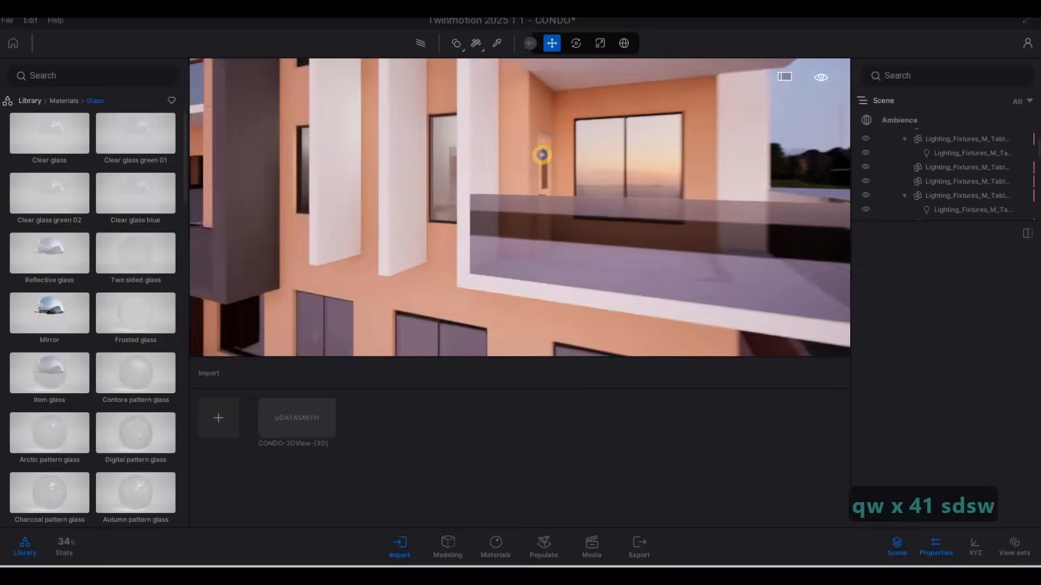
key(w)
key(d)
key(d)
right_drag(311, 158, 705, 164)
key(w)
key(q)
key(a)
key(w)
key(s)
key(d)
key(d)
key(w)
right_drag(638, 128, 548, 111)
key(a)
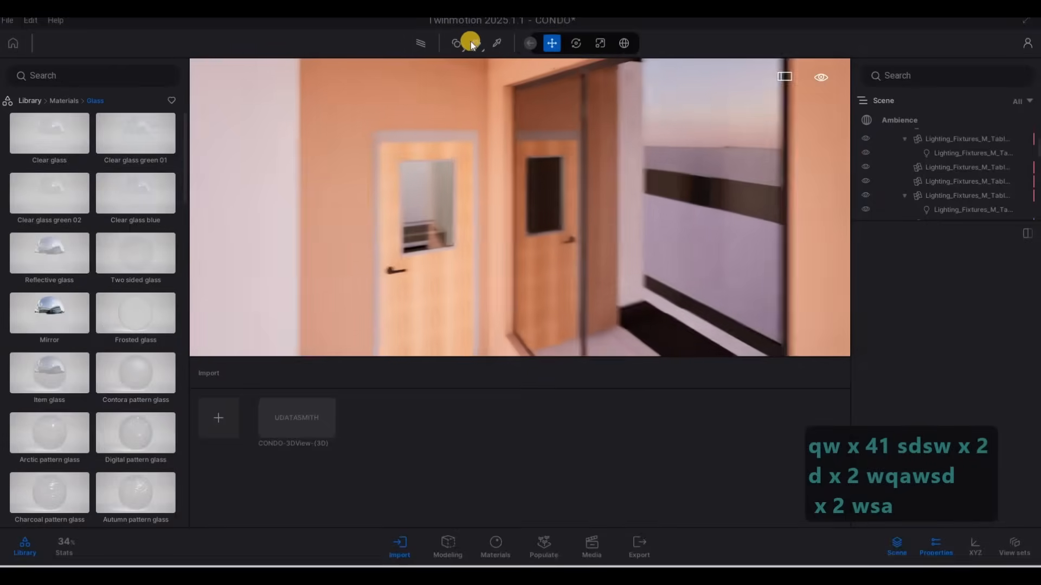
click(496, 43)
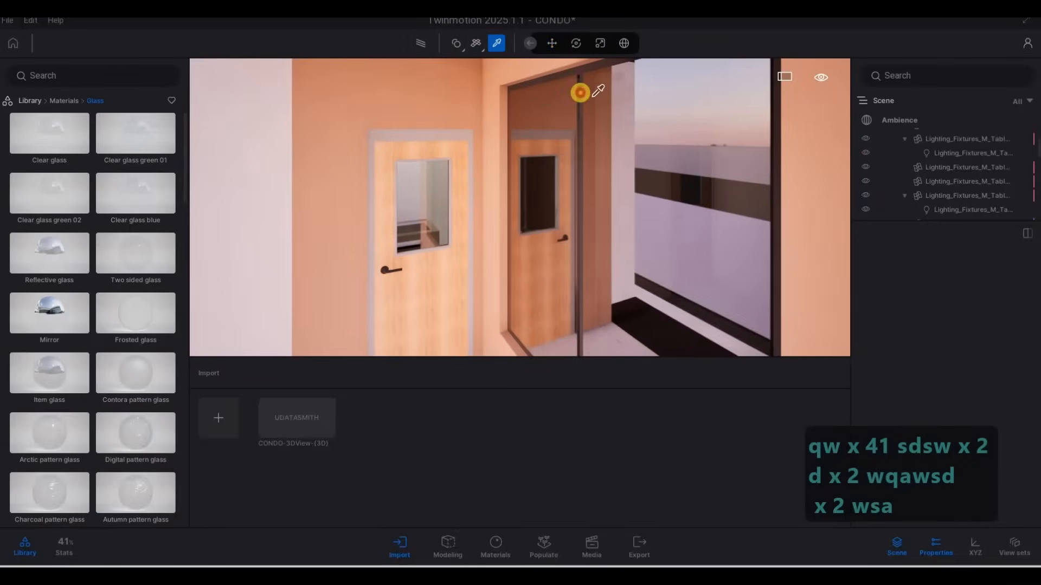
click(617, 103)
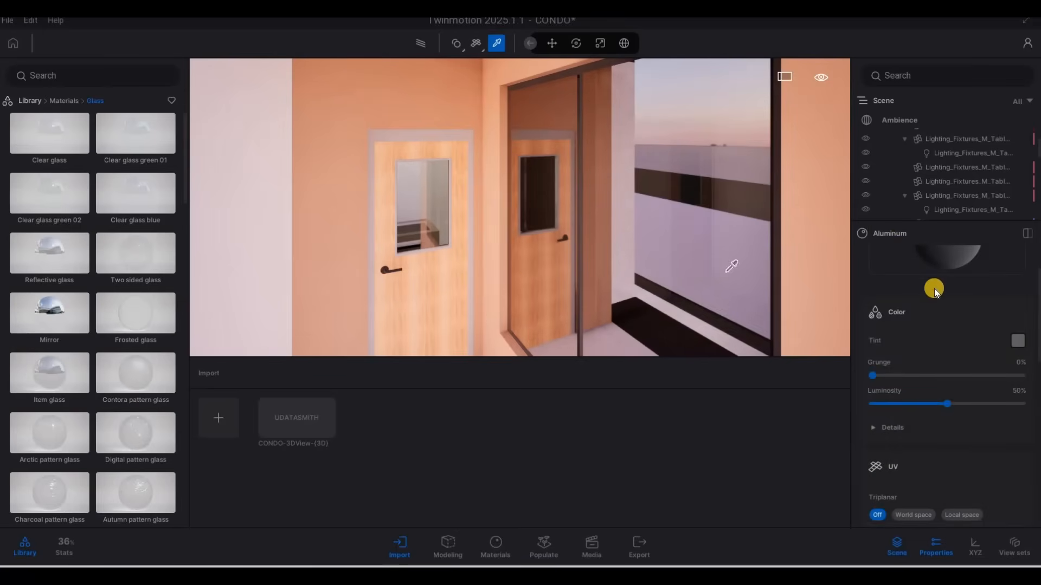
scroll(935, 288, up, 1)
drag(935, 288, 431, 287)
click(715, 265)
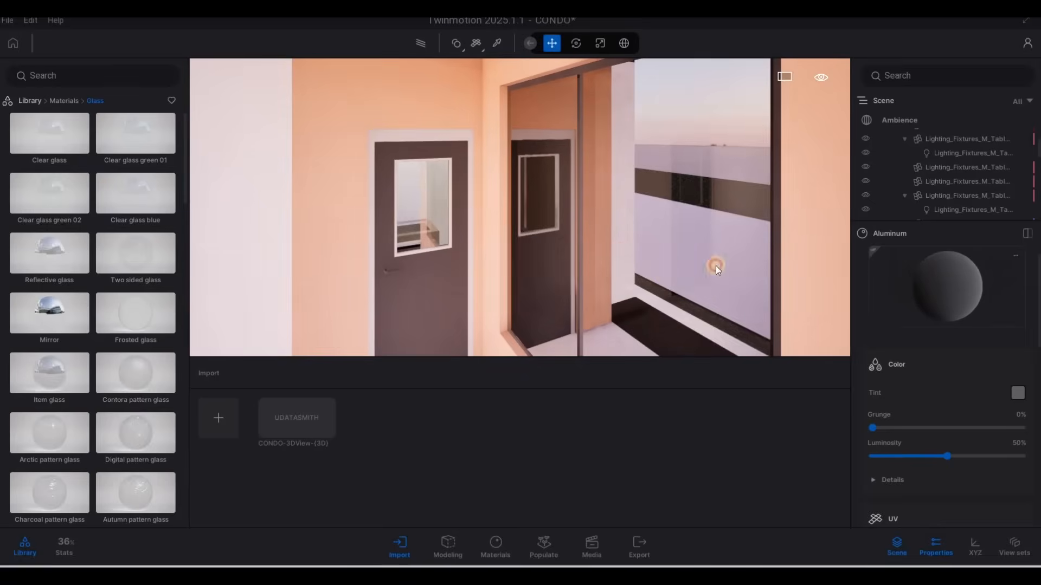
drag(491, 219, 471, 212)
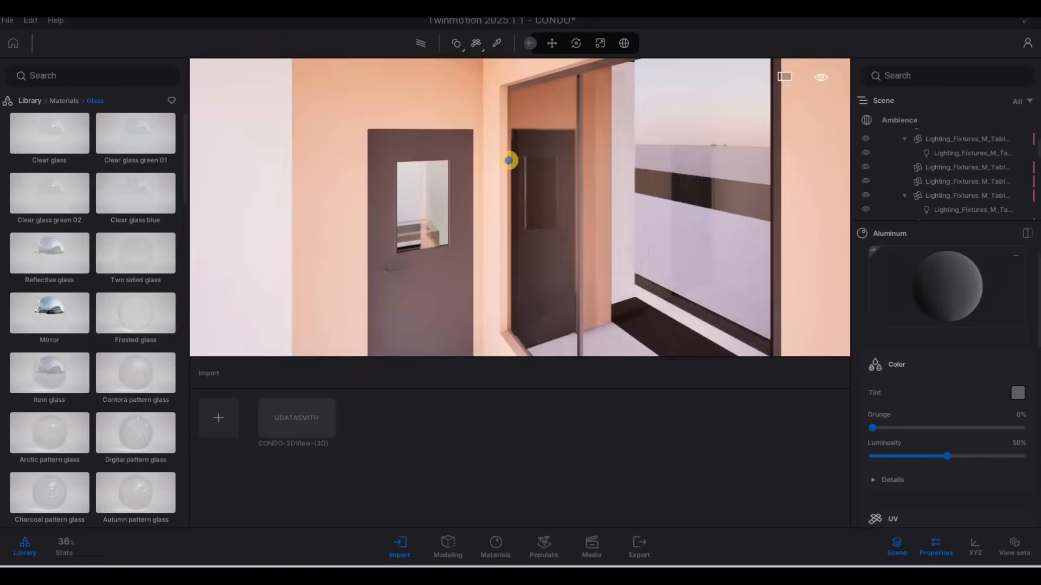
- Inspect the front facade's balconies, entrance area and ground-floor windows up close
key(a)
key(a)
key(a)
key(a)
key(a)
key(s)
key(a)
key(w)
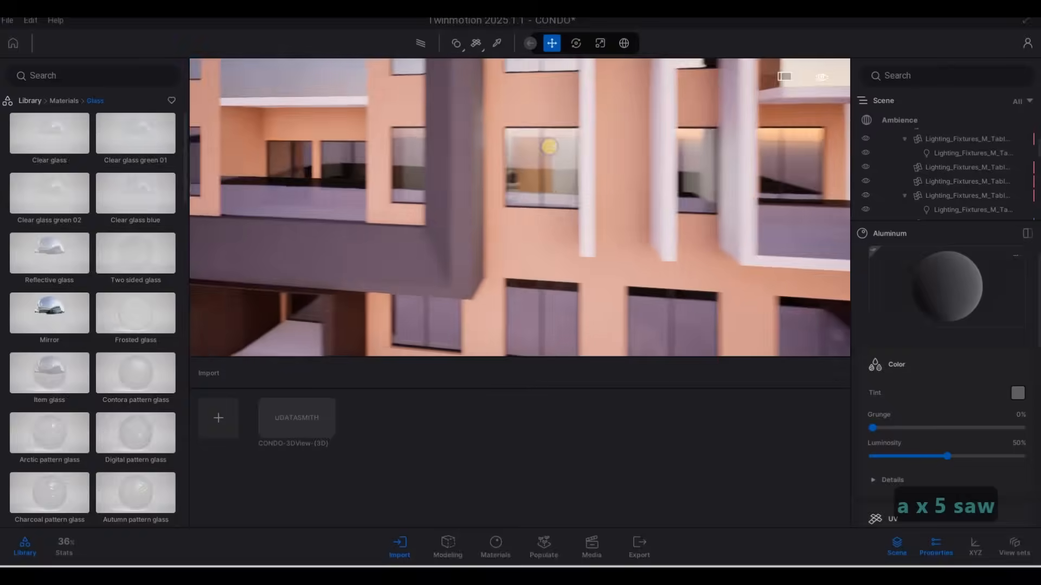
key(w)
key(d)
key(d)
key(d)
key(w)
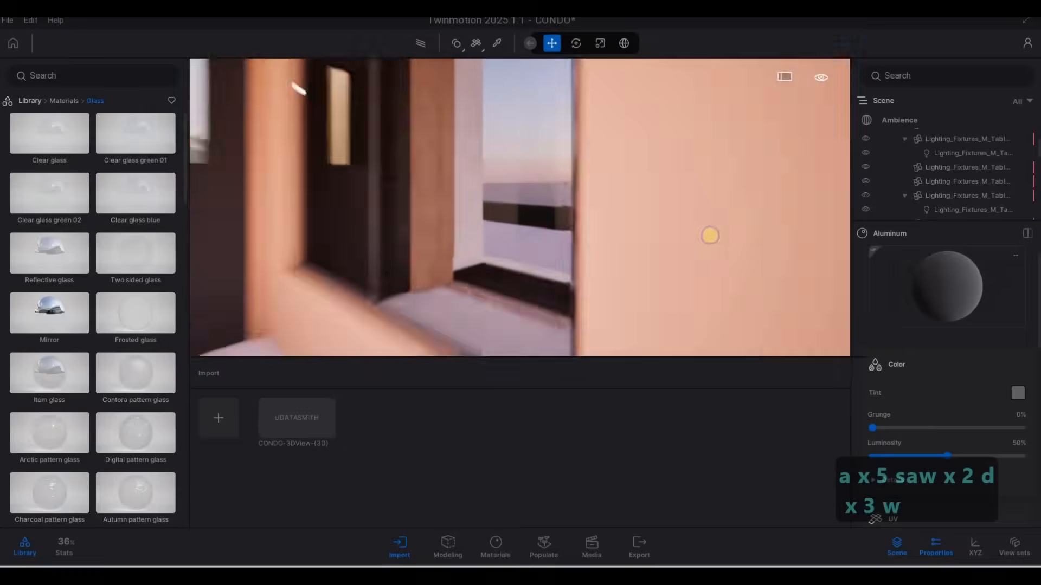
key(a)
key(s)
key(a)
key(s)
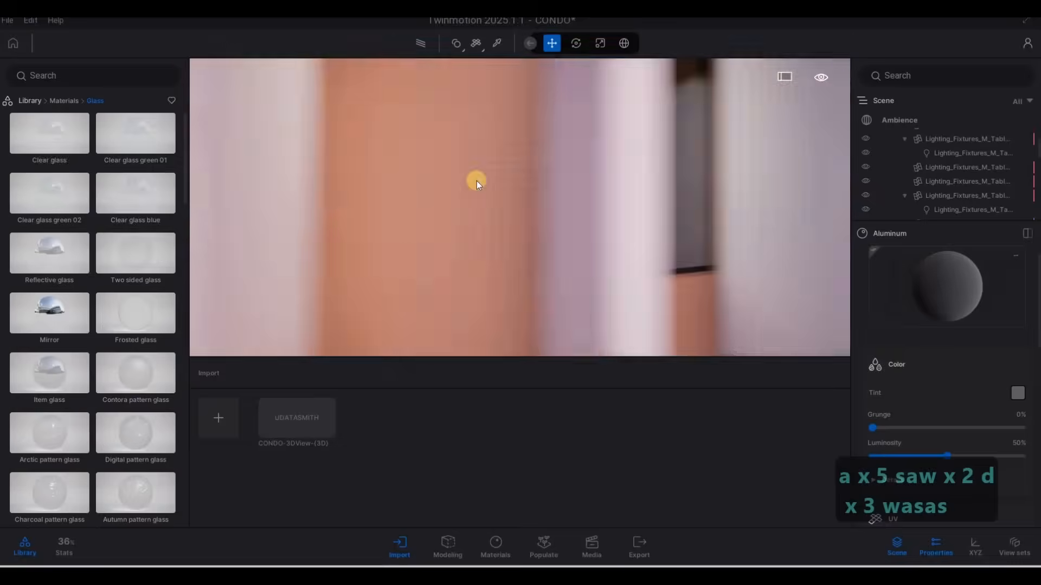
key(a)
key(e)
key(e)
key(w)
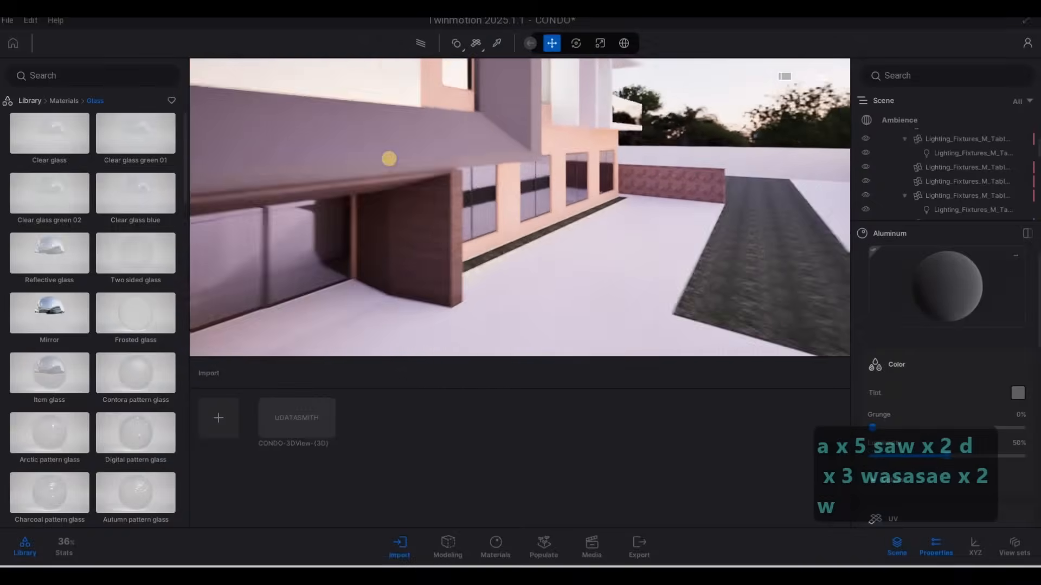
key(d)
key(q)
key(d)
key(w)
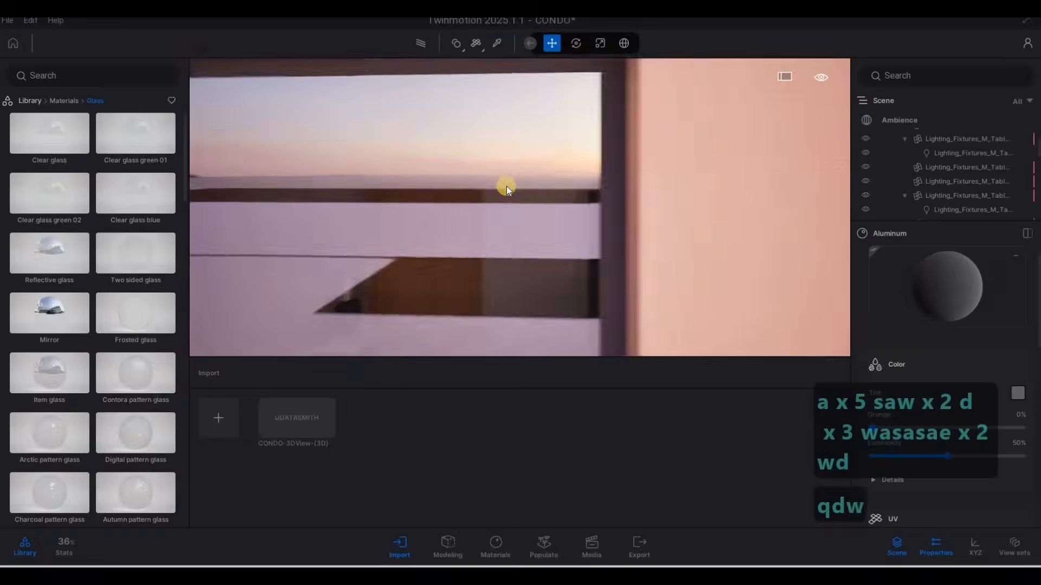
- Enter the ground-floor bedroom behind the facade window and open the library's Lights category
key(w)
key(e)
click(510, 180)
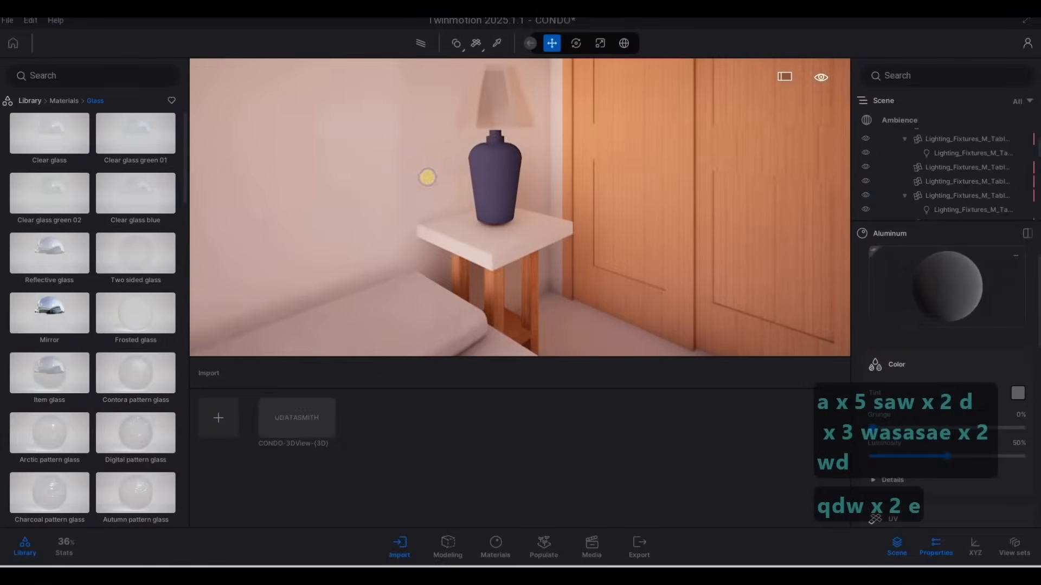
key(s)
key(d)
key(w)
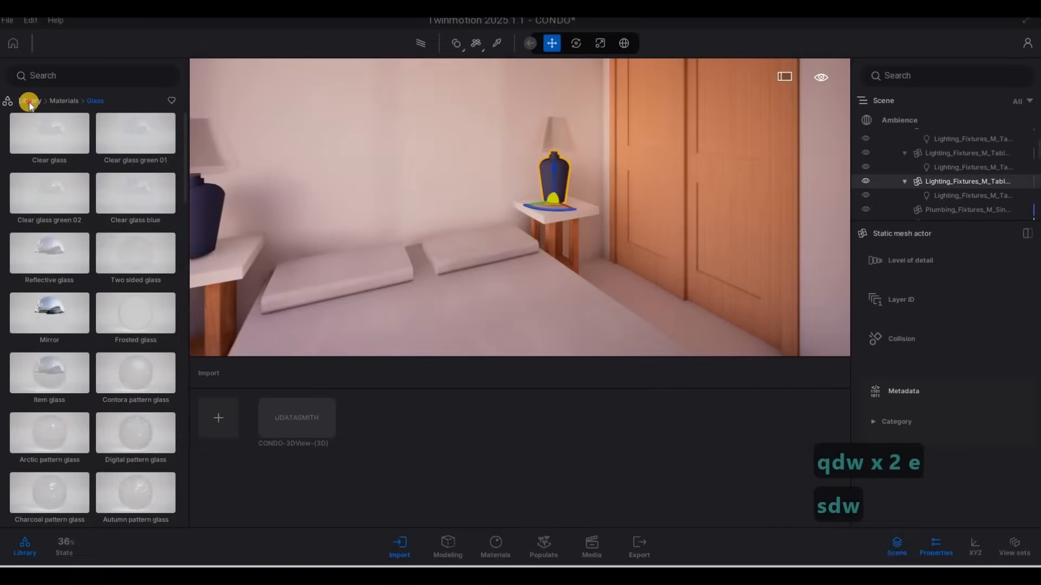
click(76, 108)
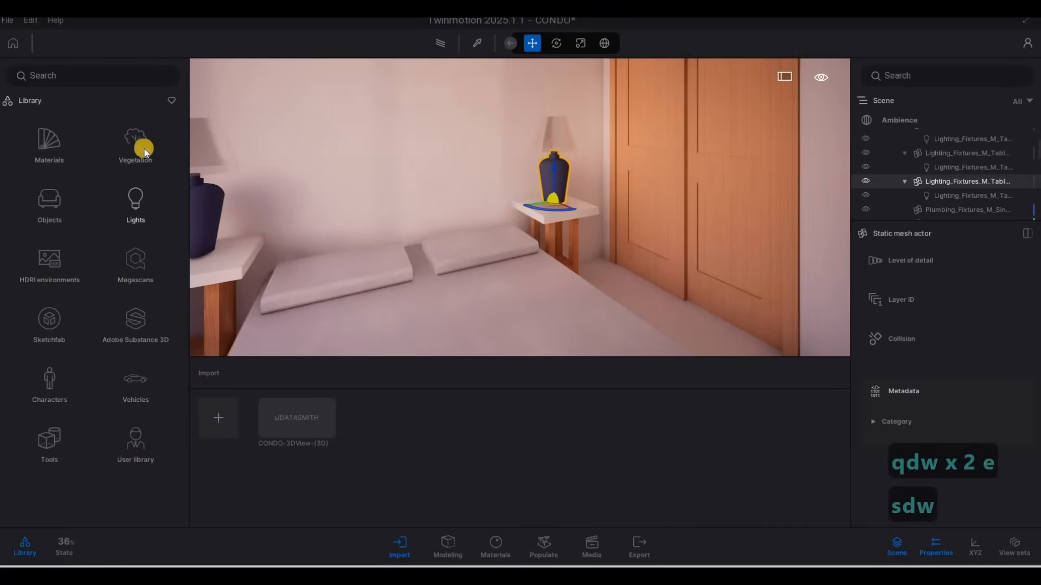
click(138, 200)
- Try to place a spot light in the ground-floor bedroom, and undo it
drag(165, 134, 585, 83)
key(s)
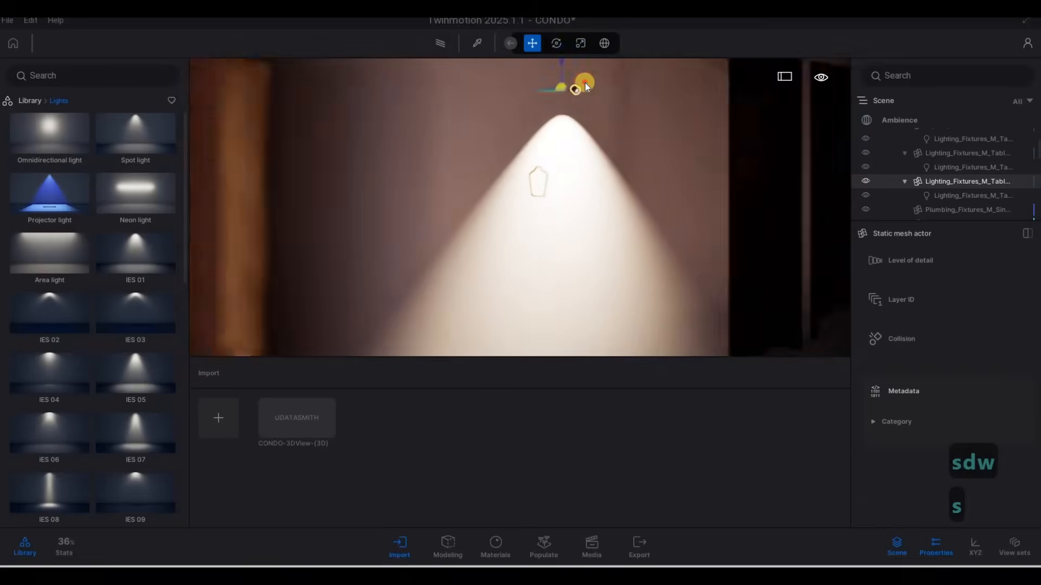
key(a)
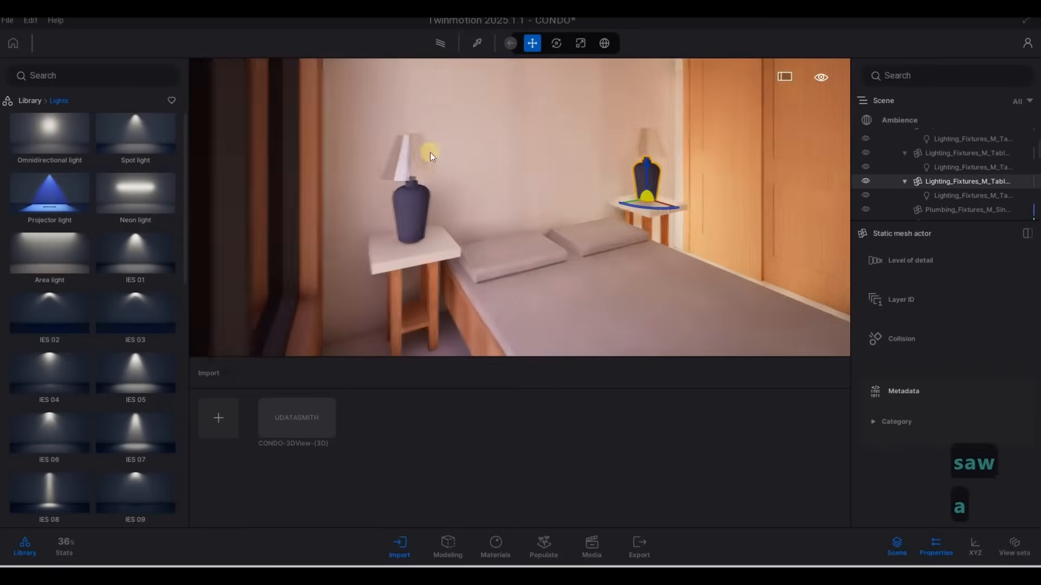
key(w)
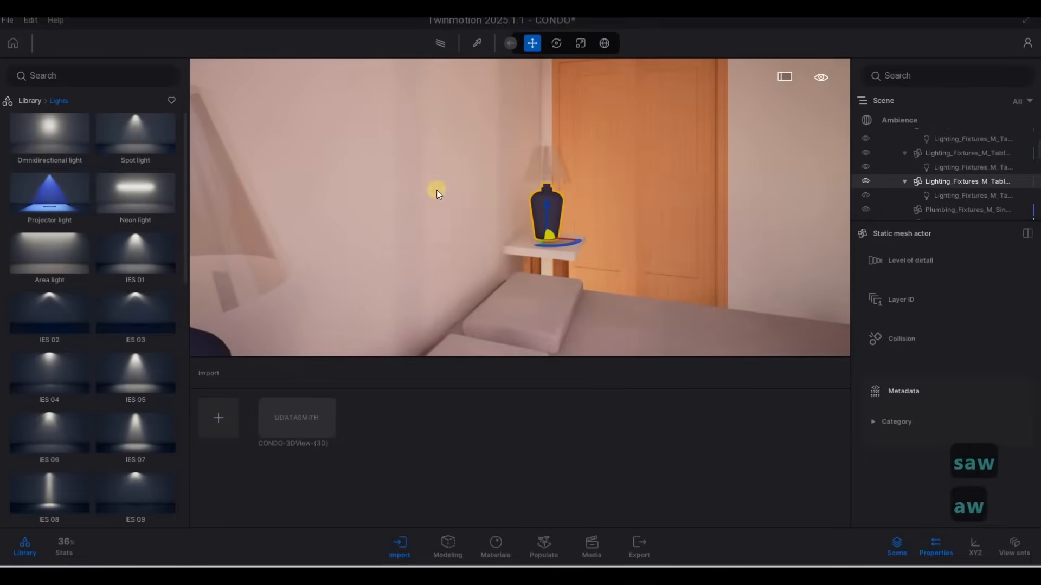
key(ctrl+z)
- Place a spot light high on the wall beside the bedroom wardrobe and shift it into the room
click(779, 131)
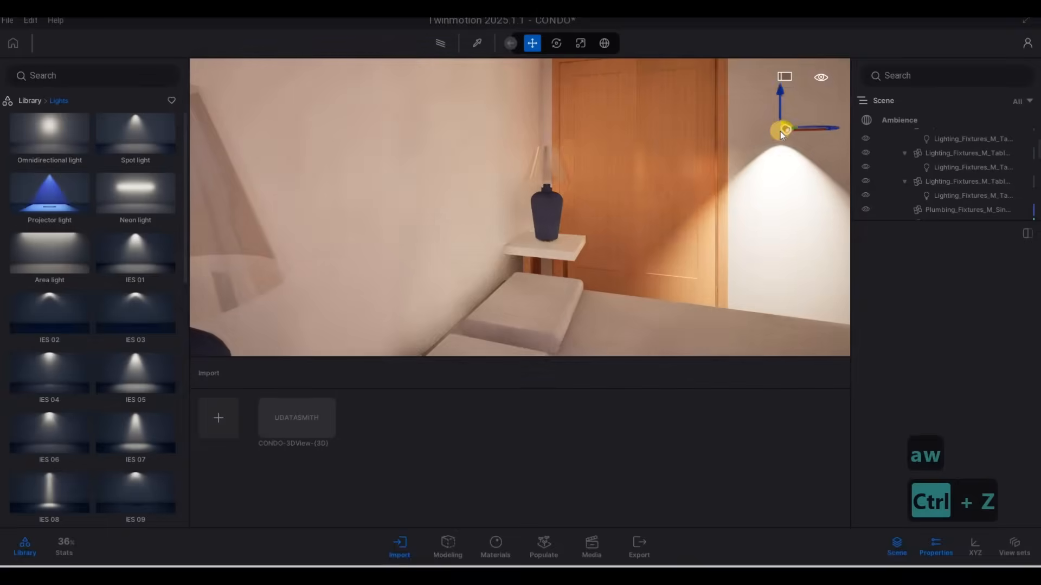
click(784, 160)
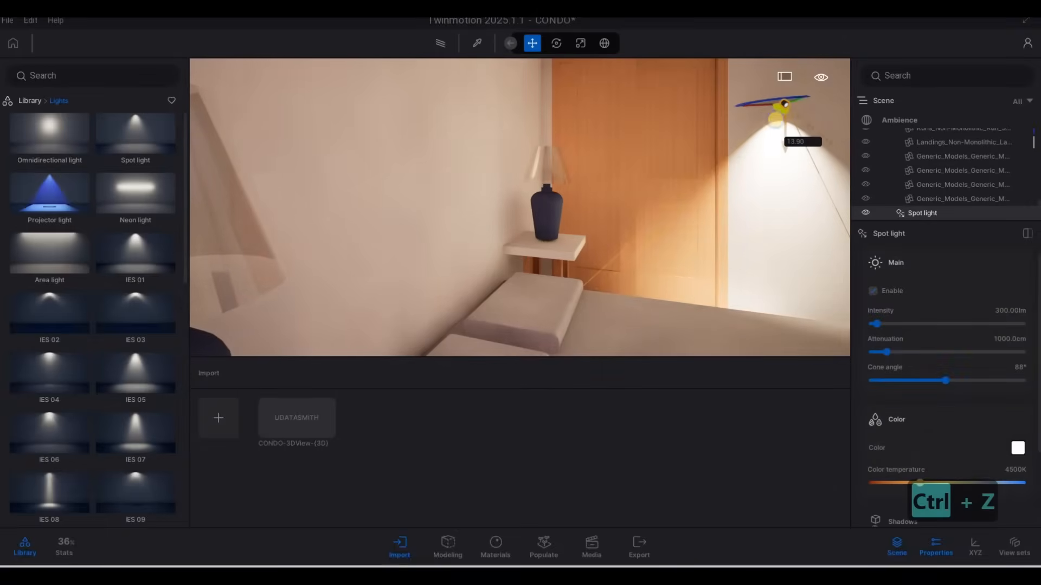
key(s)
key(d)
key(w)
key(d)
key(w)
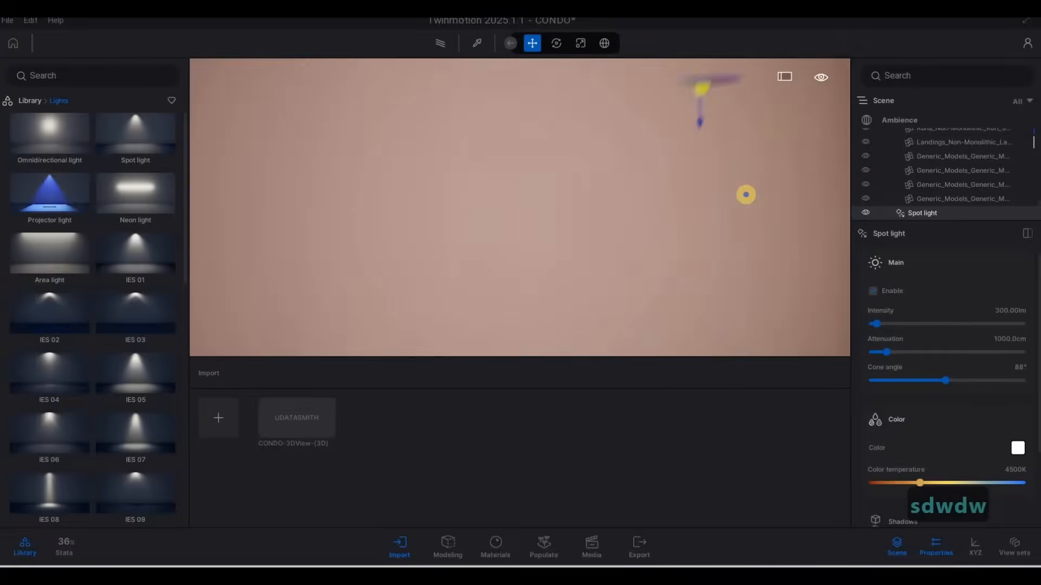
key(q)
key(Tab)
drag(757, 198, 613, 157)
drag(598, 72, 597, 69)
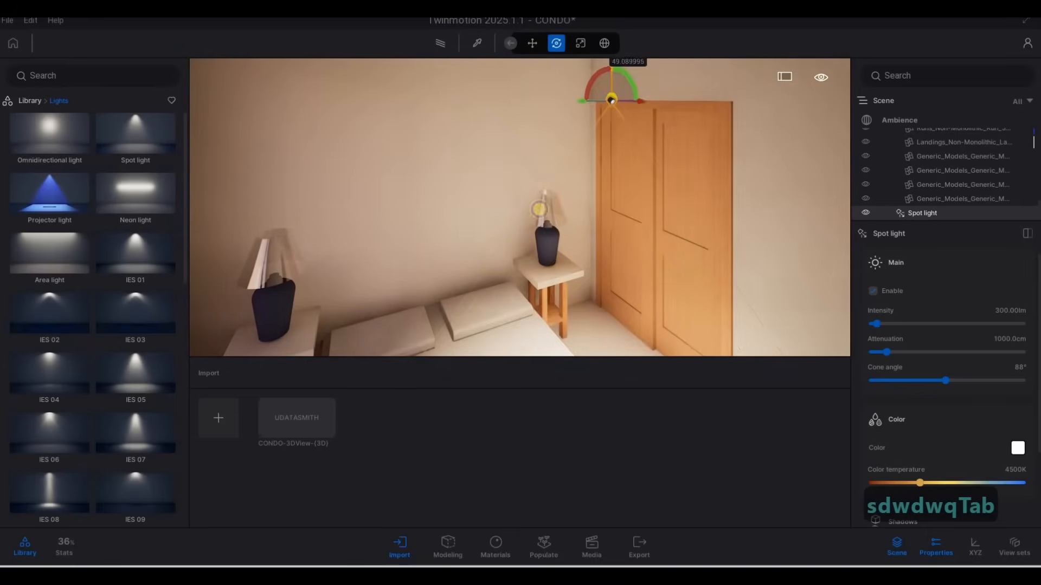
- Adjust the spot light's position just below the bedroom ceiling, near the dark door
key(a)
right_drag(652, 230, 513, 160)
key(w)
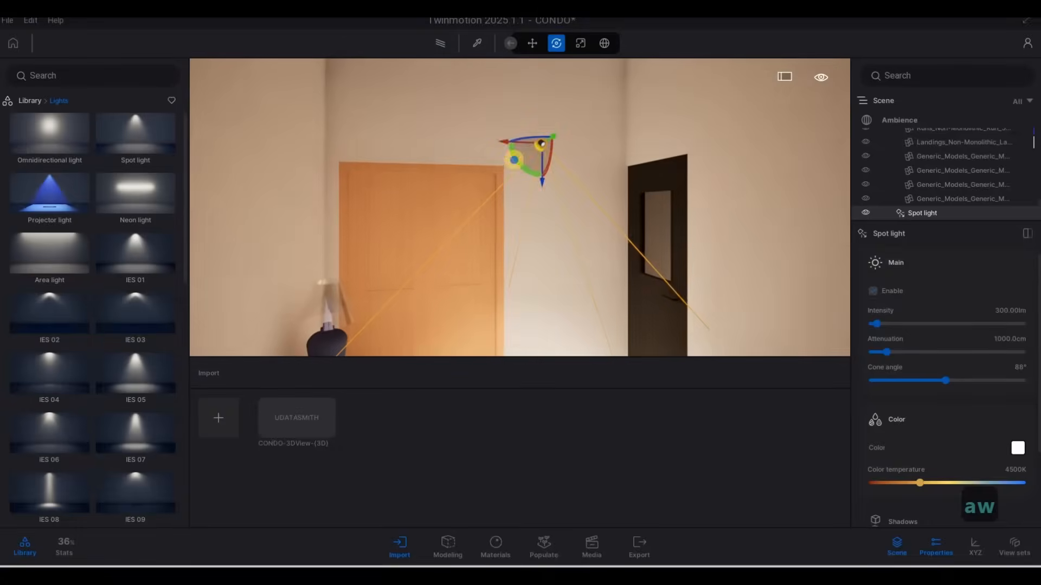
key(w)
right_drag(787, 118, 494, 193)
key(s)
click(502, 187)
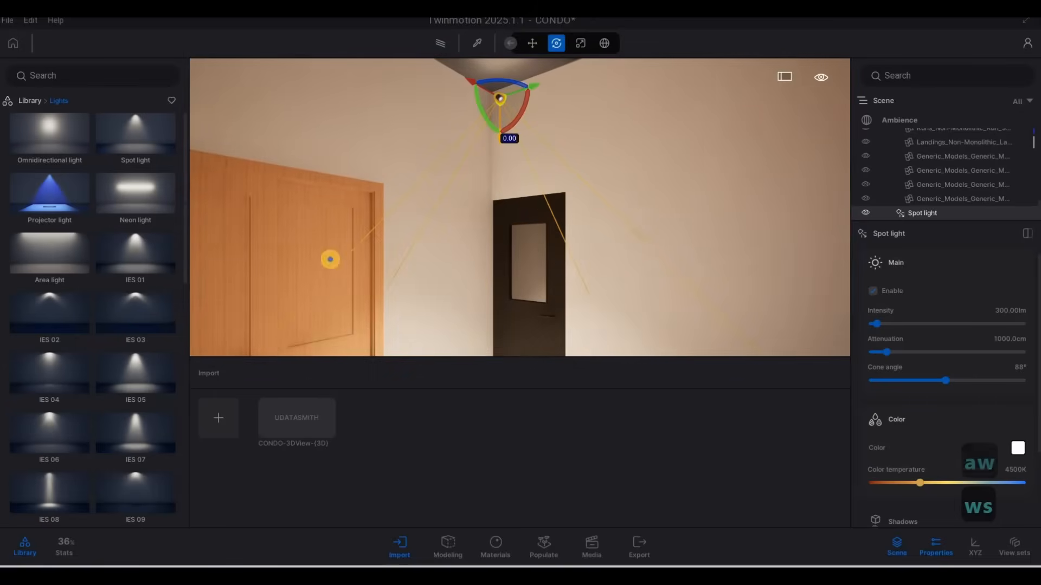
- Set the spot light's color temperature to 2967K while viewing the bedroom window from outside
key(s)
key(d)
right_drag(327, 258, 1005, 214)
key(w)
key(d)
key(s)
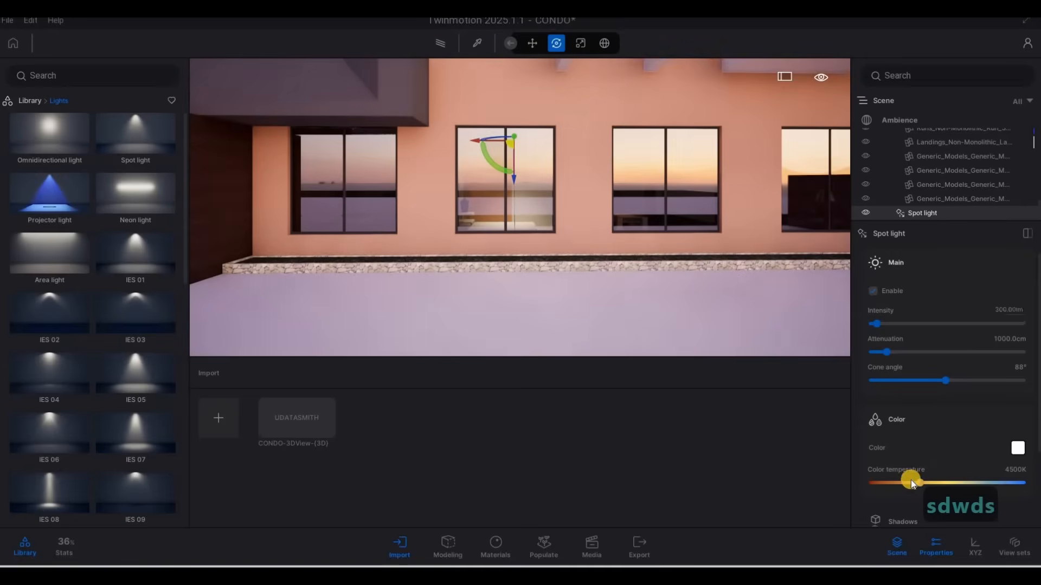
drag(911, 481, 892, 486)
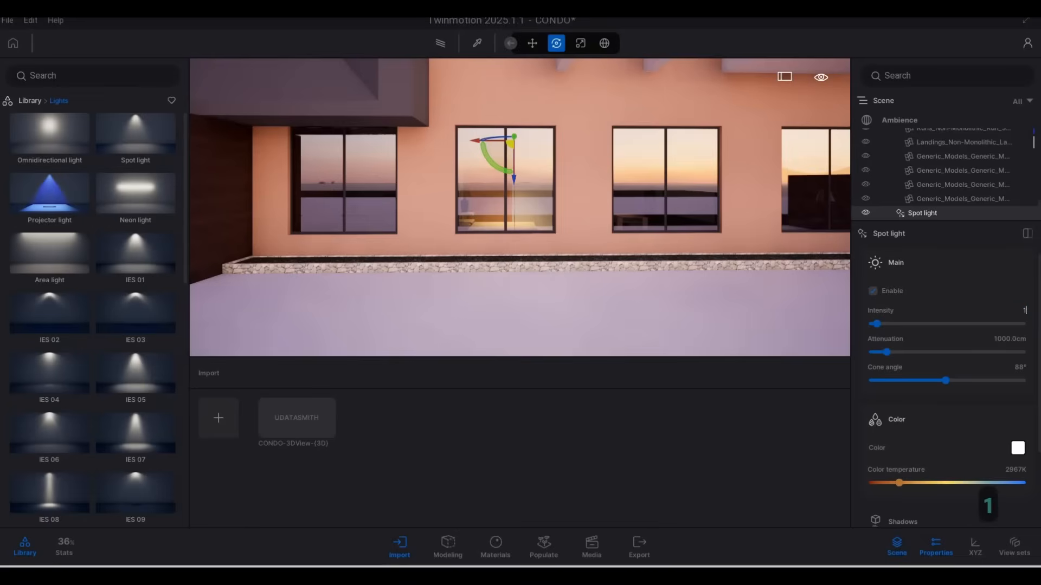
- Set the spot light's intensity to 5 lm
key(BackSpace)
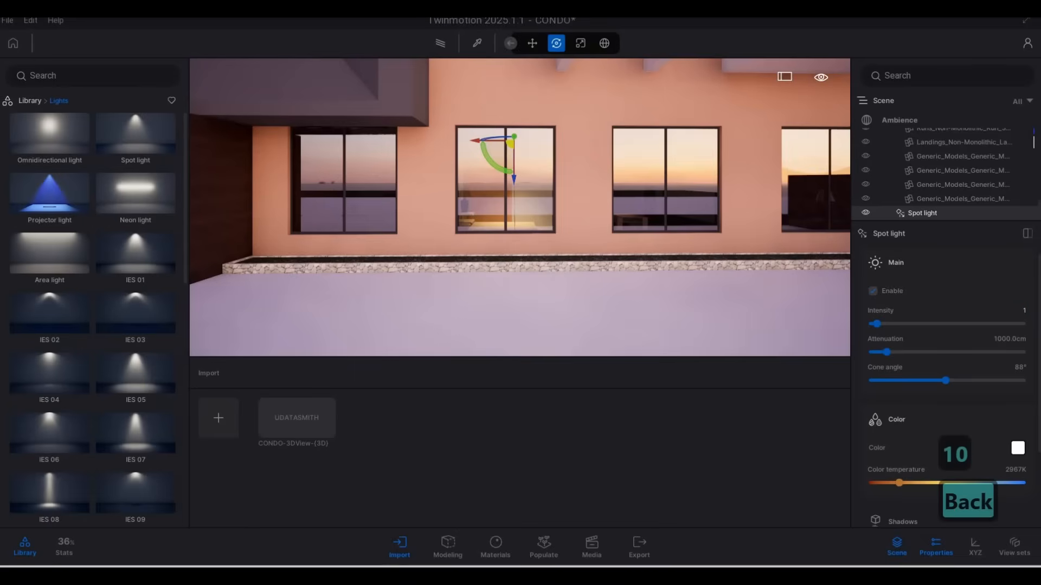
key(BackSpace)
text(5)
key(Return)
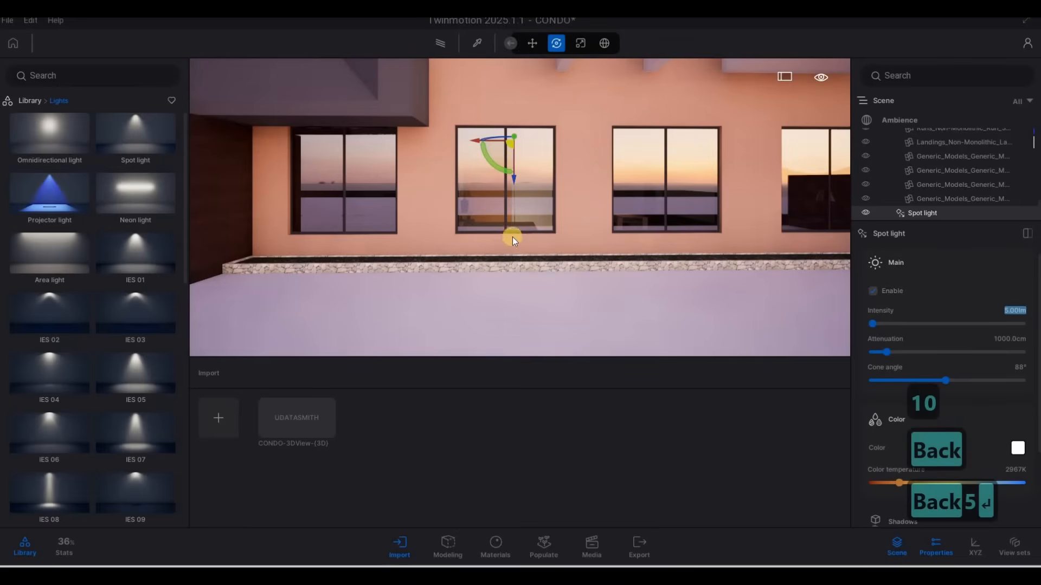
text(s)
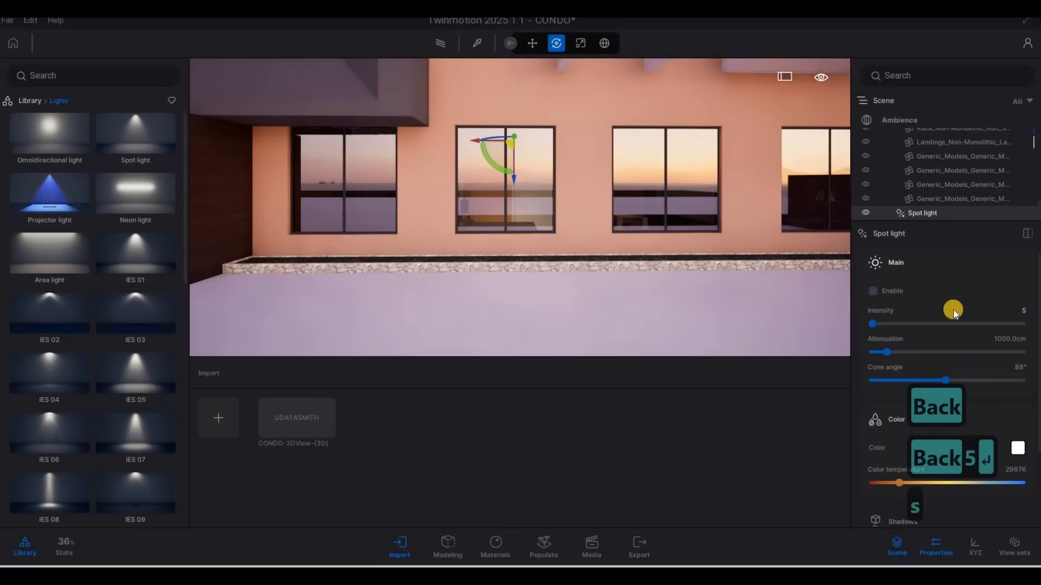
key(BackSpace)
text(5)
key(Return)
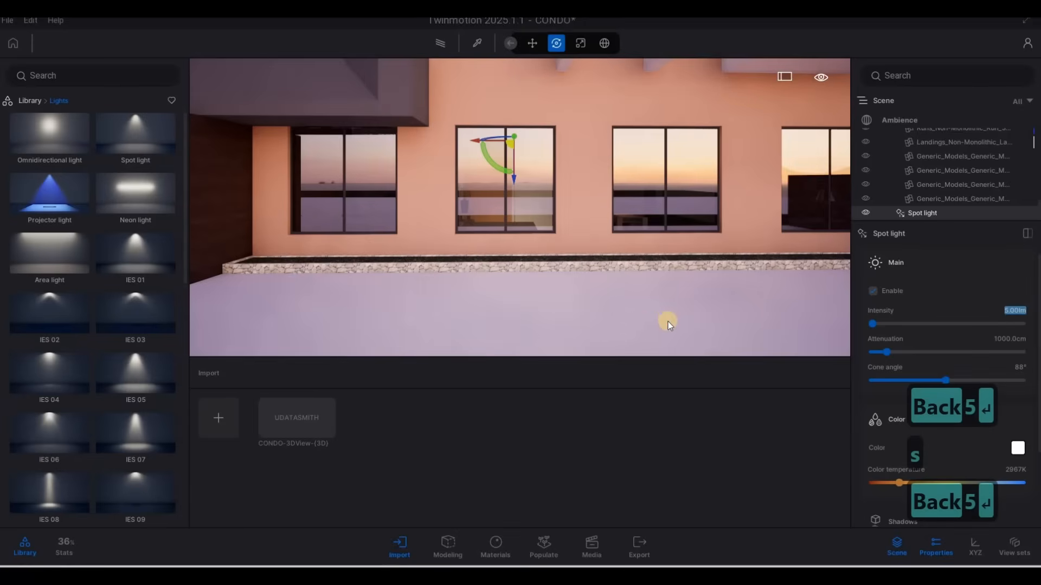
- Deselect the spot light and check the lit bedroom window against the whole front facade
click(660, 307)
key(s)
key(s)
key(s)
key(s)
key(s)
key(Escape)
key(Escape)
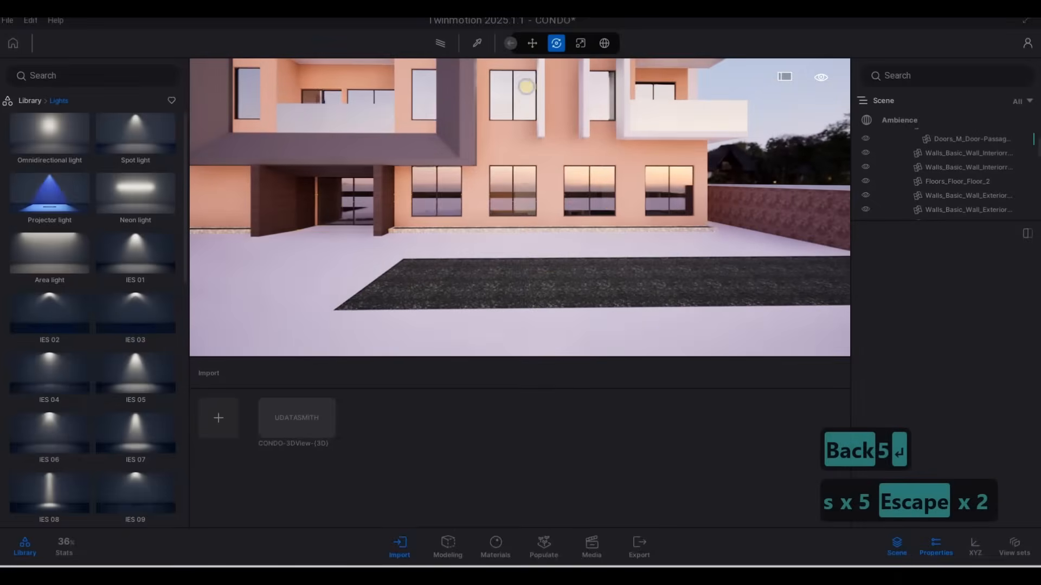
key(s)
key(a)
key(w)
key(d)
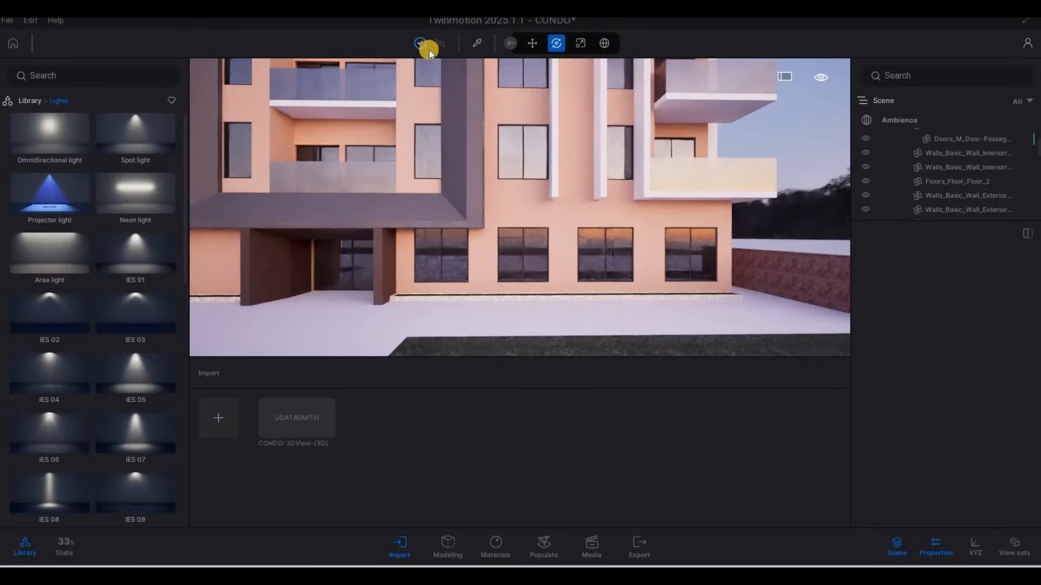
- Copy the ground-floor bedroom's spot light upward through the windows above as 4 instances spaced 315.4 cm apart
key(w)
key(w)
key(w)
key(w)
key(w)
key(w)
key(w)
key(w)
key(w)
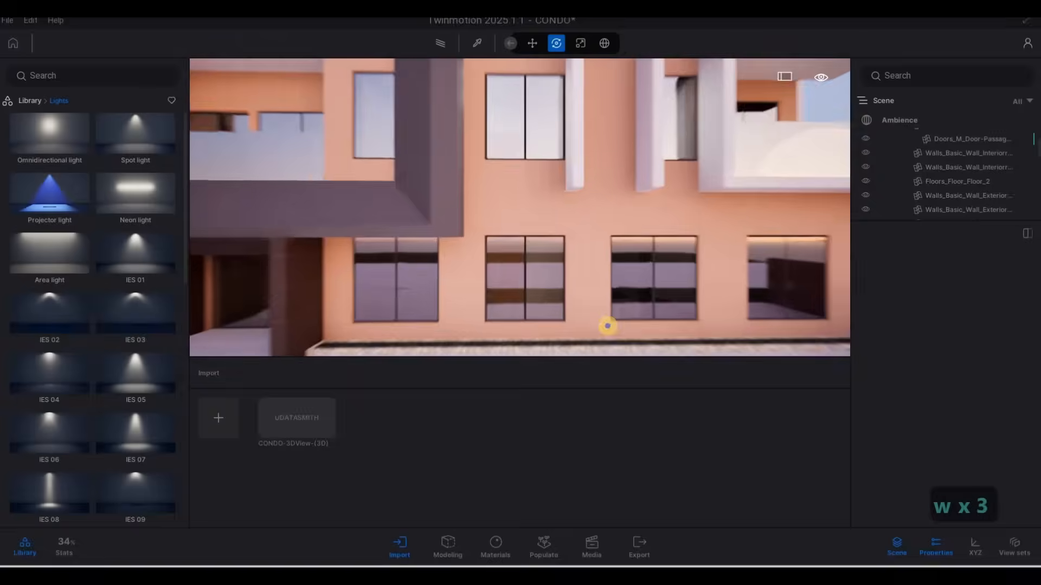
key(q)
key(e)
key(s)
key(w)
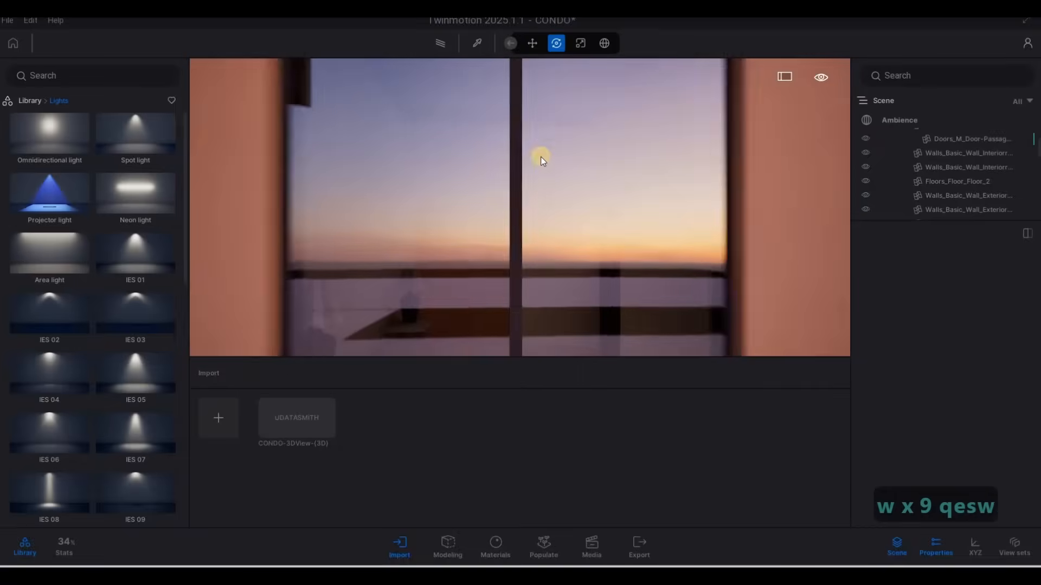
key(q)
key(q)
key(w)
key(e)
click(526, 214)
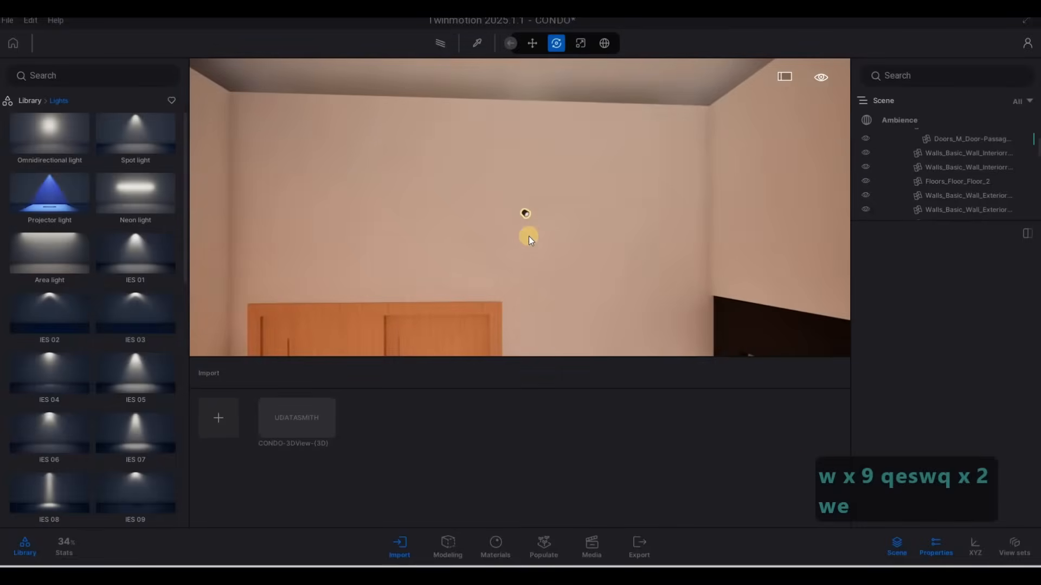
drag(526, 249, 632, 227)
key(s)
key(s)
key(s)
key(s)
key(s)
key(s)
key(s)
key(q)
key(q)
key(s)
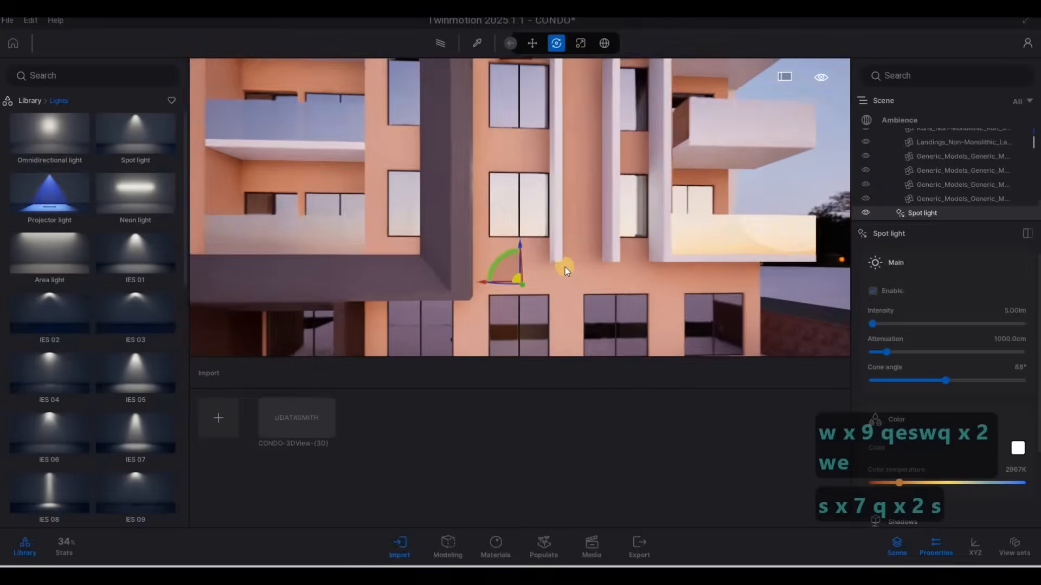
key(q)
key(d)
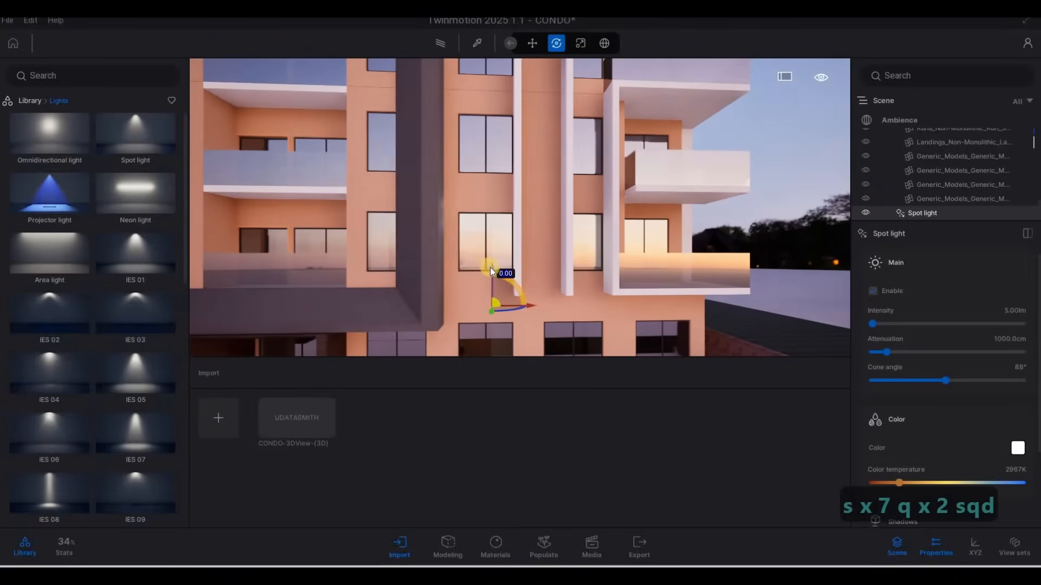
alt+drag(486, 211, 487, 187)
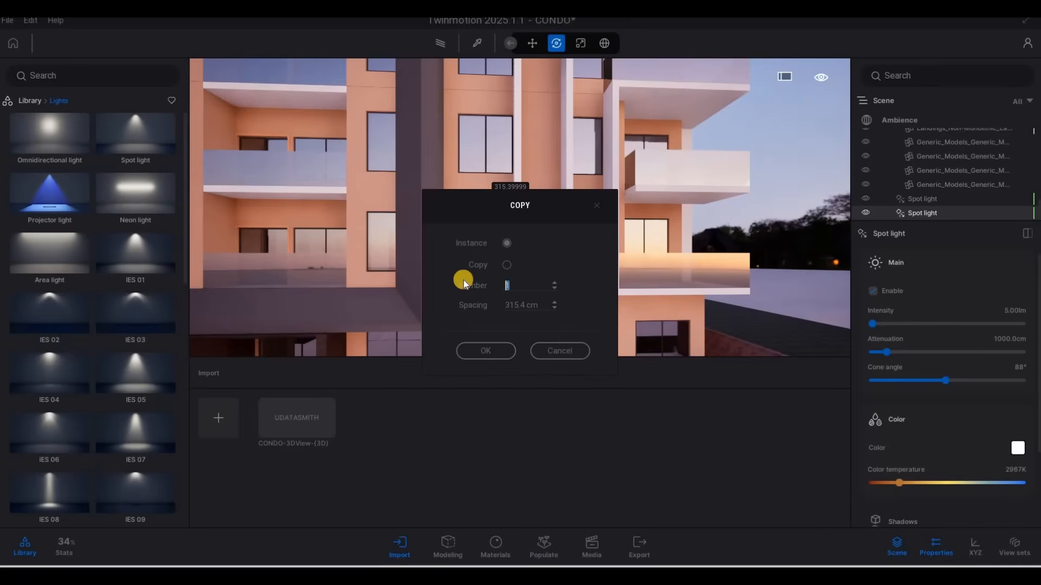
text(4)
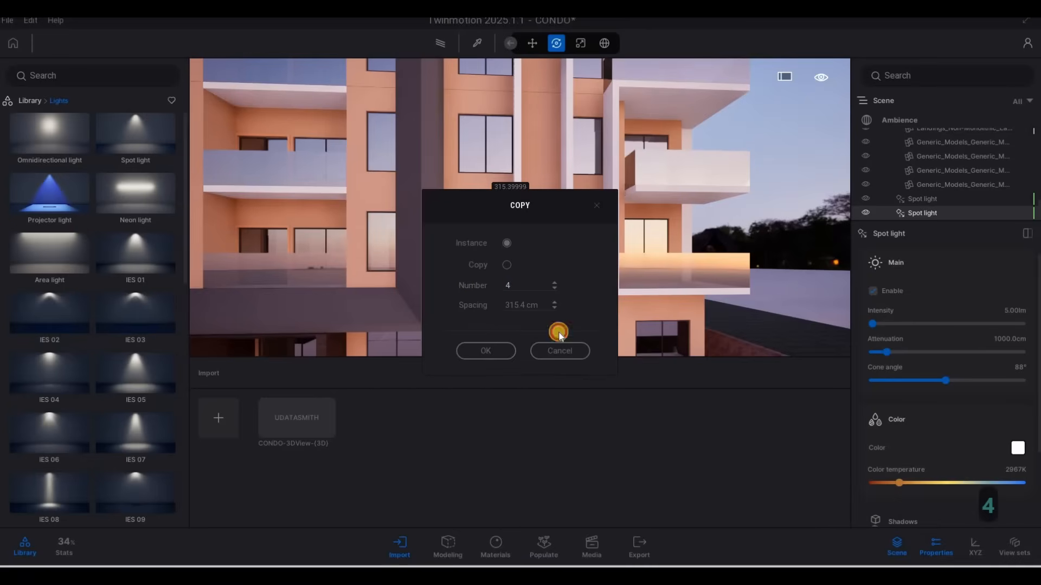
- Inspect the copied spot lights floor by floor along the column of windows
key(s)
right_drag(564, 186, 619, 268)
key(w)
key(q)
key(q)
key(q)
key(q)
key(q)
key(q)
key(q)
key(q)
key(q)
key(s)
key(e)
key(d)
key(s)
key(e)
key(e)
key(e)
key(e)
key(e)
key(e)
key(e)
key(e)
- Select all five stacked spot lights and copy them sideways to the neighbouring column of windows
key(a)
key(w)
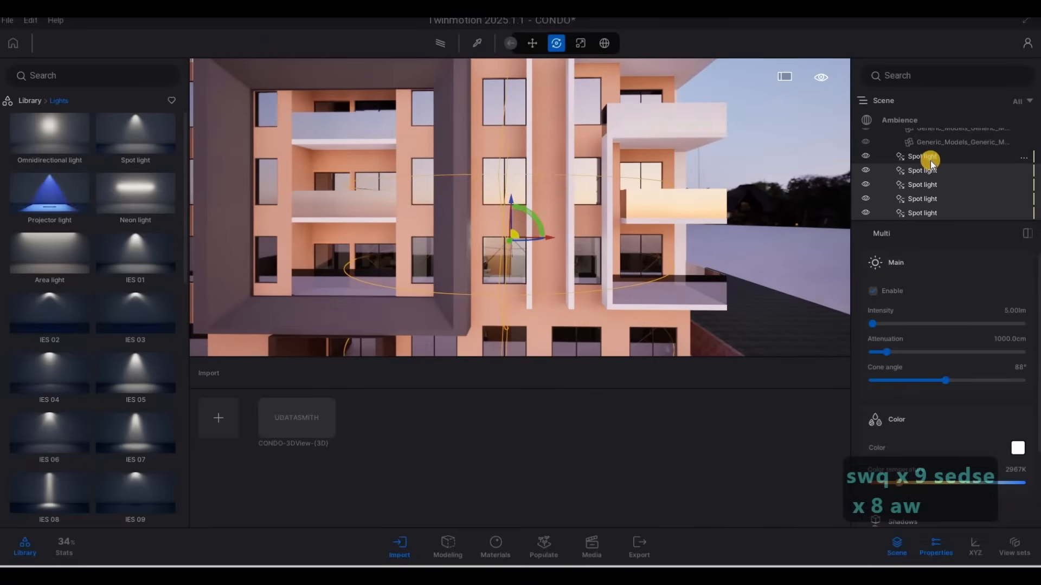
ctrl+click(930, 160)
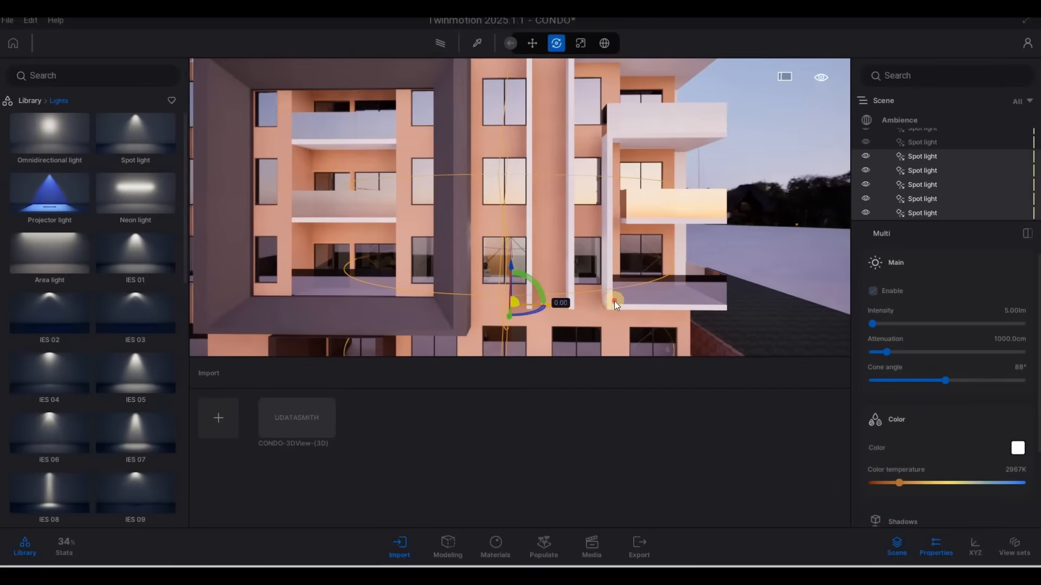
drag(615, 301, 627, 301)
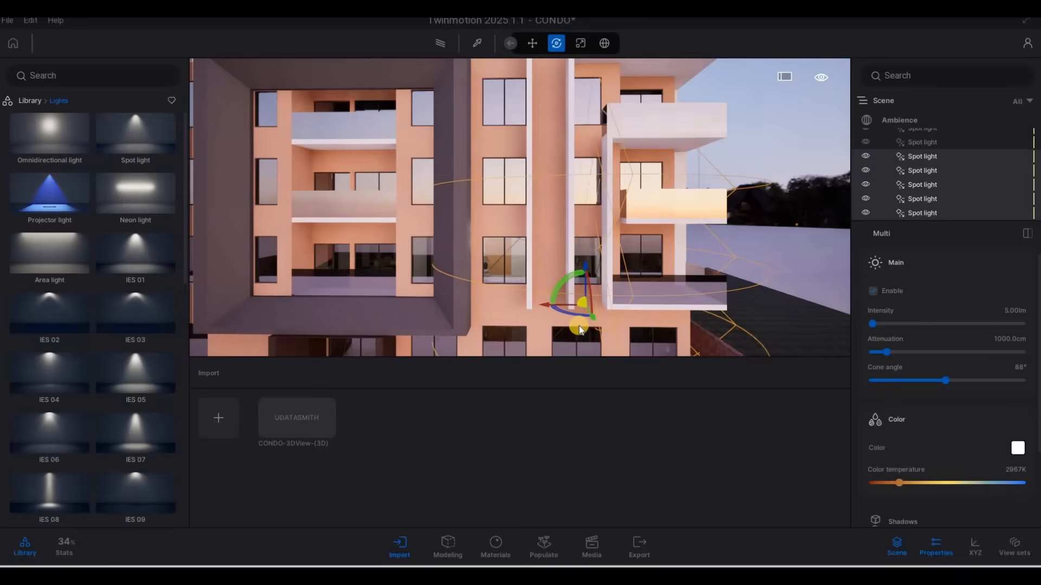
- Copy the five selected stacked spot lights along the facade to the middle windows as one instance spaced 960.57 cm
key(s)
key(a)
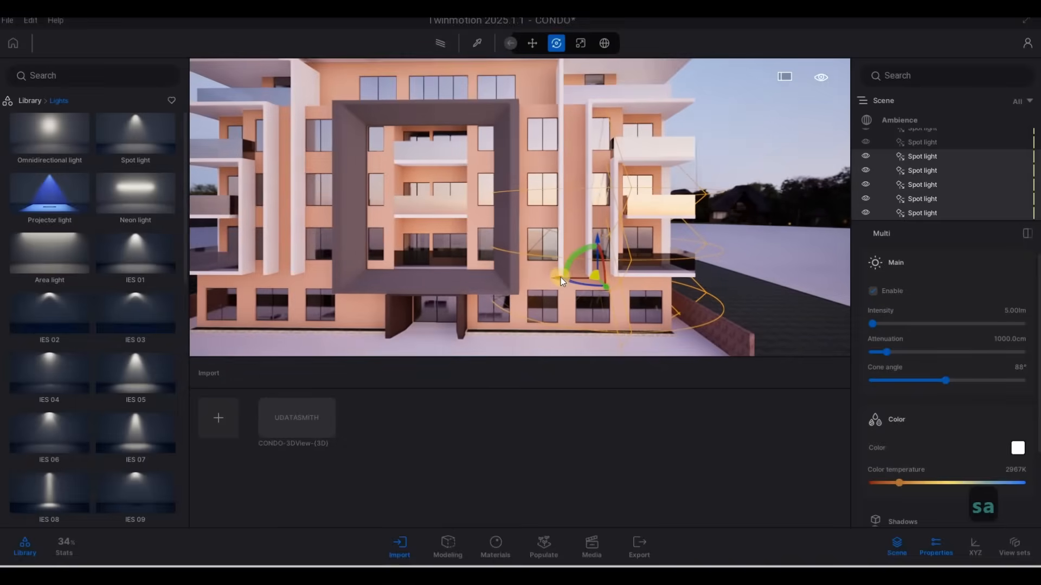
drag(561, 277, 412, 268)
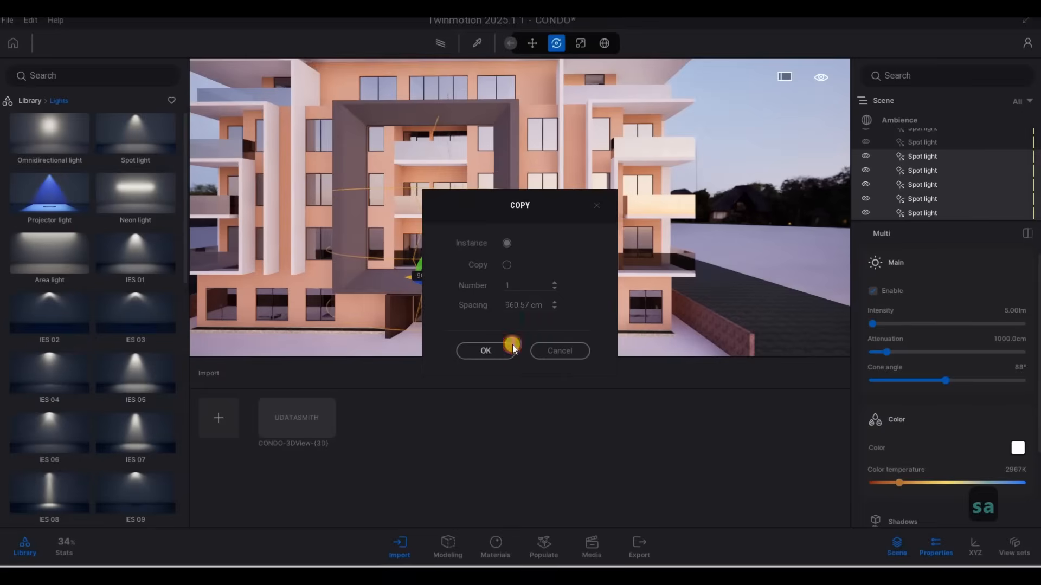
click(511, 347)
- Copy the five-light column past the large central frame as one more instance spaced 707.75 cm
key(a)
key(a)
key(a)
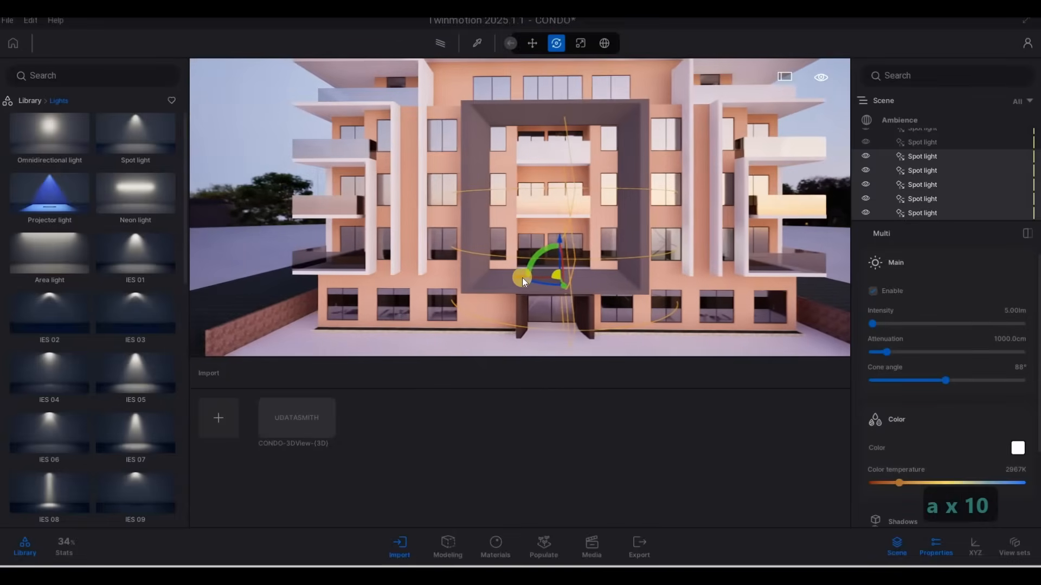
drag(521, 278, 414, 275)
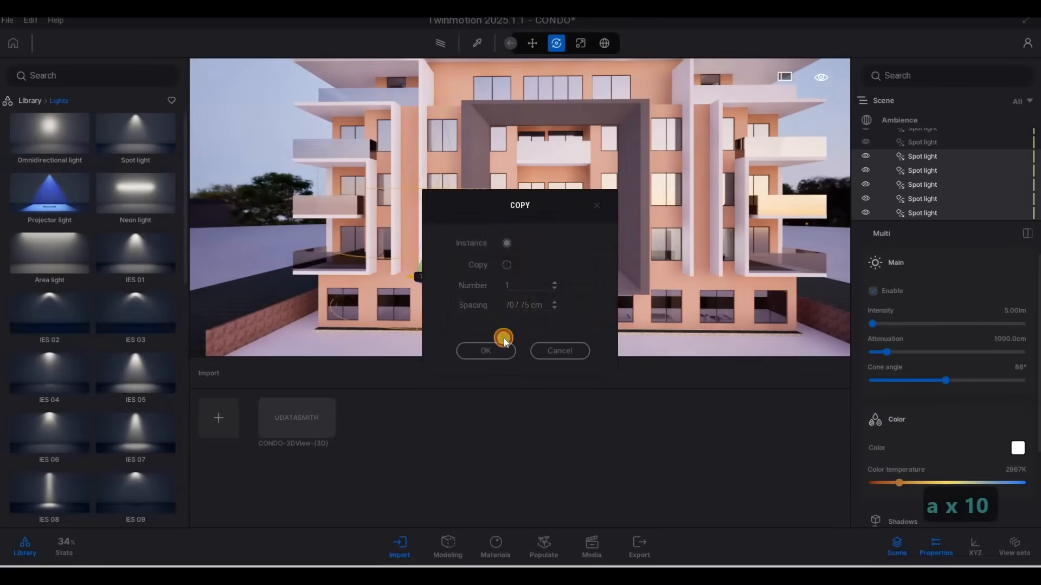
key(Return)
- Copy the spot light column to the outermost windows as one instance spaced 368.66 cm and clear the selection
key(a)
key(a)
key(a)
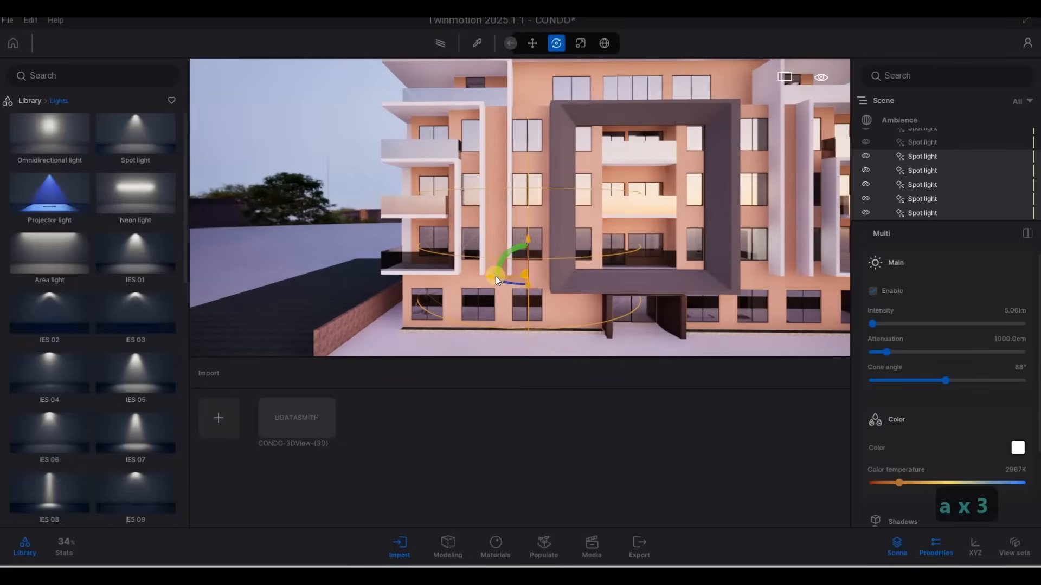
drag(490, 276, 434, 272)
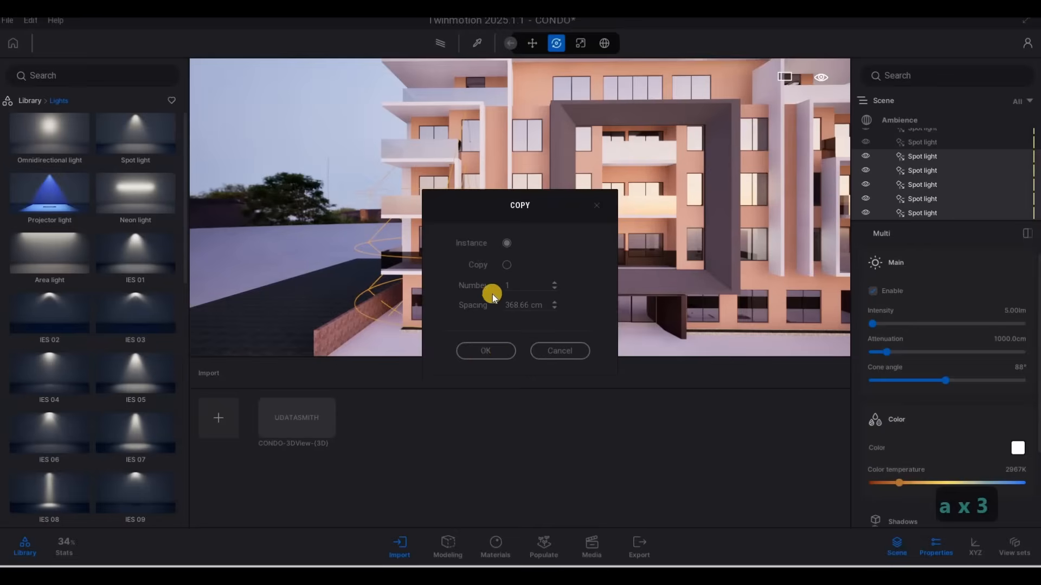
key(Return)
key(w)
key(Escape)
key(Escape)
- Frame the whole front facade and preview the copied lights with the Path Tracer
key(s)
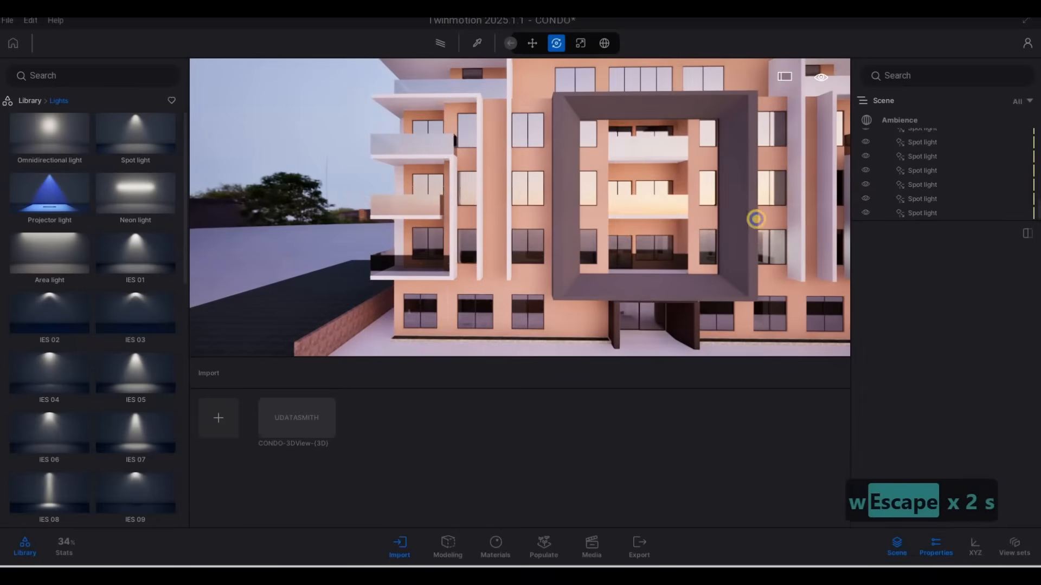
key(s)
key(e)
key(d)
key(s)
key(s)
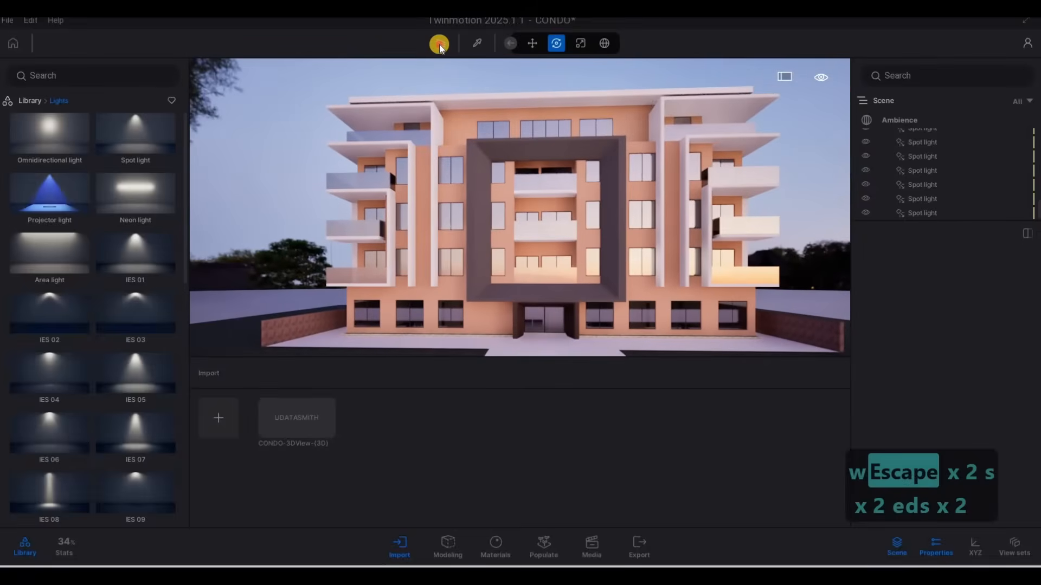
click(440, 49)
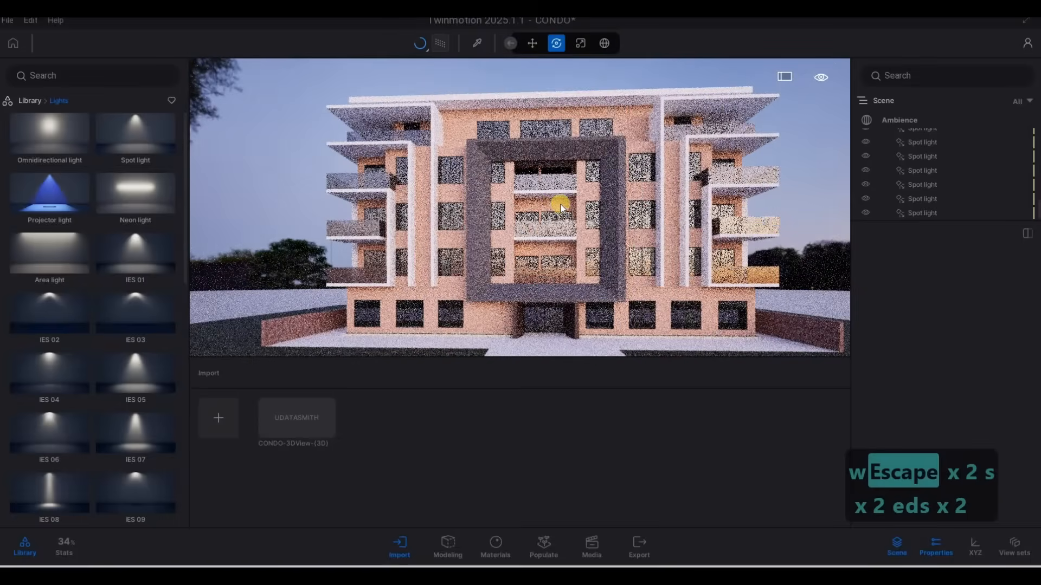
- Set the rotation of the Sunset Fairway HDRI backdrop in the Ambience settings to 352°
click(899, 119)
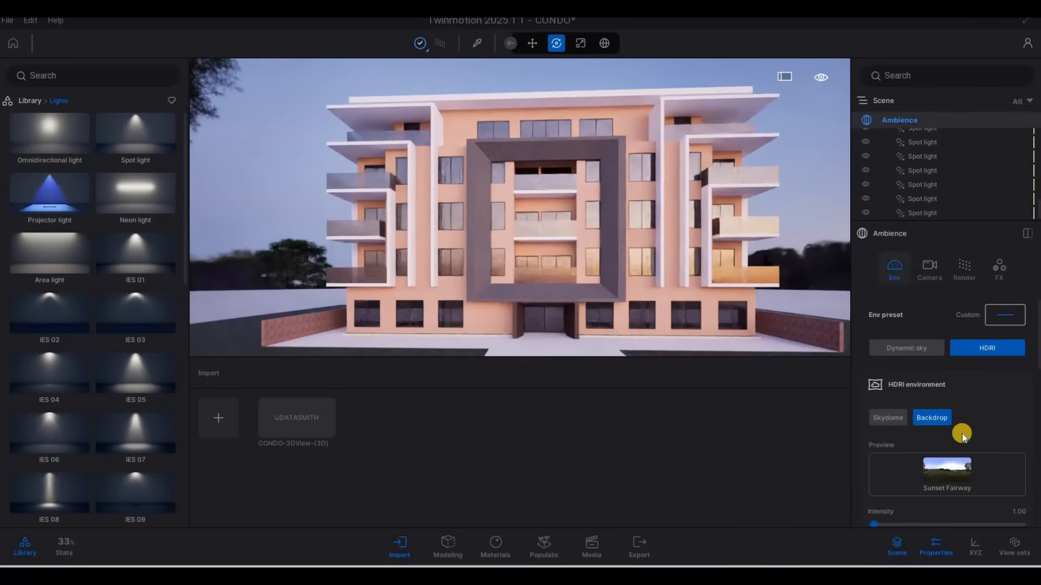
scroll(948, 458, down, 5)
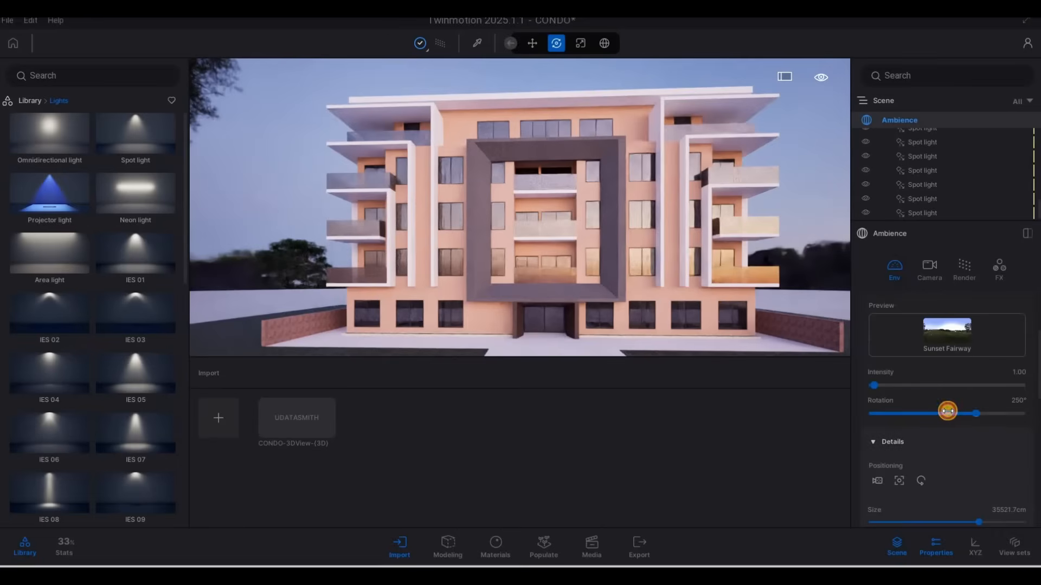
drag(944, 411, 943, 411)
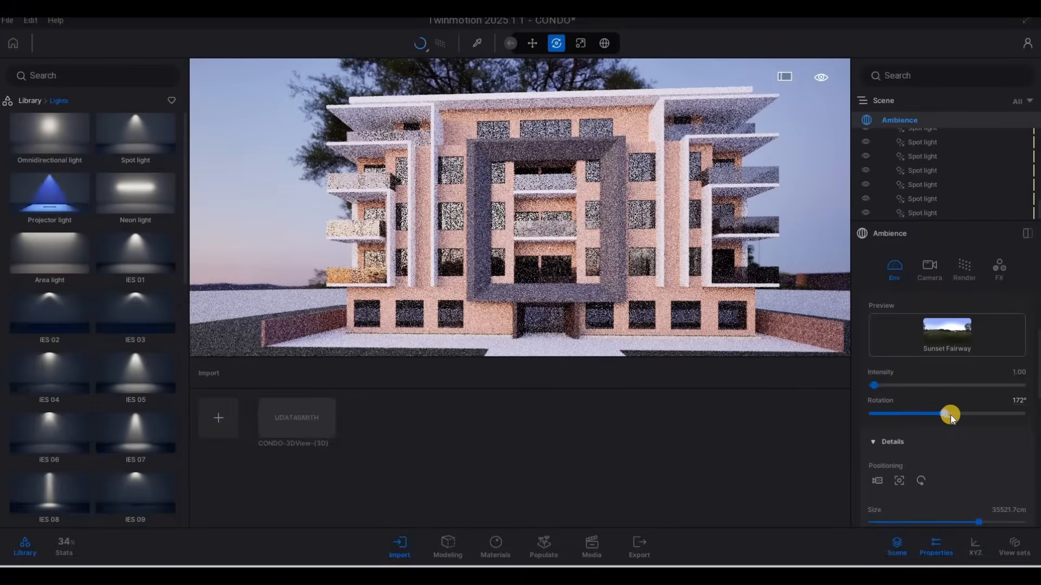
drag(951, 415, 1022, 417)
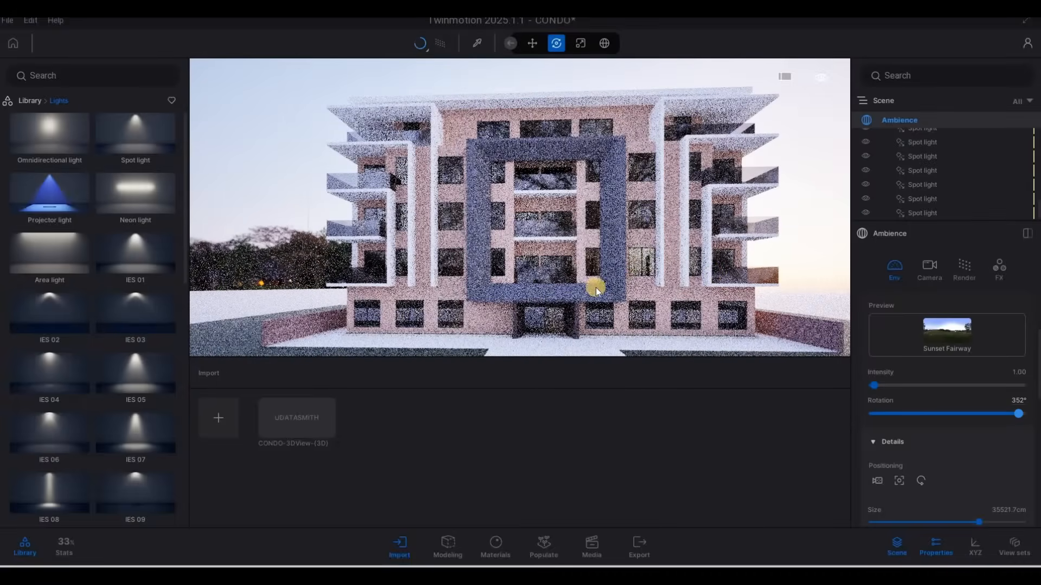
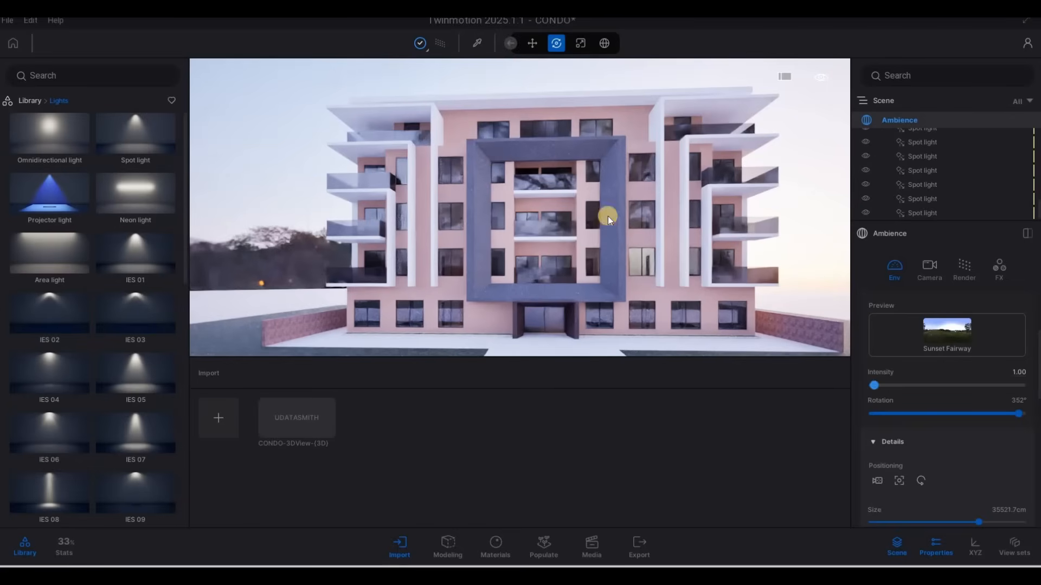
- Turn off the Path Tracer and delete the two stray table-lamp lights near the bedroom wardrobe
click(440, 44)
key(a)
key(w)
right_drag(722, 265, 597, 190)
key(w)
key(w)
key(w)
key(w)
key(d)
key(d)
key(d)
key(d)
key(d)
key(q)
key(a)
key(w)
key(e)
key(q)
key(w)
key(d)
key(s)
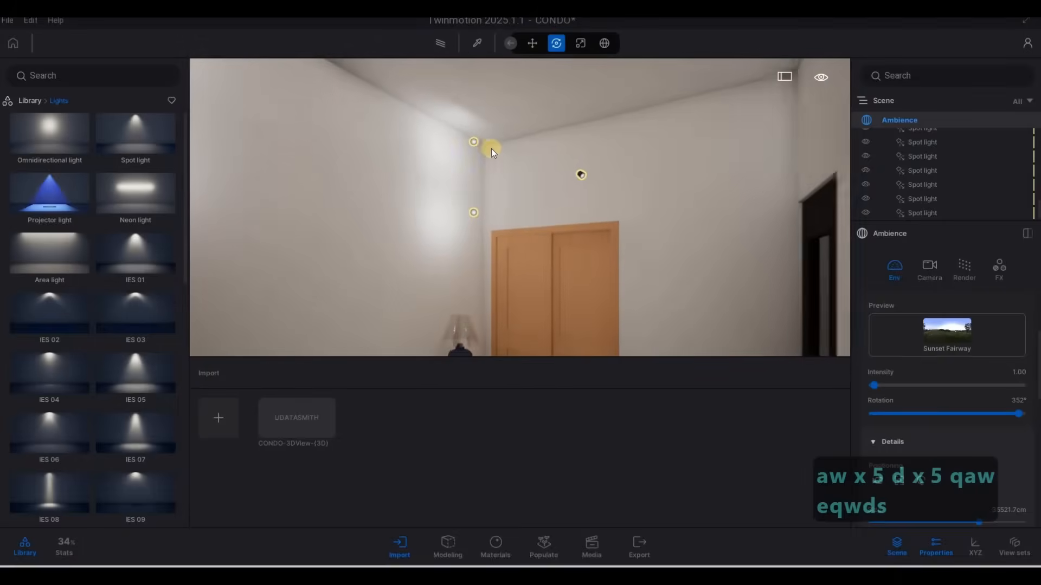
click(475, 141)
ctrl+click(474, 213)
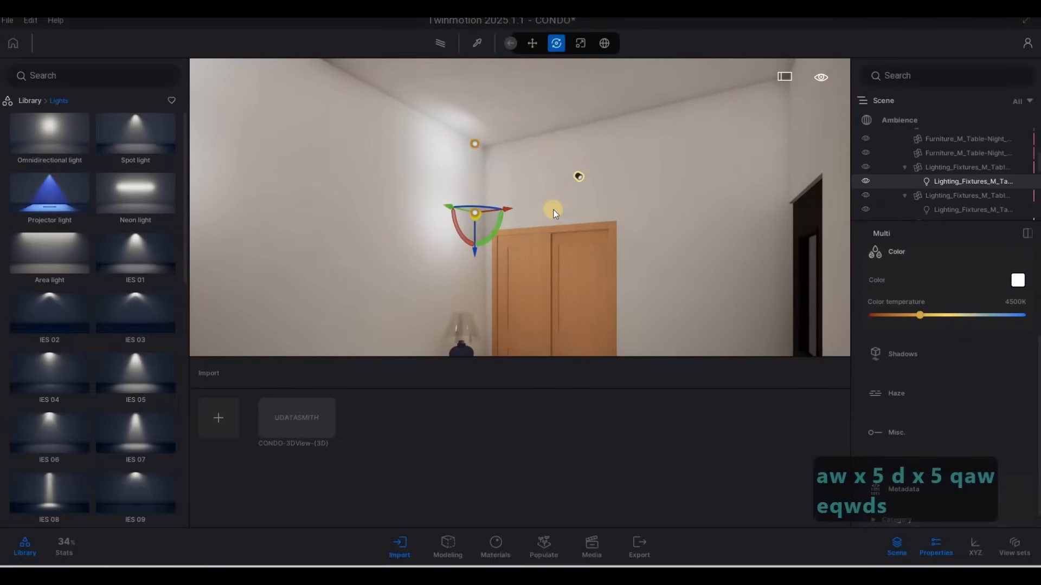
key(Delete)
- Examine the facade's windows, balconies and interior lighting from outside the building
key(s)
key(a)
key(s)
key(s)
key(s)
key(s)
key(s)
key(s)
key(s)
key(s)
key(s)
key(s)
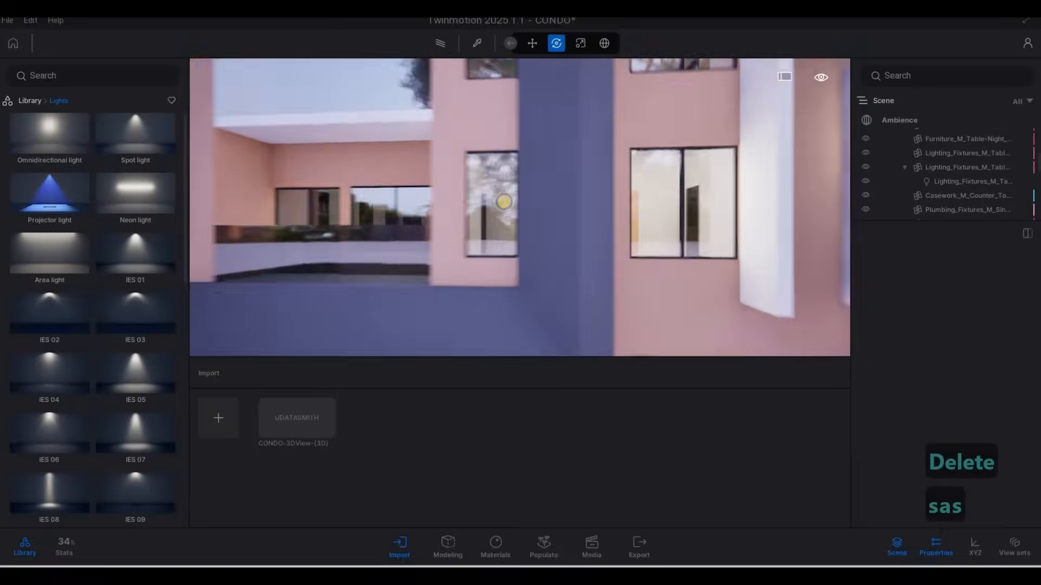
key(w)
key(q)
key(d)
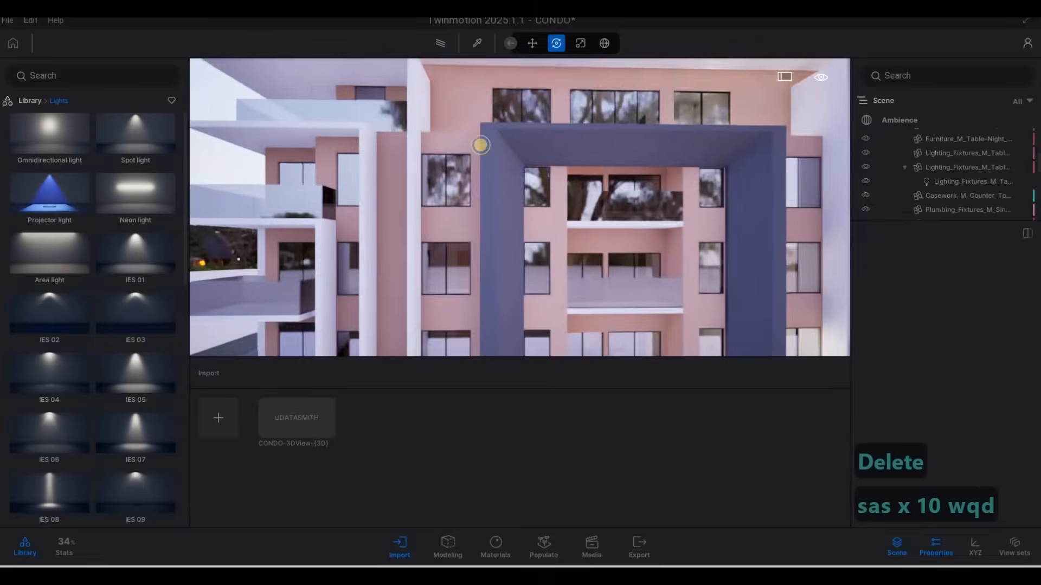
key(w)
key(e)
key(s)
key(s)
key(s)
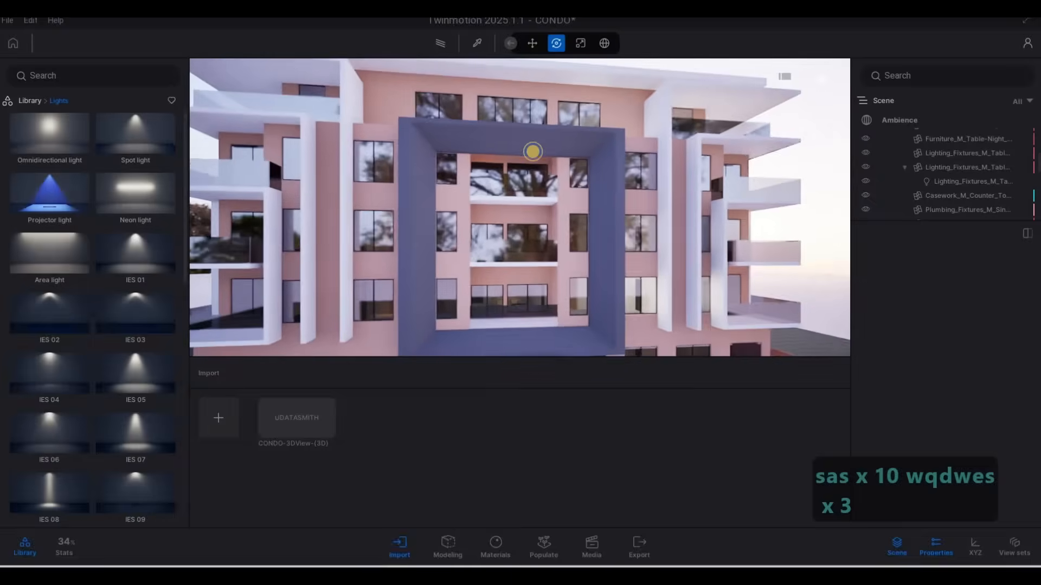
key(e)
key(w)
key(d)
- Enter the bedroom to view its window and open the Curtain folder of the user library
click(32, 100)
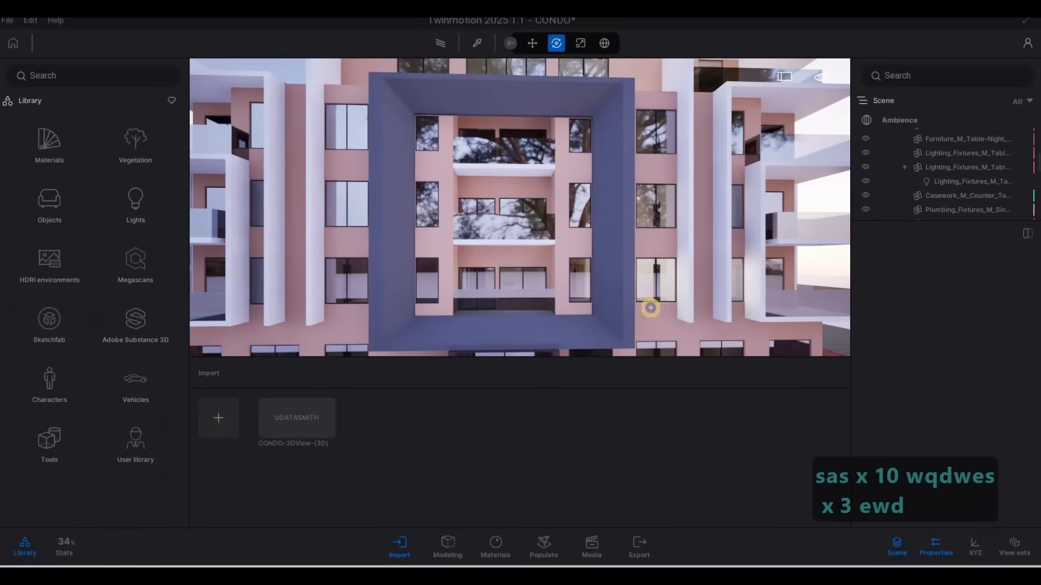
key(d)
key(w)
key(d)
key(e)
key(w)
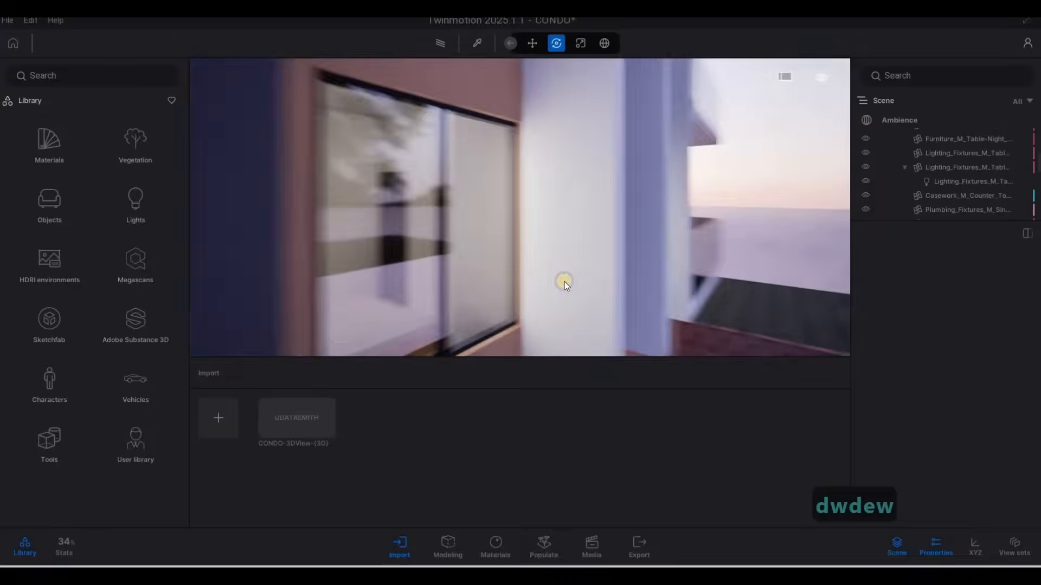
key(a)
key(w)
key(a)
key(s)
key(a)
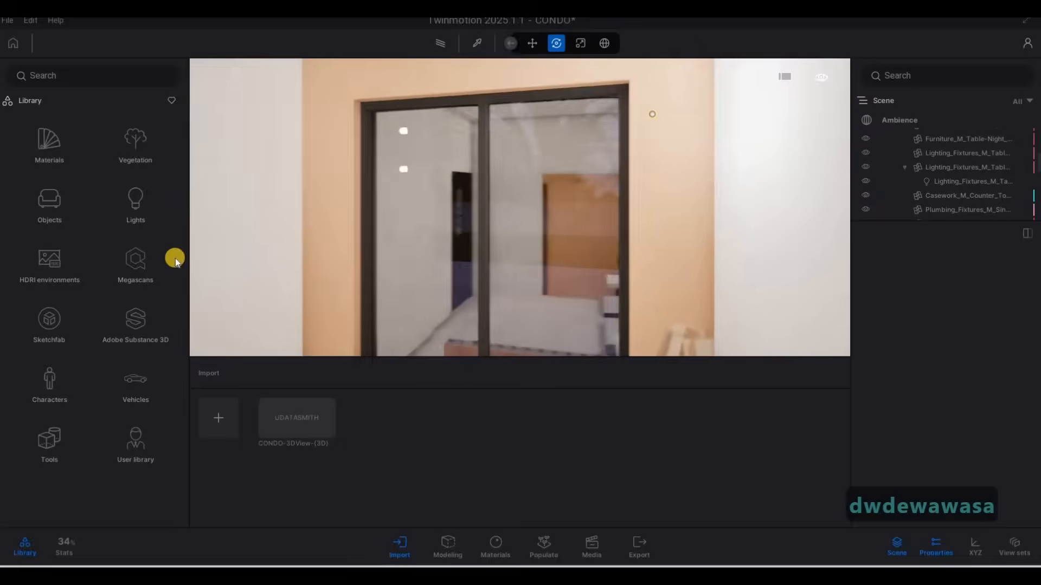
key(s)
click(54, 158)
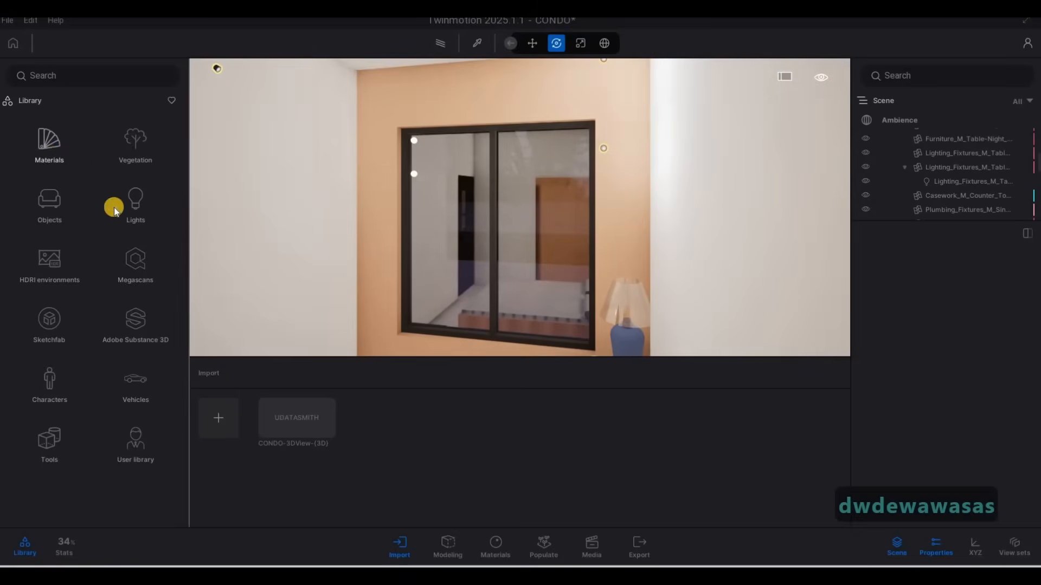
right_click(144, 465)
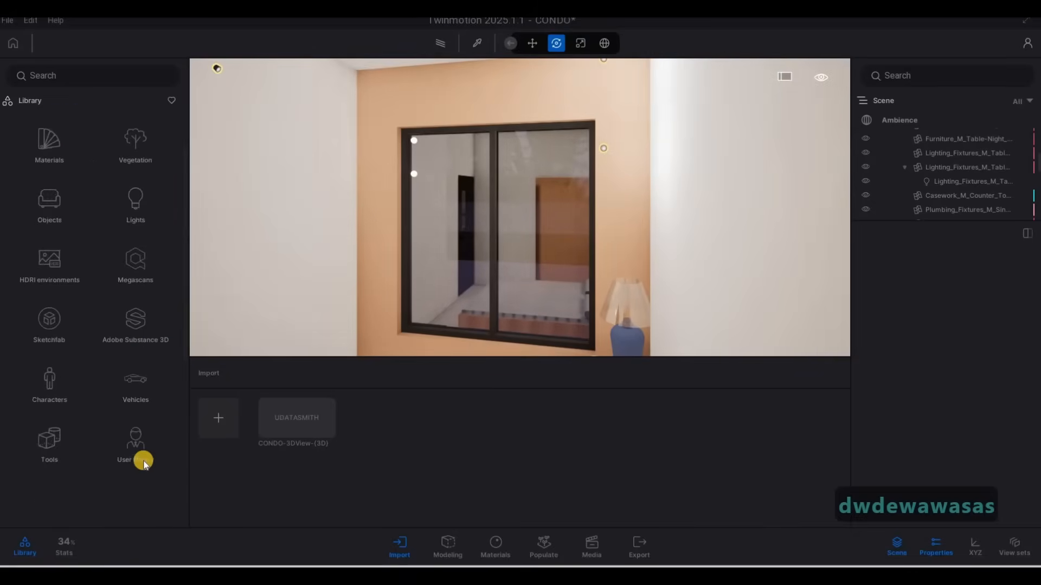
click(136, 457)
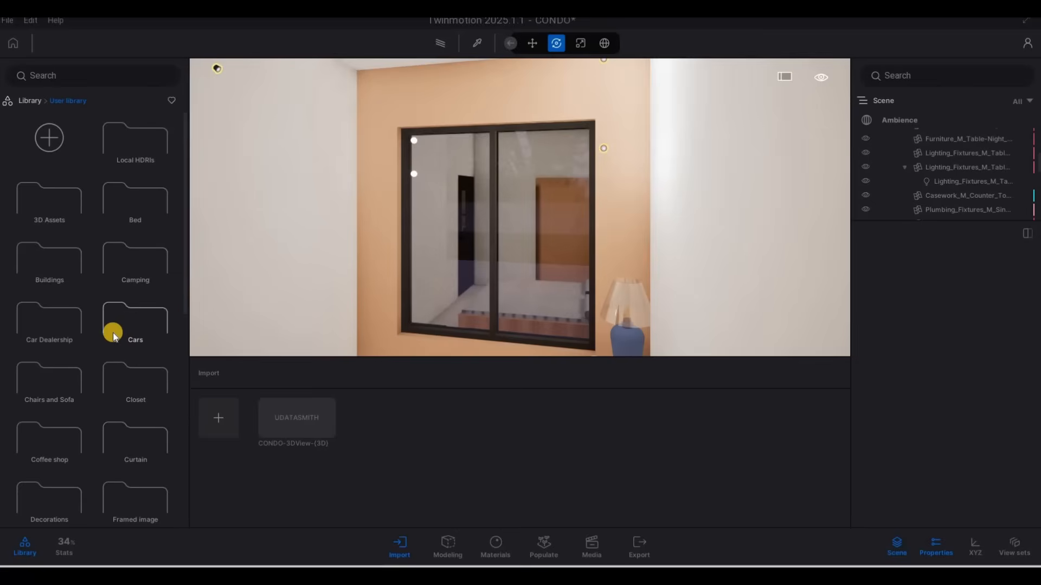
click(124, 419)
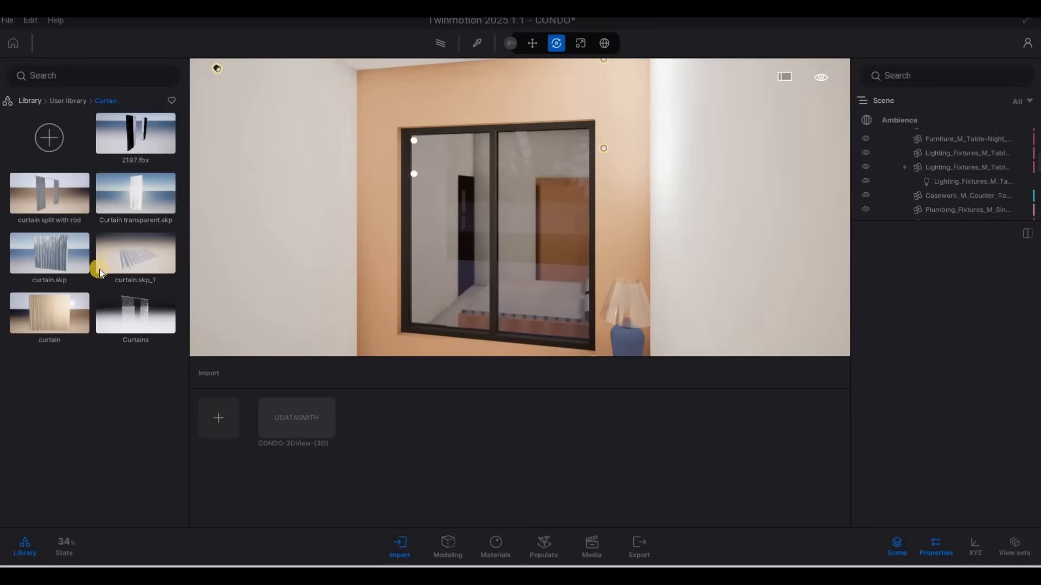
- Place the "curtain split with rod" model on the ground outside, in front of the building
key(a)
key(s)
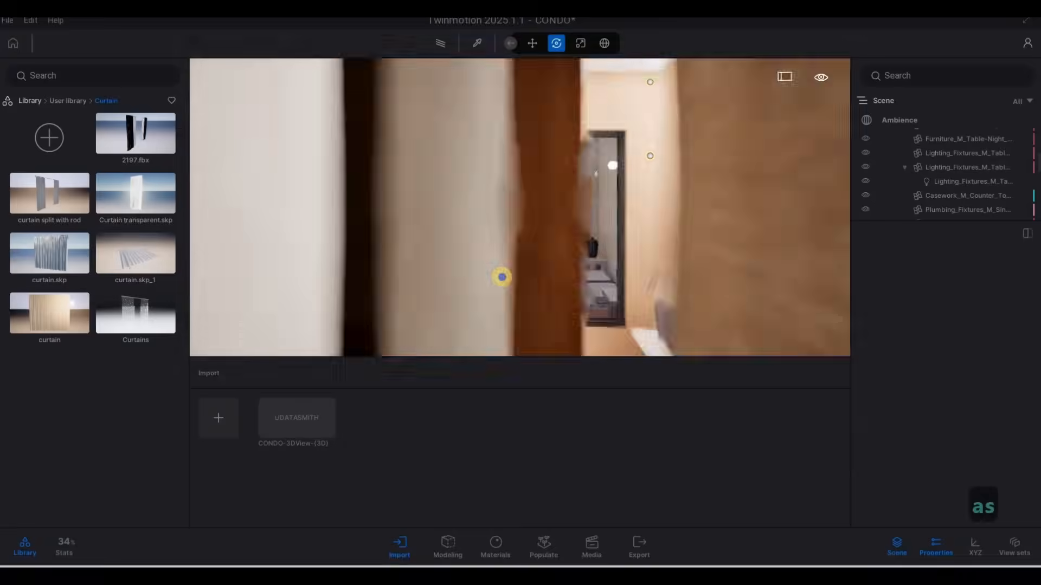
key(d)
key(w)
key(w)
key(d)
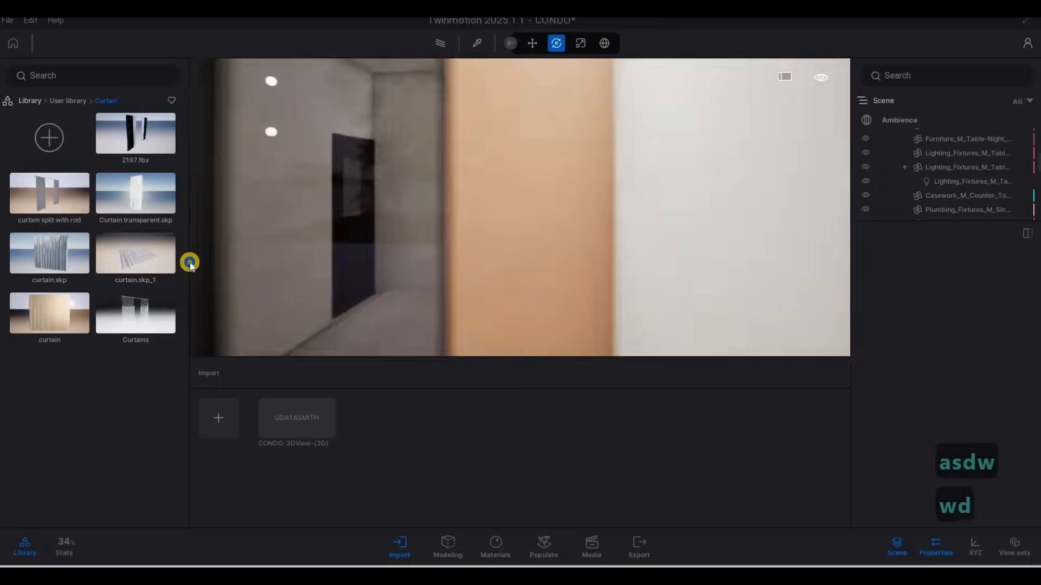
key(w)
key(d)
key(w)
key(d)
key(s)
drag(60, 195, 659, 334)
key(s)
- Rotate the placed curtain 90° about its vertical axis
click(652, 340)
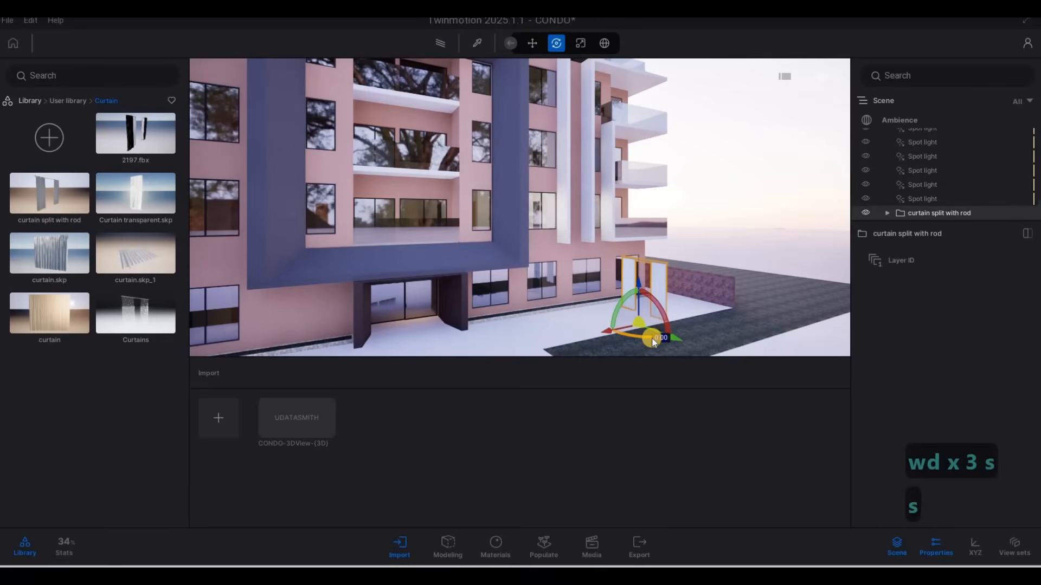
text(90)
key(Return)
- Move the curtain from the paving outside toward the bedroom window in the facade
key(a)
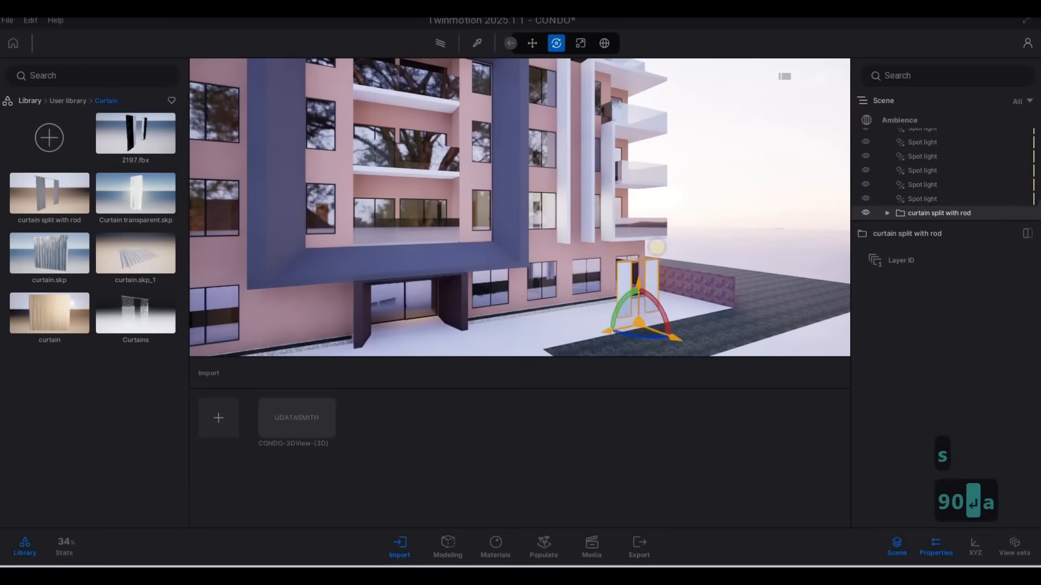
key(w)
key(w)
key(d)
key(w)
key(e)
key(a)
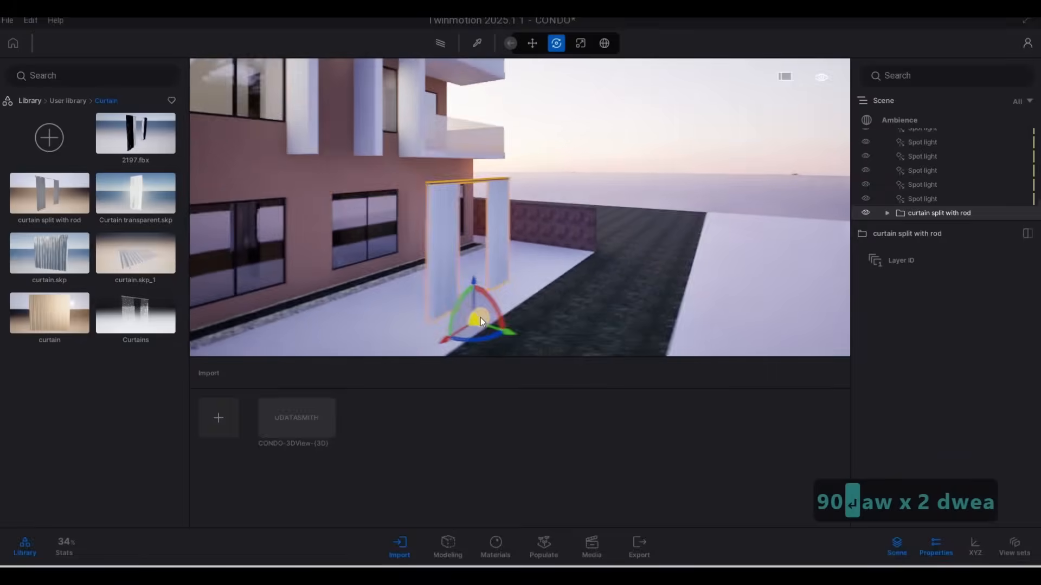
key(a)
drag(462, 320, 235, 271)
- Pull the curtain away from the bedroom's window wall so both panels hang clear of it inside the room
key(a)
key(w)
right_drag(597, 310, 275, 253)
key(s)
key(a)
key(s)
key(e)
key(w)
right_drag(519, 207, 469, 351)
key(w)
key(a)
key(q)
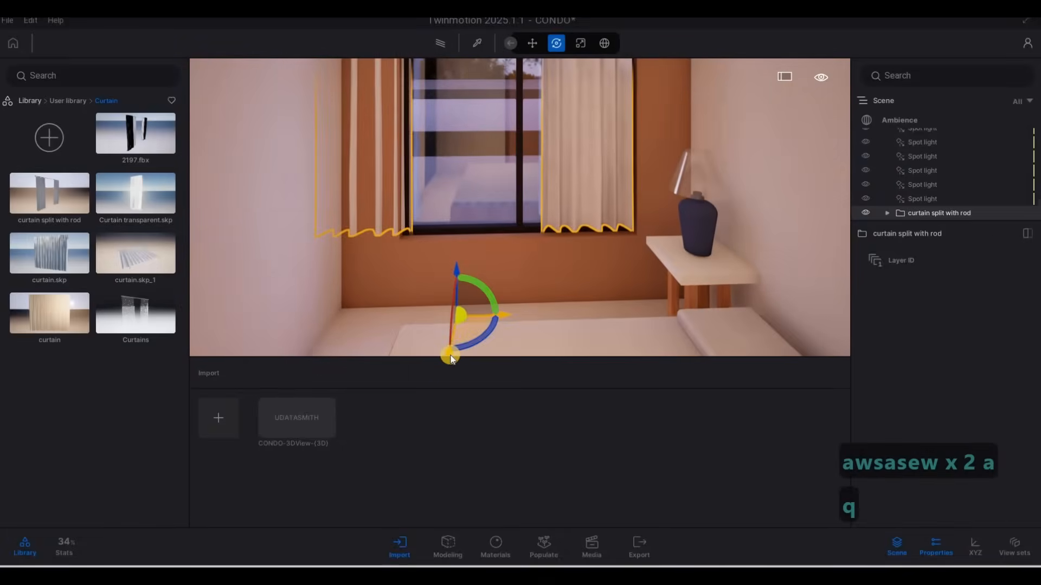
drag(439, 372, 495, 188)
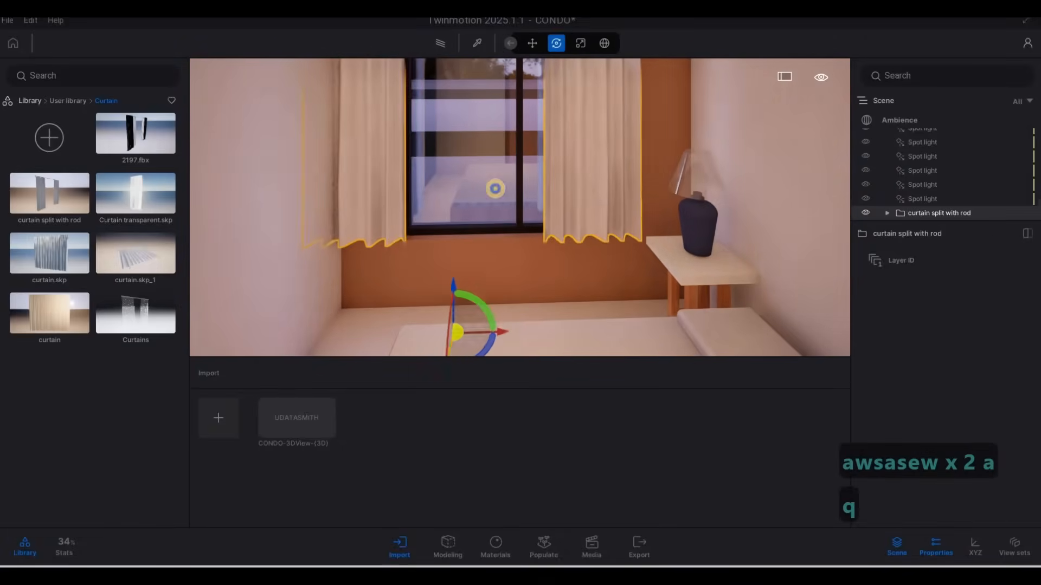
- Rotate the bedroom curtain 180° about its vertical axis
right_drag(495, 188, 525, 239)
key(s)
key(w)
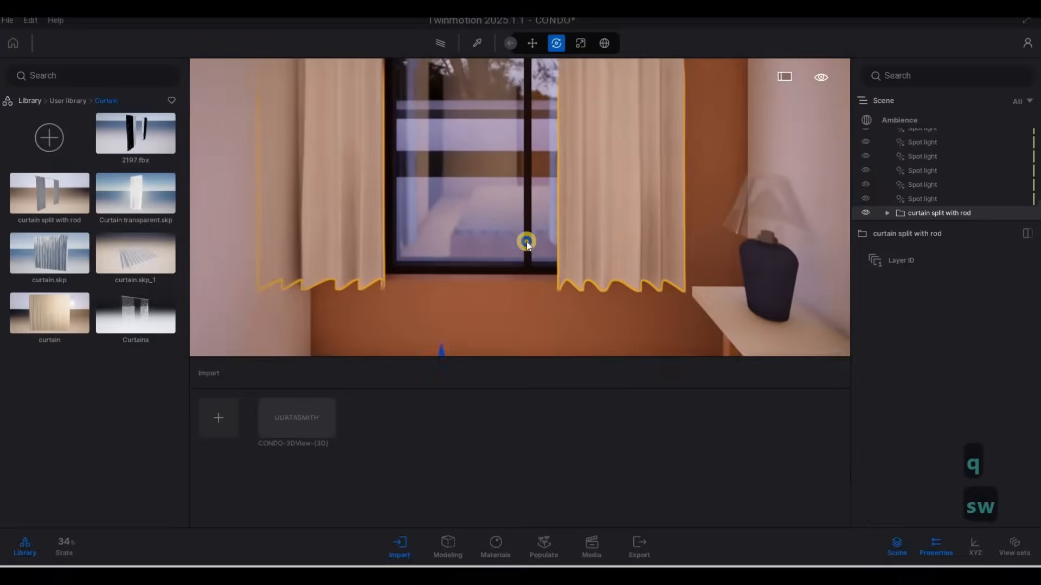
key(s)
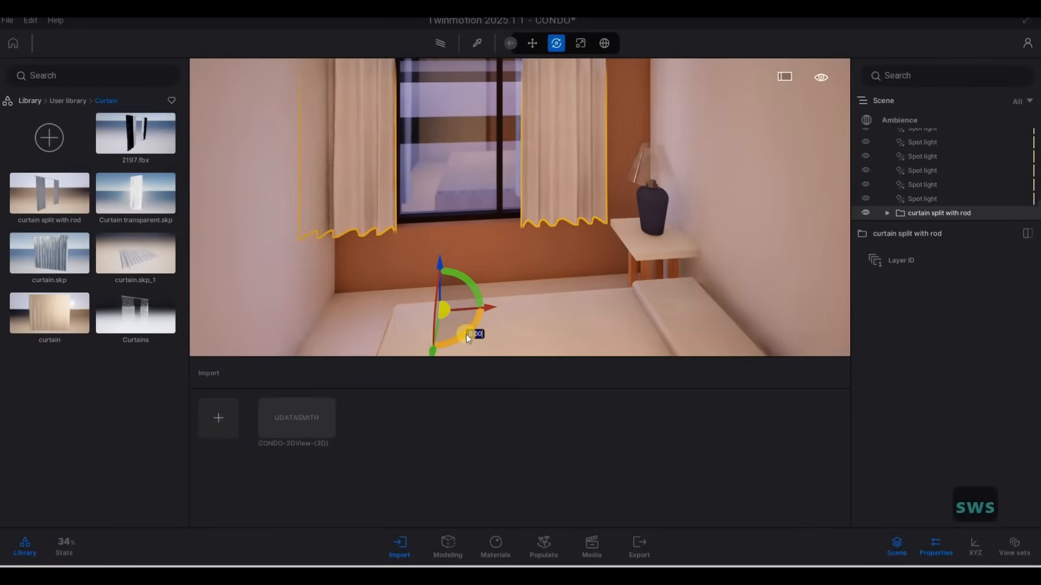
text(180)
key(Return)
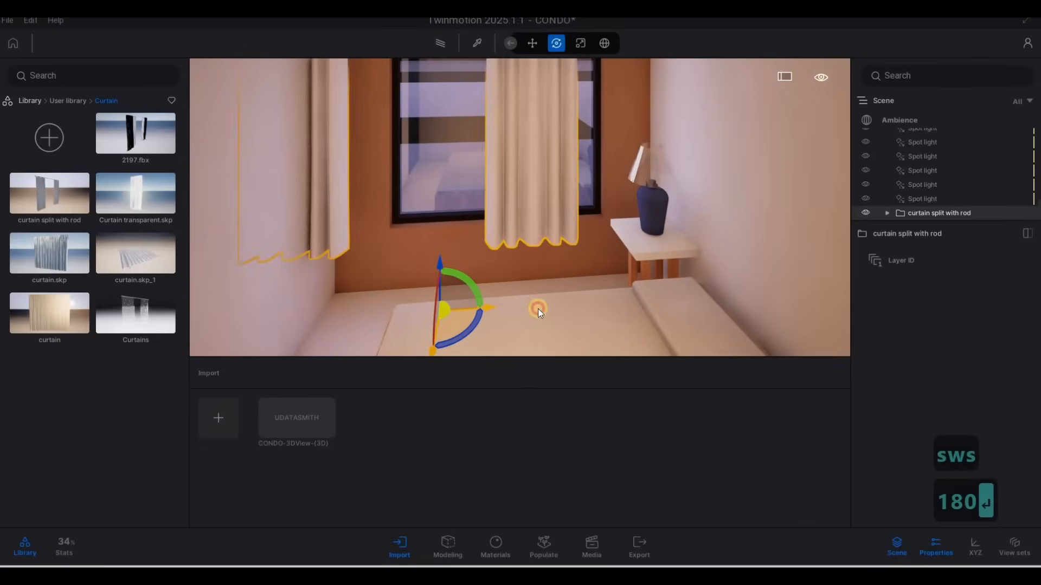
- Slide the curtain sideways until its two panels frame the bedroom window evenly
drag(537, 308, 538, 304)
key(w)
right_drag(389, 221, 524, 214)
key(d)
key(w)
key(d)
key(a)
key(w)
key(q)
key(s)
key(a)
key(s)
key(s)
key(w)
key(e)
key(w)
key(a)
key(s)
key(3)
key(w)
key(d)
key(s)
key(a)
key(a)
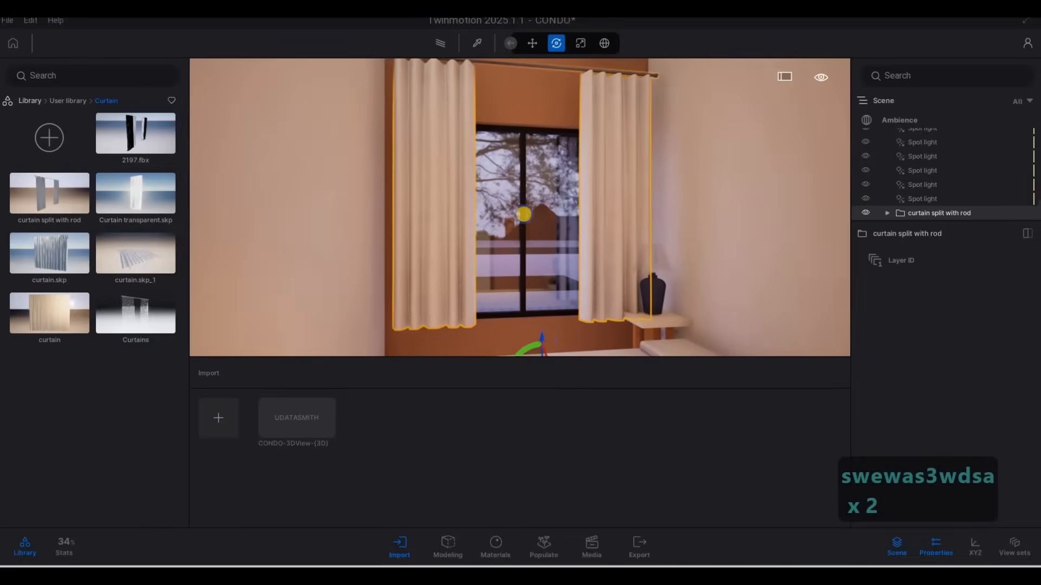
- Fine-tune the curtain's distance from the bedroom window wall, finally pulling it about 11.83 cm back into the room
right_drag(544, 337, 525, 344)
drag(516, 338, 521, 323)
mouse_move(570, 304)
right_down()
mouse_move(568, 314)
mouse_move(520, 211)
mouse_move(569, 322)
right_up()
drag(574, 301, 598, 314)
right_drag(564, 246, 638, 335)
mouse_move(640, 336)
mouse_down()
mouse_move(636, 327)
mouse_move(649, 333)
mouse_up()
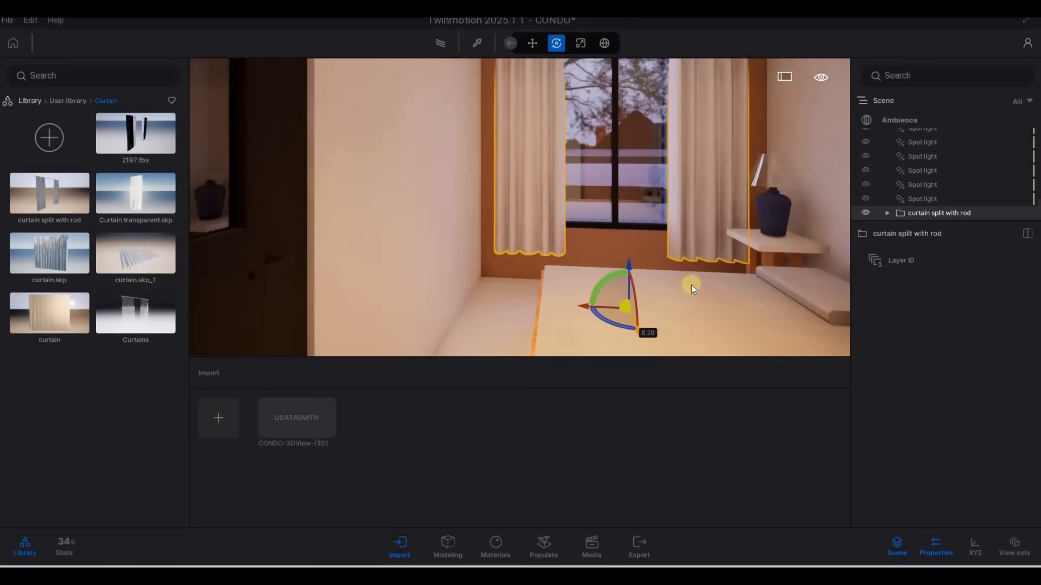
key(d)
right_drag(668, 337, 663, 344)
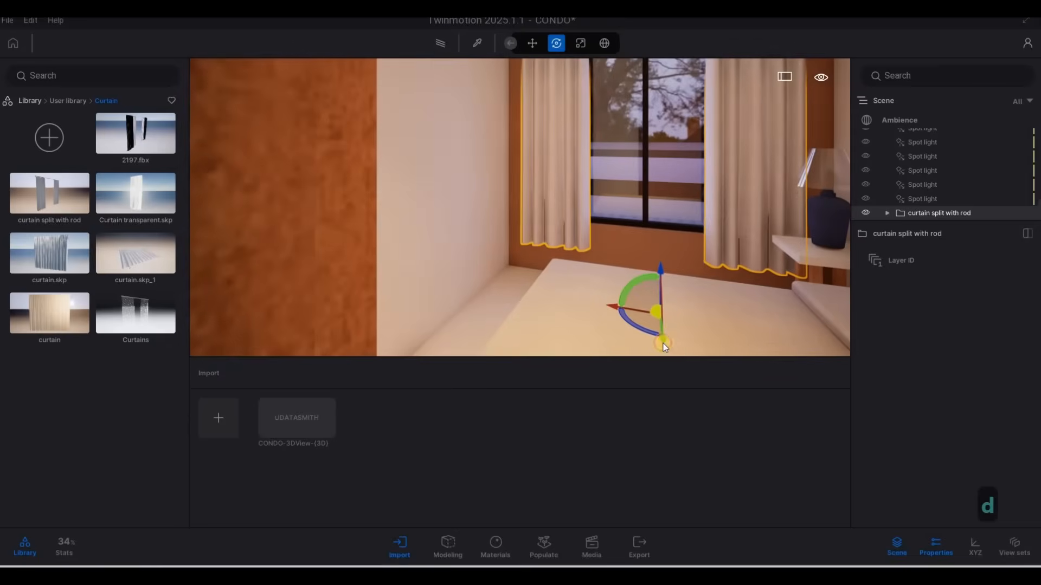
drag(662, 343, 661, 327)
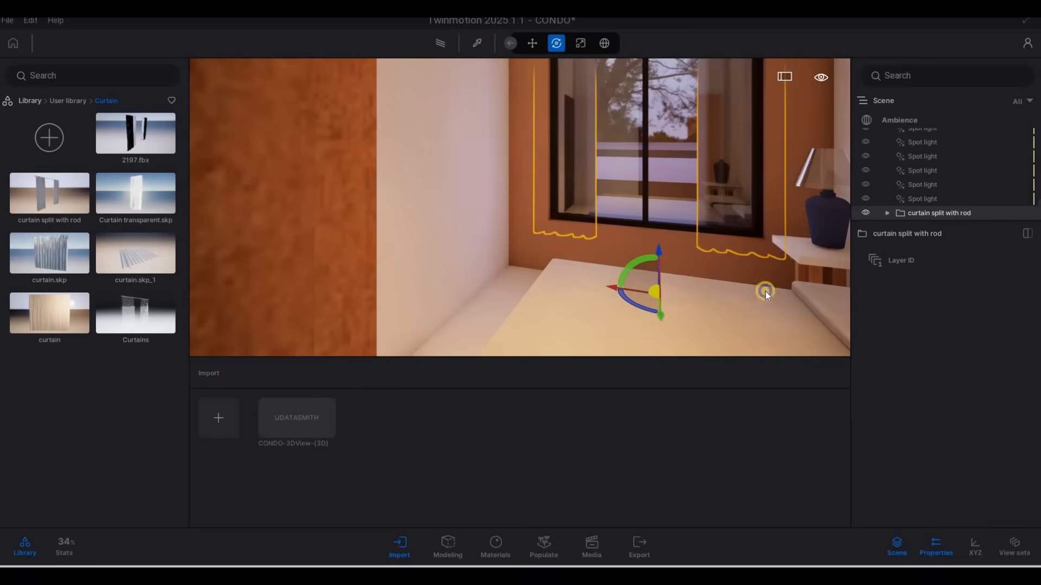
right_drag(765, 291, 728, 305)
key(d)
key(d)
drag(715, 308, 708, 330)
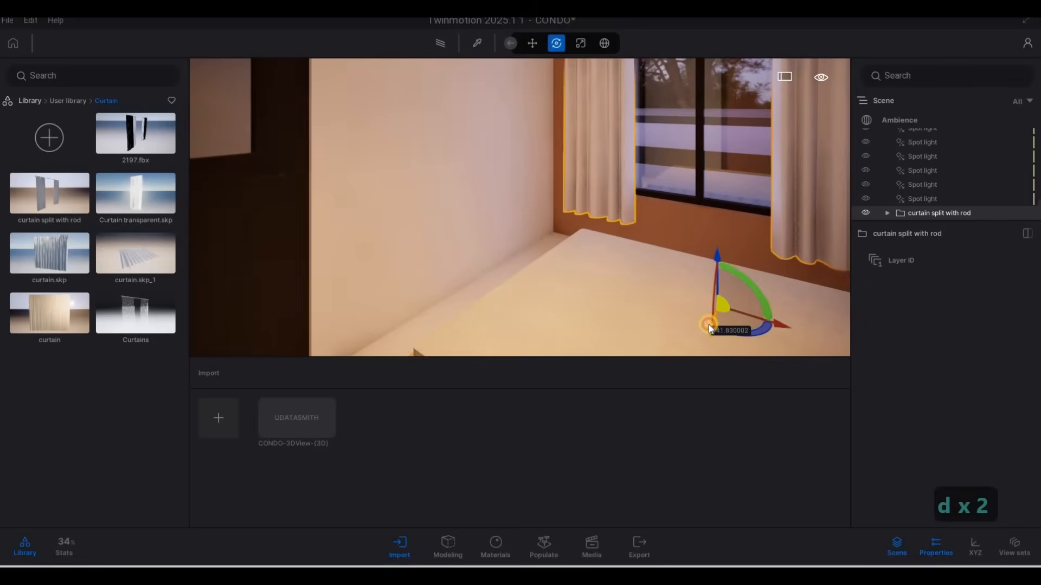
- From outside, copy the curtain as one instance to the adjacent ground-floor window with 303.04 cm spacing
key(d)
right_drag(740, 308, 479, 331)
key(d)
key(d)
key(d)
key(d)
key(d)
key(d)
key(d)
key(d)
key(d)
key(s)
key(s)
key(s)
key(s)
key(s)
key(s)
key(s)
key(s)
key(s)
key(s)
key(s)
key(s)
key(s)
key(s)
key(s)
key(s)
key(s)
key(s)
key(s)
key(s)
key(s)
key(s)
key(s)
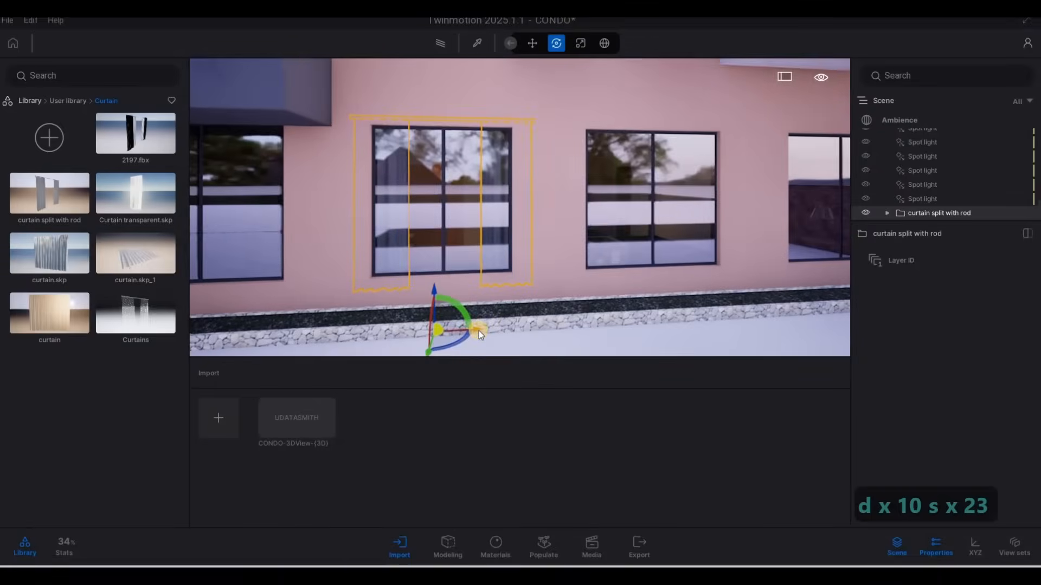
shift+drag(701, 339, 688, 347)
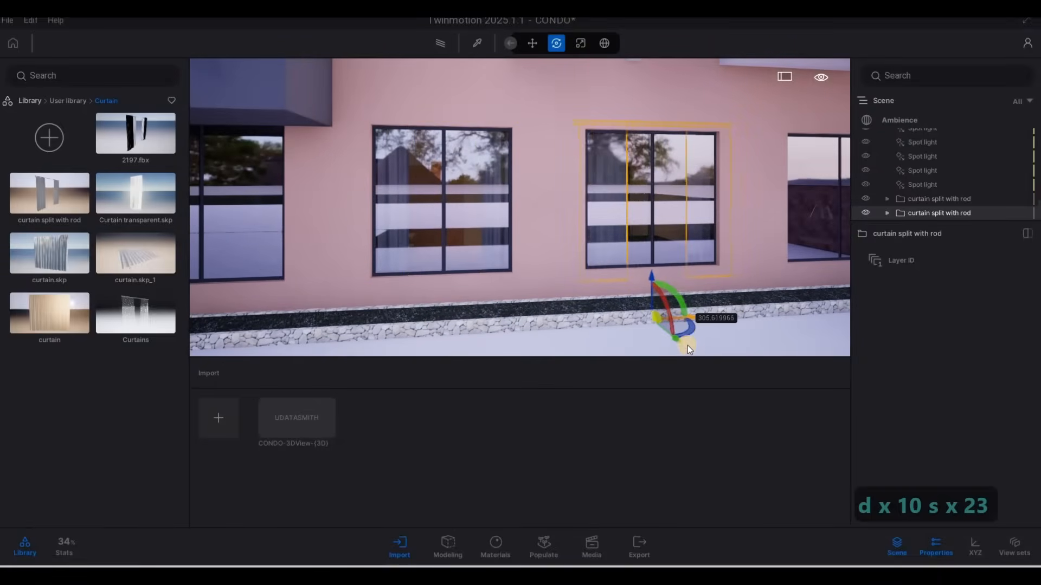
click(487, 351)
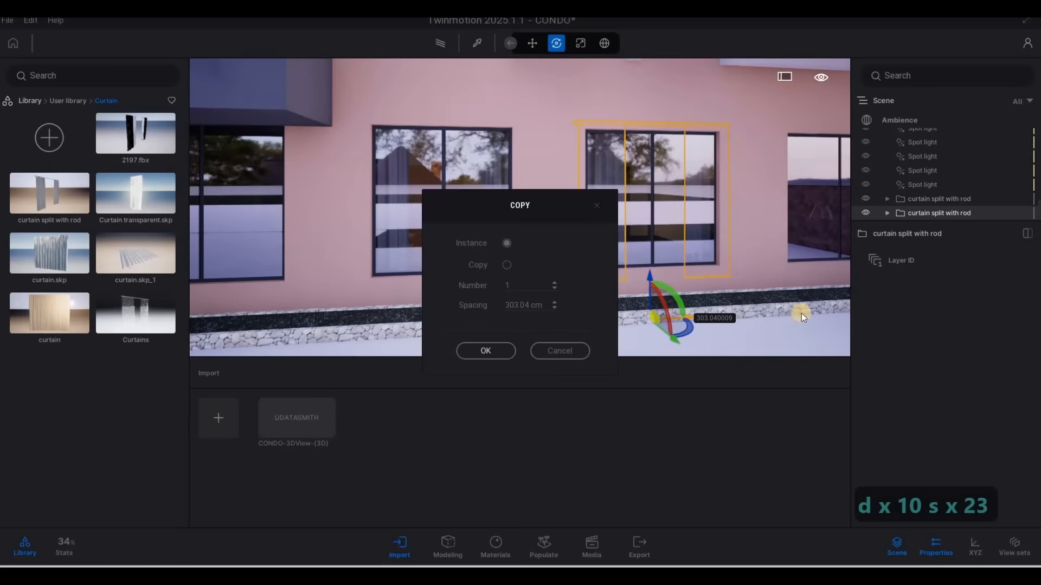
- Copy the curtain as an instance about 290.18 cm along the facade to the ground-floor end window
key(d)
key(s)
key(s)
key(s)
key(s)
key(s)
key(s)
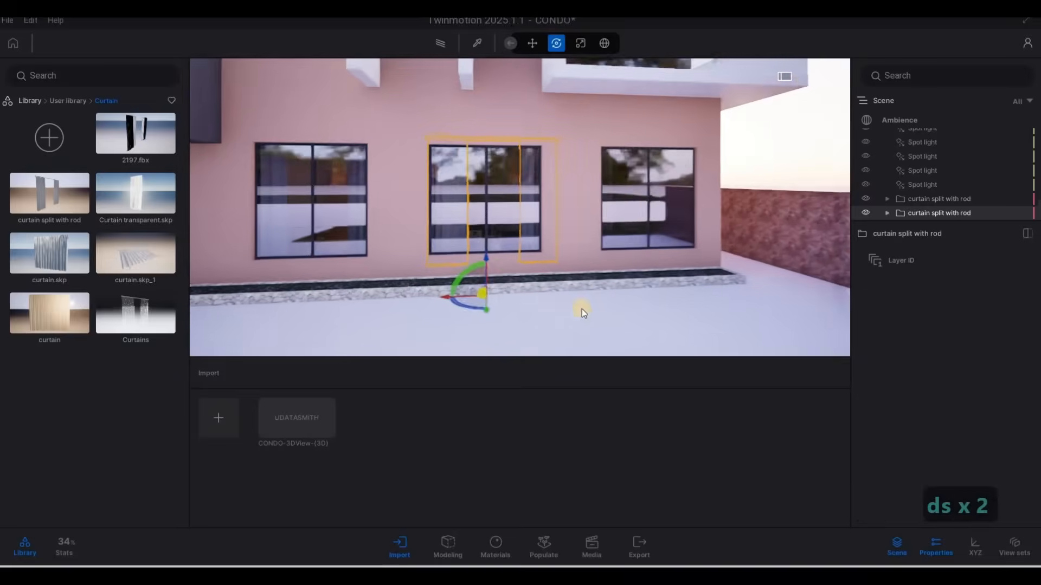
shift+drag(562, 294, 701, 310)
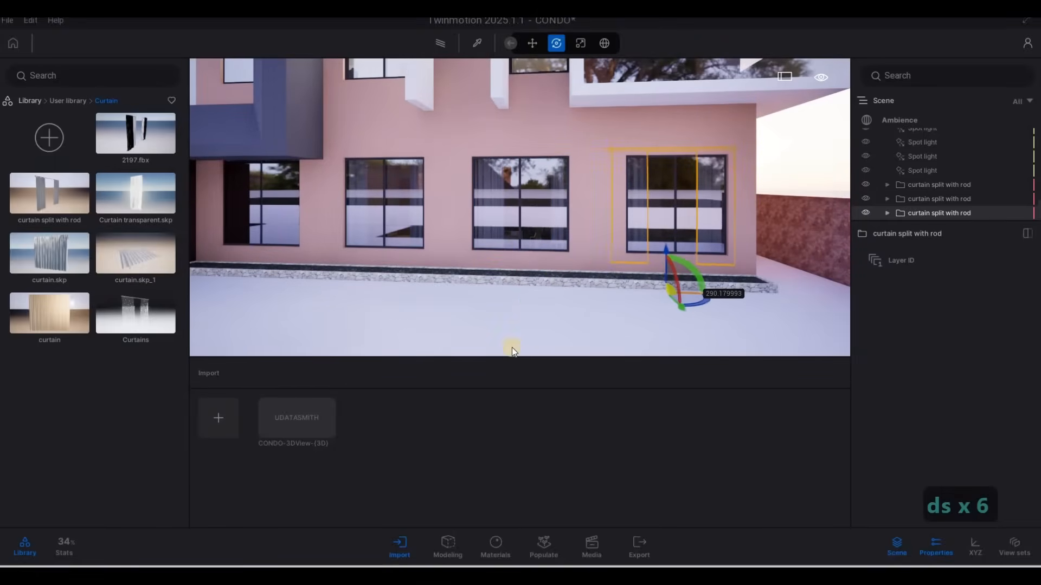
key(Return)
- Copy the end-window curtain as one instance, 872.19 cm back along the facade, to the uncurtained ground-floor window nearest the entrance
key(a)
key(a)
key(a)
key(a)
key(a)
key(a)
key(a)
key(a)
key(a)
key(a)
key(a)
key(a)
key(a)
key(a)
key(a)
key(a)
key(a)
key(a)
key(a)
key(a)
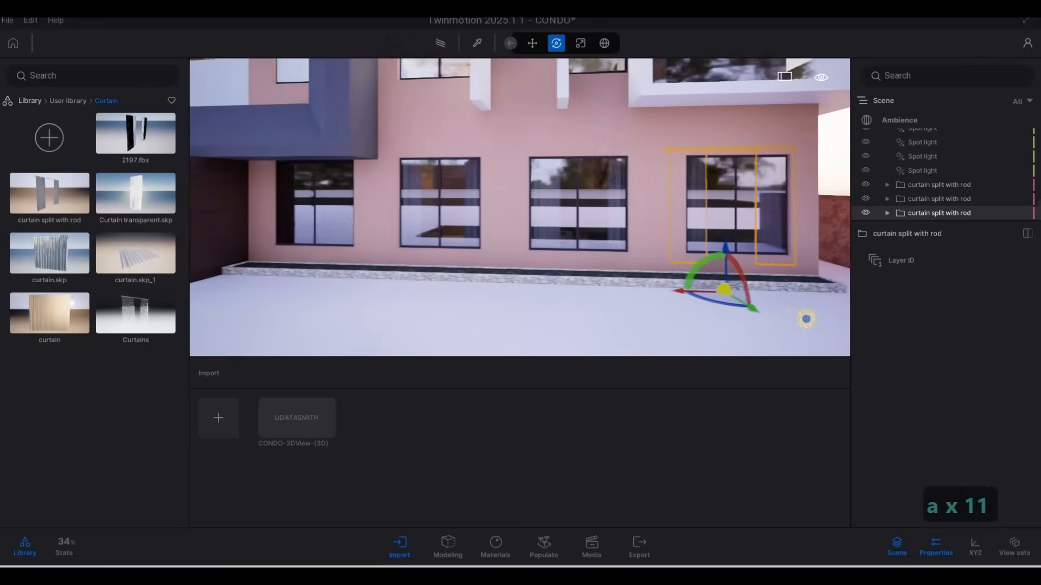
key(s)
key(s)
key(s)
key(s)
key(s)
key(s)
key(s)
key(s)
key(s)
key(s)
key(s)
key(s)
key(s)
key(4)
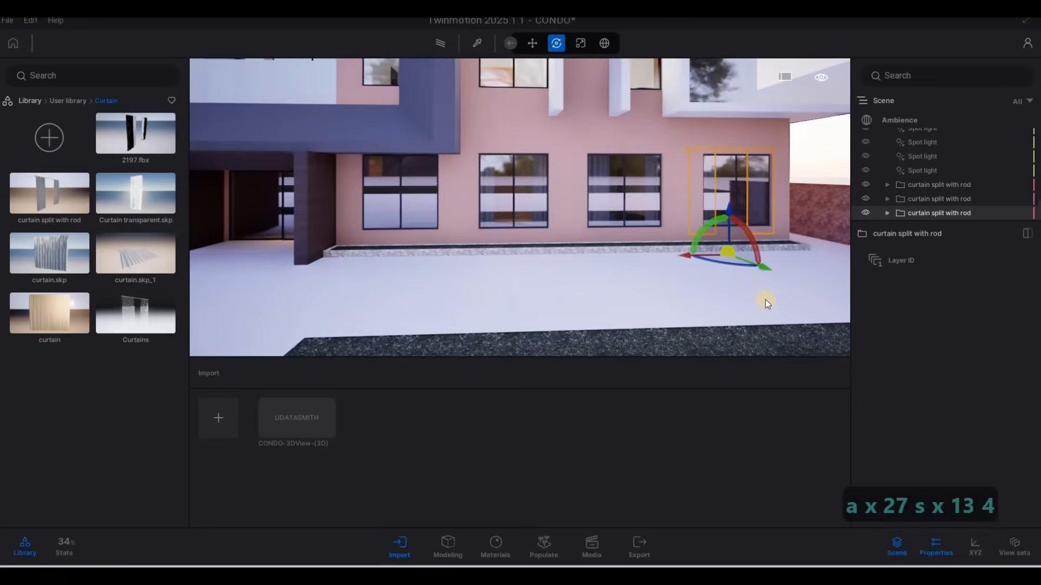
key(a)
key(s)
key(a)
shift+drag(726, 238, 488, 353)
key(Return)
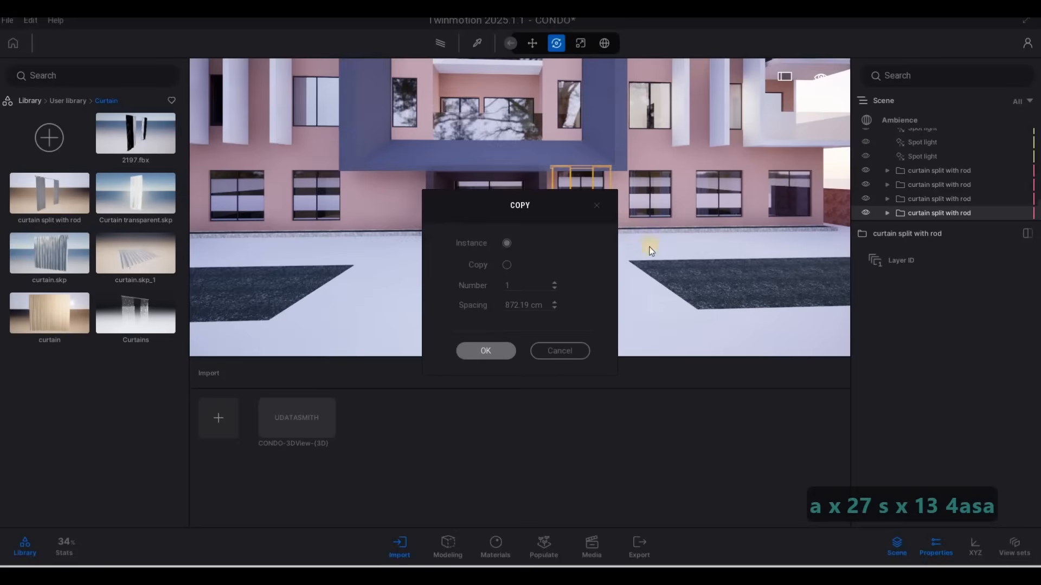
- Copy the curtain as one instance across the entrance to the opposite wing's nearest ground-floor window, with 1000 cm spacing
key(a)
key(a)
shift+drag(674, 237, 453, 346)
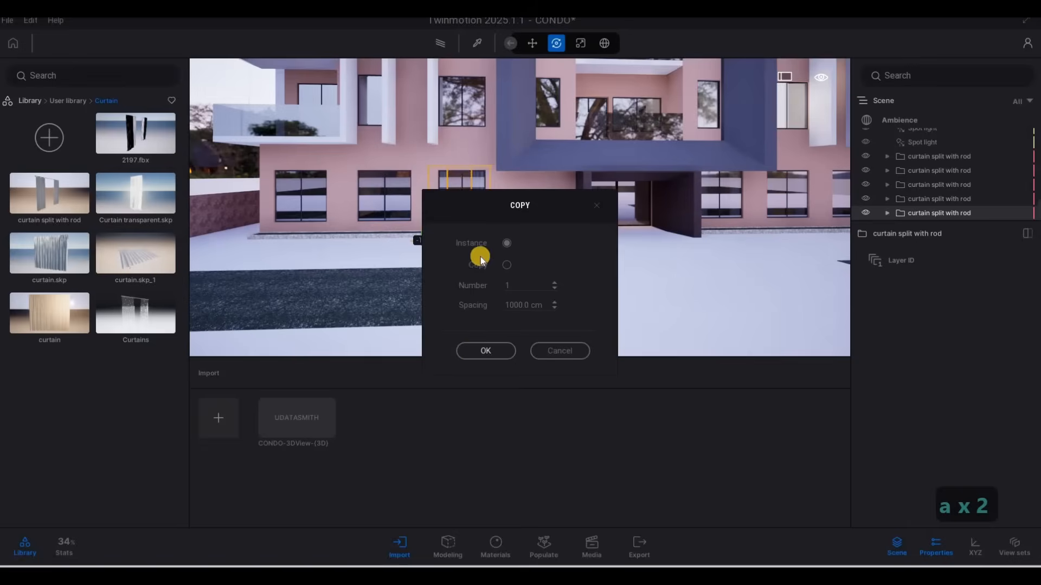
key(Return)
- Copy curtain instances to that wing's two remaining ground-floor windows, spaced 258.2 cm and 312.64 cm
shift+drag(458, 247, 471, 322)
click(485, 349)
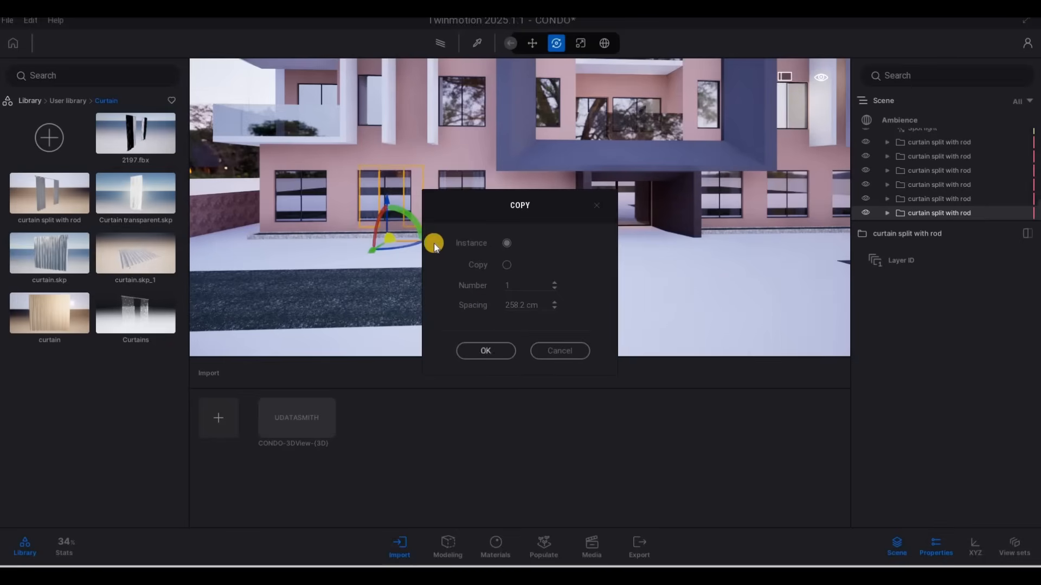
drag(424, 242, 345, 243)
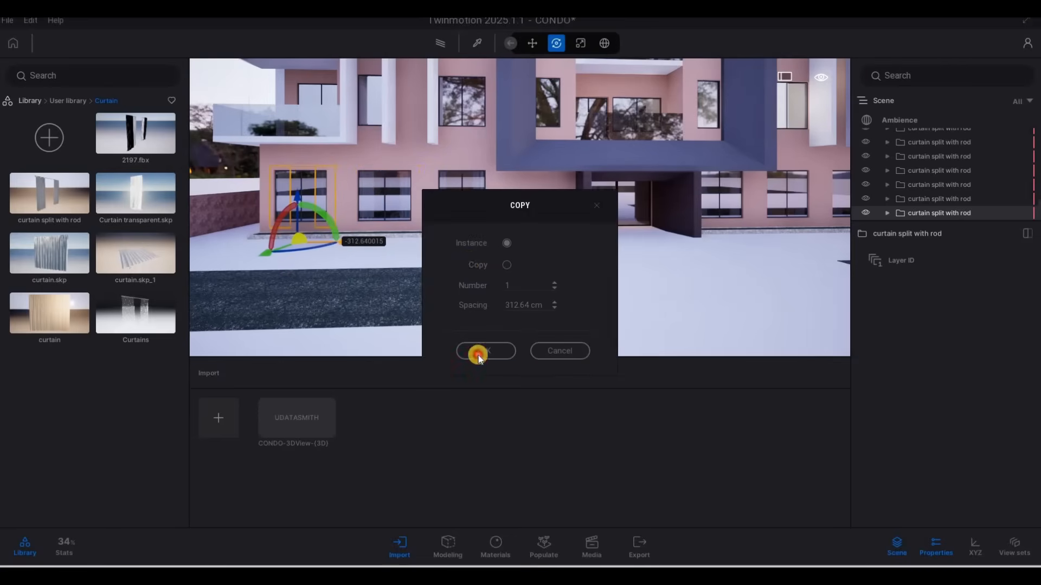
click(478, 354)
- Bring a curtain up to the first upper-floor window beside the blue frame and shift it about 230.46 cm in depth
key(d)
key(s)
key(q)
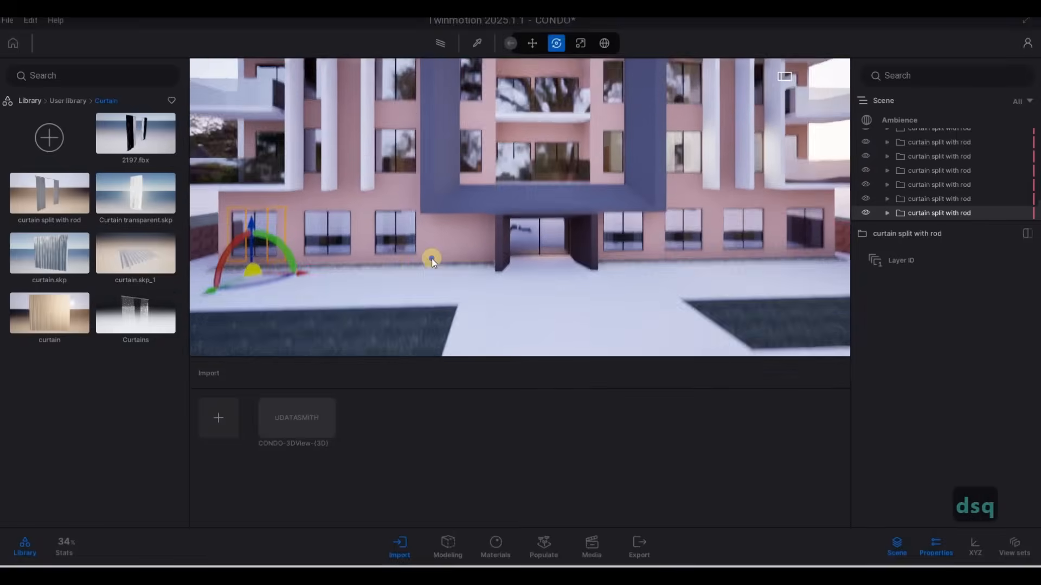
key(a)
key(w)
key(d)
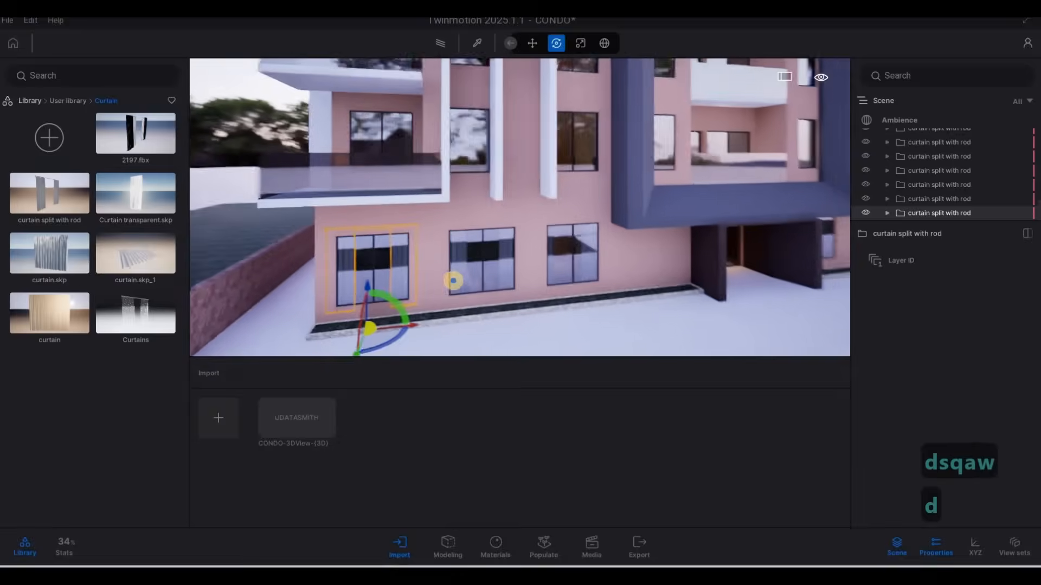
key(s)
key(s)
key(s)
key(d)
key(w)
key(a)
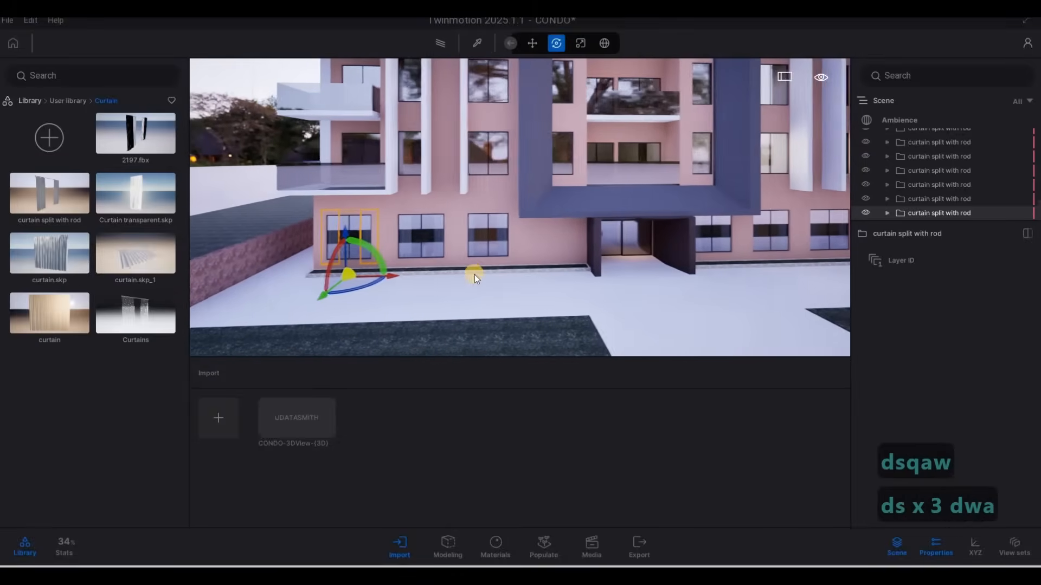
drag(359, 281, 507, 245)
key(w)
key(q)
key(w)
key(a)
key(e)
key(s)
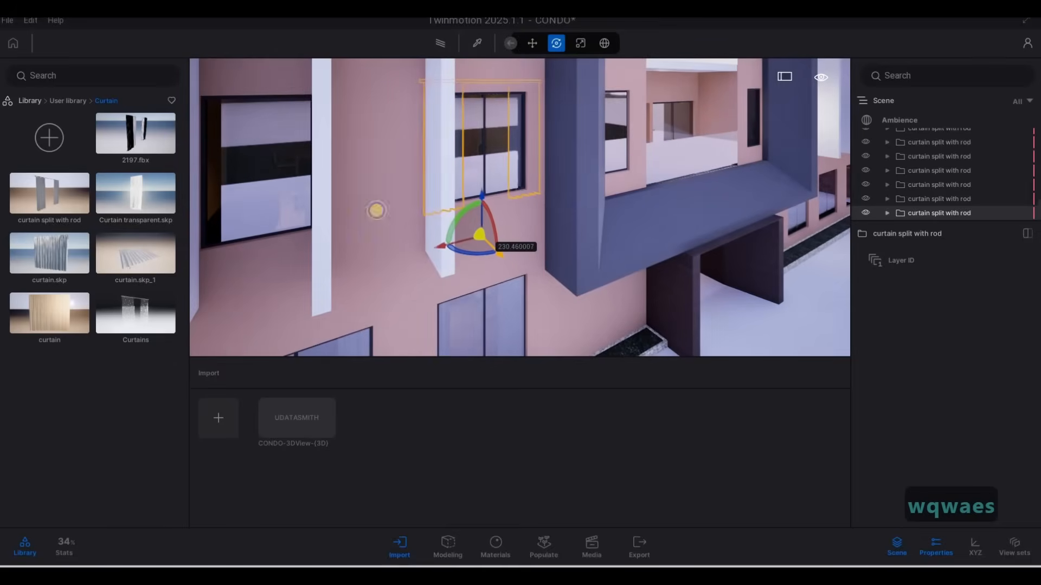
- Shift the upper-floor curtain about 7.92 cm sideways to centre it on the window beside the blue frame
key(d)
key(w)
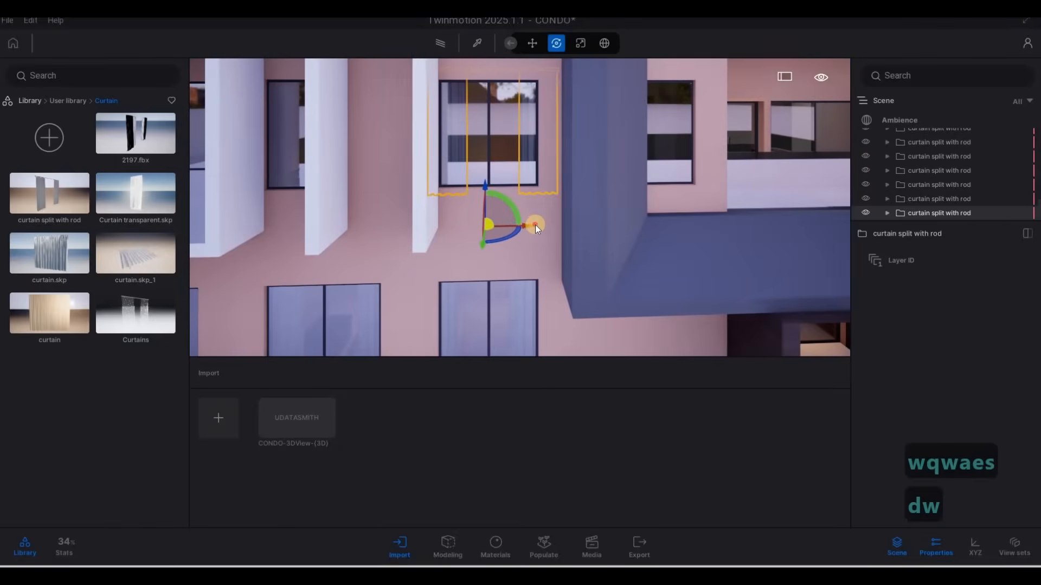
drag(535, 224, 526, 224)
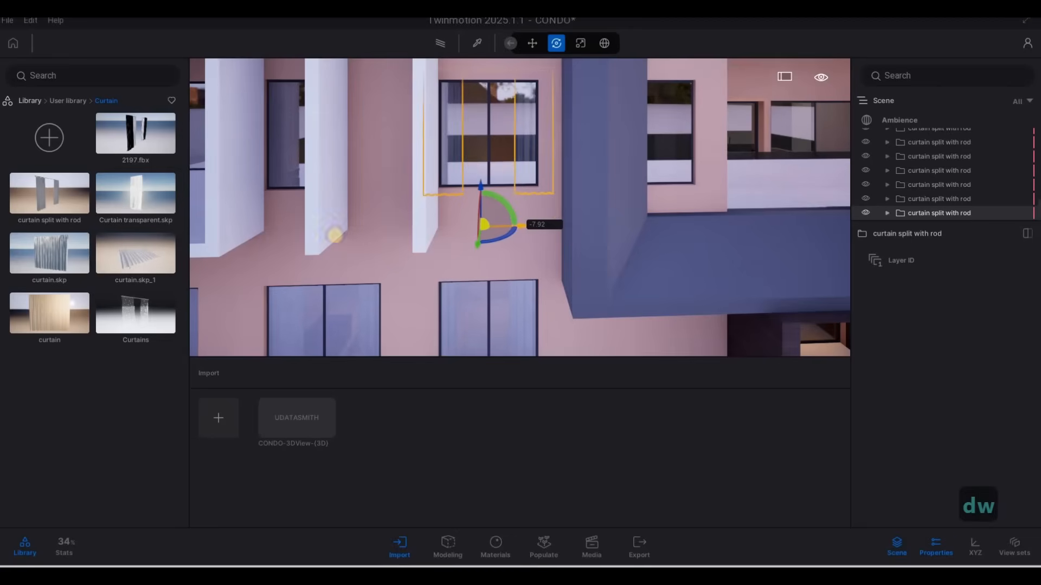
- From inside the room, adjust the depth of the first upper-floor curtain relative to the window wall
key(s)
key(d)
right_drag(566, 202, 268, 171)
key(w)
key(w)
key(w)
key(w)
key(q)
key(d)
key(s)
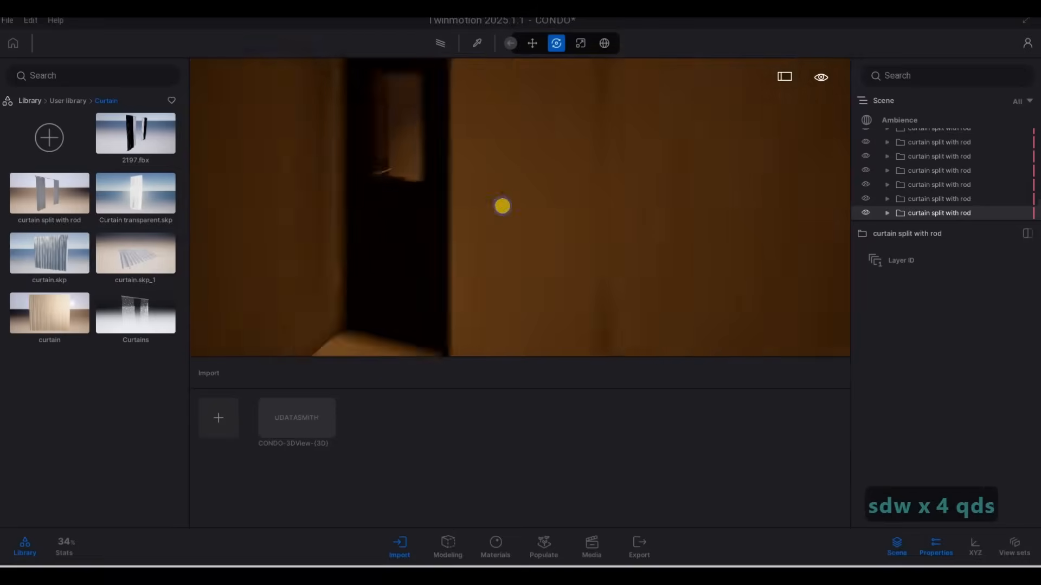
right_drag(502, 207, 383, 160)
key(a)
key(w)
right_drag(514, 274, 471, 257)
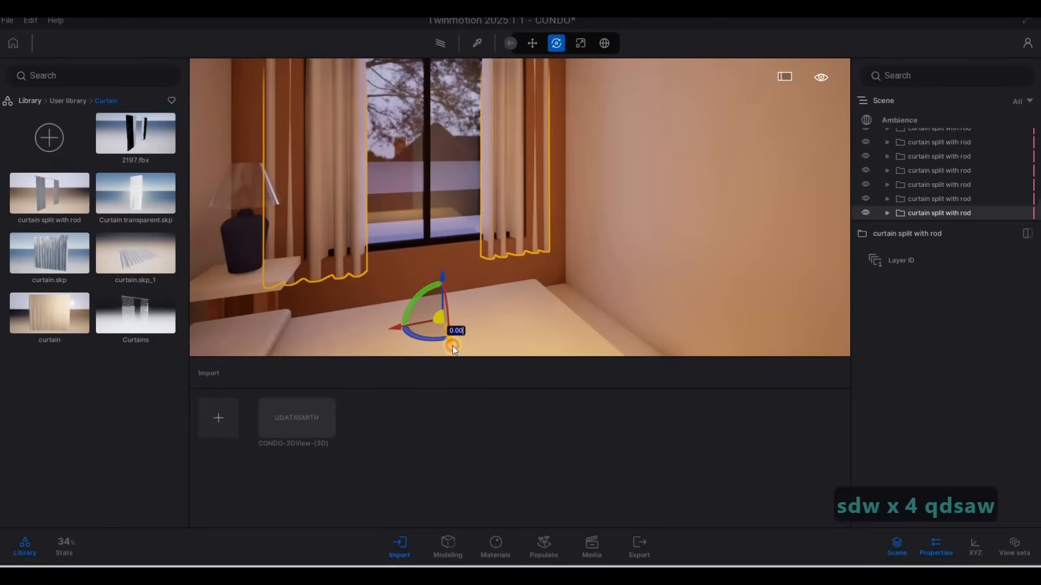
drag(452, 346, 450, 191)
- Copy the curtain as instances up to the two windows above it, with 322.27 cm spacing to the topmost one
key(a)
key(w)
right_drag(470, 197, 526, 226)
key(s)
key(a)
key(w)
key(s)
key(w)
key(q)
key(a)
key(q)
key(s)
key(s)
key(s)
key(s)
key(s)
key(s)
key(s)
key(s)
key(s)
key(s)
key(s)
key(s)
key(s)
key(s)
key(s)
key(s)
key(s)
key(s)
key(s)
key(s)
key(s)
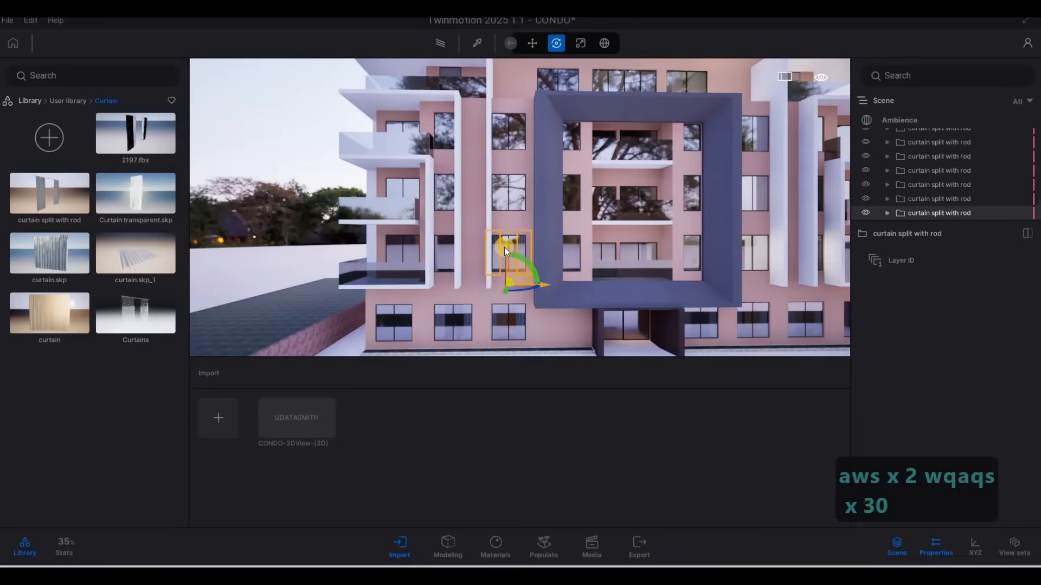
click(505, 247)
alt+drag(504, 191, 507, 190)
key(Return)
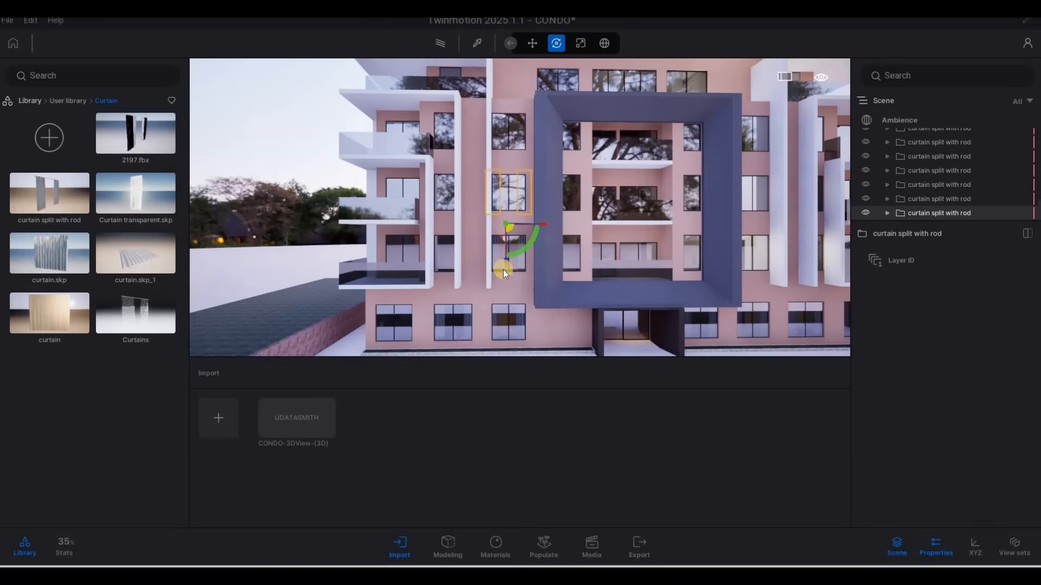
alt+drag(508, 219, 509, 164)
click(489, 353)
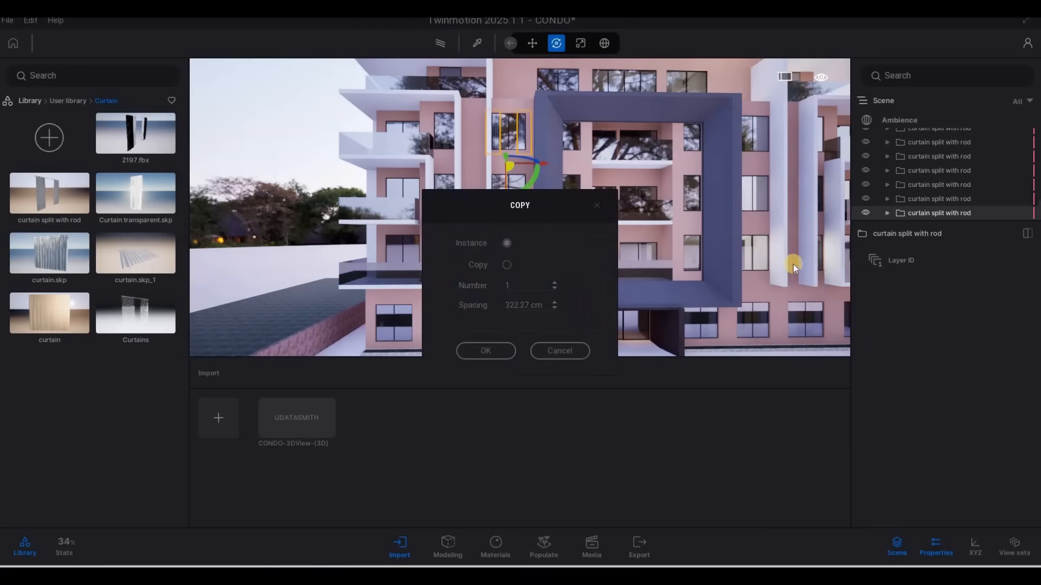
- Copy the column of three upper-floor curtains as one instance across the blue frame to the opposite wing's windows, with 1000 cm spacing
ctrl+click(930, 199)
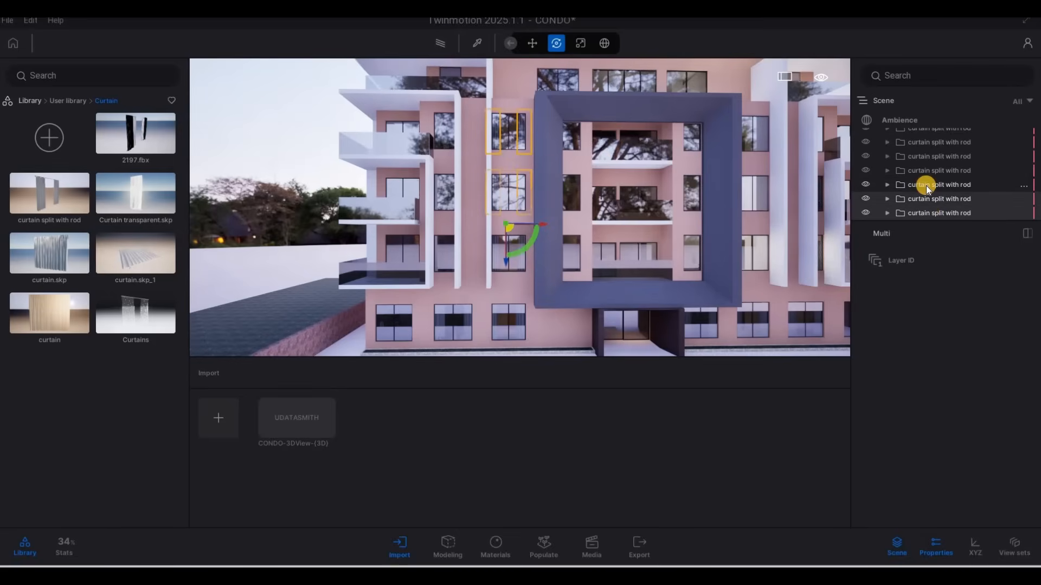
ctrl+click(925, 186)
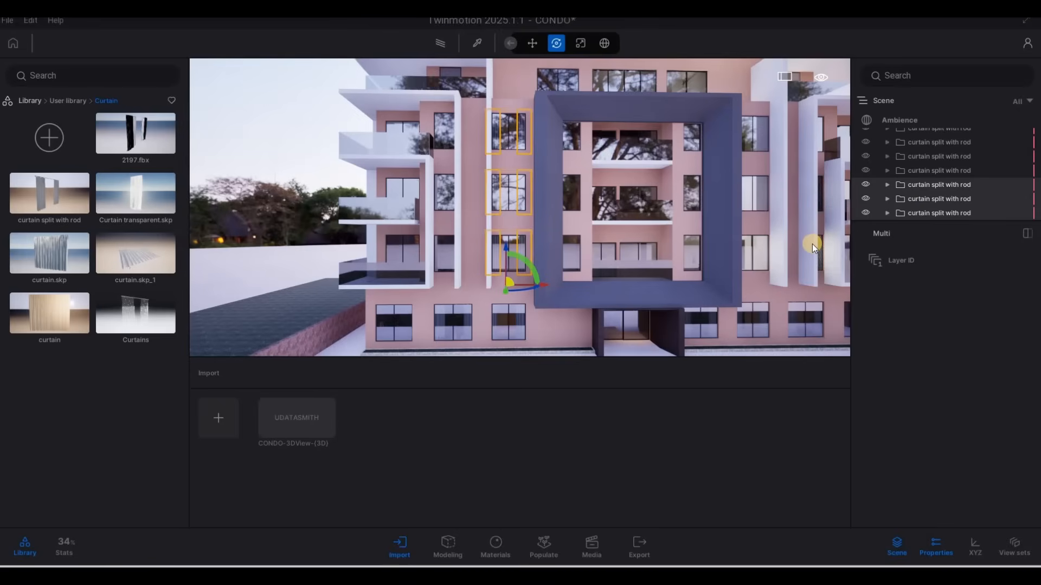
key(d)
key(d)
key(d)
key(d)
key(d)
key(d)
key(d)
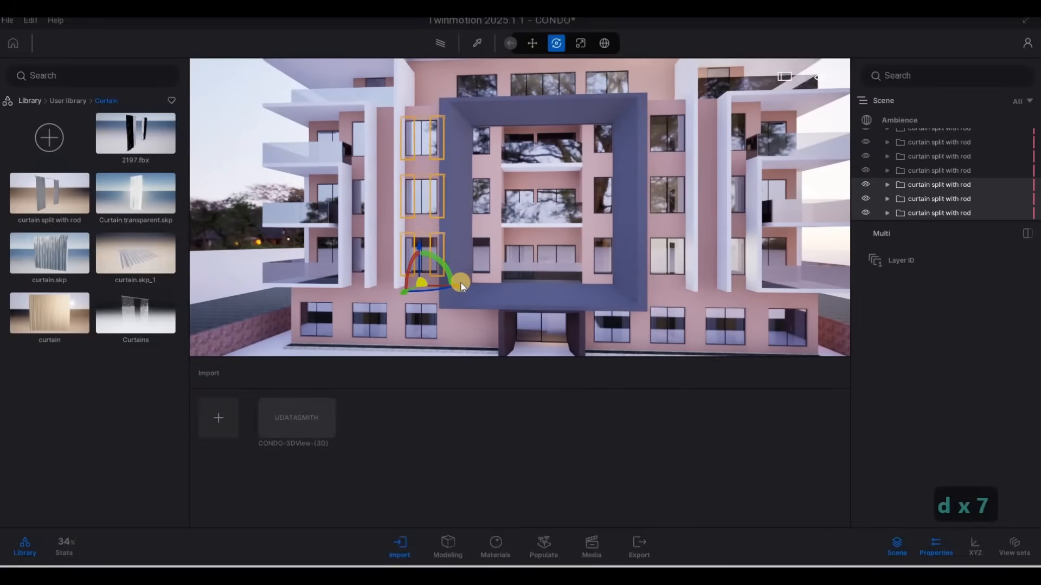
click(455, 285)
drag(684, 297, 703, 303)
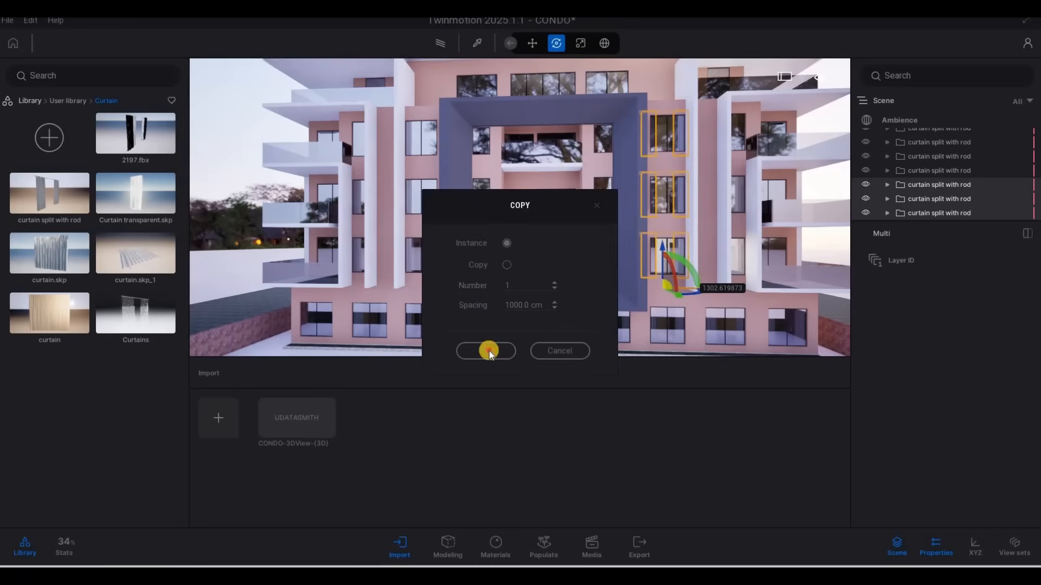
click(489, 350)
- Copy the three stacked curtains as instances to the adjacent column of windows just inside the blue frame
key(d)
key(d)
key(d)
key(d)
key(d)
key(d)
key(d)
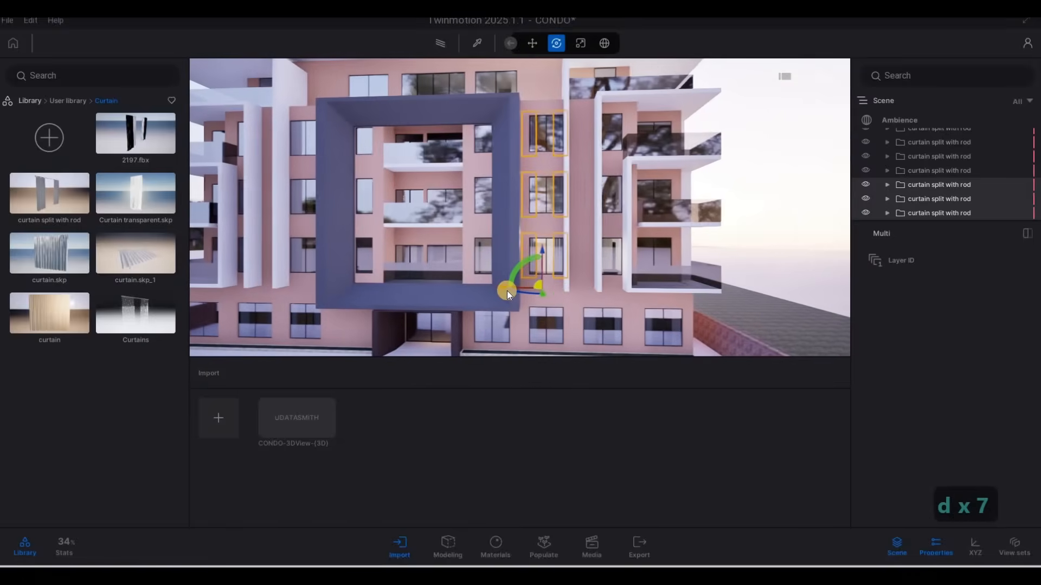
click(506, 291)
drag(551, 294, 454, 302)
click(491, 352)
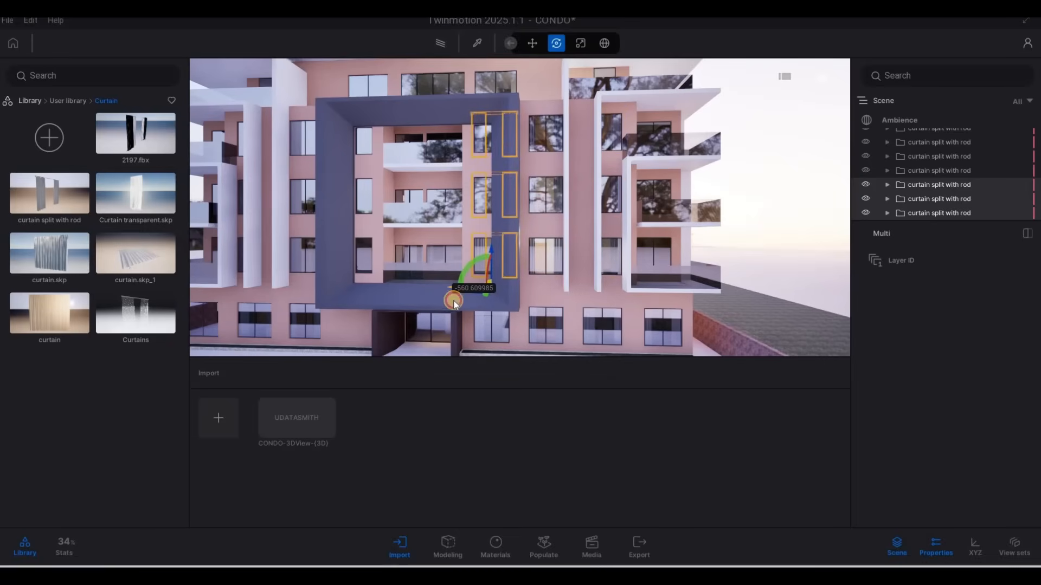
click(501, 347)
- Copy the three curtains to the blue frame's opposite inner windows, about 749.19 cm away, and to the wing windows behind the fins, spaced about 611.26 cm
key(a)
key(a)
key(a)
key(a)
key(a)
key(a)
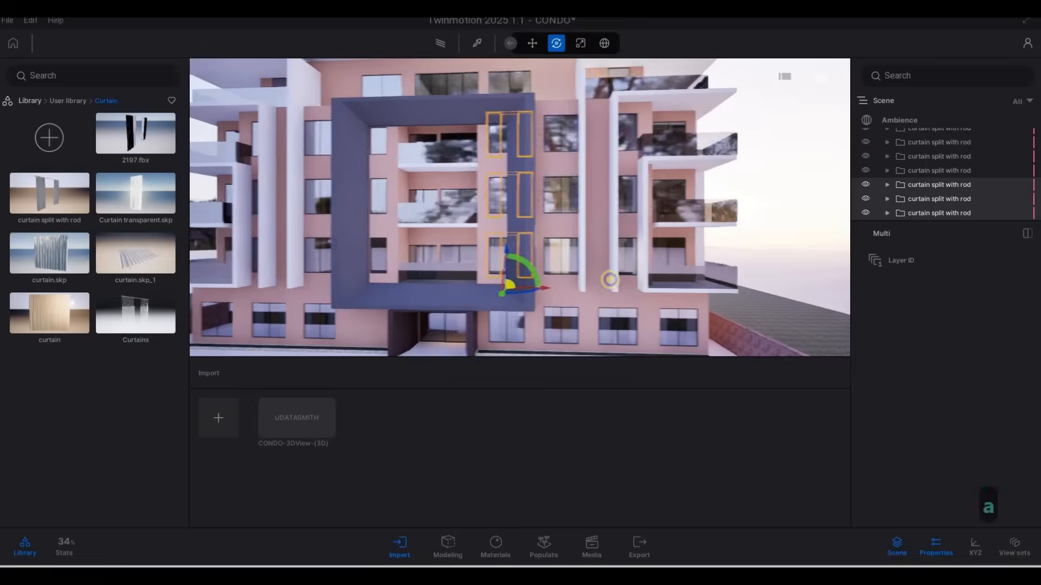
key(a)
key(a)
key(a)
key(a)
key(a)
key(a)
key(a)
key(a)
key(a)
key(a)
key(a)
key(a)
key(a)
drag(577, 273, 441, 285)
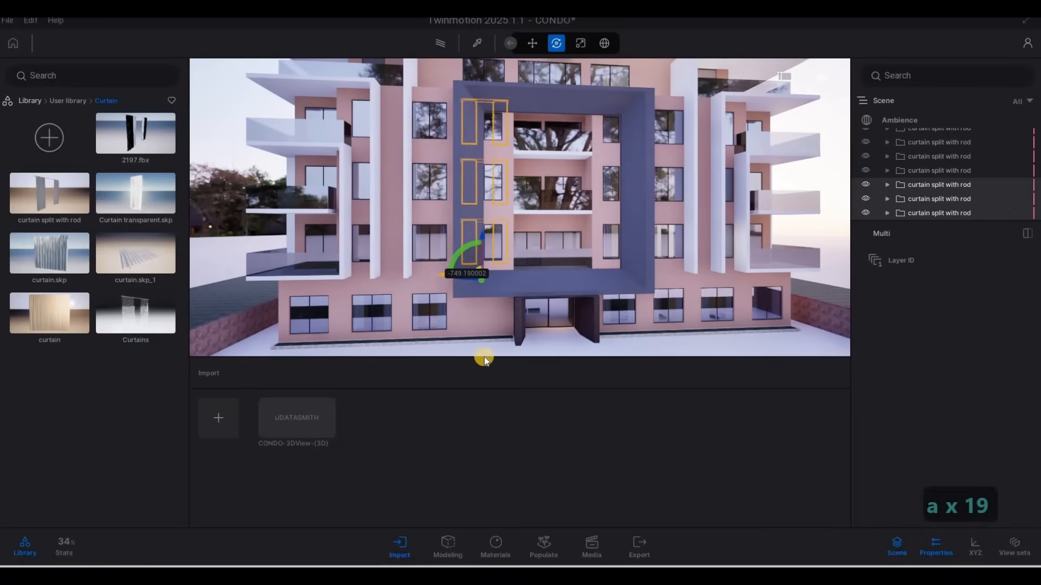
click(479, 353)
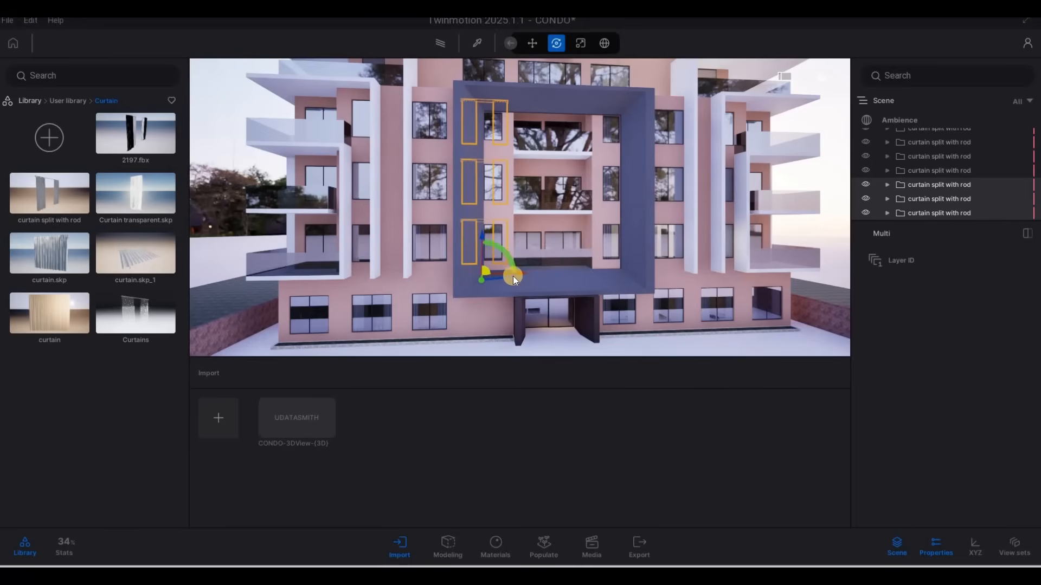
drag(519, 275, 411, 303)
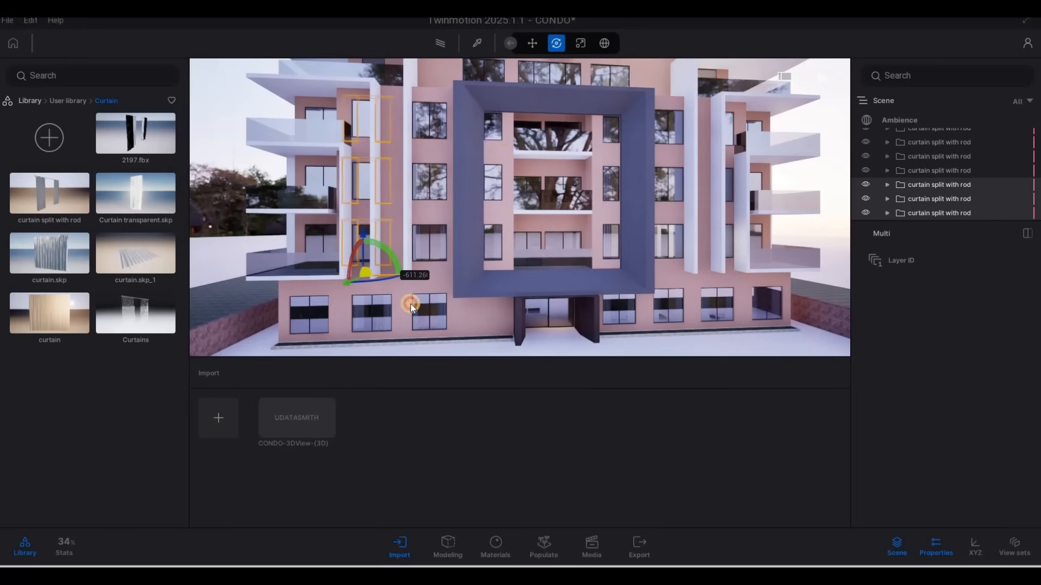
click(475, 353)
- Copy only the topmost curtain behind the wing's fins as one instance to the central balcony window, about 967.05 cm across
key(a)
key(w)
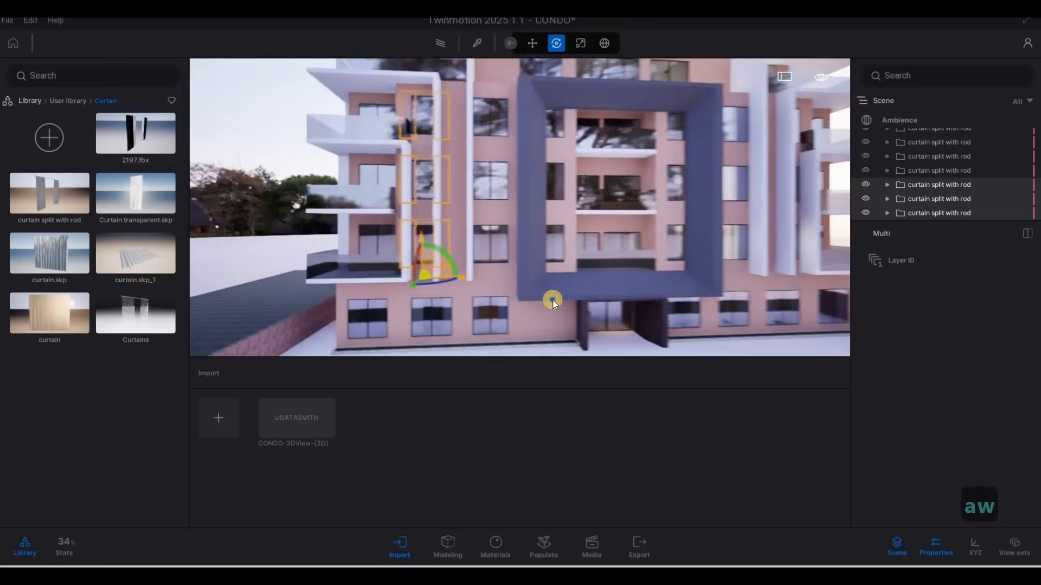
right_drag(553, 300, 535, 272)
key(d)
key(w)
key(a)
key(s)
key(d)
key(w)
key(q)
key(a)
key(w)
key(a)
key(w)
key(s)
key(s)
key(s)
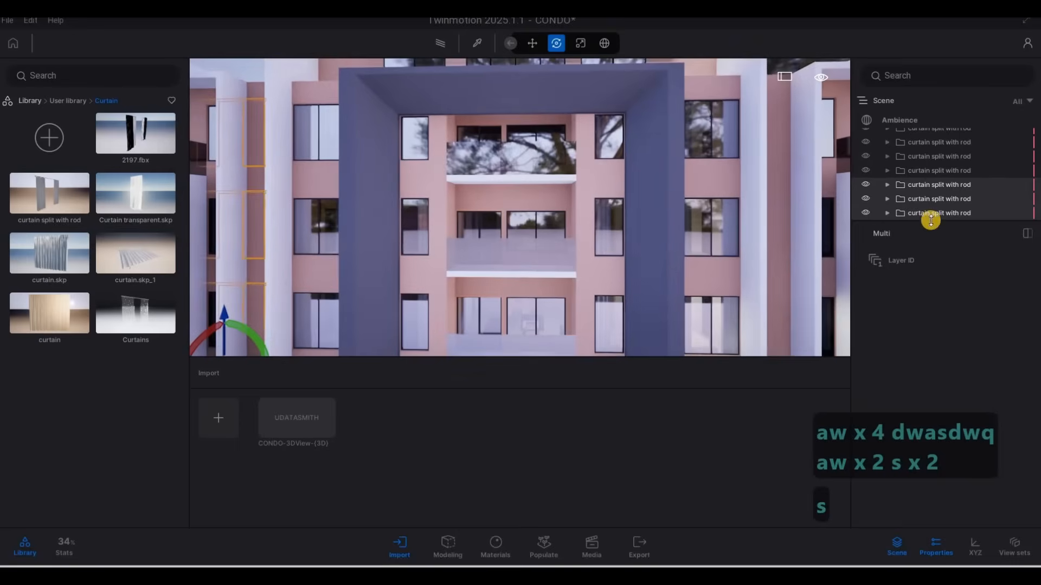
click(305, 336)
key(s)
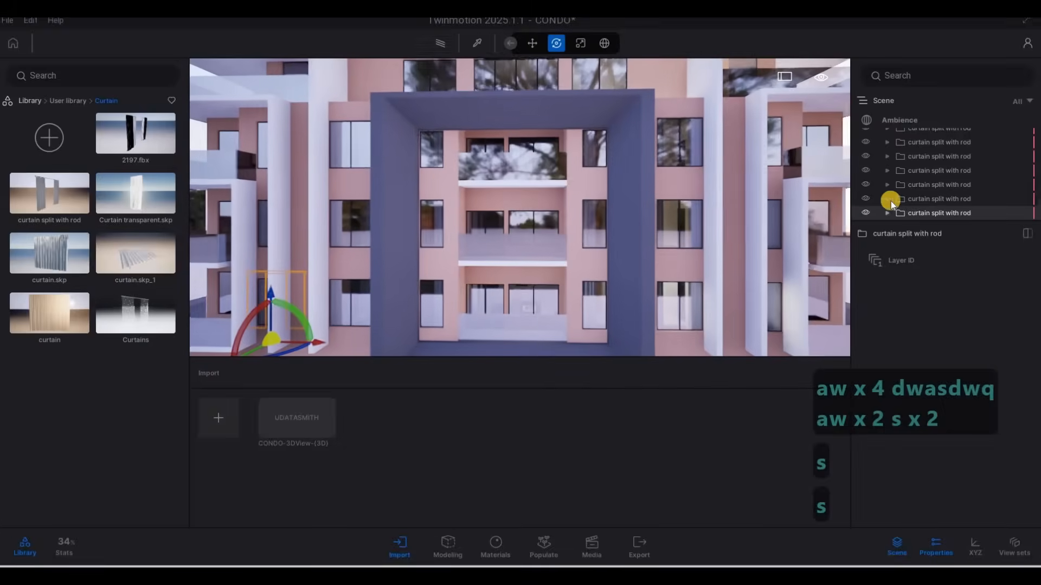
click(923, 187)
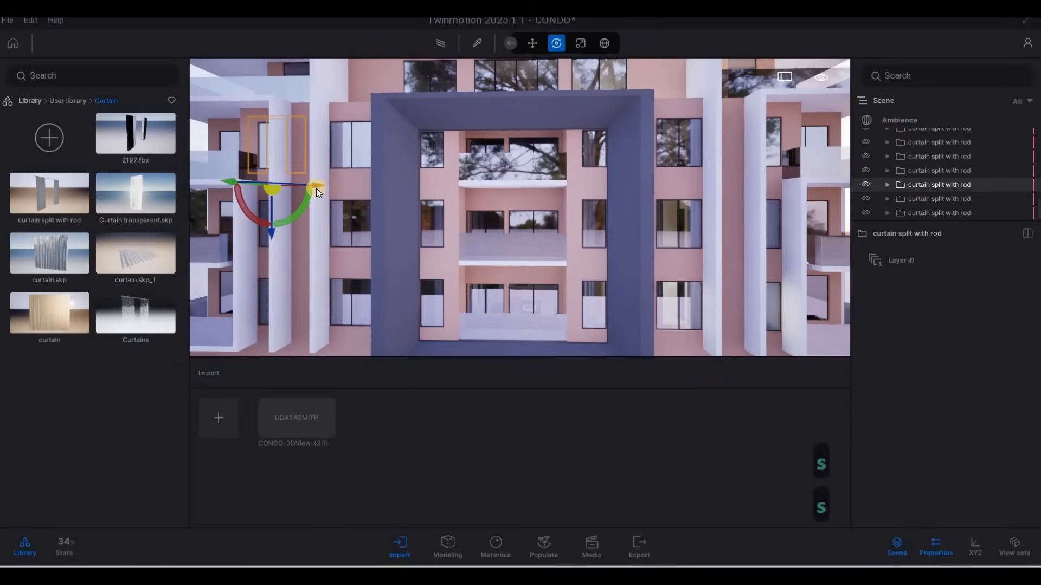
alt+drag(314, 187, 545, 196)
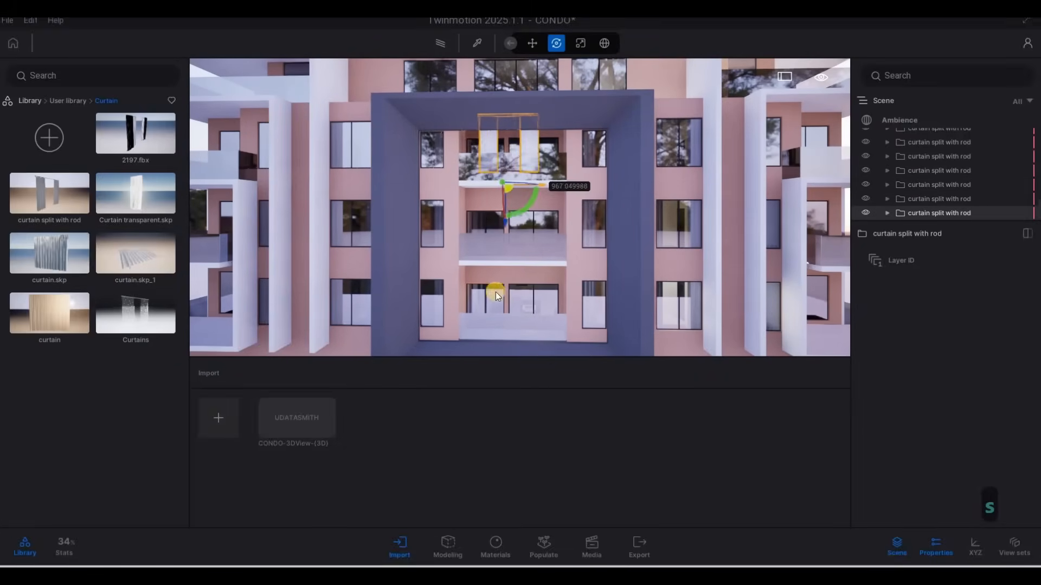
click(477, 351)
- Push the new curtain back in depth from the balcony edge towards the central balcony window
key(w)
key(q)
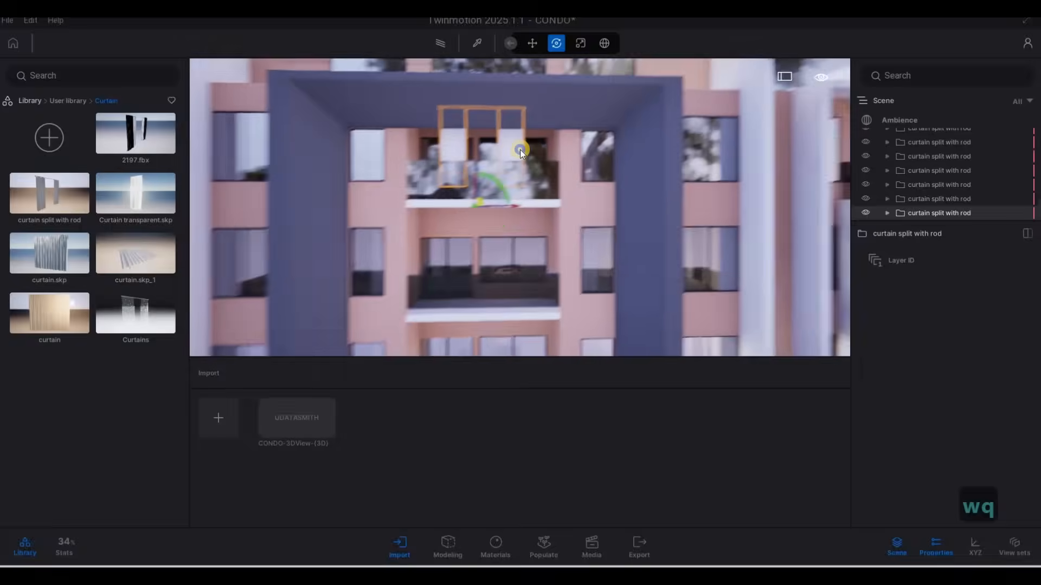
key(a)
key(a)
key(a)
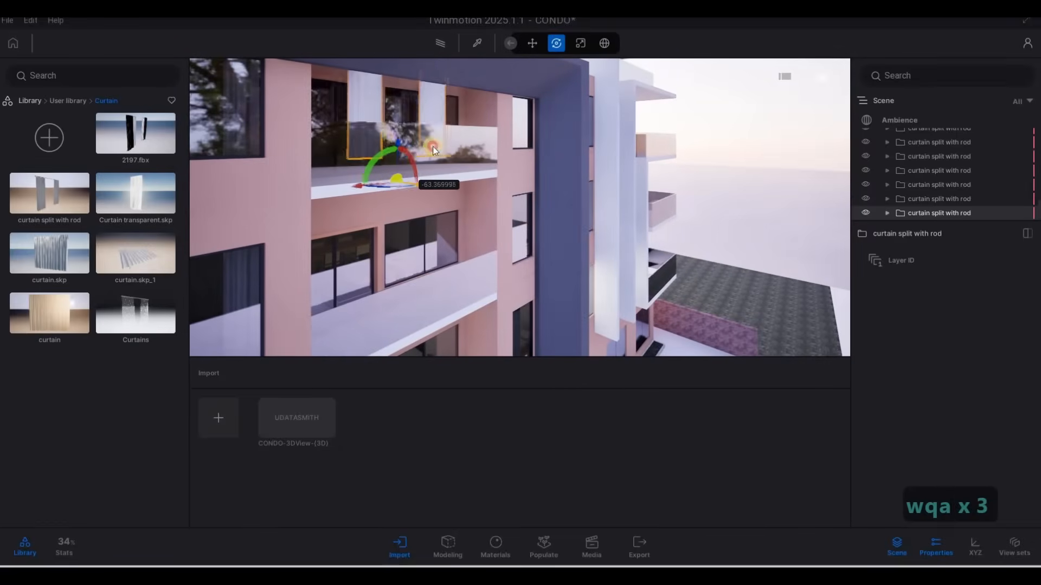
key(w)
key(w)
key(q)
key(e)
key(a)
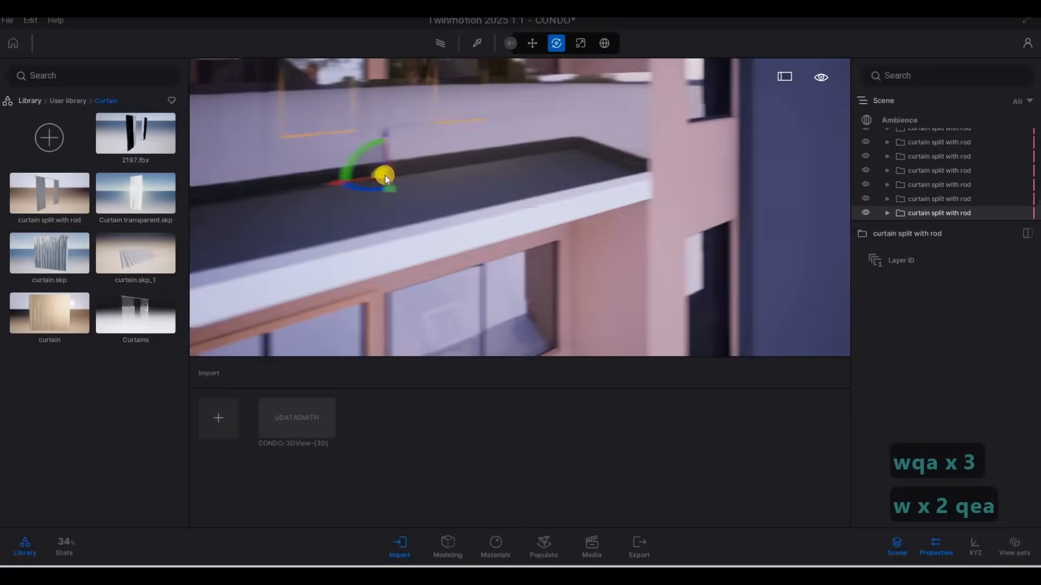
drag(383, 179, 338, 177)
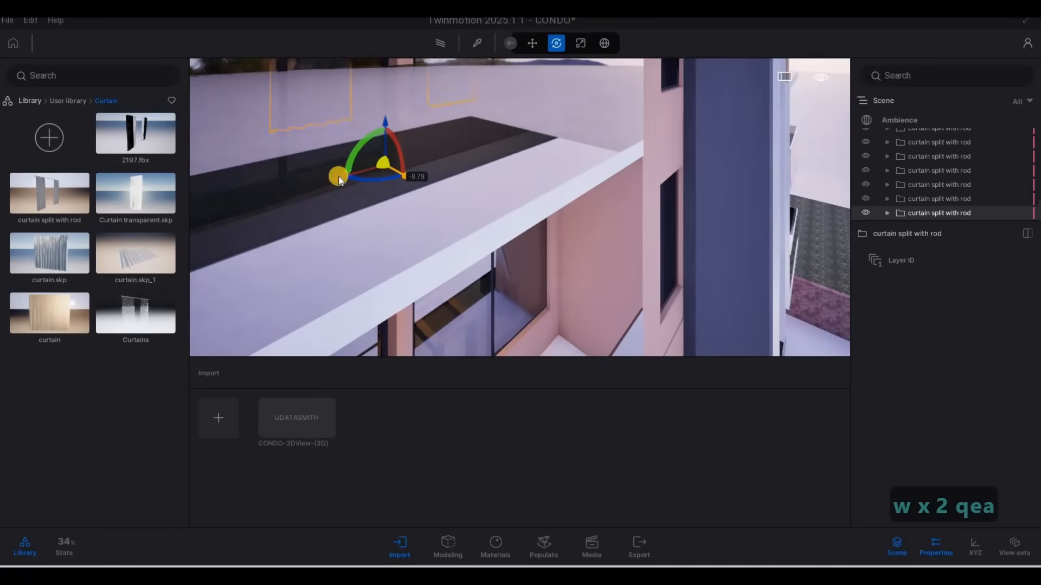
- From inside the living room, move the curtain in depth until it sits against the balcony window wall
key(w)
key(a)
key(w)
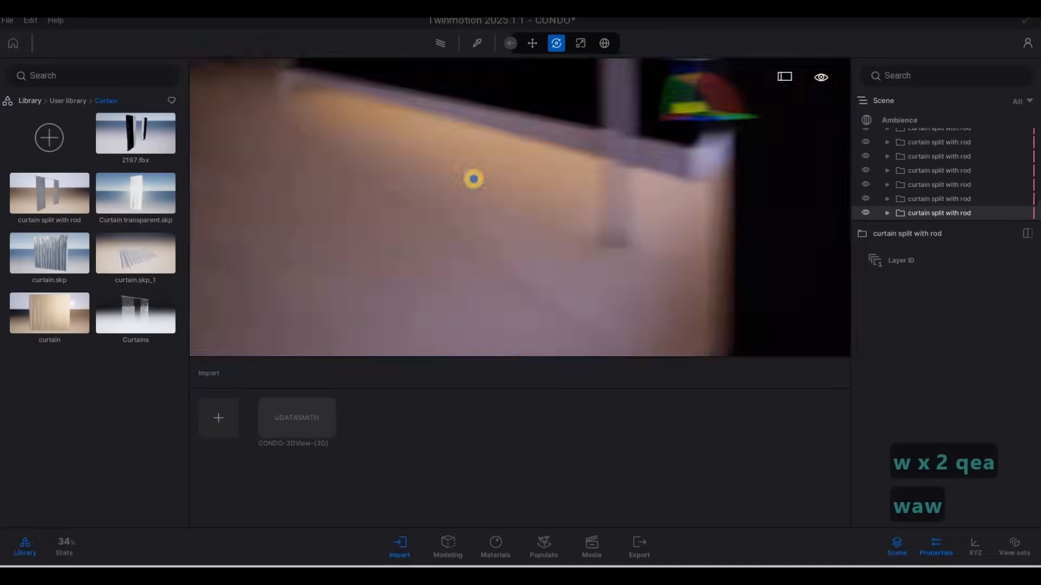
key(q)
key(a)
key(d)
key(q)
key(w)
key(e)
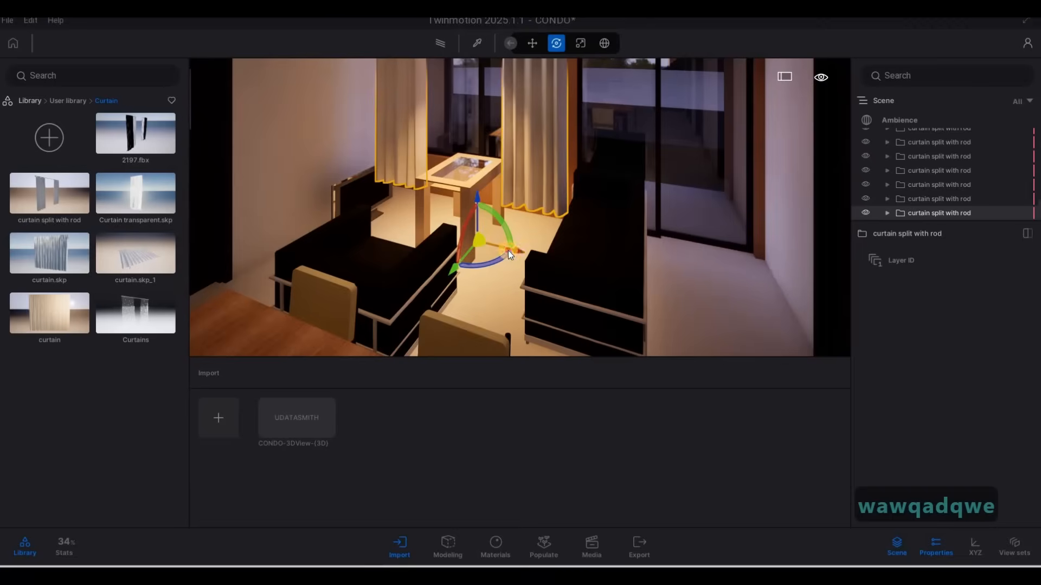
key(w)
key(d)
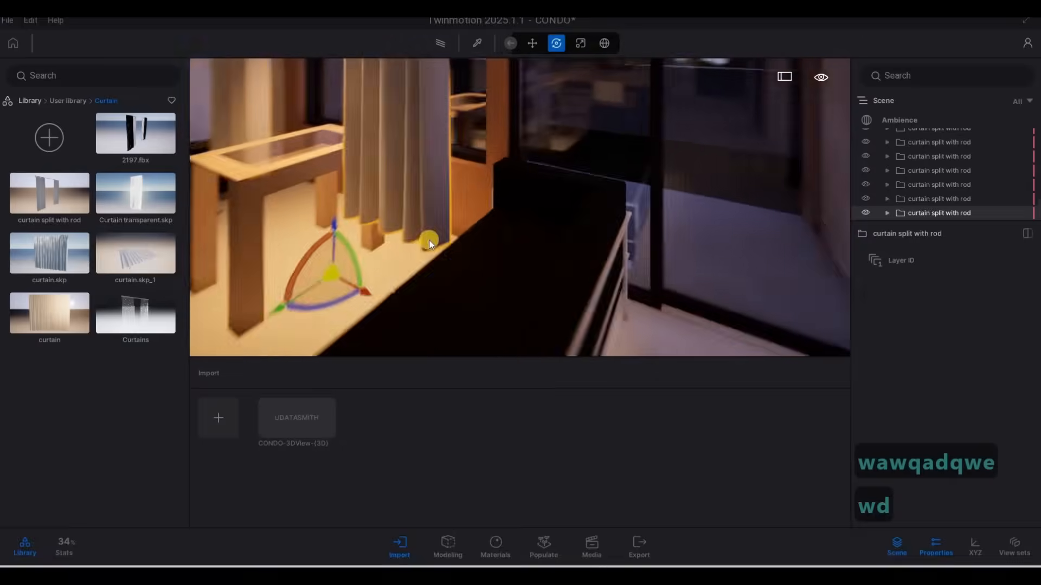
drag(414, 245, 681, 133)
- Lower the living room curtain by about 14.85 cm
key(a)
key(d)
right_drag(818, 107, 564, 328)
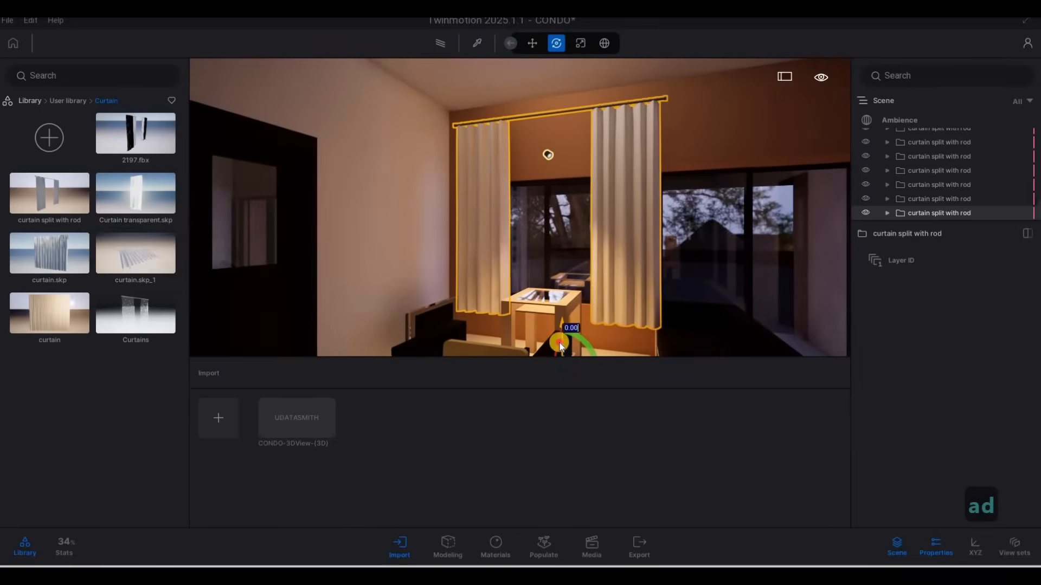
drag(560, 347, 616, 344)
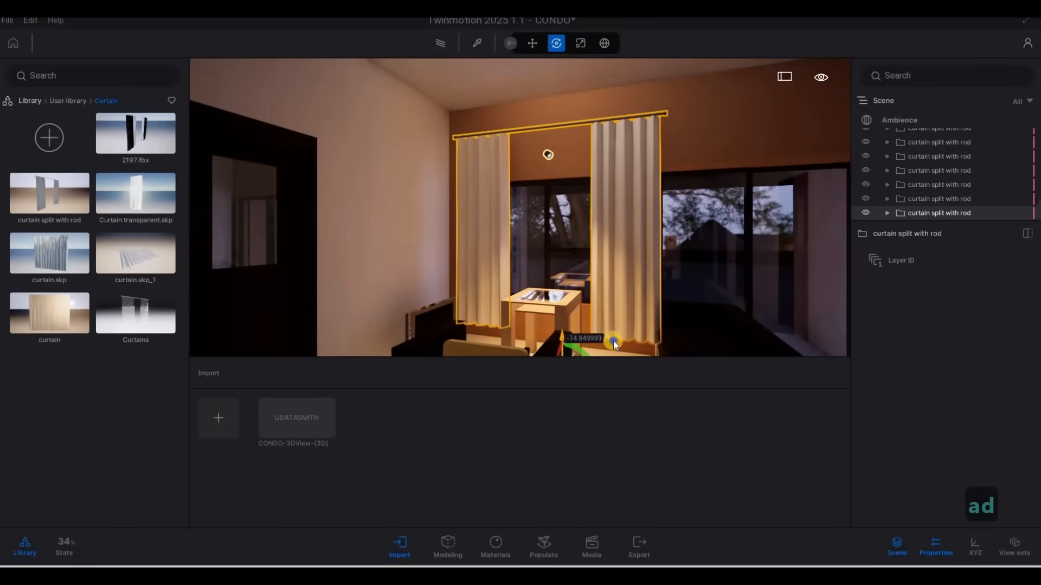
- Shift the curtain sideways from outside to centre it on the central balcony window
key(w)
key(d)
key(w)
right_drag(614, 338, 334, 204)
key(s)
right_drag(575, 321, 395, 264)
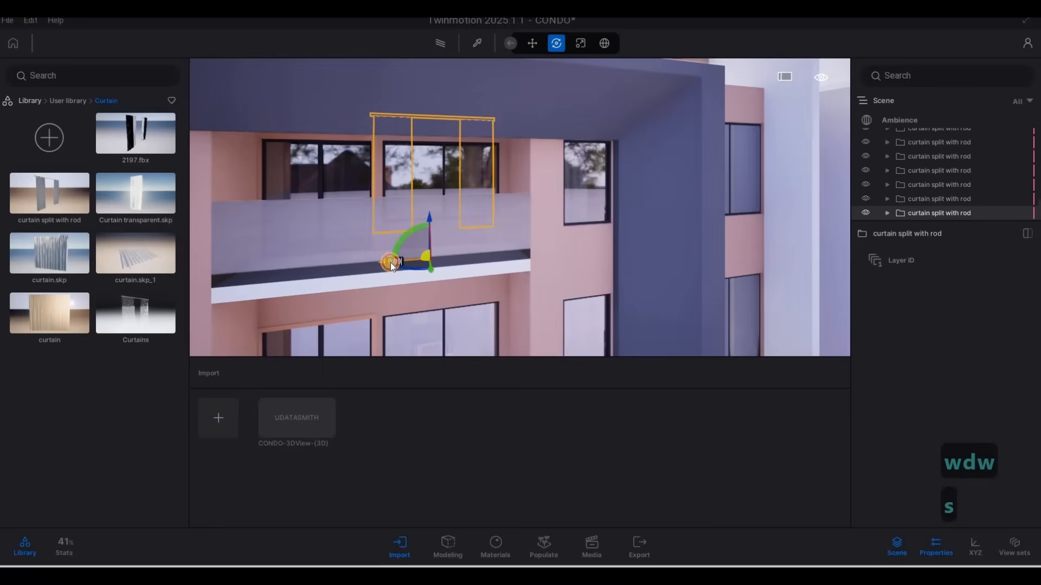
key(d)
key(s)
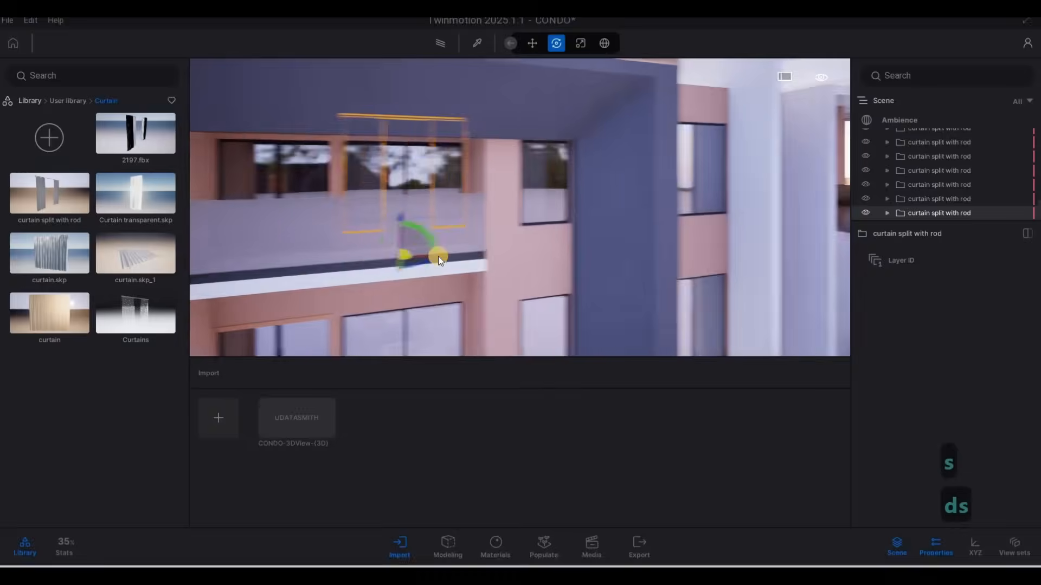
- Copy the curtain as one instance to the balcony window one floor below, with 342.69 cm spacing
key(e)
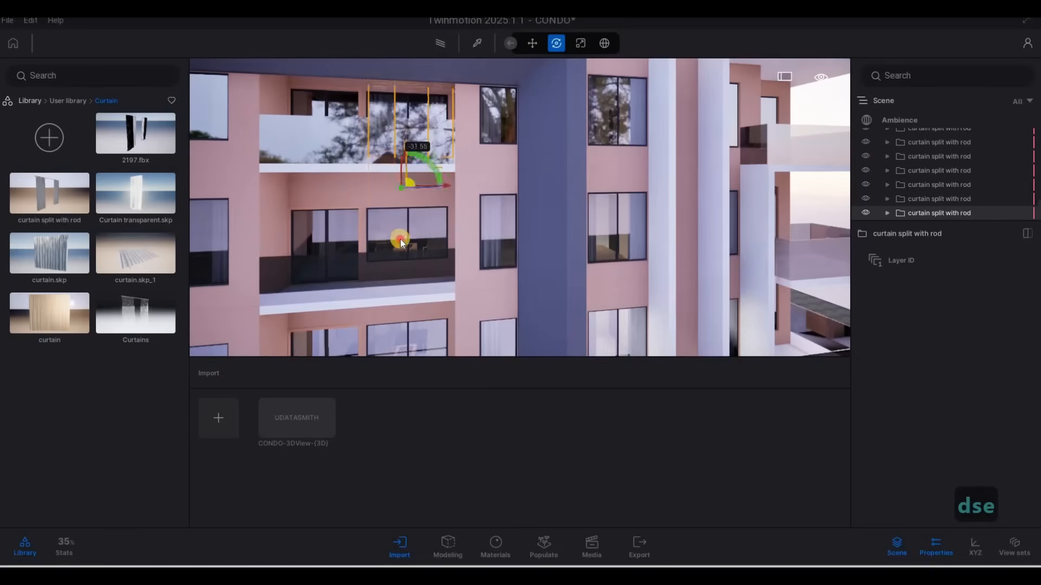
alt+drag(400, 242, 419, 297)
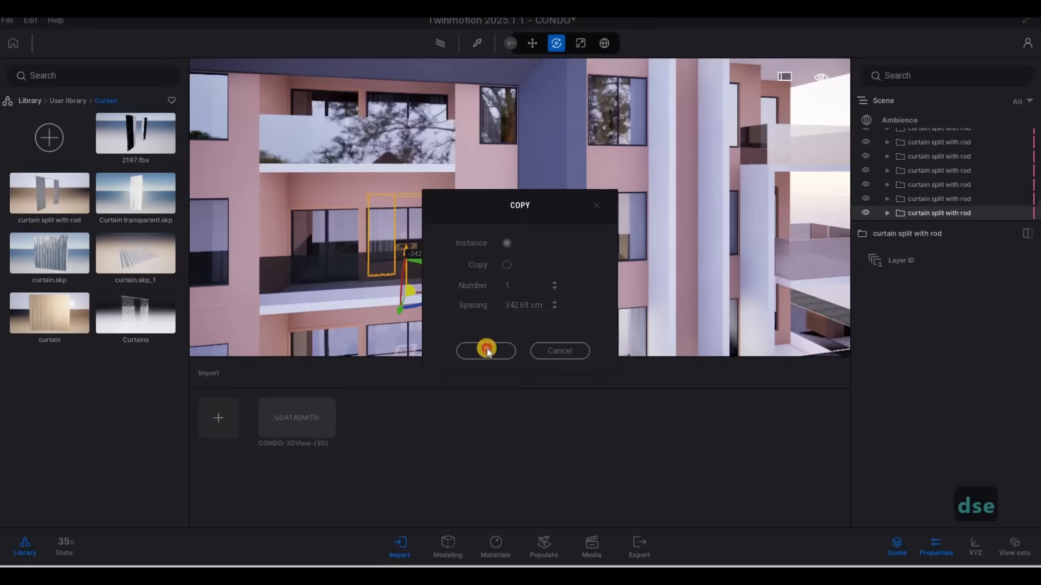
click(485, 351)
key(e)
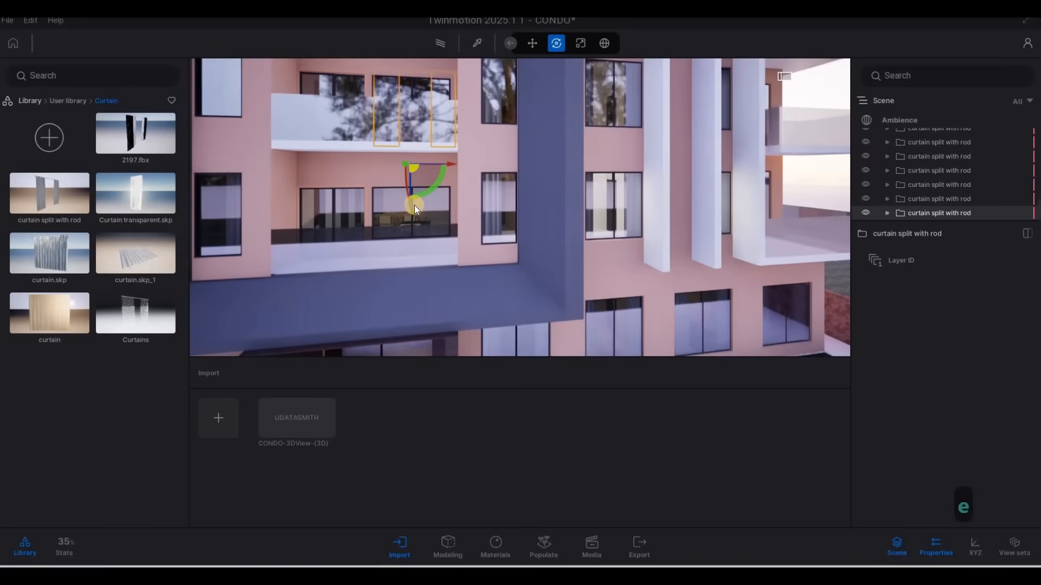
- Copy the curtain as an instance to the next balcony window down and lower it by 24.52 cm
drag(409, 206, 398, 312)
click(482, 356)
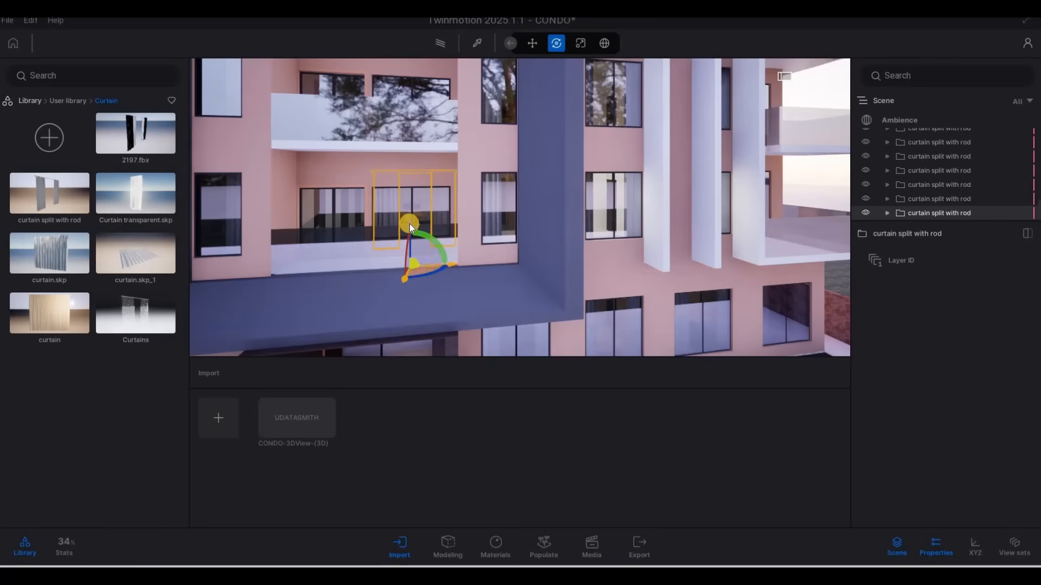
drag(409, 223, 409, 233)
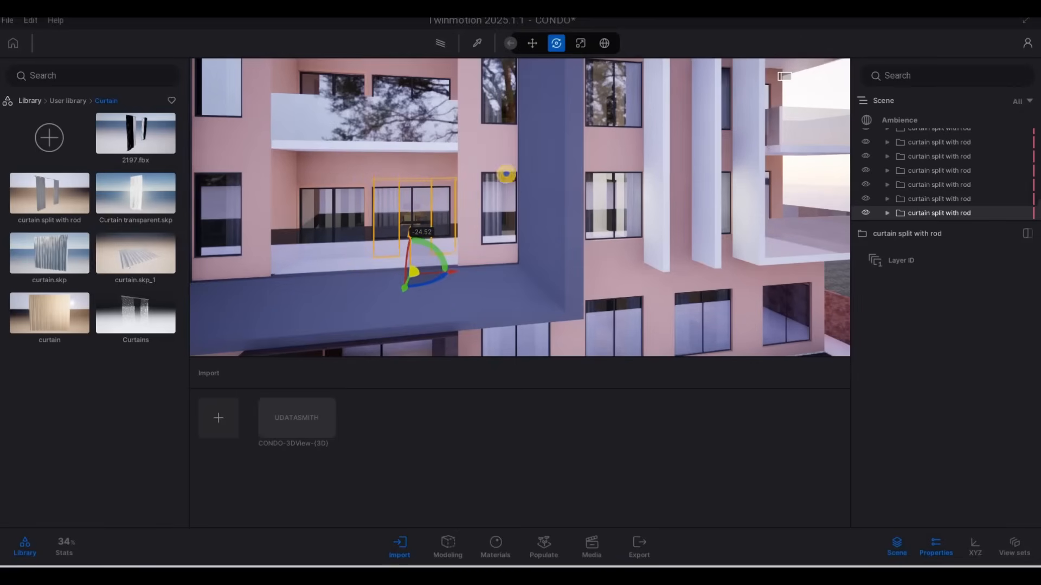
- Copy the curtain as an instance about 941.18 cm up to the central window on the top floor
key(s)
key(s)
key(s)
key(s)
key(s)
key(s)
key(s)
key(s)
key(s)
key(s)
key(s)
key(s)
key(s)
key(s)
key(s)
key(s)
key(s)
key(s)
key(s)
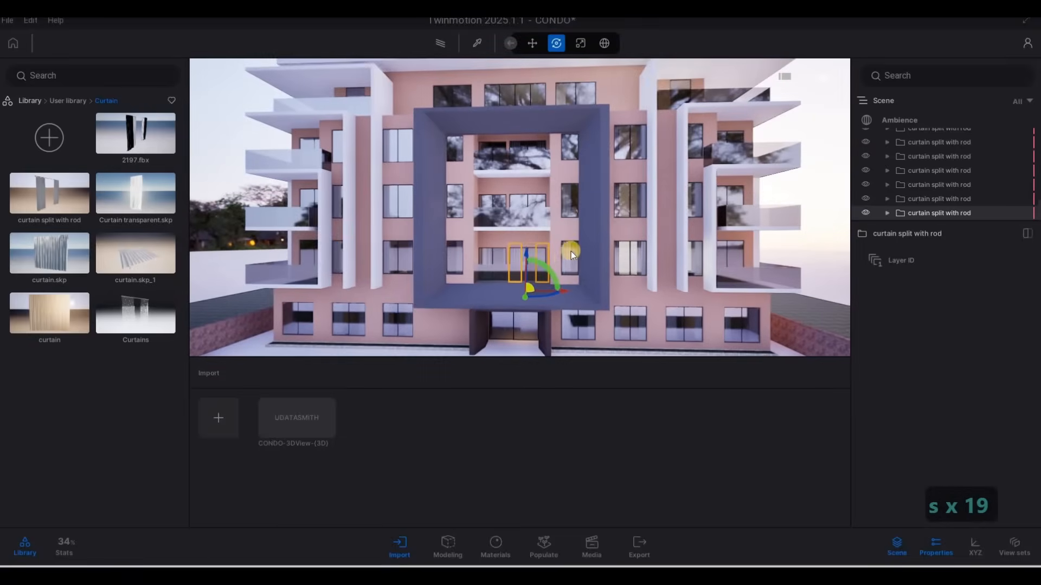
drag(525, 252, 541, 197)
click(490, 347)
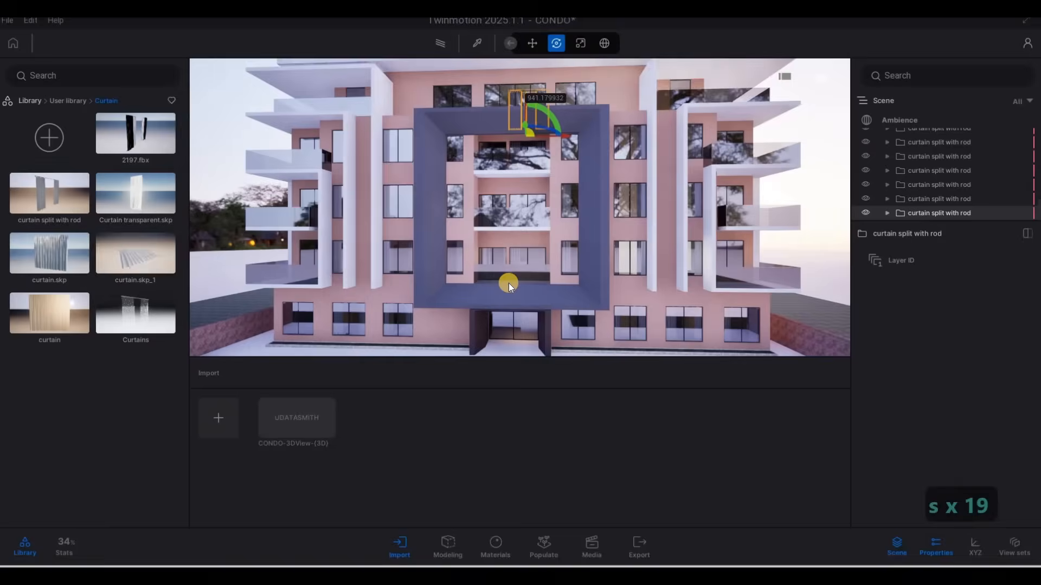
- Copy the top-floor curtain as one instance to the smaller window right of the central one, with 290.41 cm spacing
key(w)
key(q)
right_drag(564, 282, 493, 321)
key(a)
key(q)
key(a)
key(q)
key(q)
key(a)
key(w)
drag(493, 321, 478, 234)
key(d)
key(d)
key(d)
key(d)
key(d)
key(d)
right_drag(478, 233, 225, 258)
key(a)
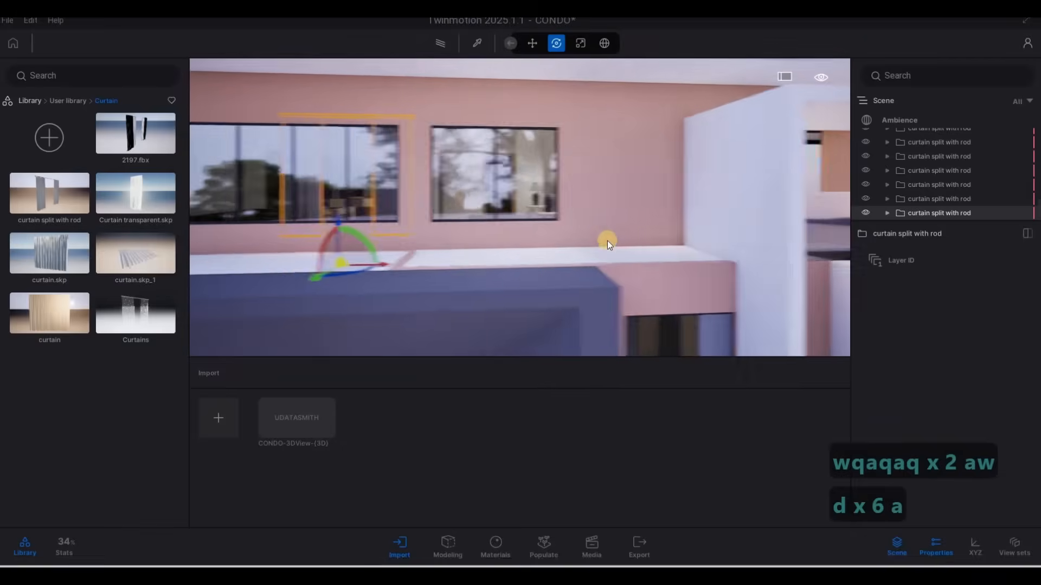
key(a)
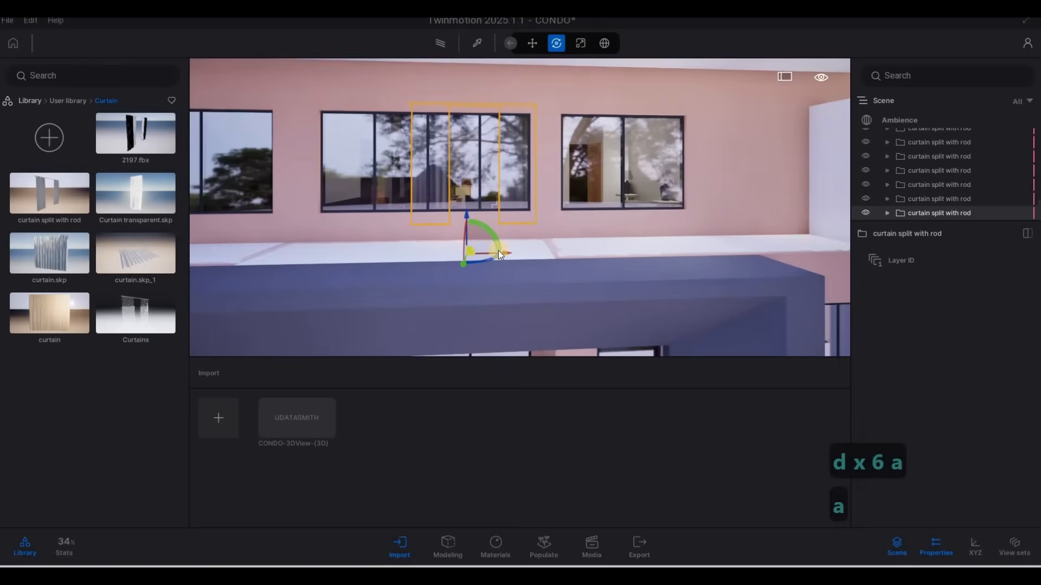
drag(499, 253, 635, 281)
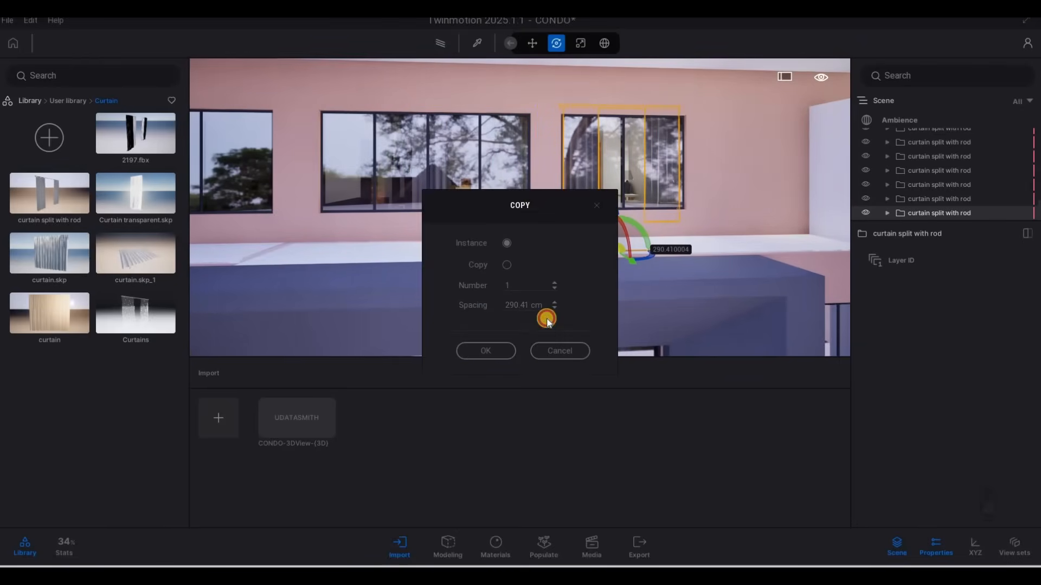
- Copy the curtain as an instance to the top-floor window left of the central one
key(s)
key(a)
shift+drag(623, 228, 404, 266)
click(511, 294)
key(s)
key(a)
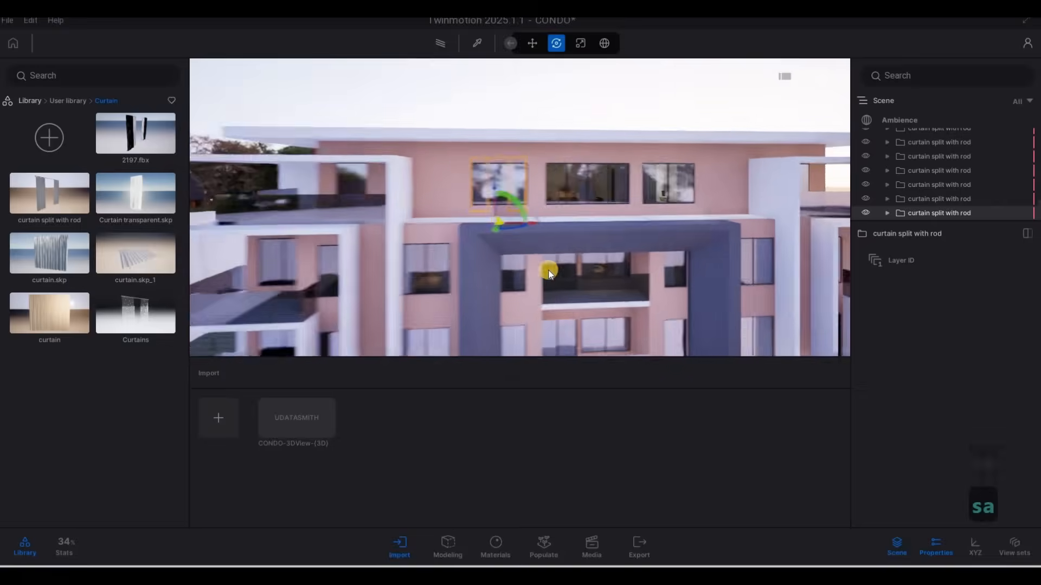
- Examine how the top-floor curtains sit against their windows from an oblique angle
key(w)
key(w)
key(w)
key(w)
key(q)
key(s)
key(d)
key(d)
key(d)
key(d)
key(d)
key(d)
key(d)
key(d)
key(d)
key(d)
key(d)
key(d)
key(d)
key(d)
key(d)
key(d)
key(d)
key(d)
key(d)
key(d)
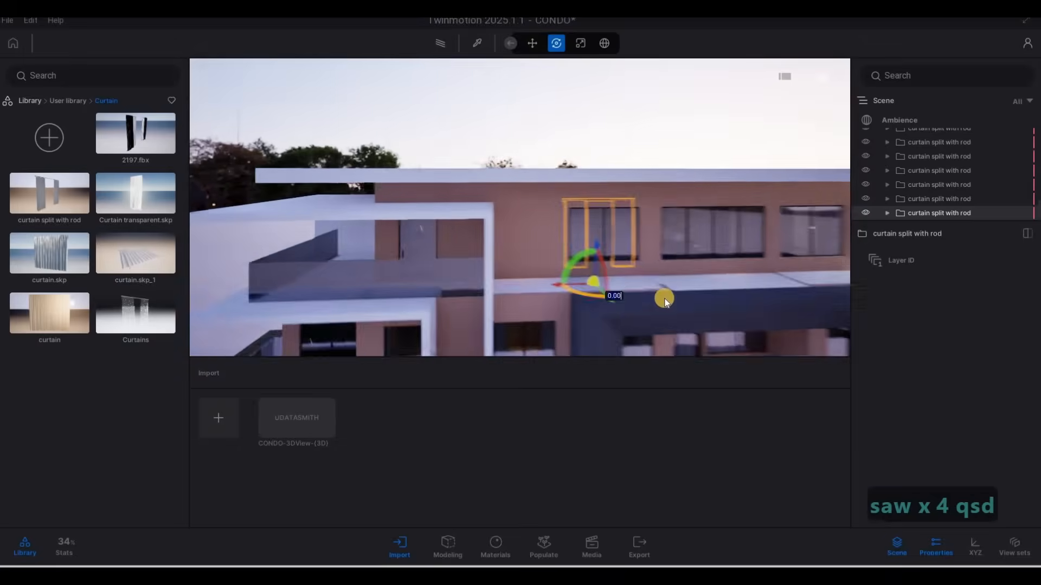
- Examine the full facade and the side balconies for windows that still need curtains
key(s)
key(e)
key(e)
key(e)
key(e)
key(e)
key(e)
key(e)
key(e)
key(e)
key(e)
key(e)
key(e)
key(e)
key(e)
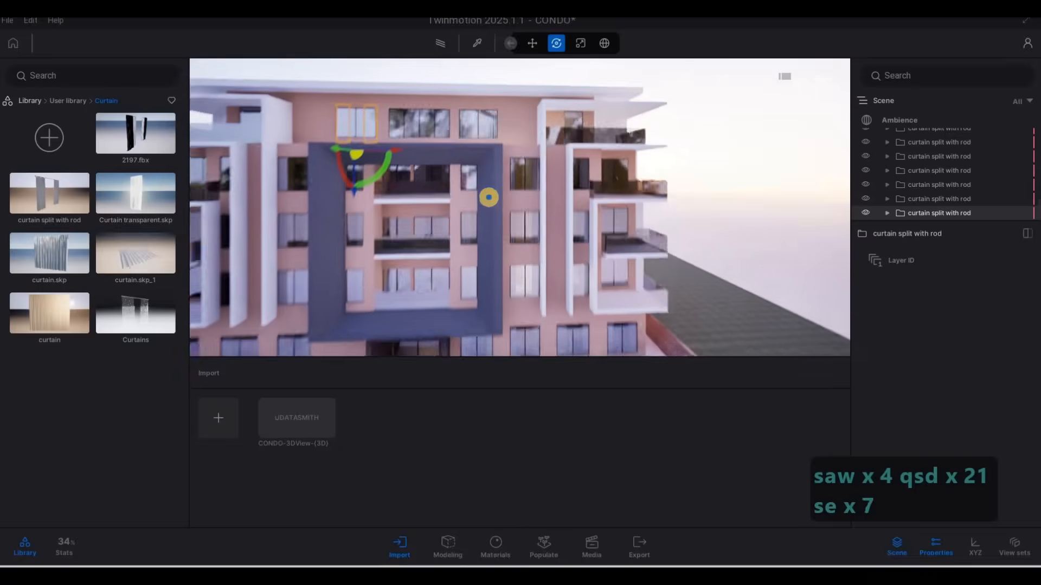
key(s)
key(e)
key(a)
key(w)
key(e)
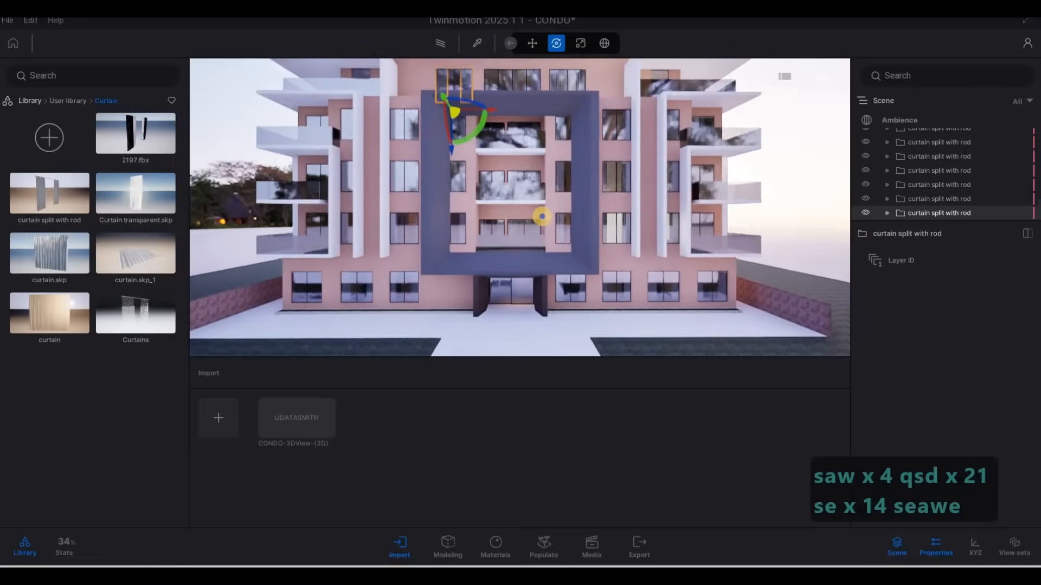
key(d)
key(w)
key(w)
key(w)
key(w)
key(w)
key(w)
key(w)
key(w)
key(w)
key(w)
key(w)
key(w)
key(w)
key(w)
key(w)
key(w)
key(w)
key(w)
key(w)
key(w)
key(w)
key(w)
key(w)
key(q)
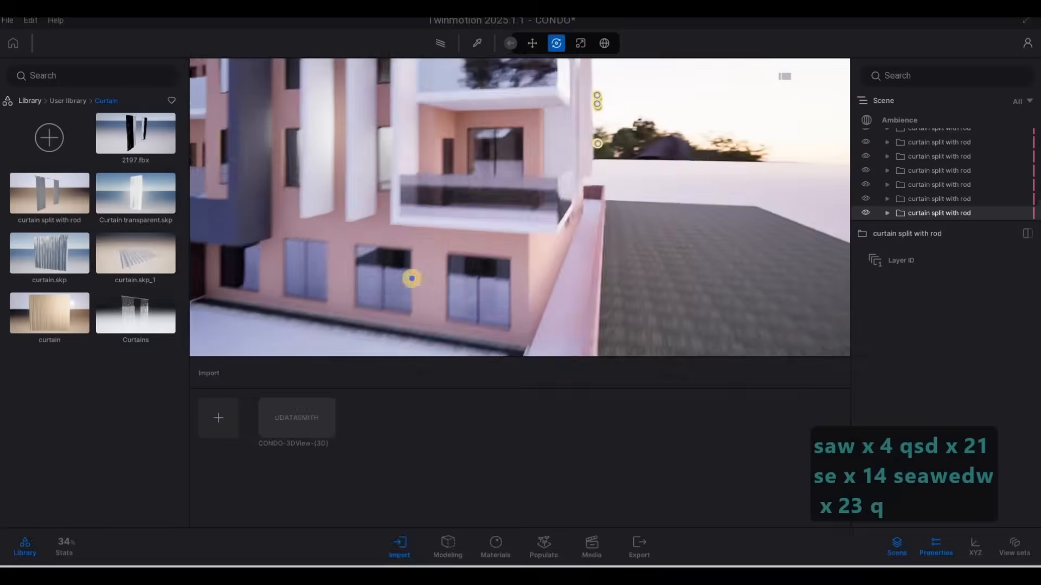
key(a)
key(a)
key(a)
key(a)
key(a)
key(a)
key(s)
key(s)
key(s)
key(s)
key(w)
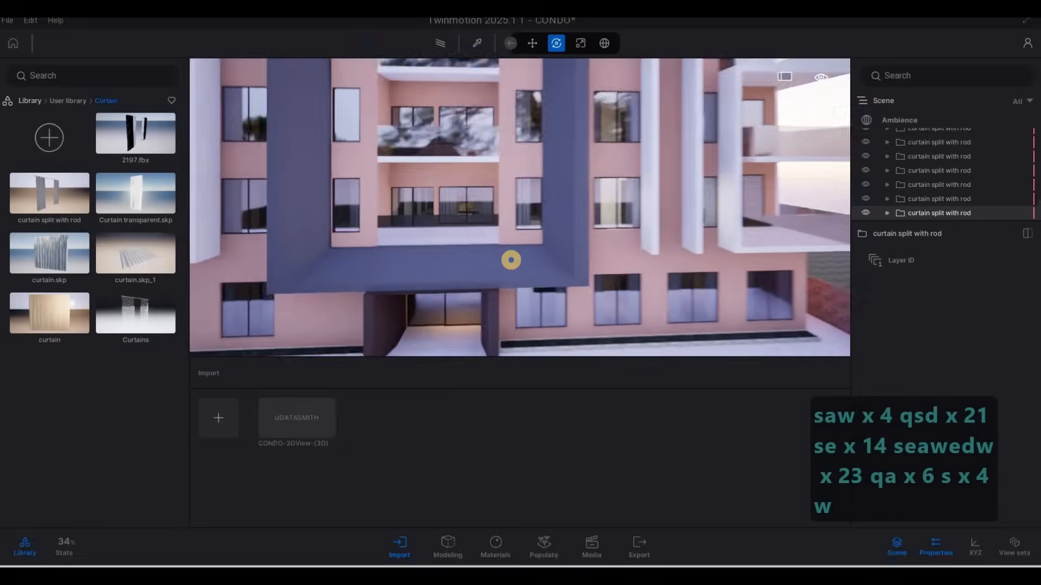
key(d)
key(w)
key(w)
key(w)
drag(708, 264, 666, 161)
key(a)
key(w)
key(a)
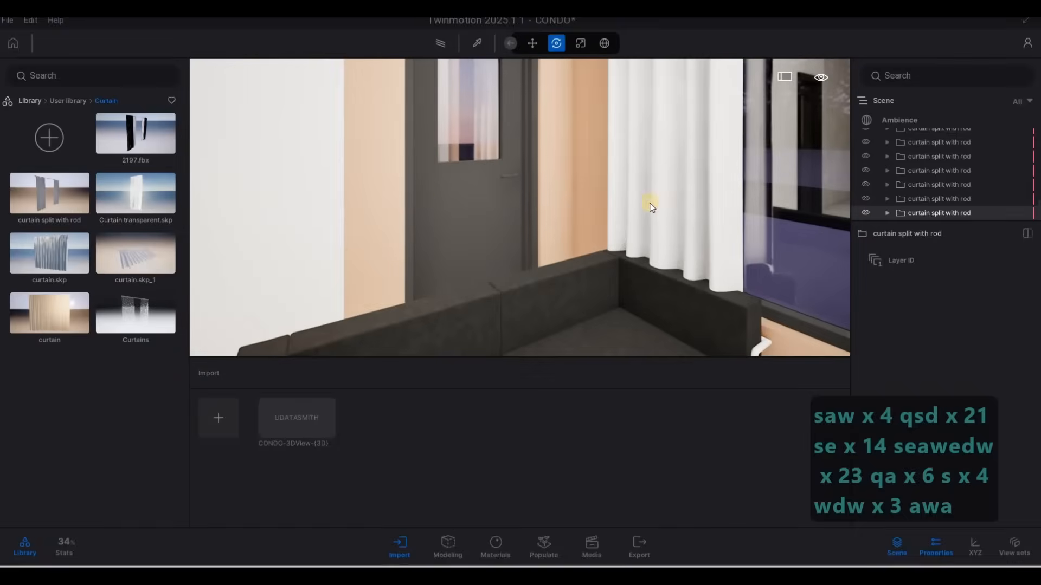
click(650, 204)
key(d)
right_drag(650, 204, 415, 190)
key(w)
key(w)
key(q)
drag(414, 190, 490, 201)
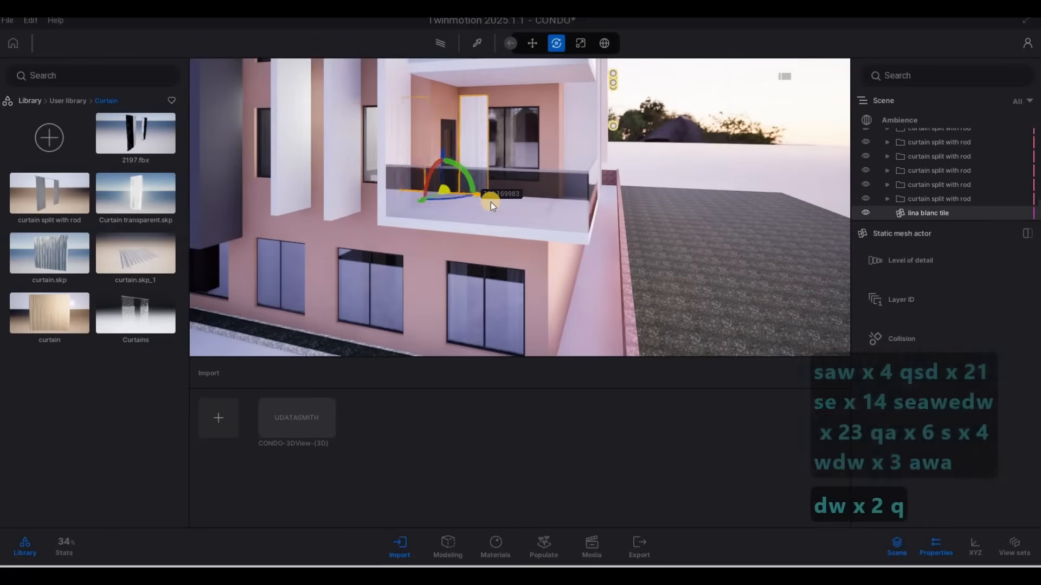
key(ctrl+z)
key(Escape)
key(Escape)
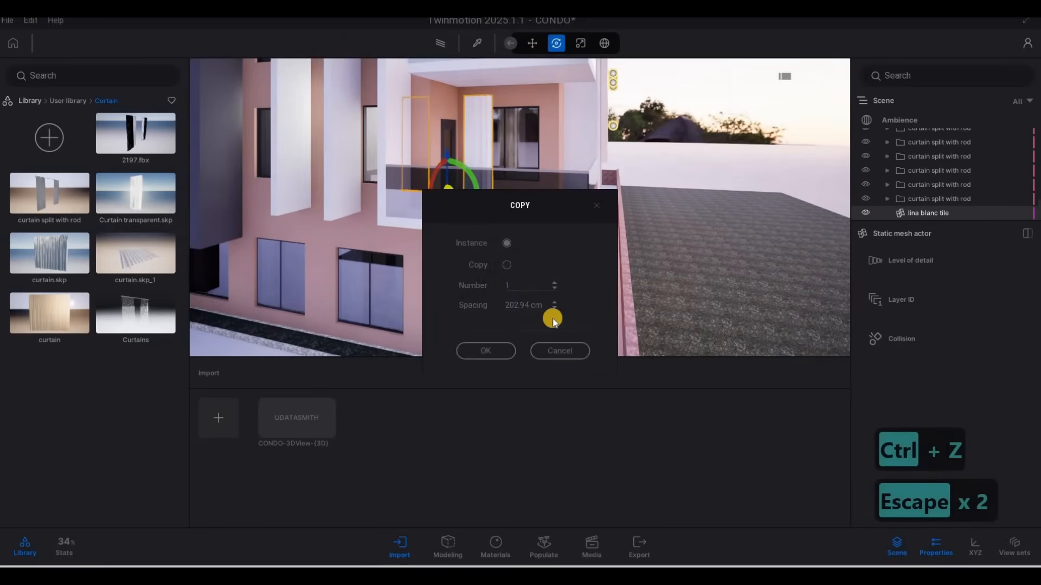
- Select the whole split curtain group and copy it as one instance to the side balcony window with 305.24 cm spacing
click(933, 138)
alt+drag(401, 214, 485, 331)
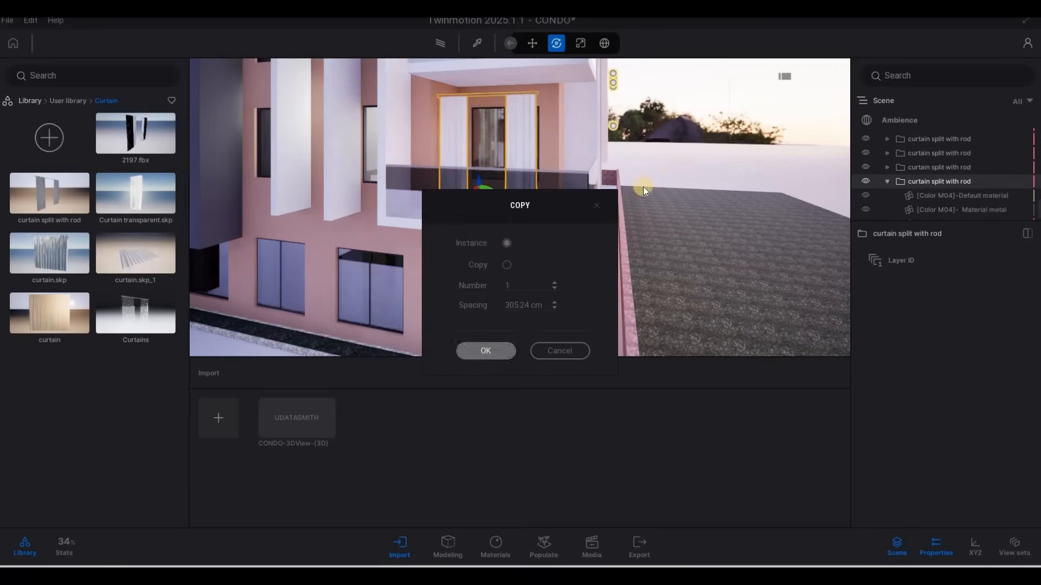
- Move the side balcony curtain about 134.91 cm in depth towards the balcony window wall
key(d)
key(w)
key(q)
key(d)
right_drag(291, 295, 411, 307)
key(s)
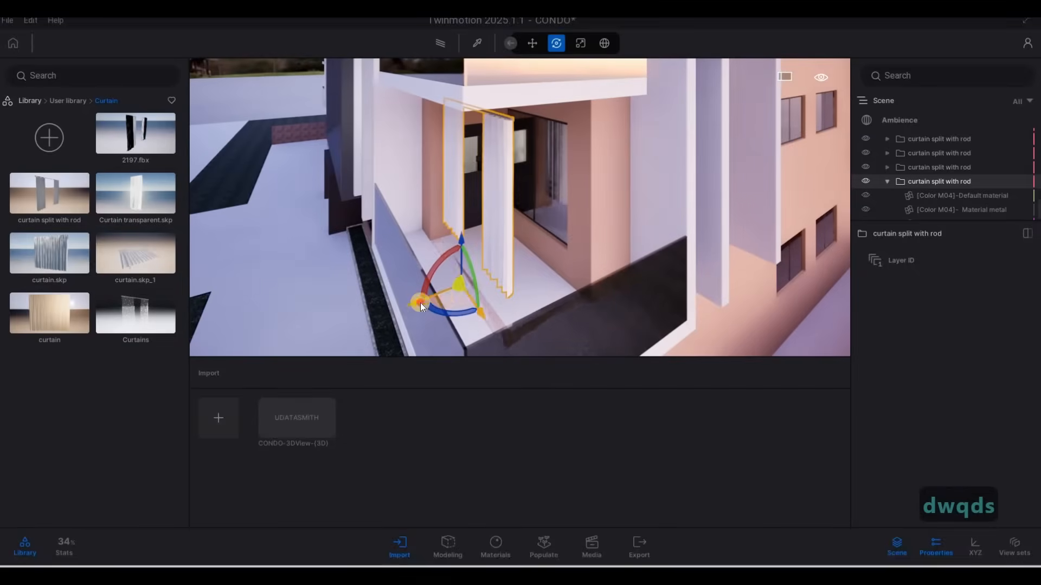
drag(420, 302, 644, 209)
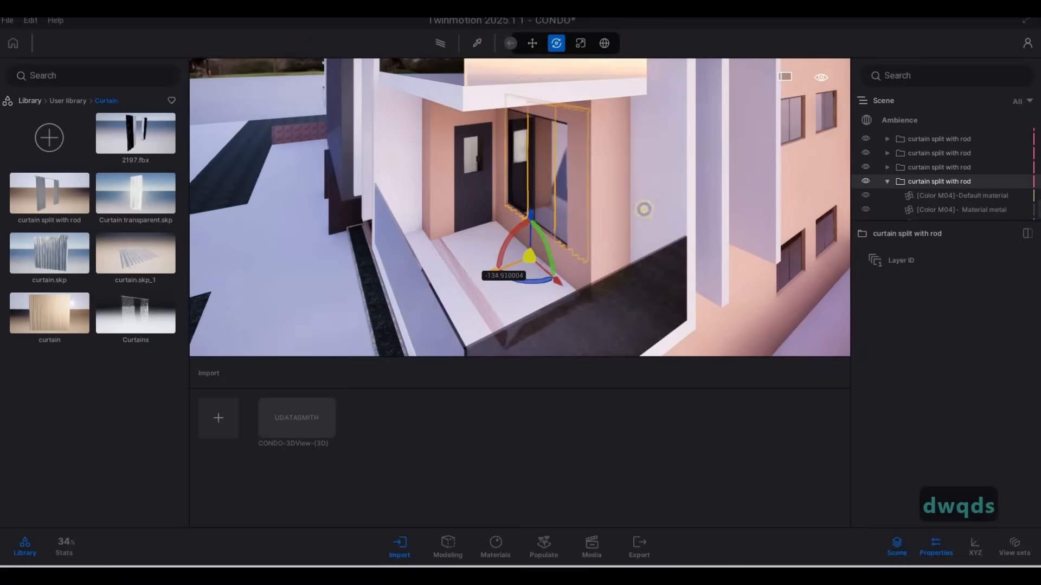
- Lower the side balcony curtain slightly so it lines up with its window
key(a)
key(w)
key(e)
key(s)
key(a)
key(s)
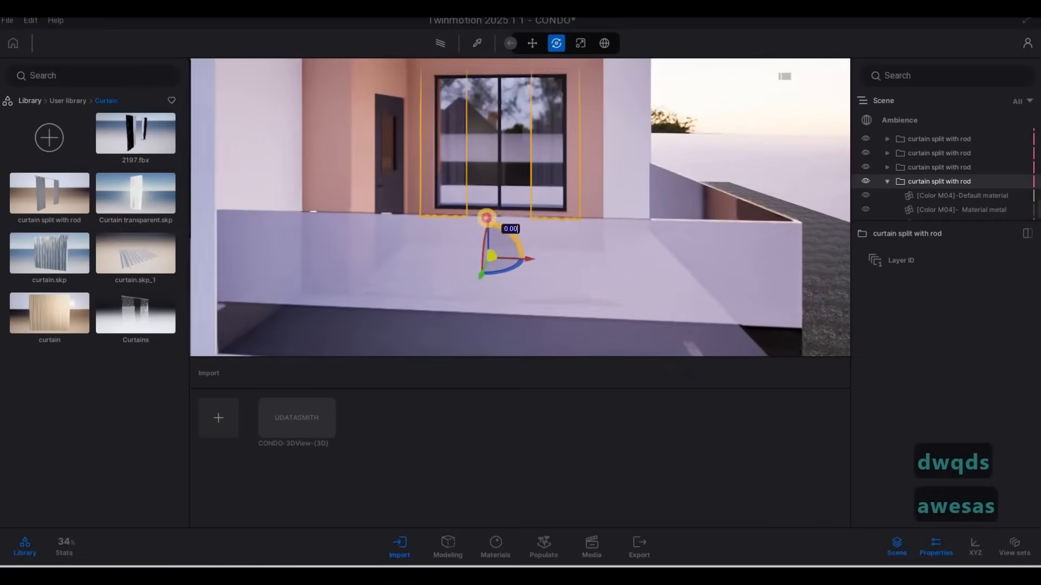
shift+middle_drag(487, 224, 488, 202)
drag(488, 212, 488, 215)
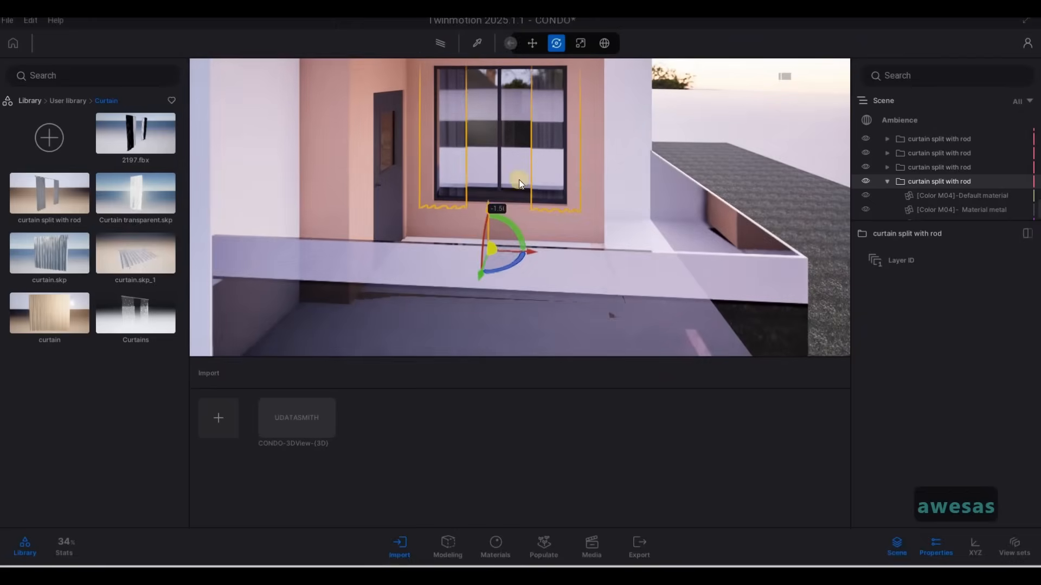
- Examine from inside the room how the side balcony curtain sits against the window wall
key(s)
key(d)
key(w)
key(q)
key(w)
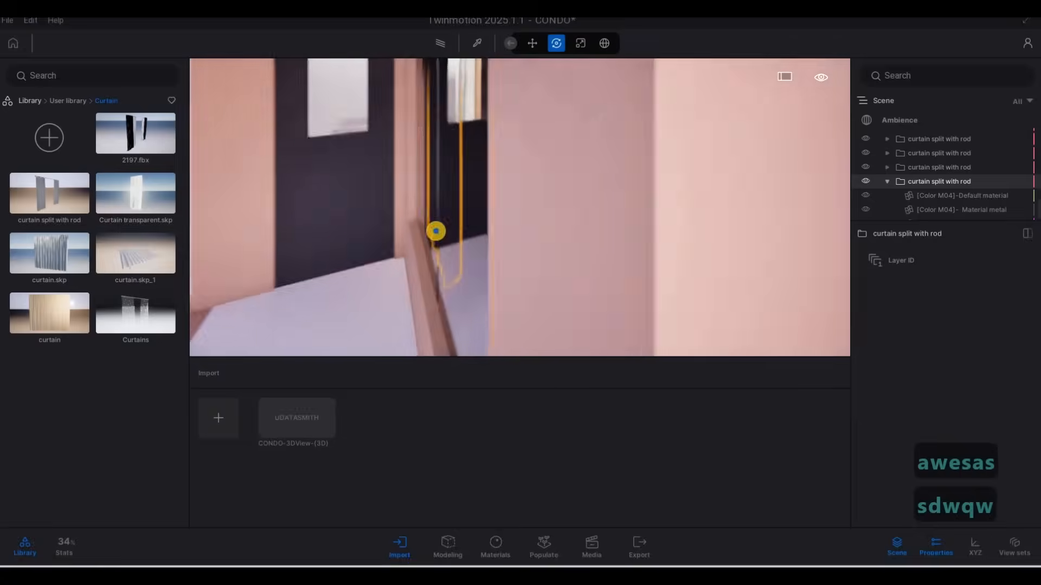
key(d)
key(s)
key(d)
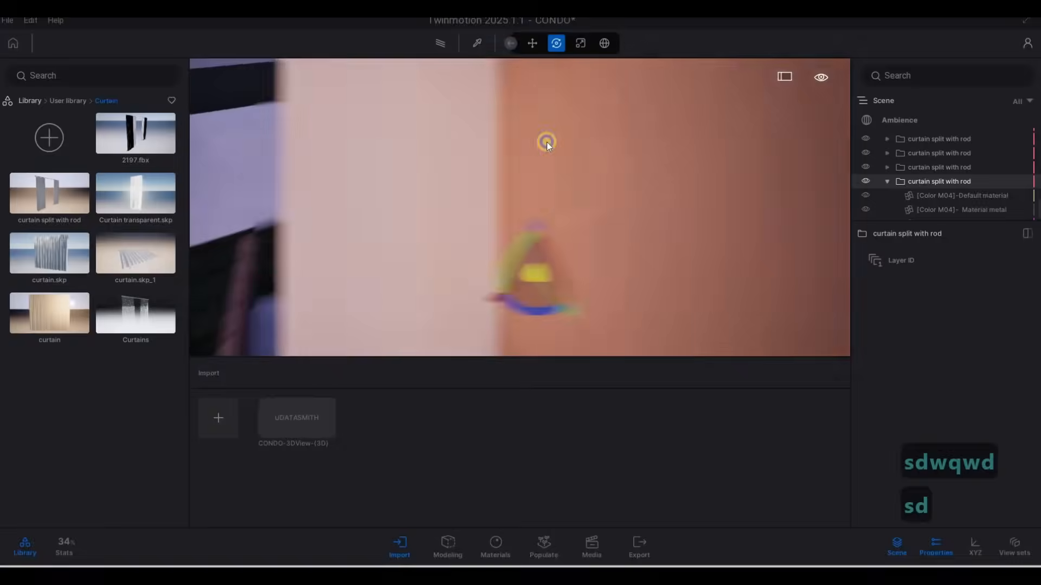
key(s)
key(w)
key(a)
key(w)
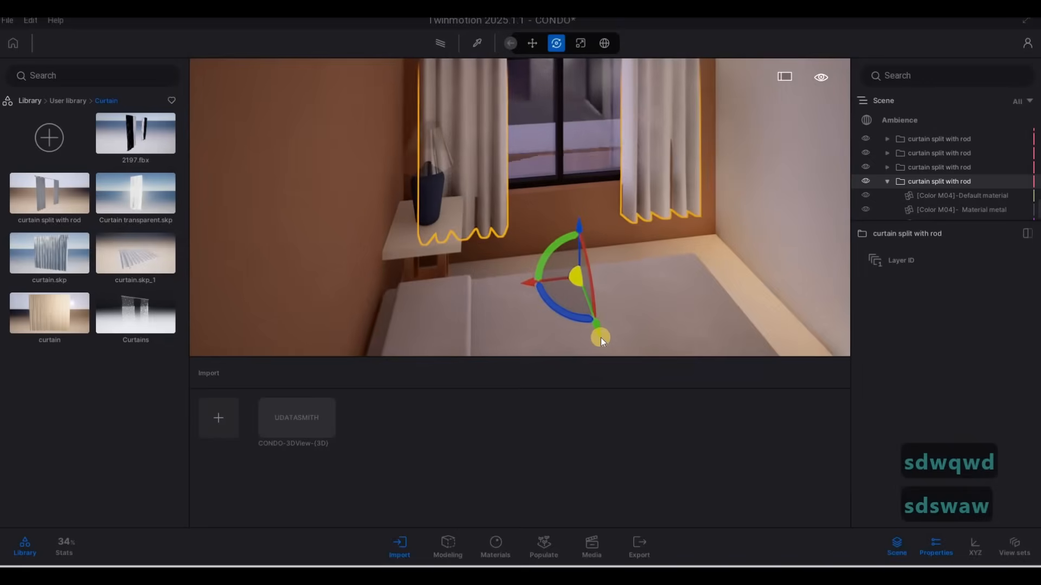
key(w)
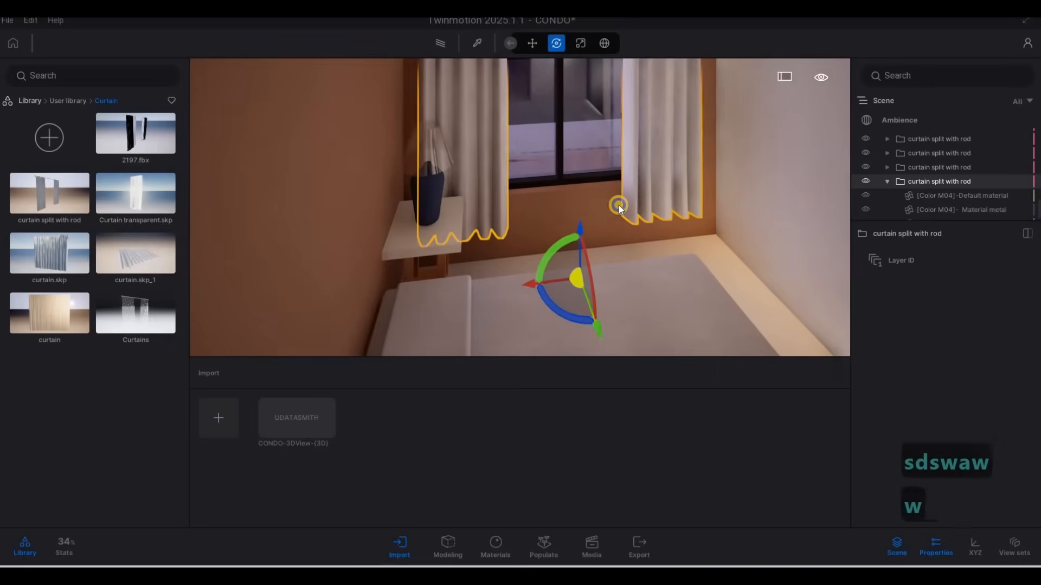
- Copy the side balcony curtain straight up as one instance to the next floor's balcony window with 317.18 cm spacing
key(a)
key(q)
key(a)
key(s)
key(q)
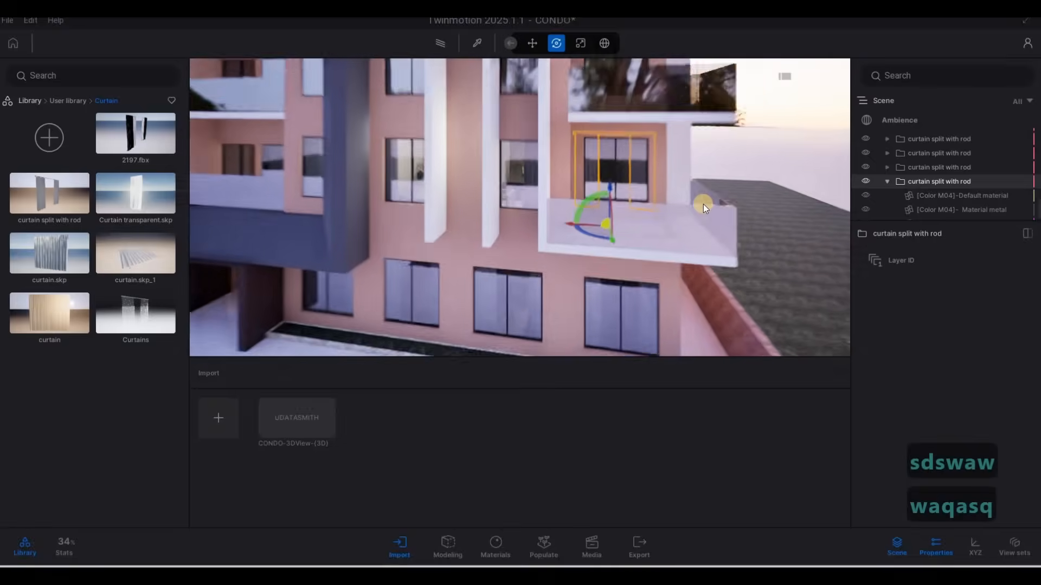
right_drag(704, 204, 743, 186)
right_drag(570, 233, 551, 234)
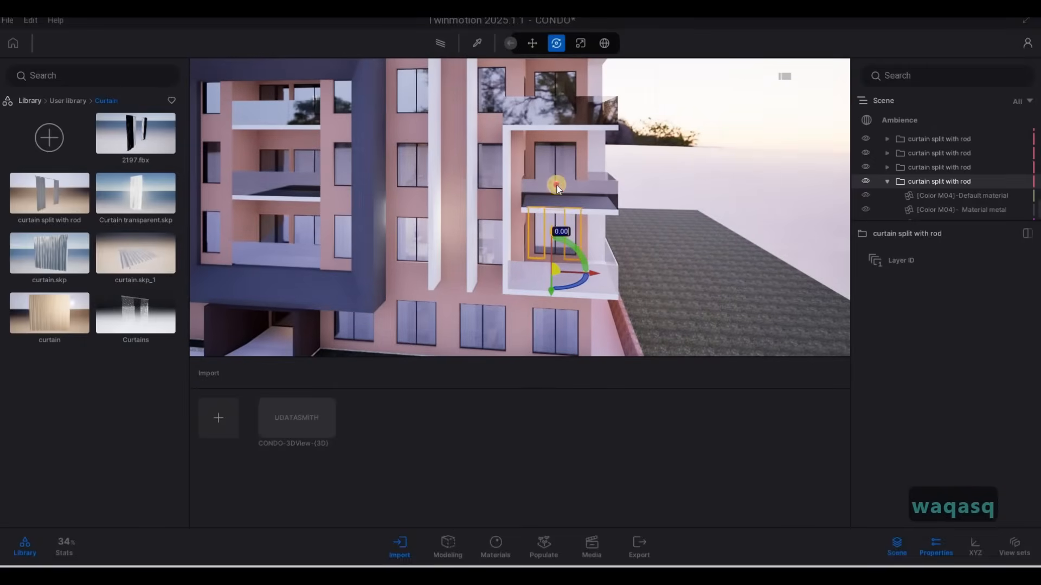
drag(557, 187, 562, 167)
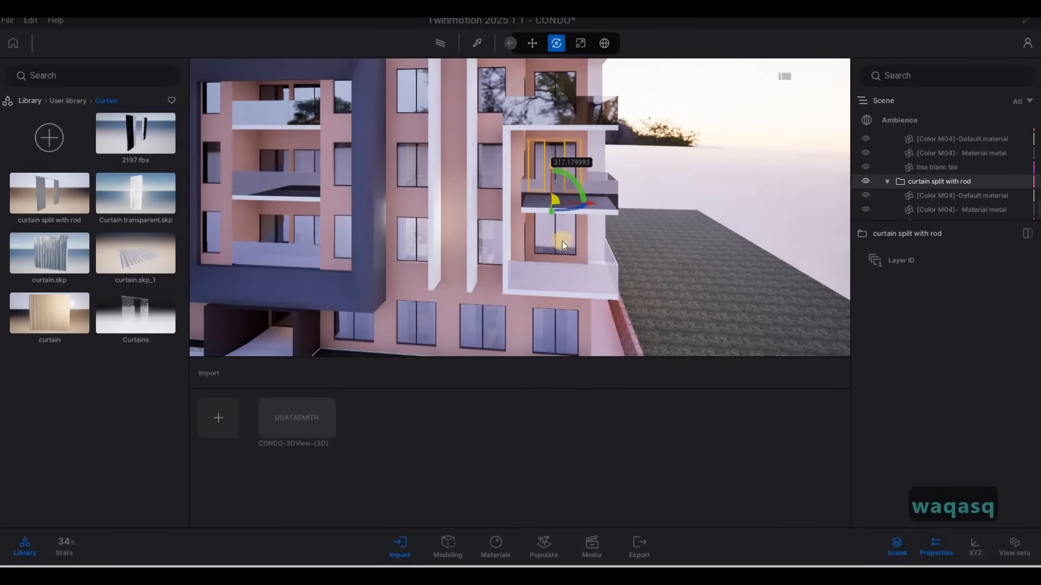
shift+drag(493, 343, 493, 339)
click(597, 204)
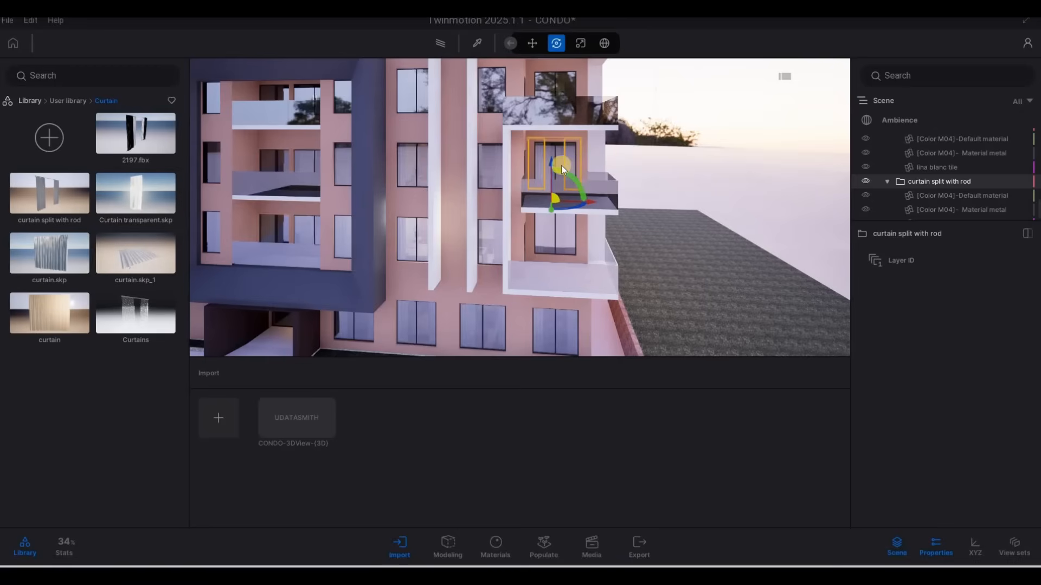
- Copy the curtain up one more floor as an instance to the upper side balcony window with 336.06 cm spacing
drag(558, 106, 561, 93)
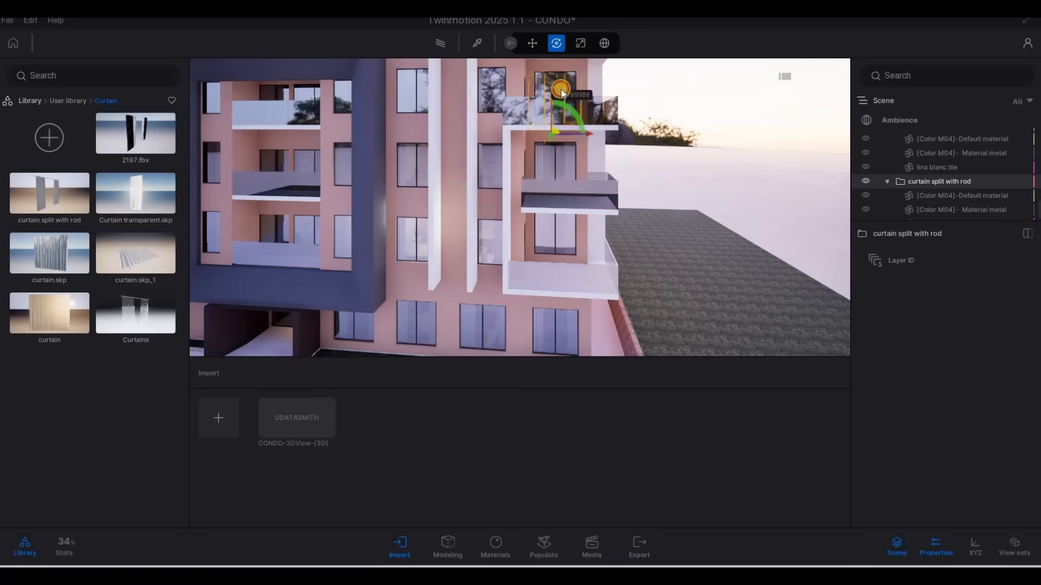
click(485, 351)
key(s)
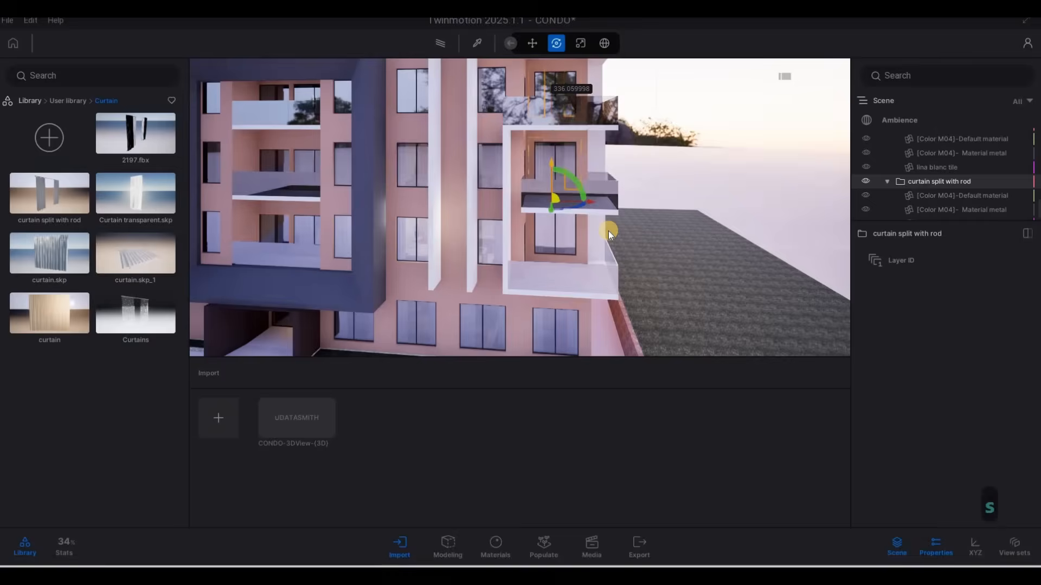
key(q)
key(s)
key(q)
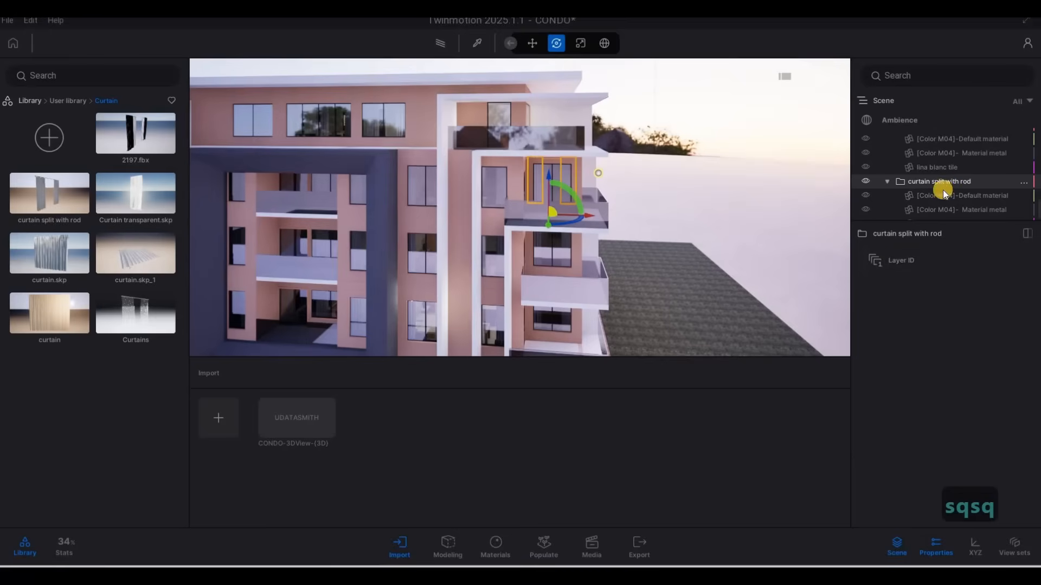
- Select the three stacked side balcony curtain groups together and copy them as instances to the matching balcony windows at the facade's opposite end
scroll(935, 189, down, 1)
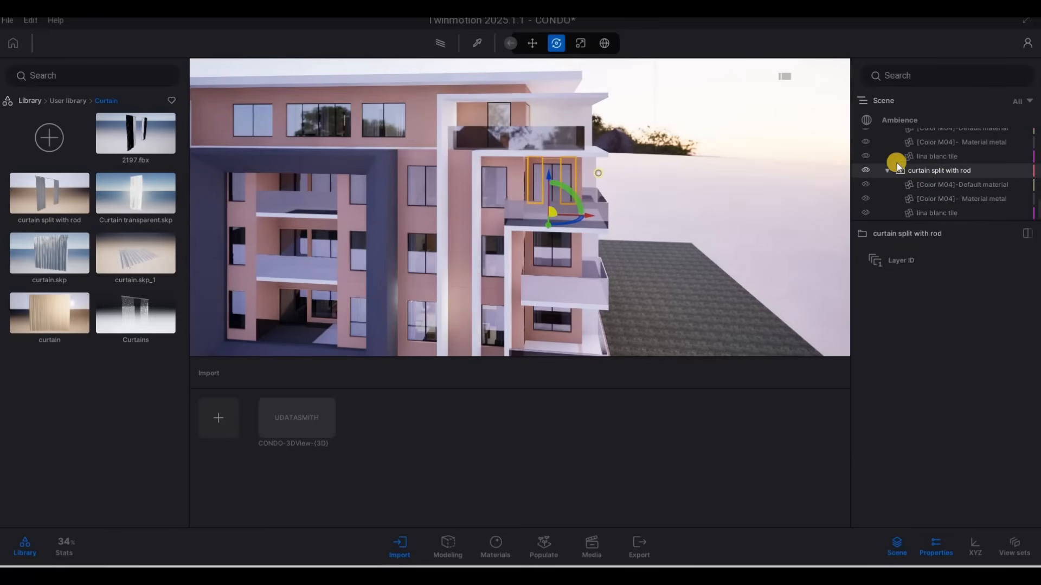
scroll(896, 163, down, 1)
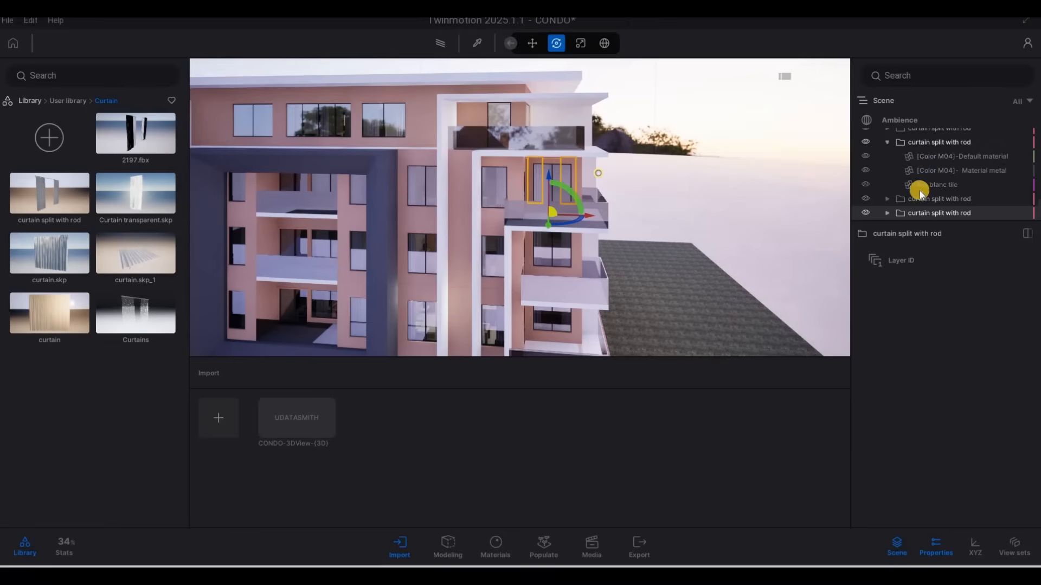
ctrl+click(922, 185)
ctrl+click(921, 200)
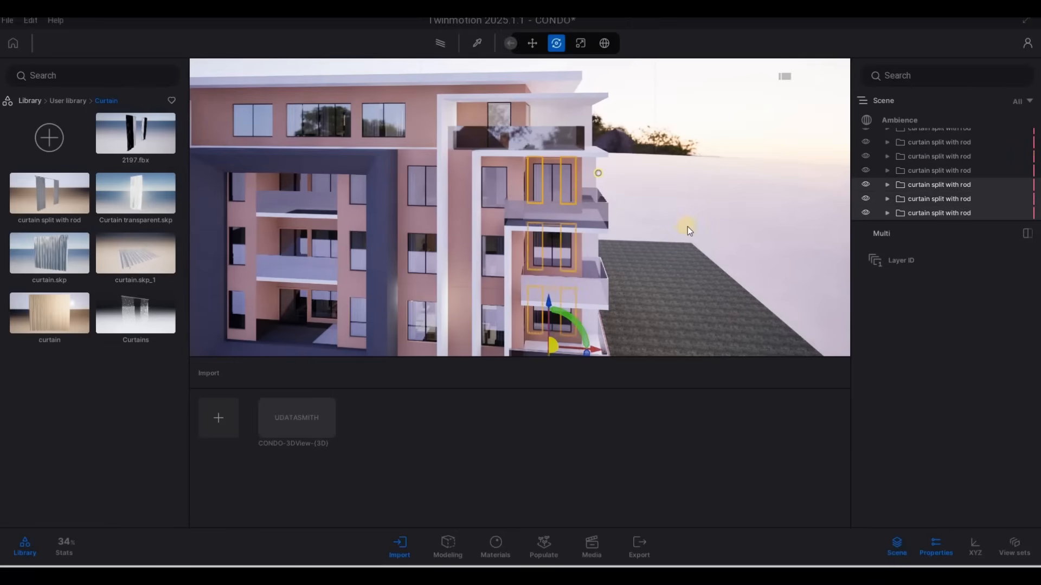
key(s)
key(a)
key(a)
key(a)
key(a)
key(a)
key(s)
key(s)
key(s)
key(s)
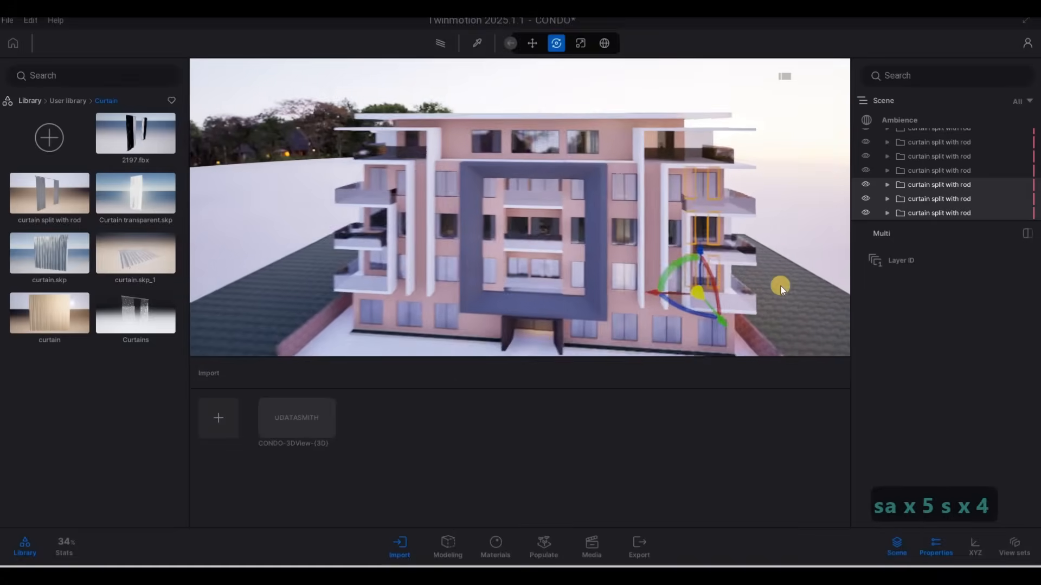
key(s)
key(s)
key(s)
key(s)
key(s)
key(s)
key(s)
key(w)
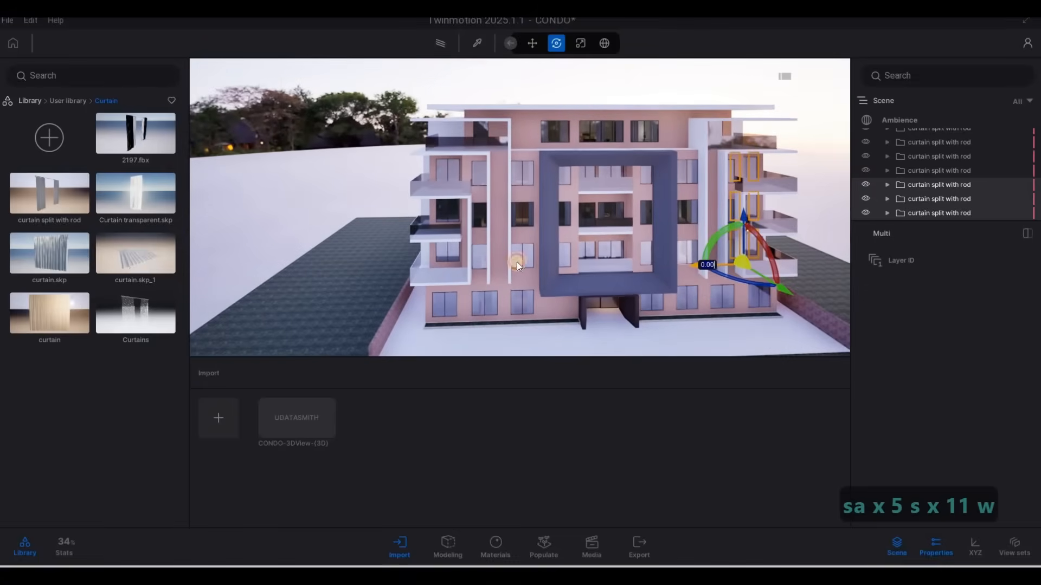
drag(516, 261, 406, 278)
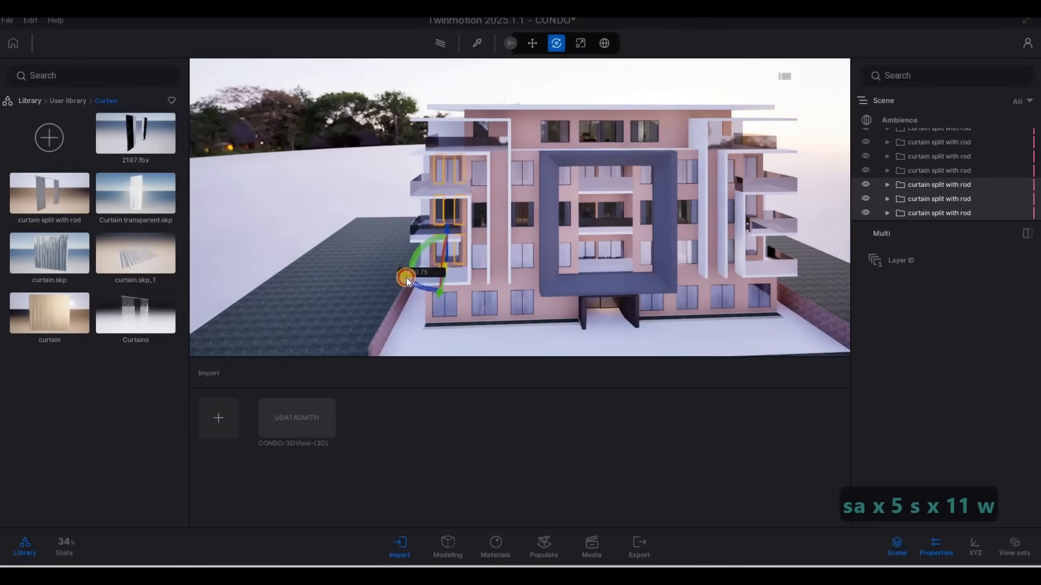
click(514, 331)
- Deselect the curtains, preview the full front facade in Path tracer rendering mode and return to the standard view
key(a)
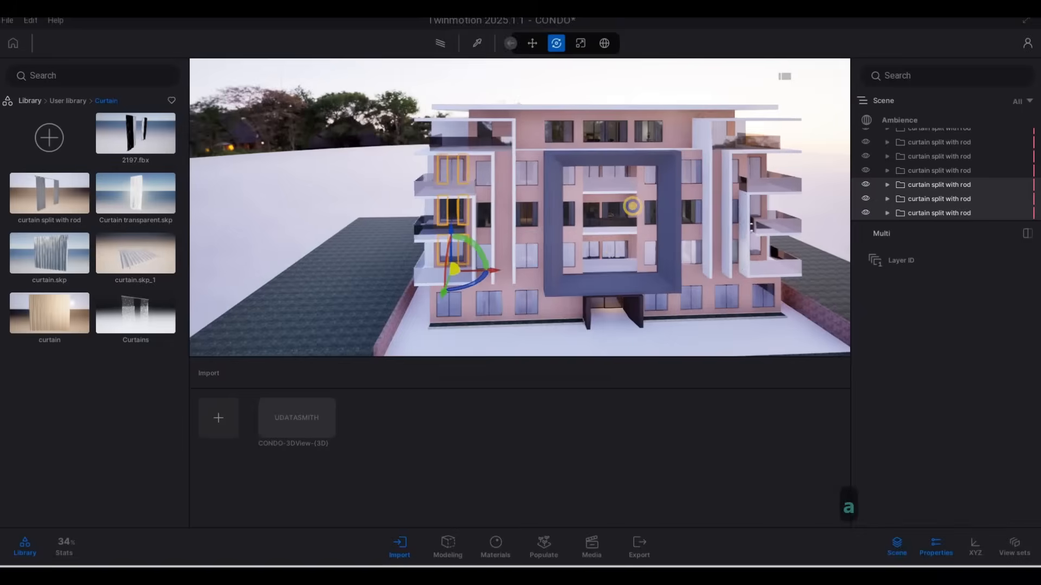
key(e)
key(w)
key(w)
key(w)
right_drag(629, 209, 620, 98)
key(Escape)
key(Escape)
key(d)
key(w)
key(s)
key(d)
key(a)
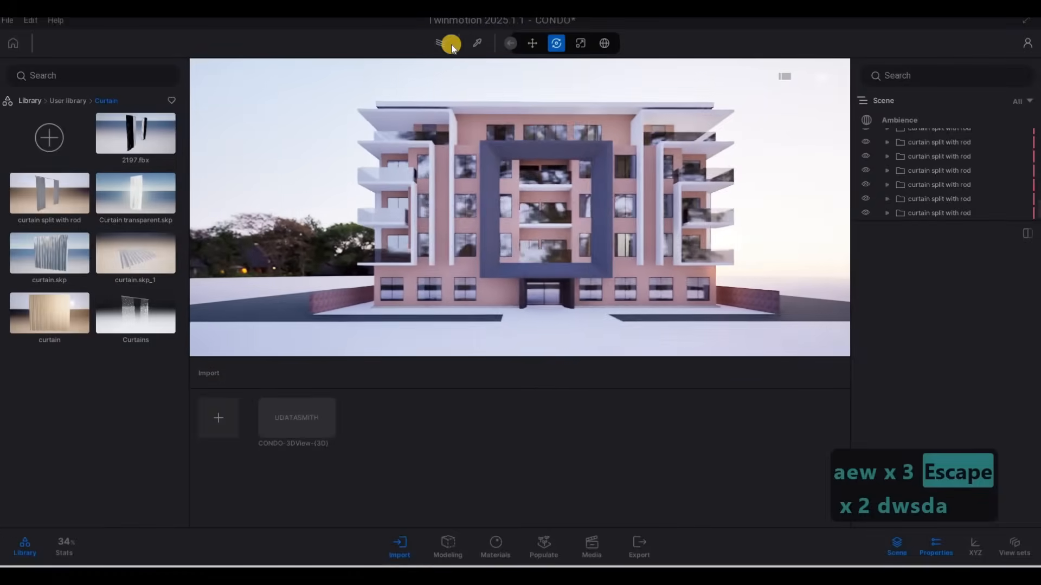
click(439, 45)
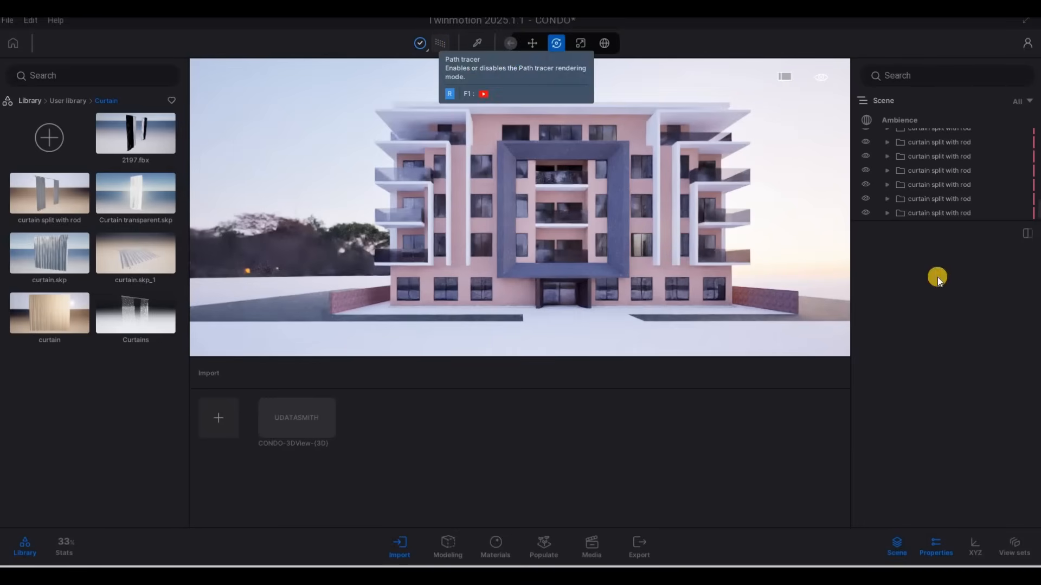
click(437, 42)
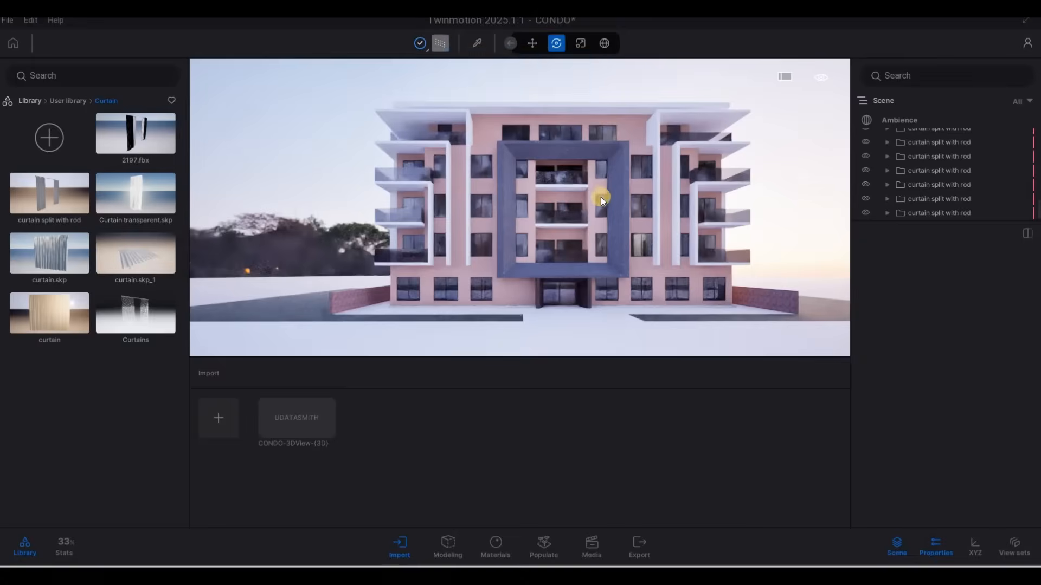
- Examine the curtained facade windows and balconies from closer, low oblique angles
shift+middle_drag(542, 192, 656, 201)
key(q)
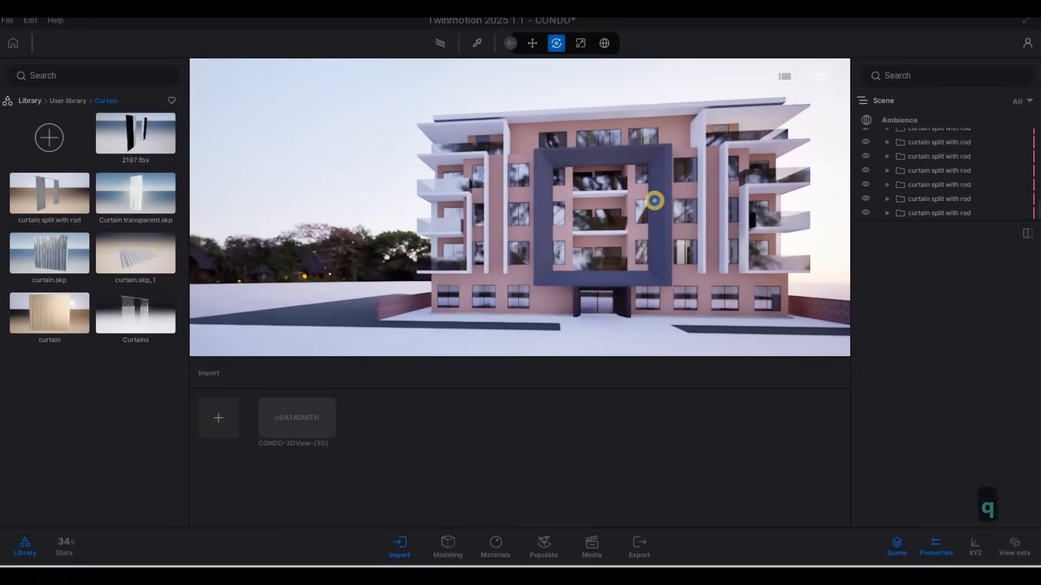
key(w)
key(a)
right_drag(656, 201, 574, 207)
key(w)
key(e)
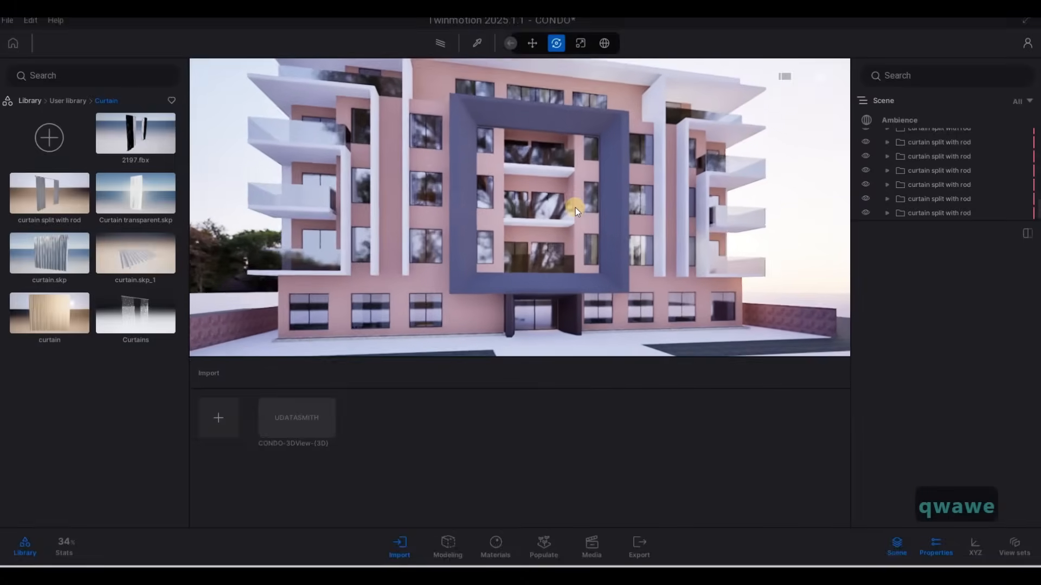
key(s)
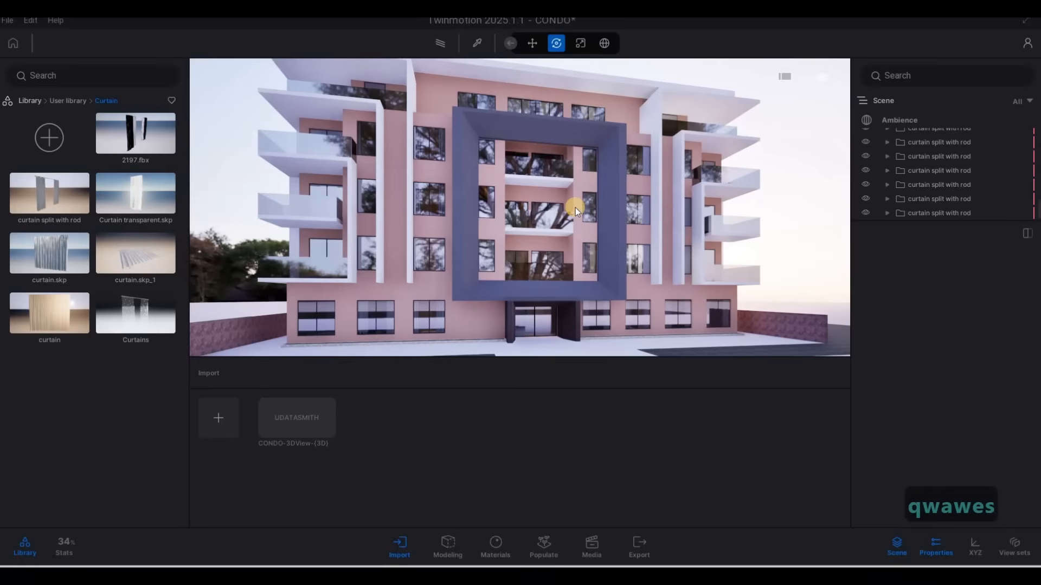